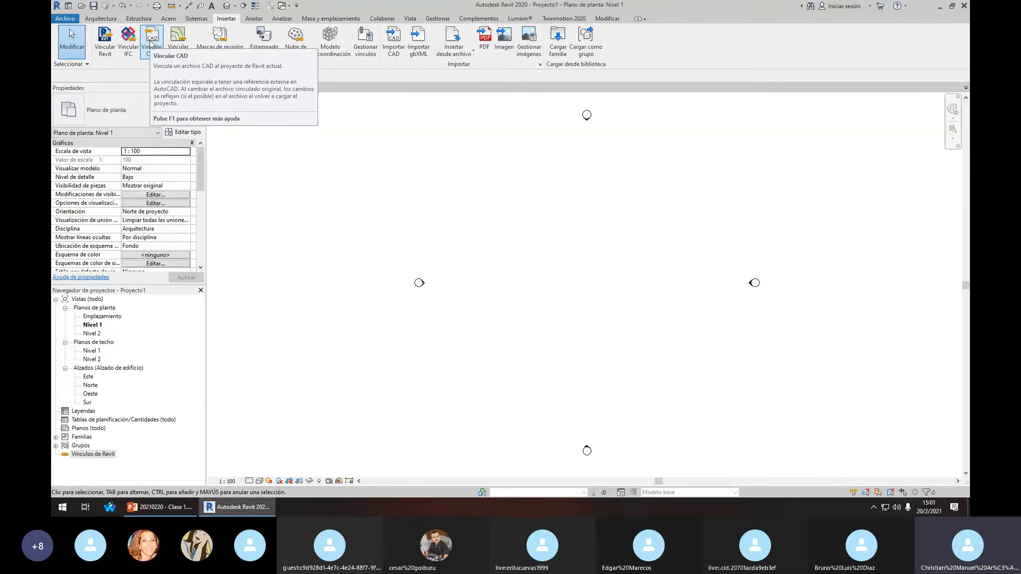
Start a CAD link and select Levantamiento Planimetrico.dwg in the Curso Básico Revit 2020 folder
left_click(151, 43)
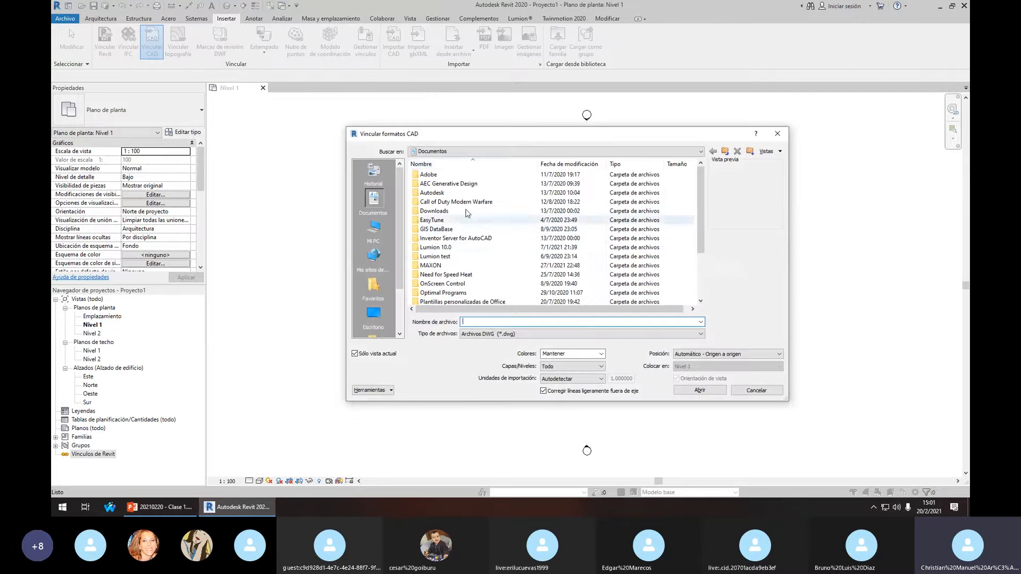
key("Return")
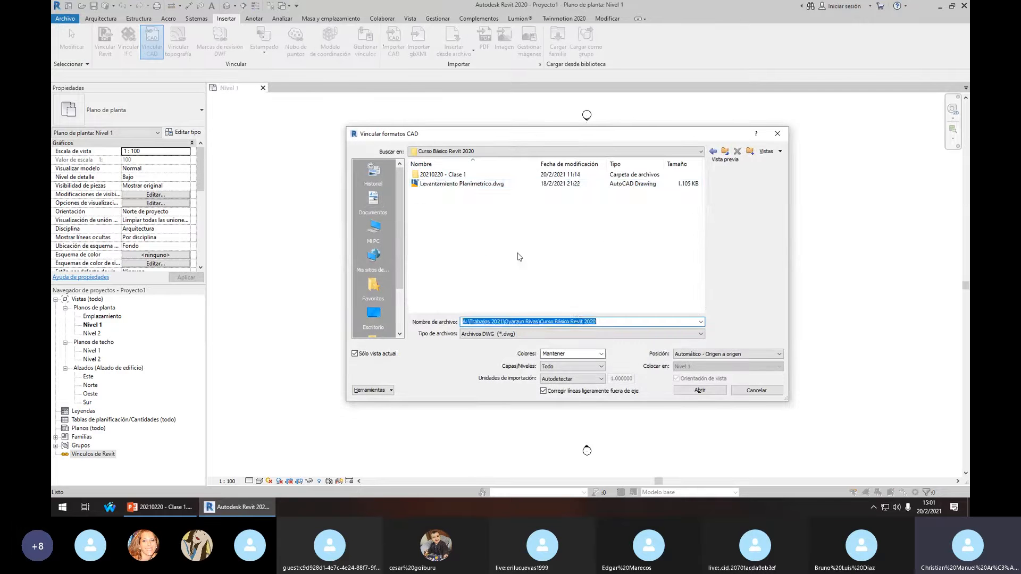
left_click(447, 183)
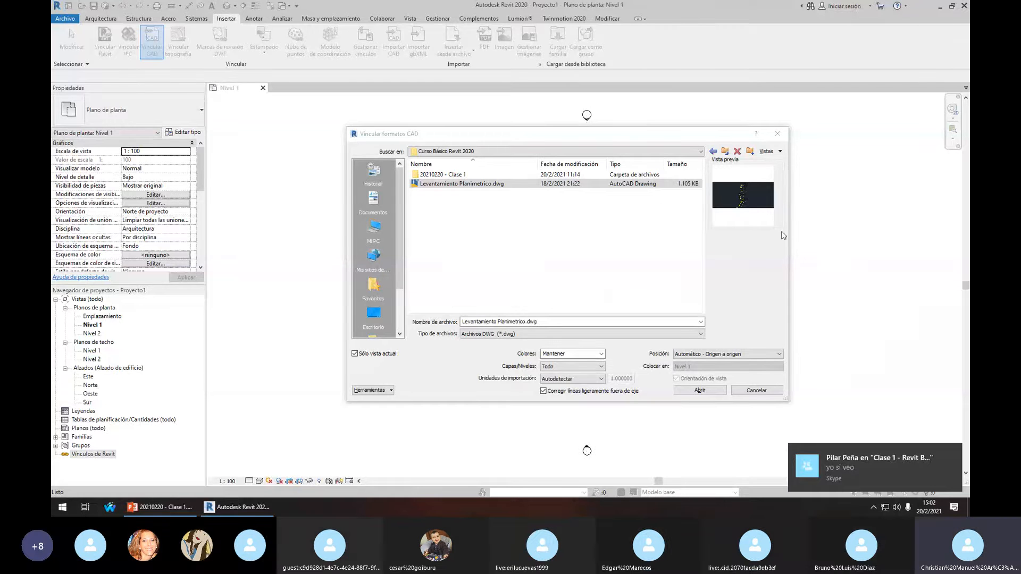
Close the Link CAD dialog without linking the file
left_click(483, 138)
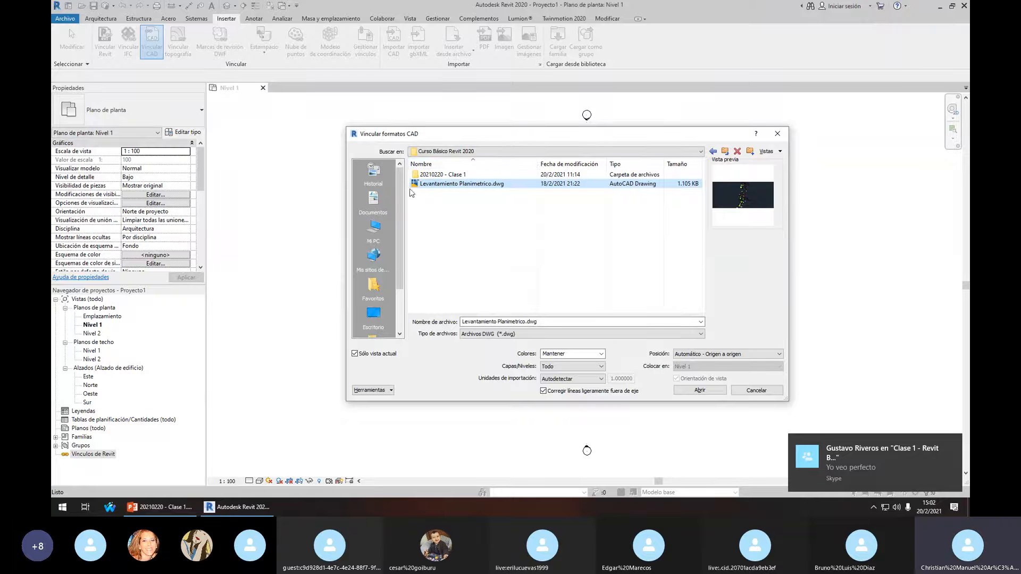
left_click_drag(421, 137, 425, 134)
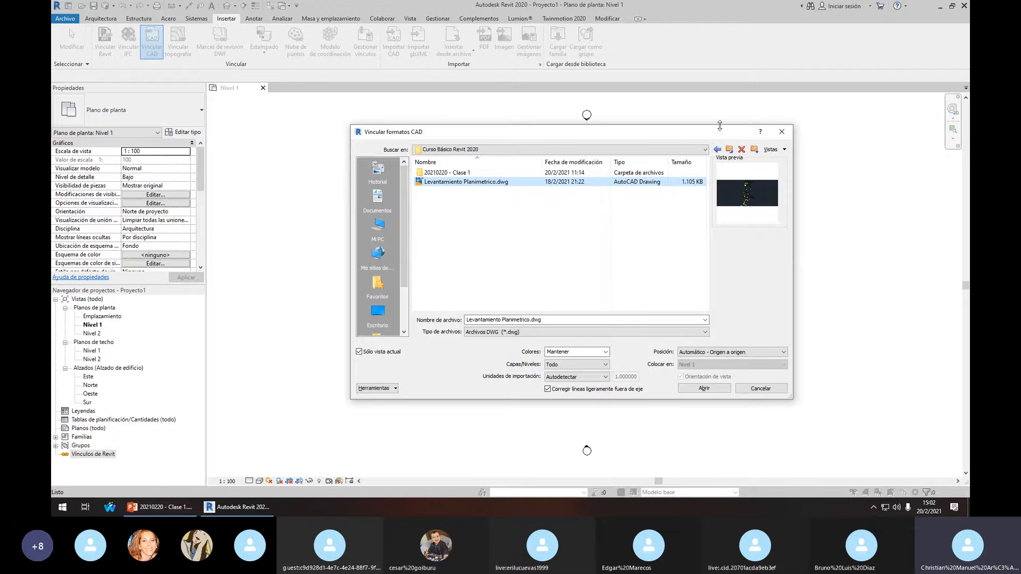
left_click(782, 132)
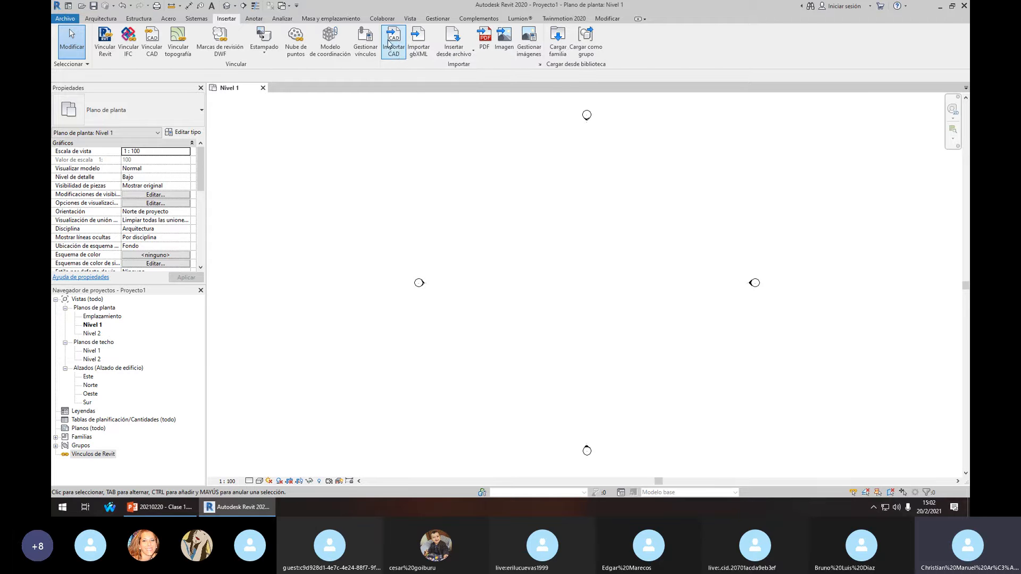
Reopen Link CAD and select Levantamiento Planimetrico.dwg from the Curso Básico Revit 2020 folder
left_click(152, 42)
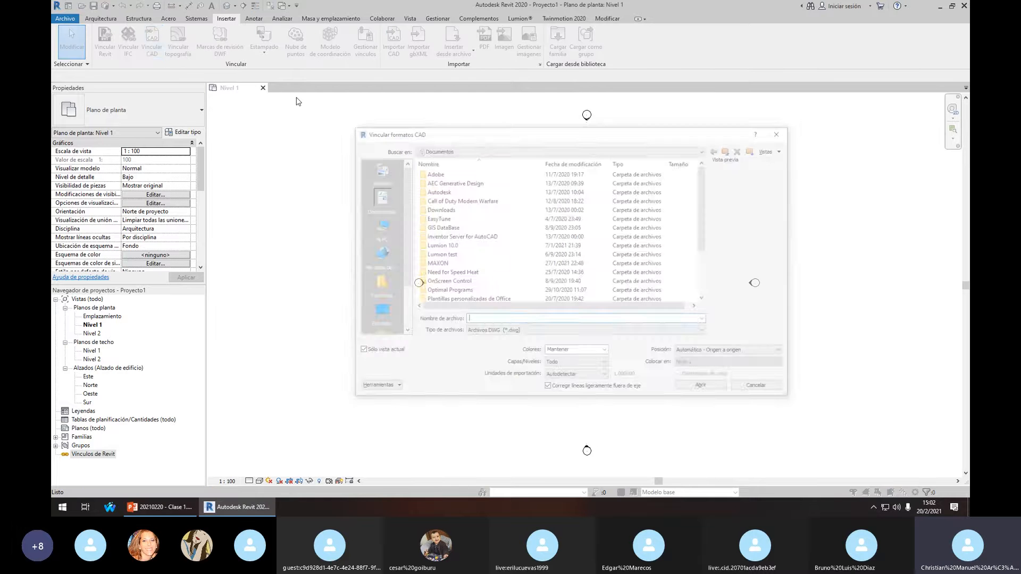
key("Return")
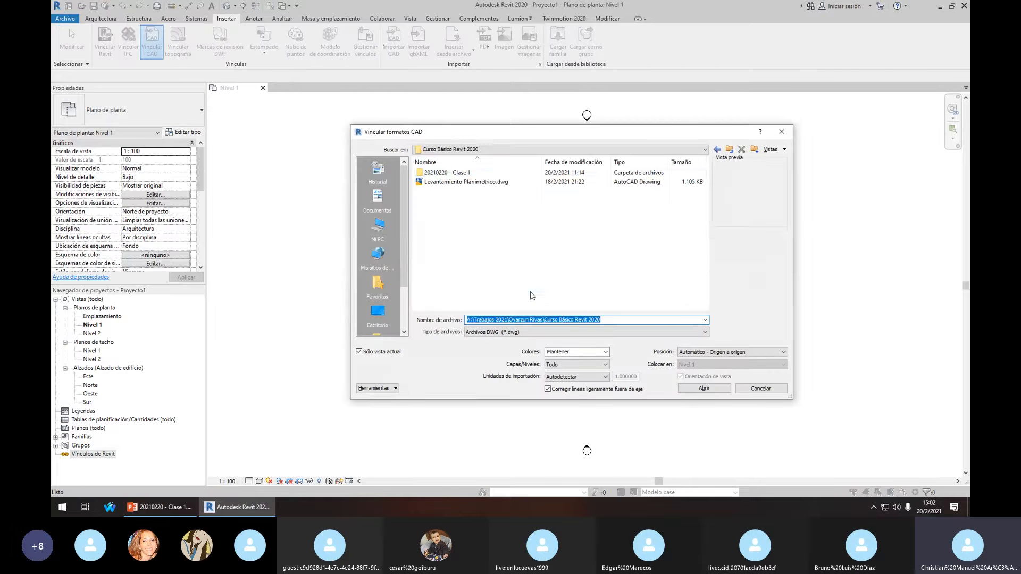
left_click(487, 182)
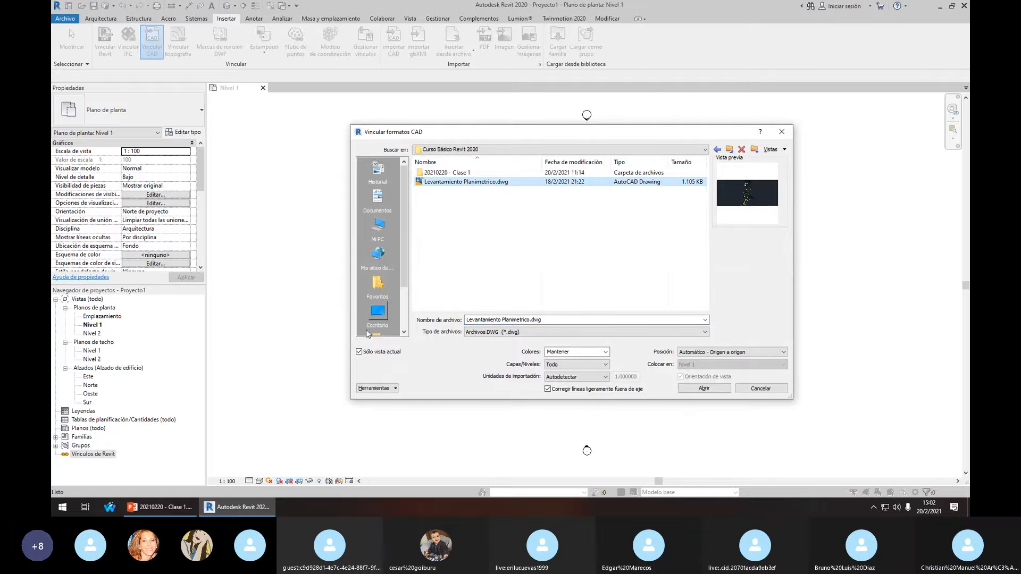
Keep colours as Mantener and layers as Todo, set import units to metro, and review placement
left_click(597, 352)
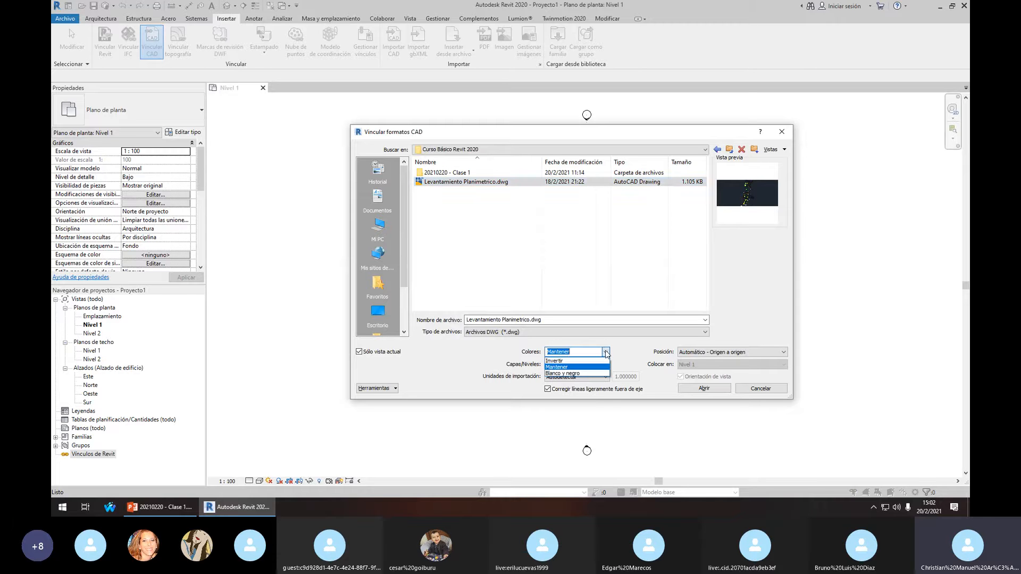
left_click(577, 366)
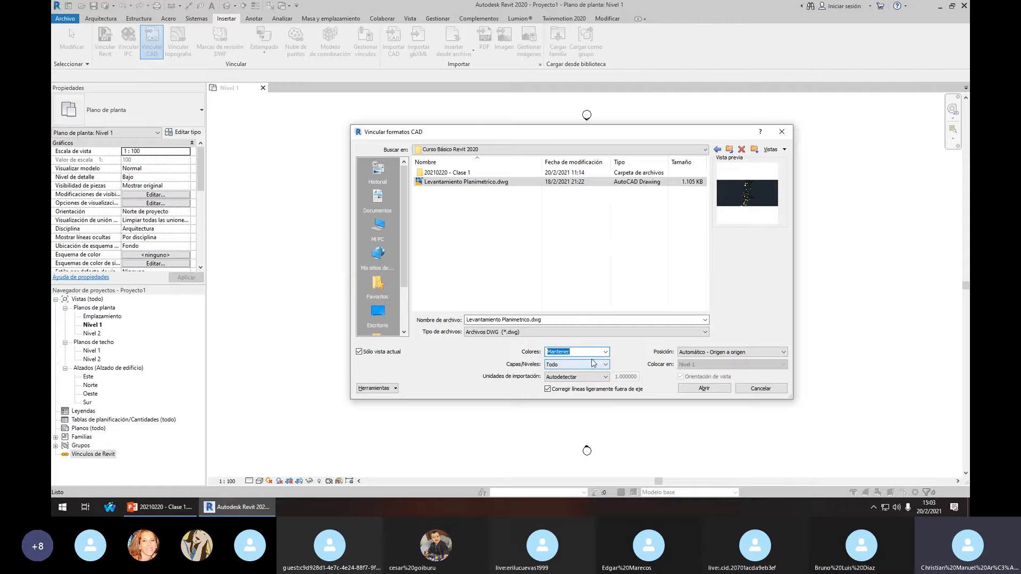
left_click(598, 365)
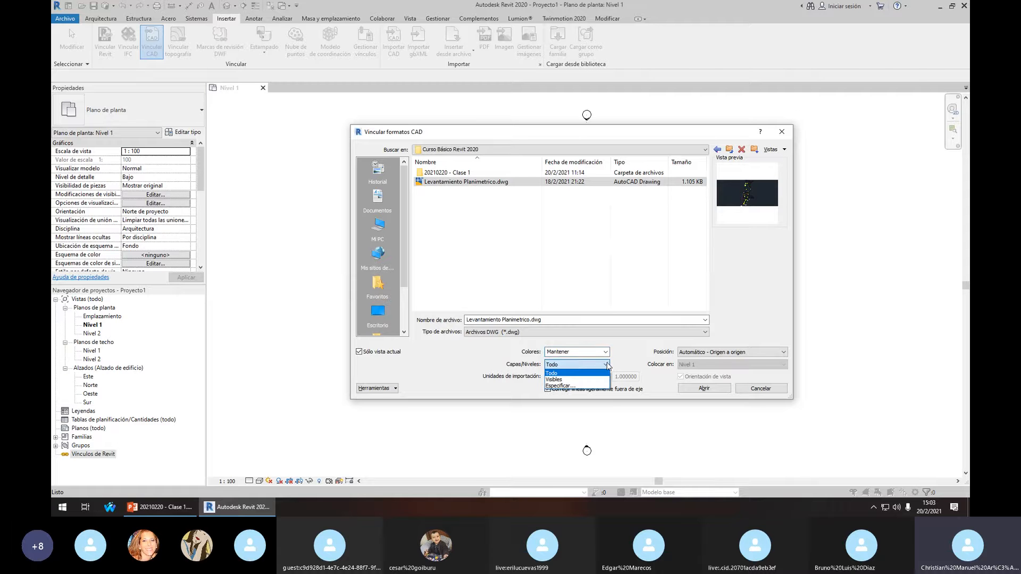
left_click(606, 366)
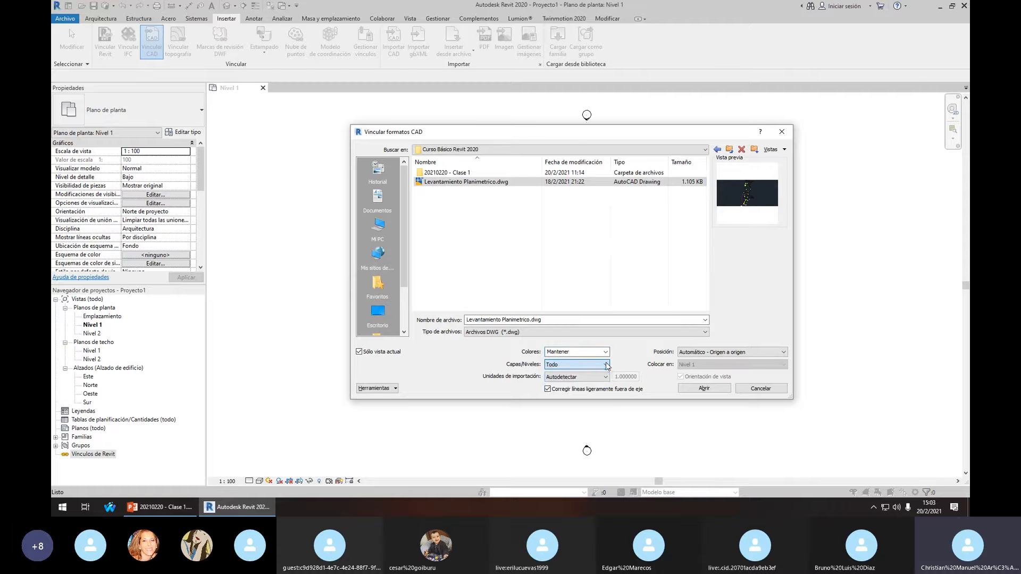
left_click(603, 377)
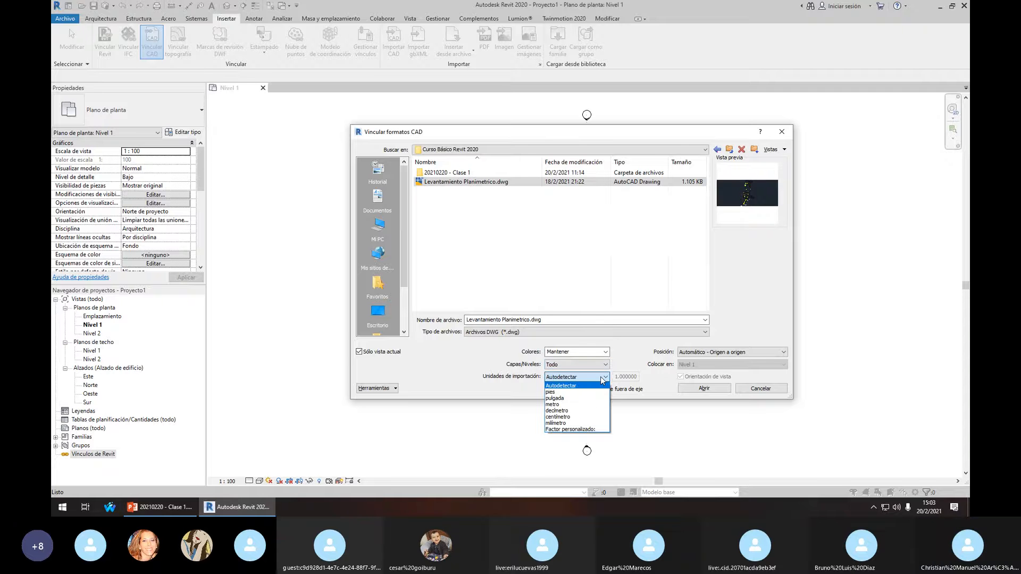
left_click(558, 405)
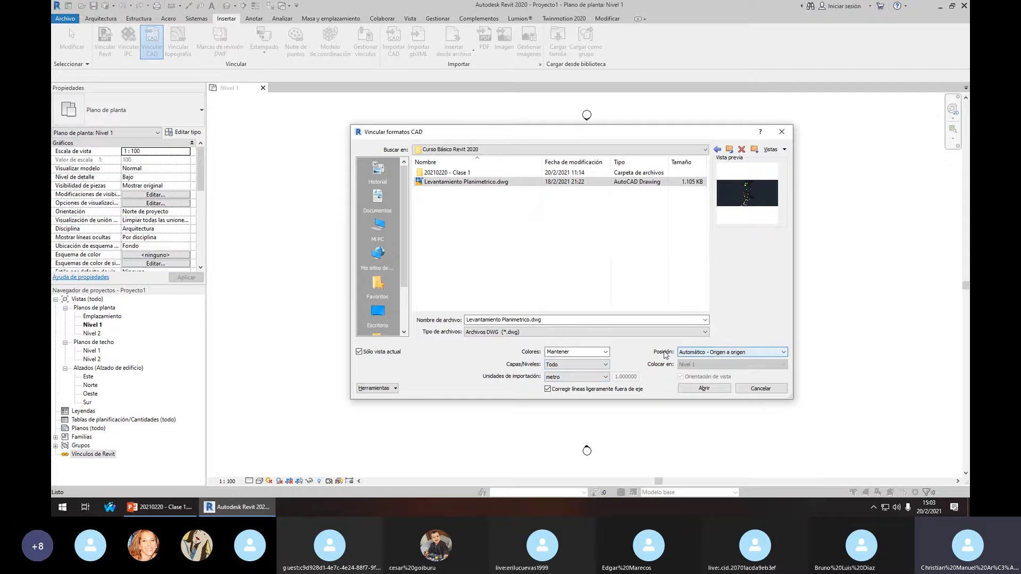
left_click(694, 353)
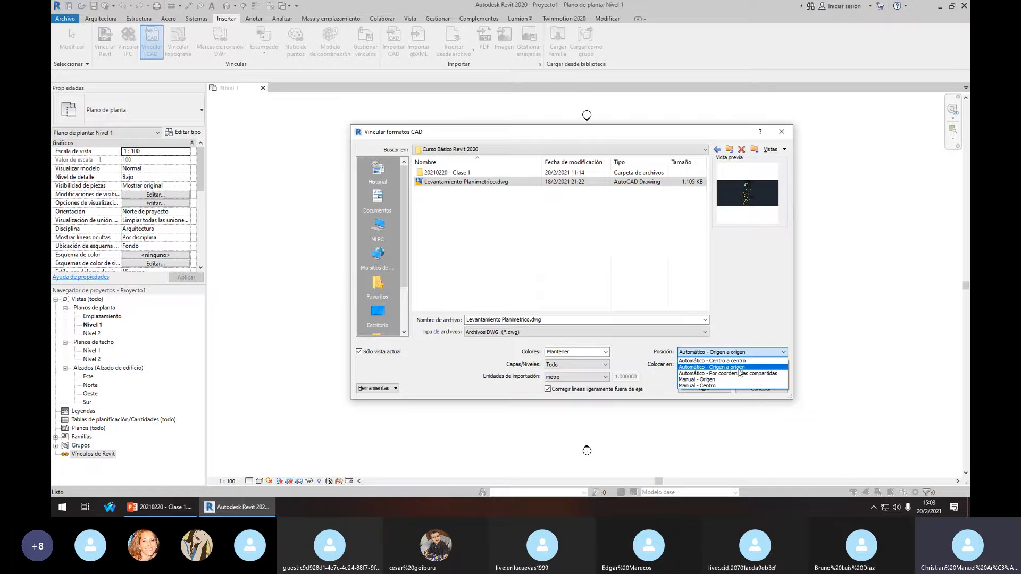
key("super")
Launch AutoCAD 2021 and leave the link placement at Automático - Origen a origen
type("auto")
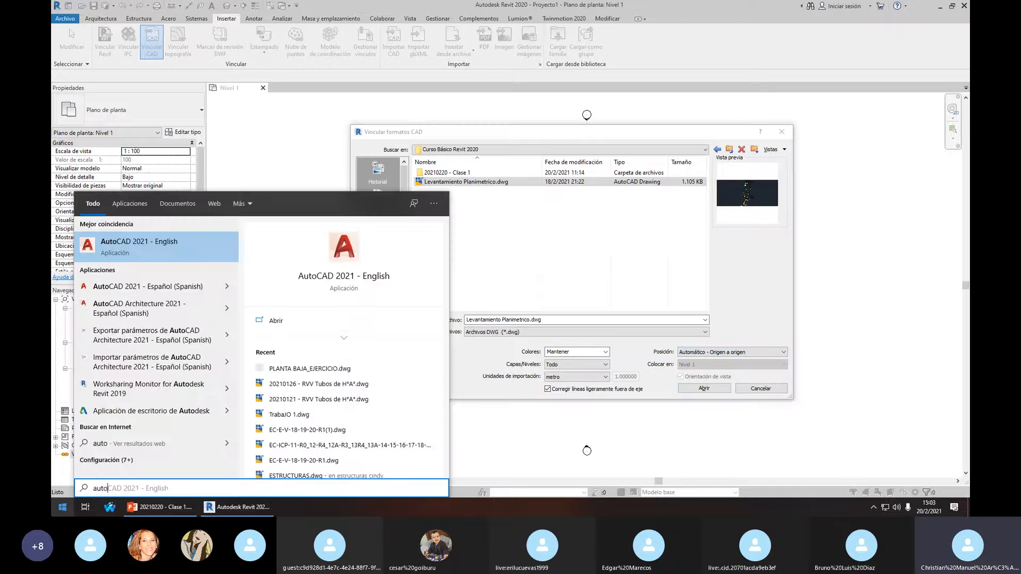
key("Return")
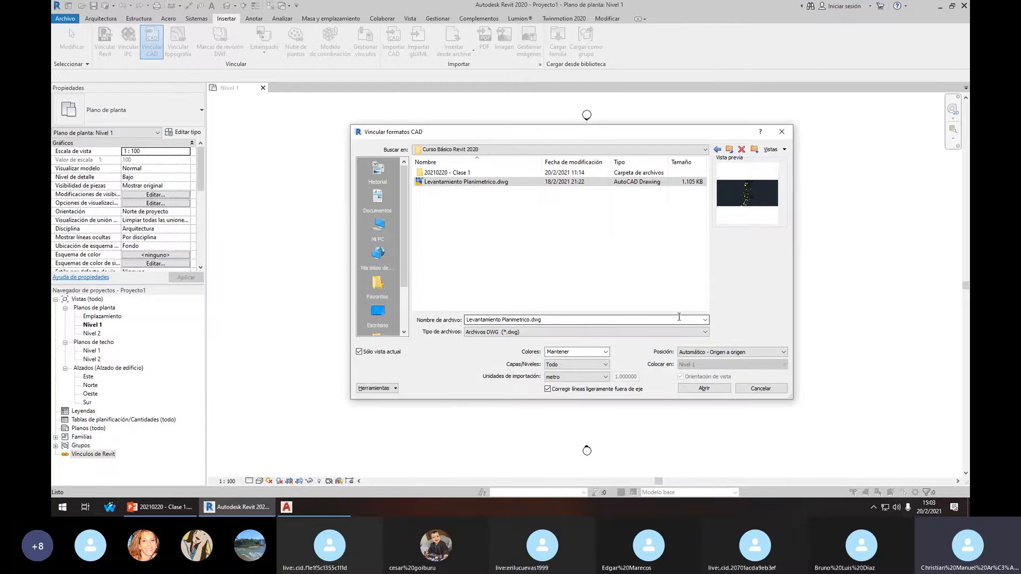
left_click(709, 352)
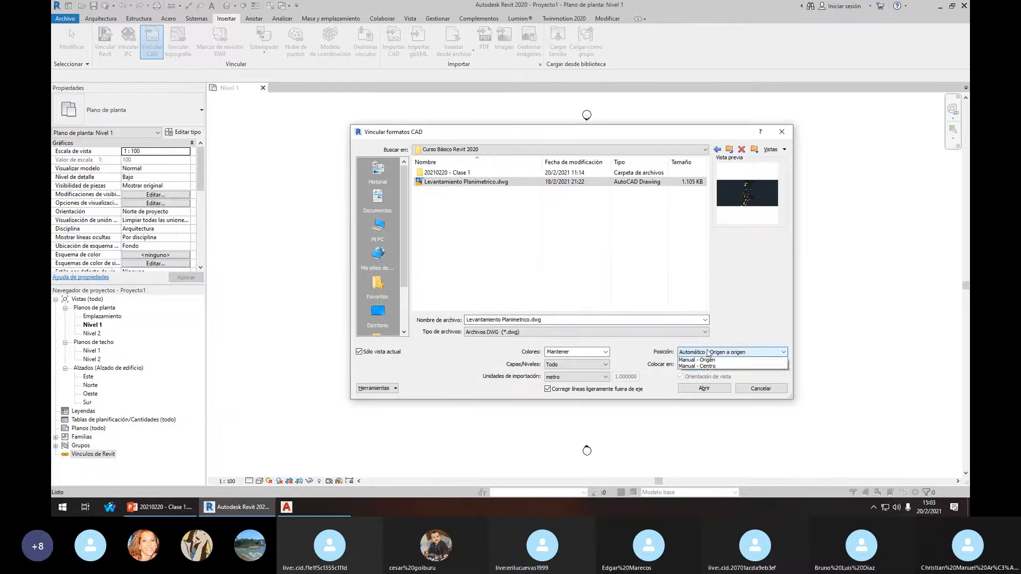
left_click(710, 352)
left_click(722, 354)
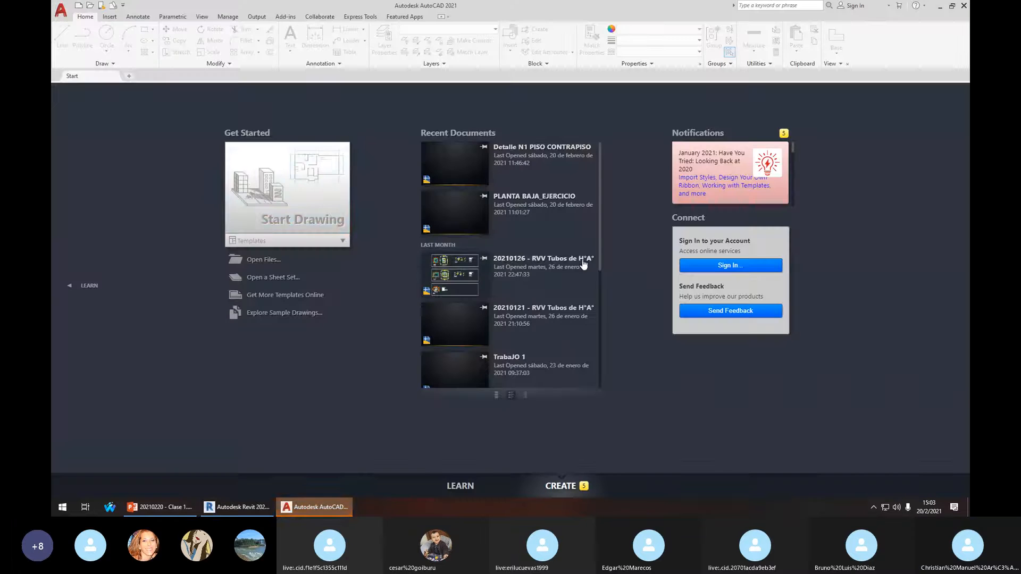
Start a new blank AutoCAD drawing, look around it, then return to Revit
left_click(298, 213)
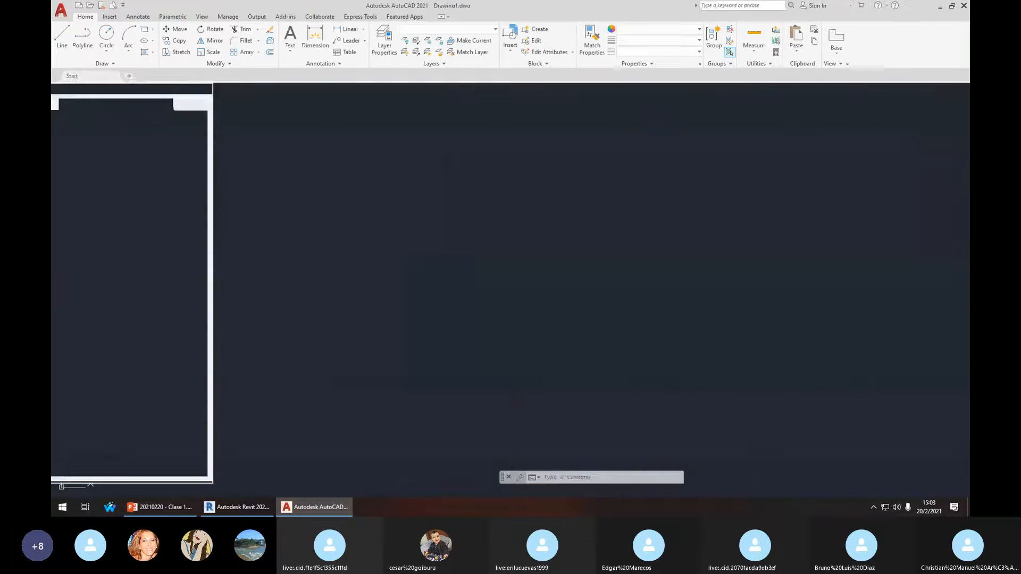
scroll(346, 312, "down", 5)
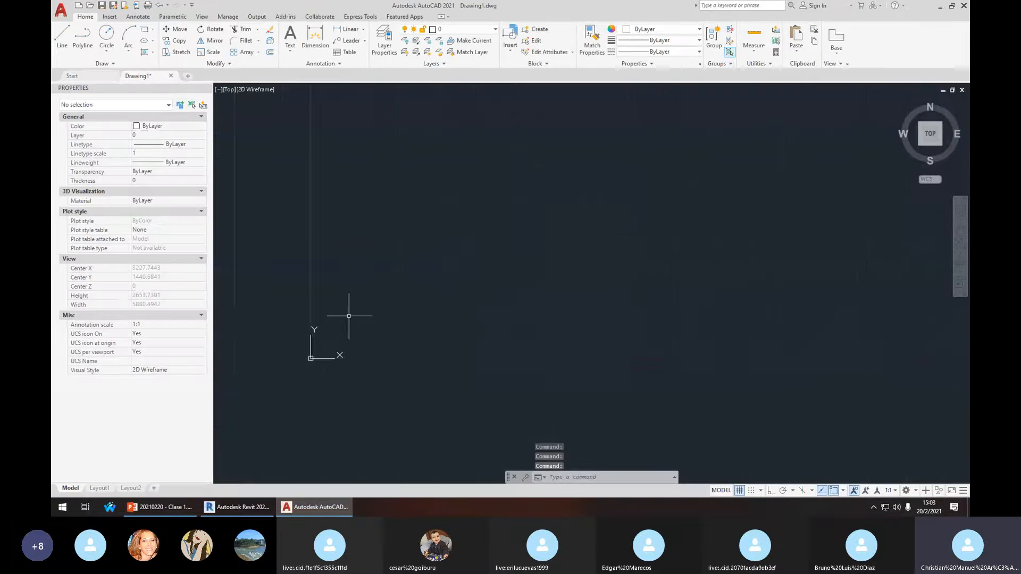
mouse_move(451, 252)
left_mouse_down()
mouse_move(541, 331)
mouse_move(500, 327)
left_mouse_up()
key("Escape")
scroll(499, 282, "up", 2)
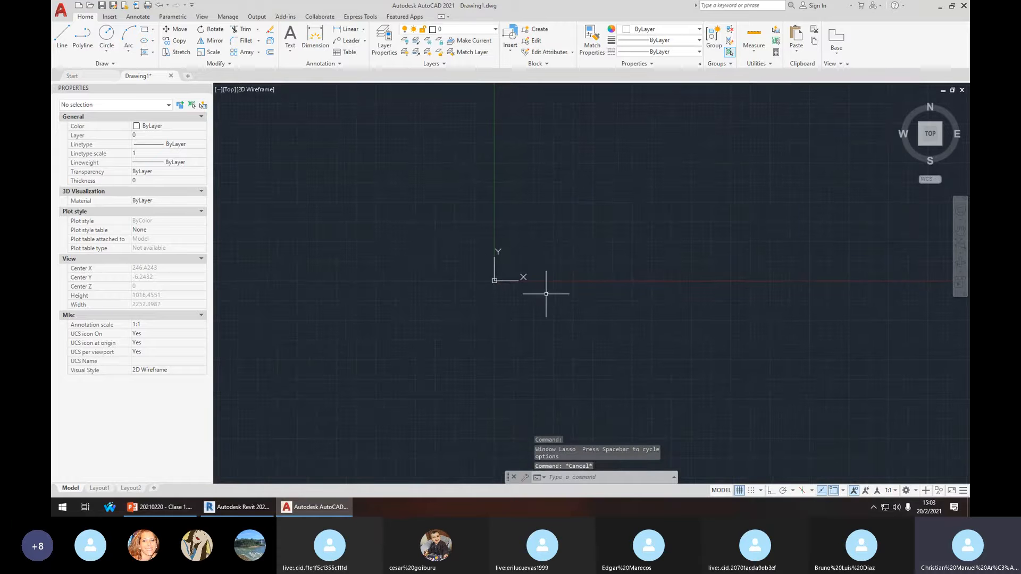
mouse_move(471, 292)
left_mouse_down()
mouse_move(501, 301)
mouse_move(450, 287)
left_mouse_up()
key("Escape")
key("Escape")
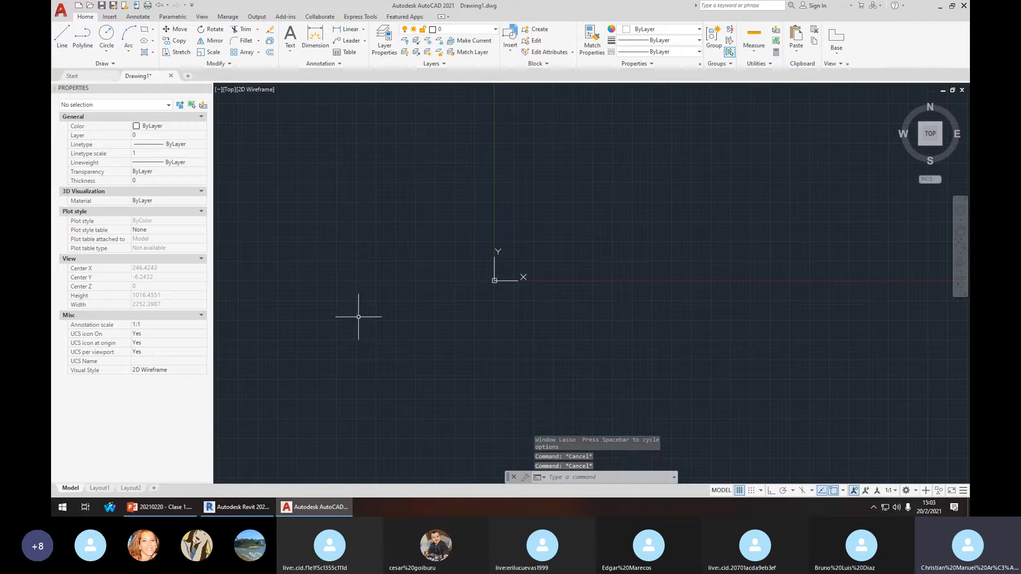
middle_click_drag(540, 256, 530, 274)
scroll(537, 238, "up", 1)
scroll(476, 326, "up", 1)
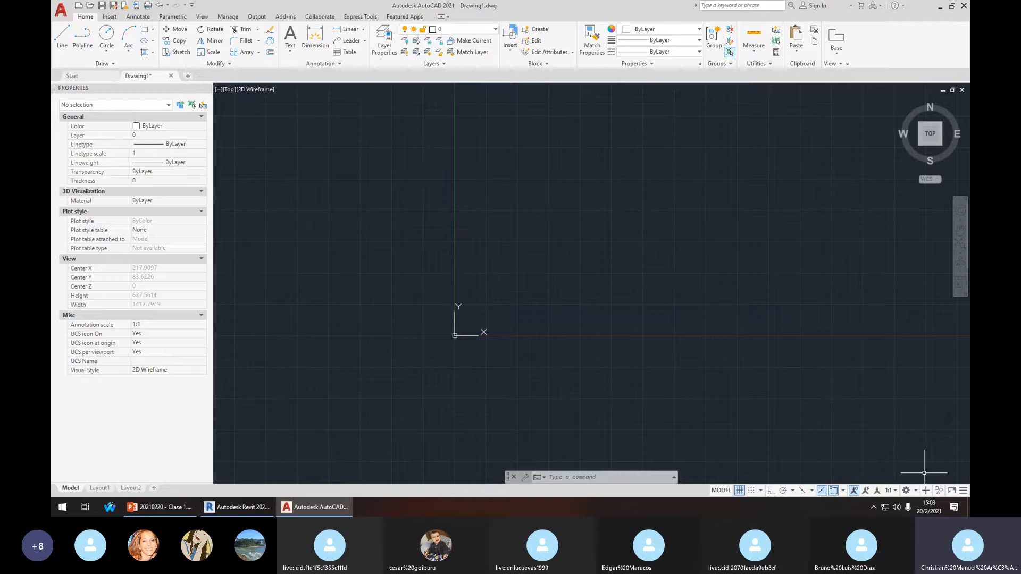
left_click(235, 506)
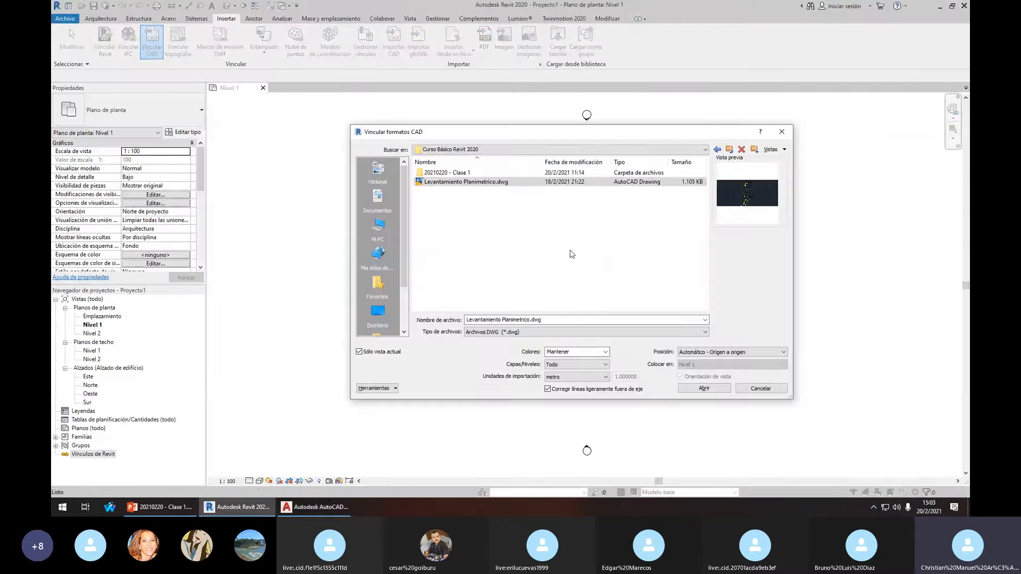
Dismiss Revit's link dialog and centre the 20210220 - Clase 1 house plan in AutoCAD
key("Return")
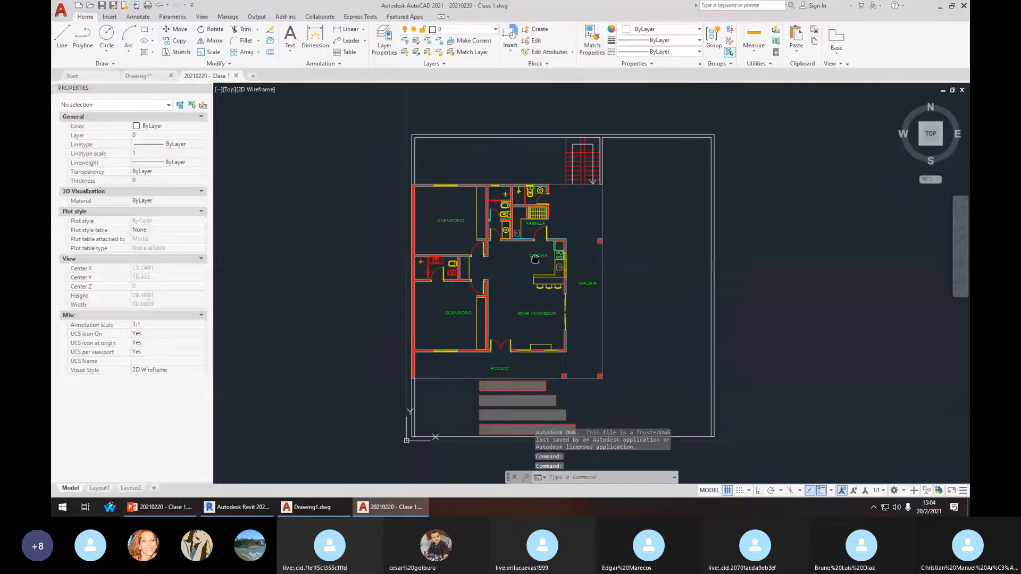
scroll(484, 201, "down", 4)
scroll(466, 255, "up", 2)
middle_click_drag(466, 256, 440, 332)
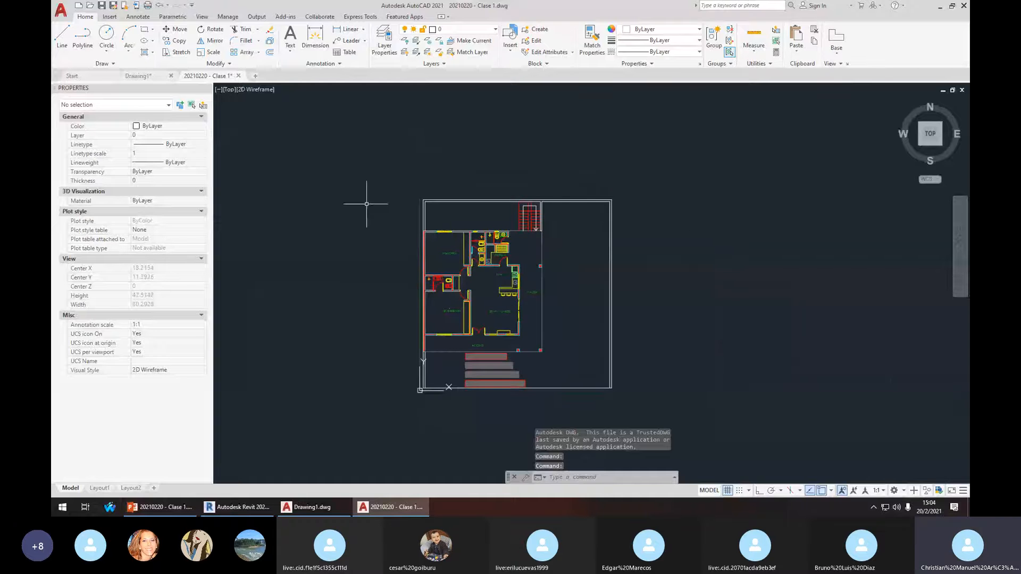
mouse_move(515, 407)
middle_mouse_down()
mouse_move(536, 376)
mouse_move(530, 290)
middle_mouse_up()
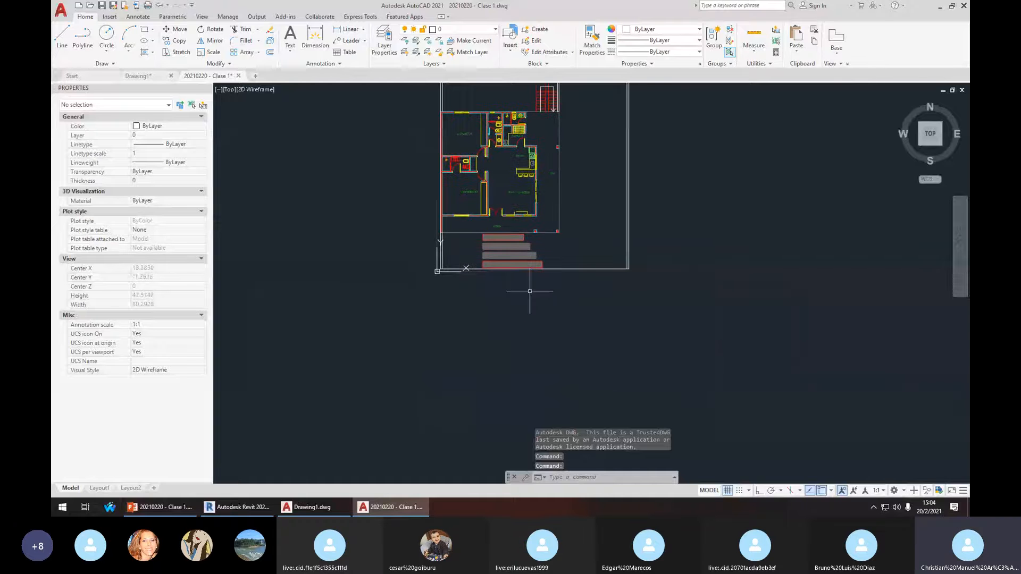
middle_click_drag(442, 277, 473, 376)
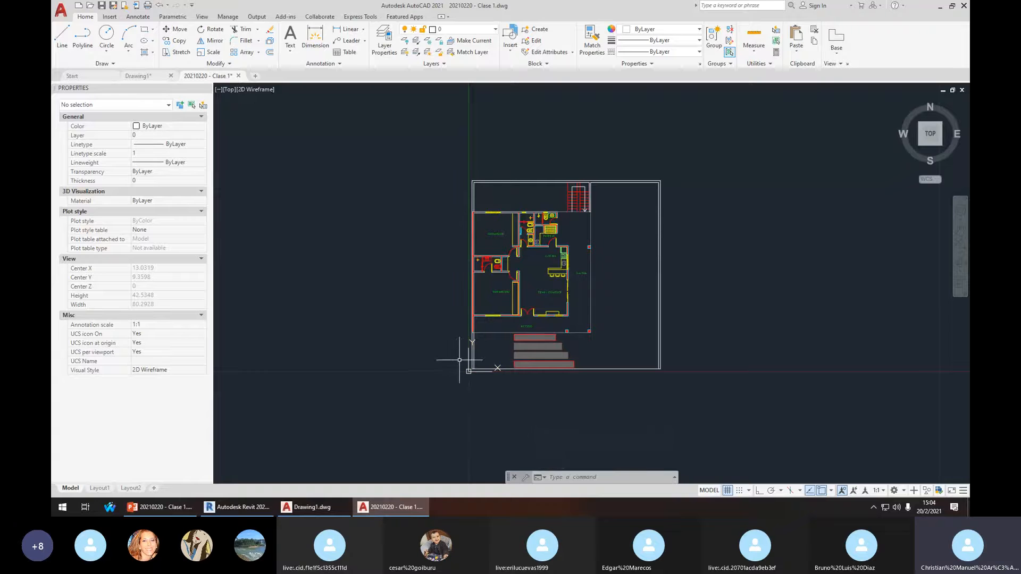
left_click(246, 510)
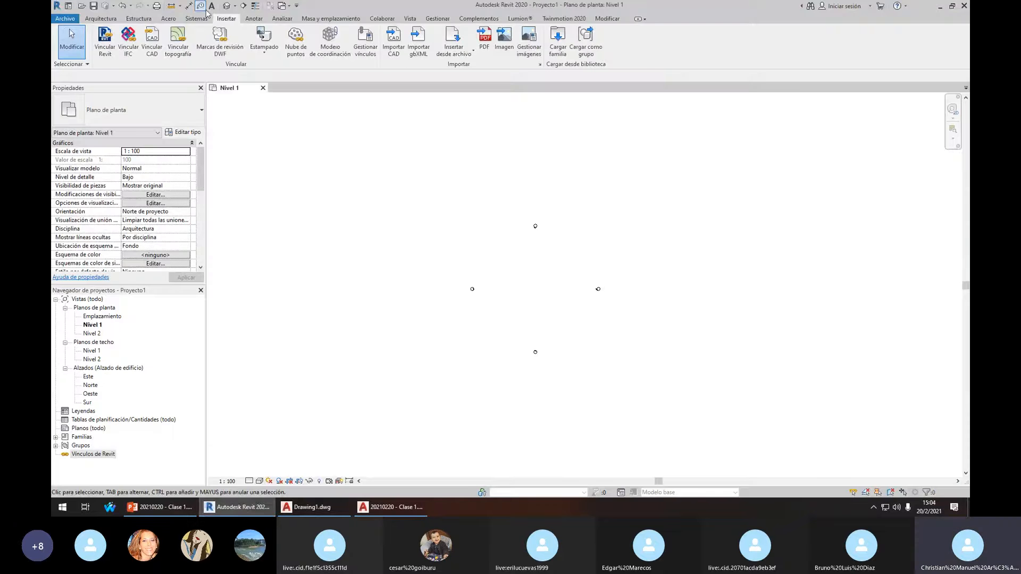
Link 20210220 - Clase 1.dwg into Nivel 1 with Automático - Origen a origen placement
left_click(152, 43)
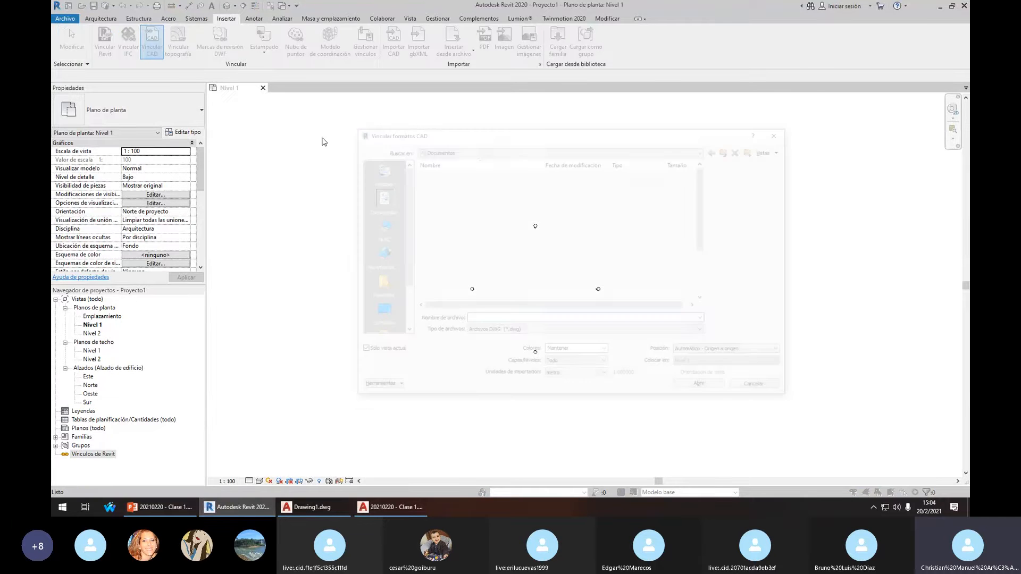
double_click(518, 289)
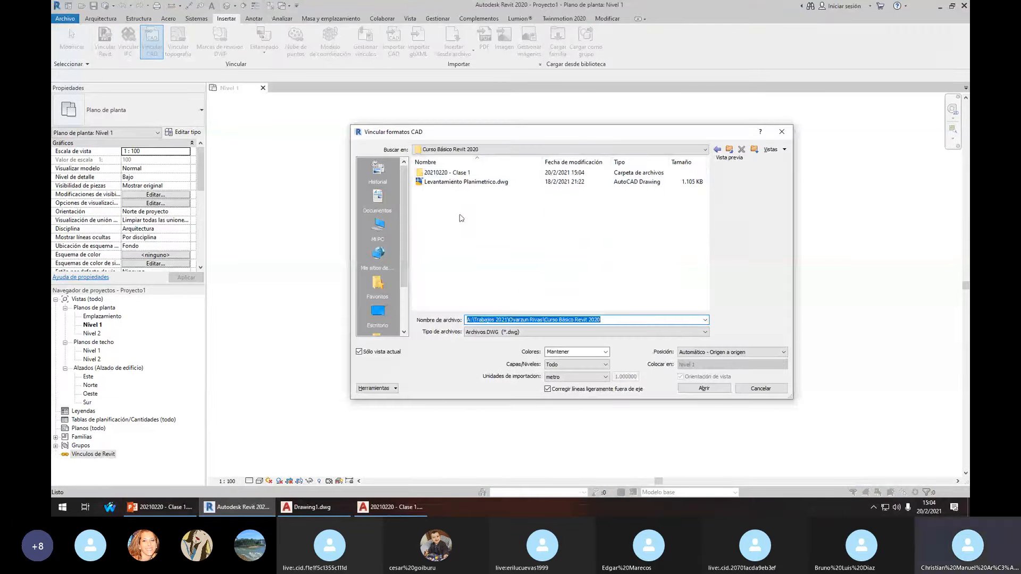
double_click(446, 174)
left_click(438, 173)
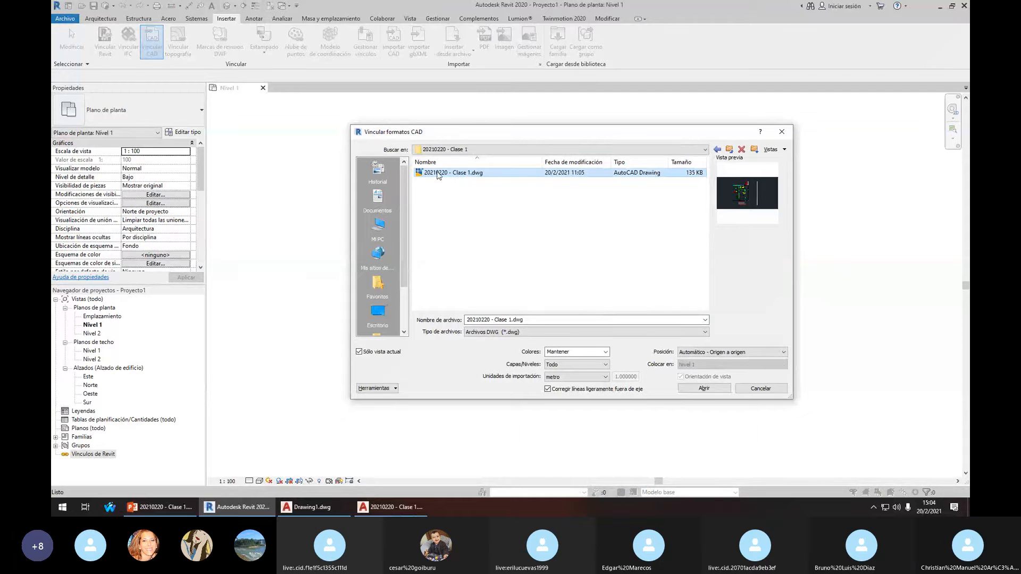
left_click(701, 352)
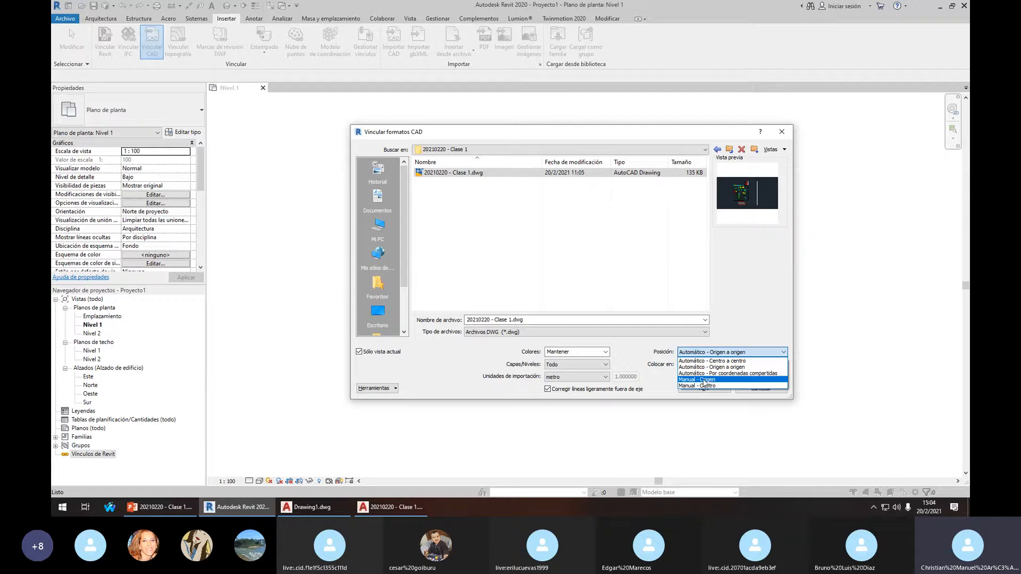
left_click(717, 367)
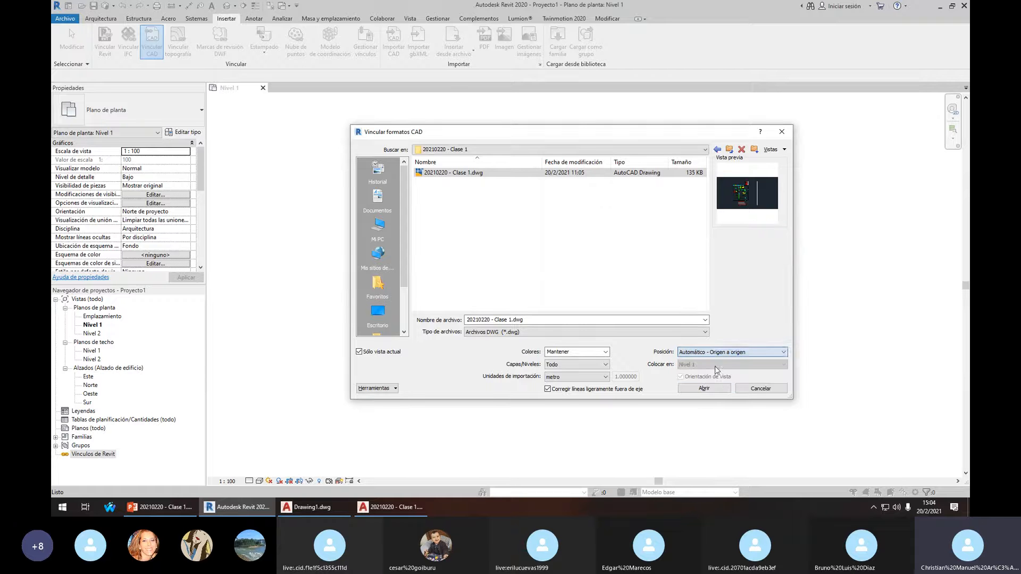
left_click(698, 389)
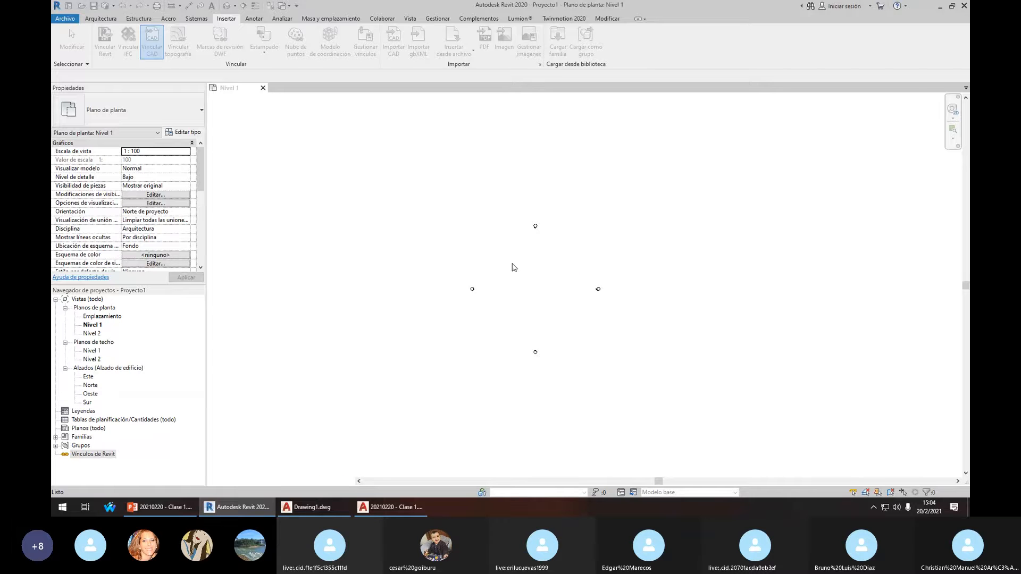
scroll(541, 283, "up", 3)
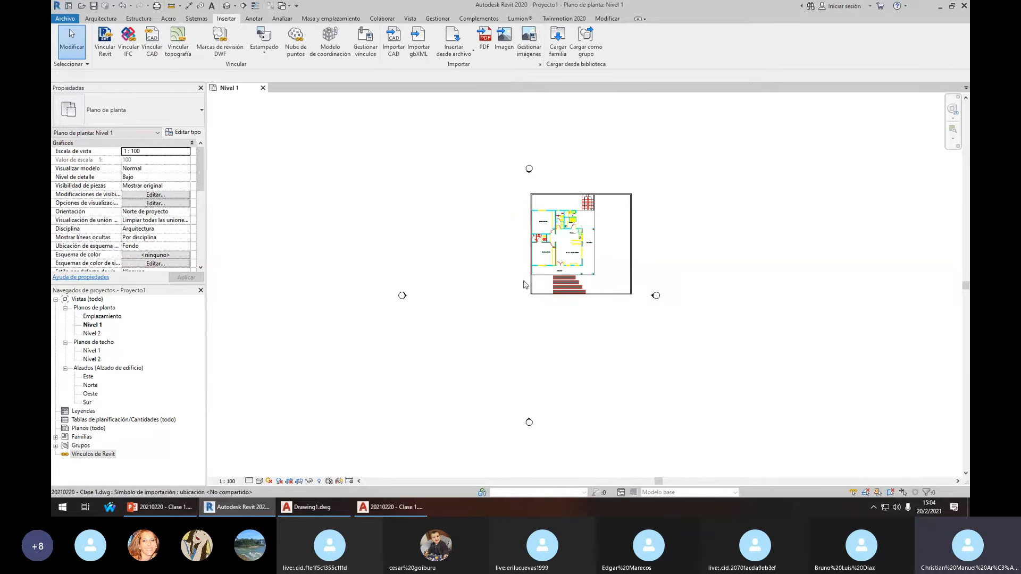
Compare the linked plan with the AutoCAD drawing, then return to Revit's Nivel 1 plan
left_click(391, 507)
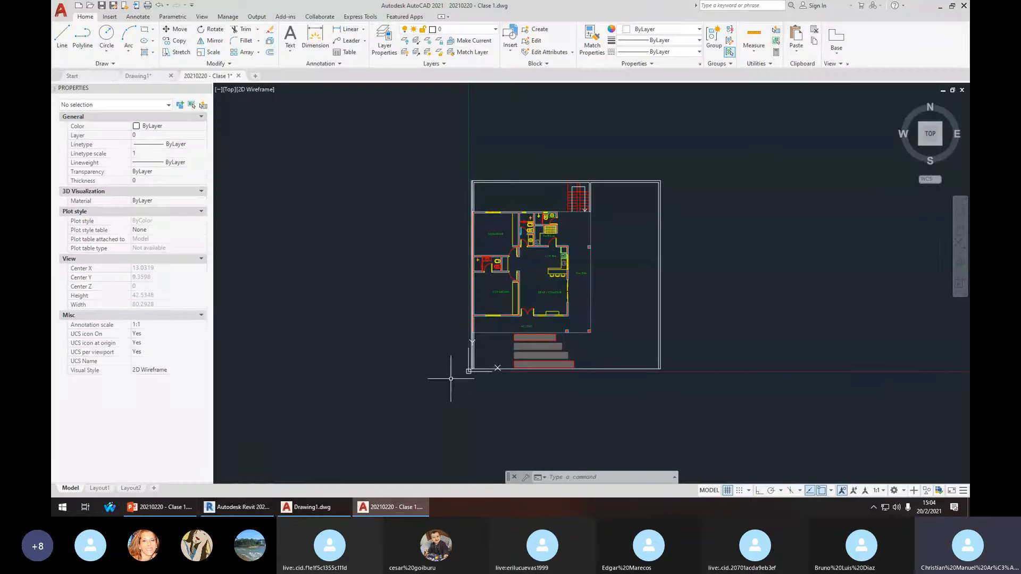
left_click(237, 506)
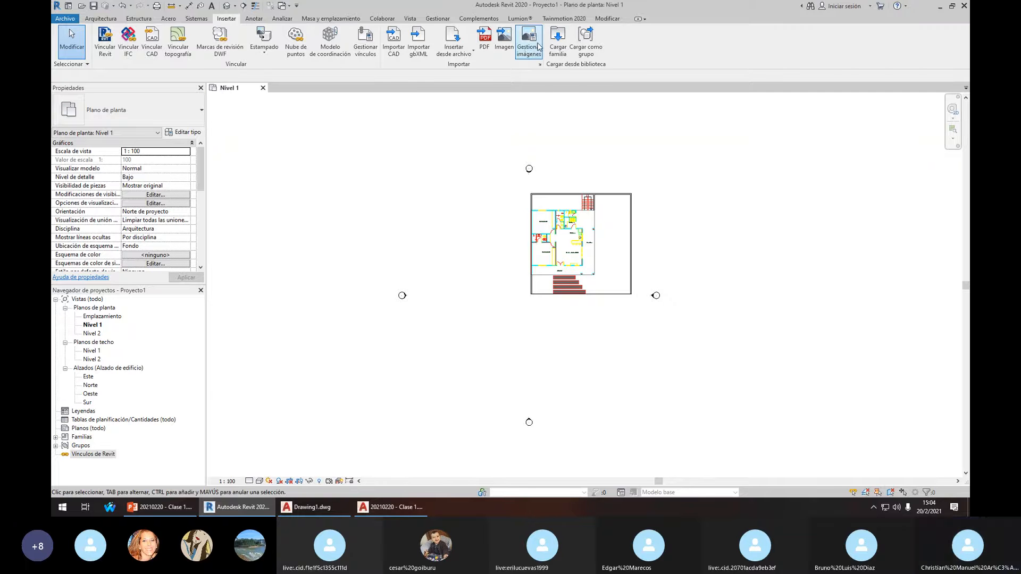
left_click(410, 18)
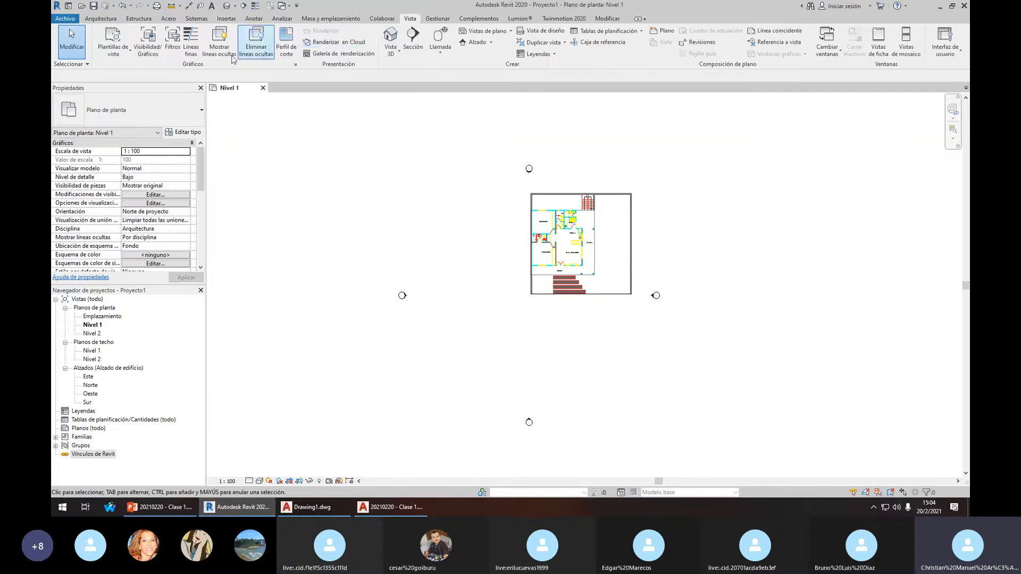
Open Visibility/Graphics for Nivel 1 and expand the Emplazamiento category
left_click(151, 49)
left_click(424, 237)
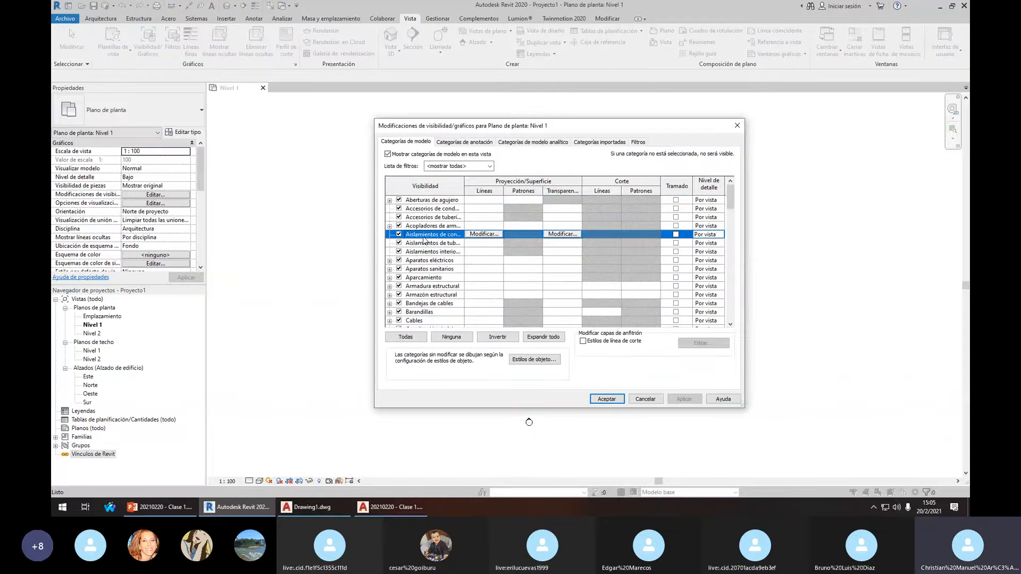
scroll(436, 277, "down", 6)
left_click(447, 313)
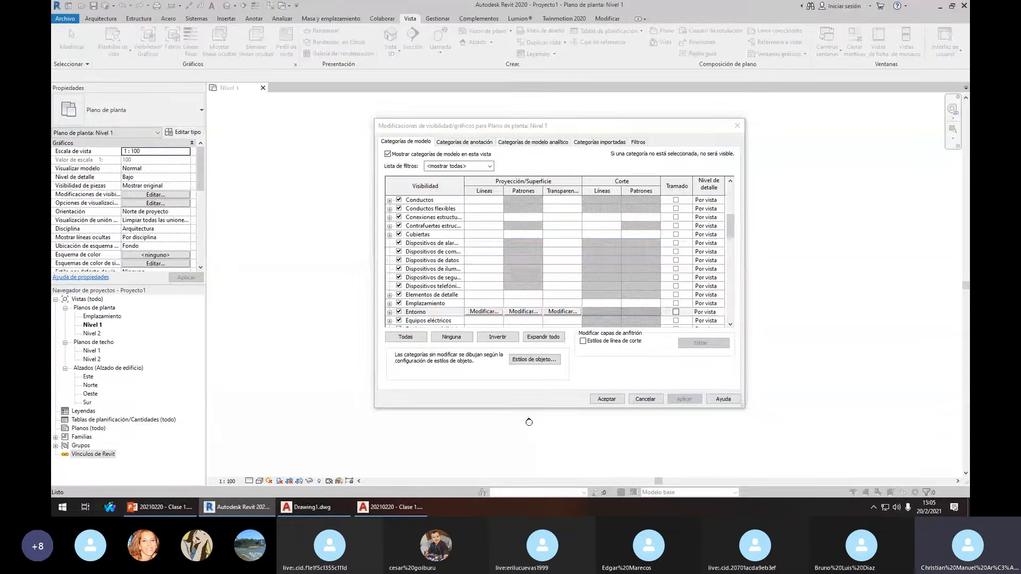
left_click(410, 295)
left_click(422, 311)
left_click(389, 312)
scroll(444, 278, "down", 2)
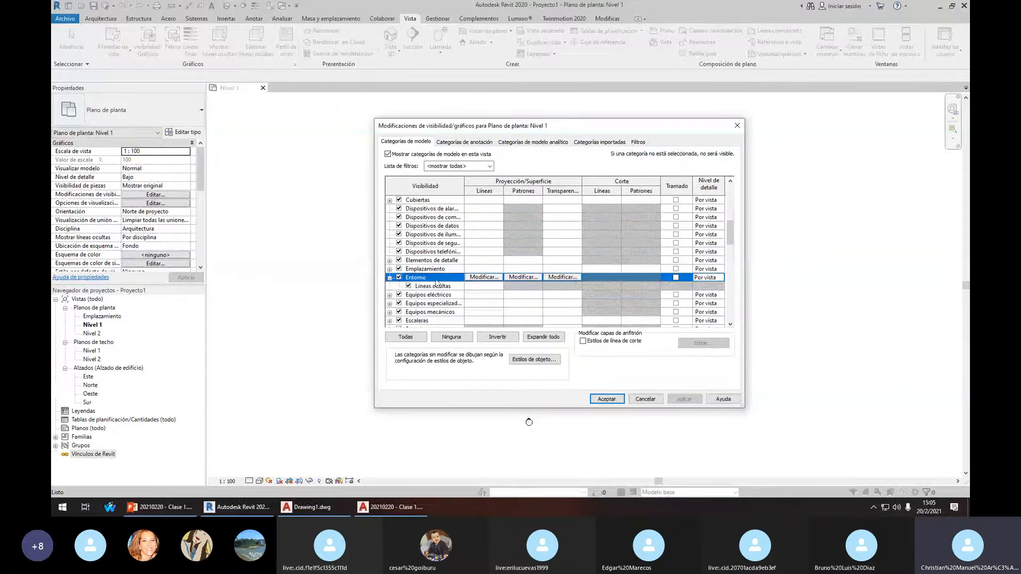
left_click(425, 269)
left_click(399, 269)
left_click(390, 269)
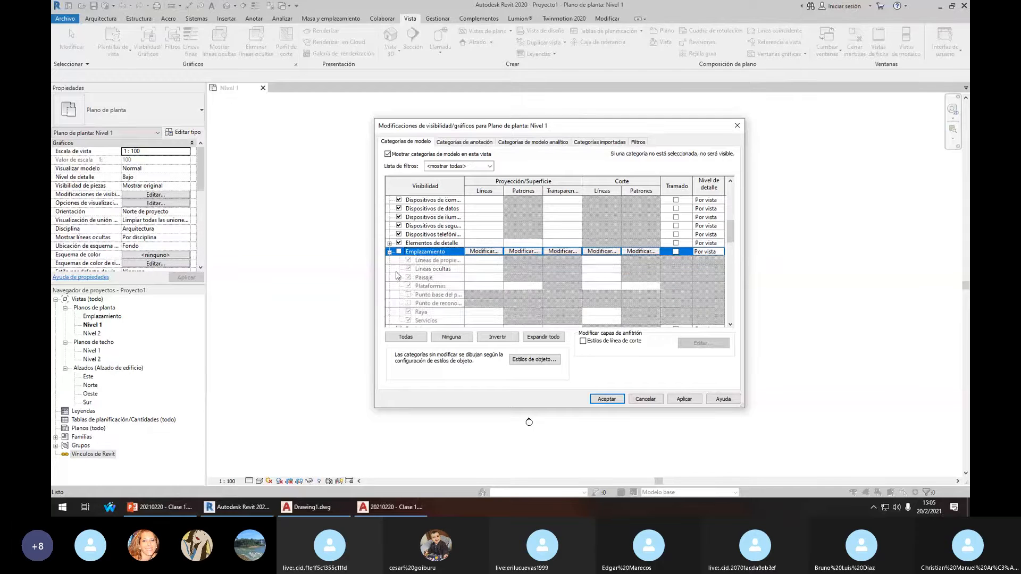
left_click(398, 252)
Turn on Punto base del proyecto under Emplazamiento and apply the change
scroll(446, 274, "down", 1)
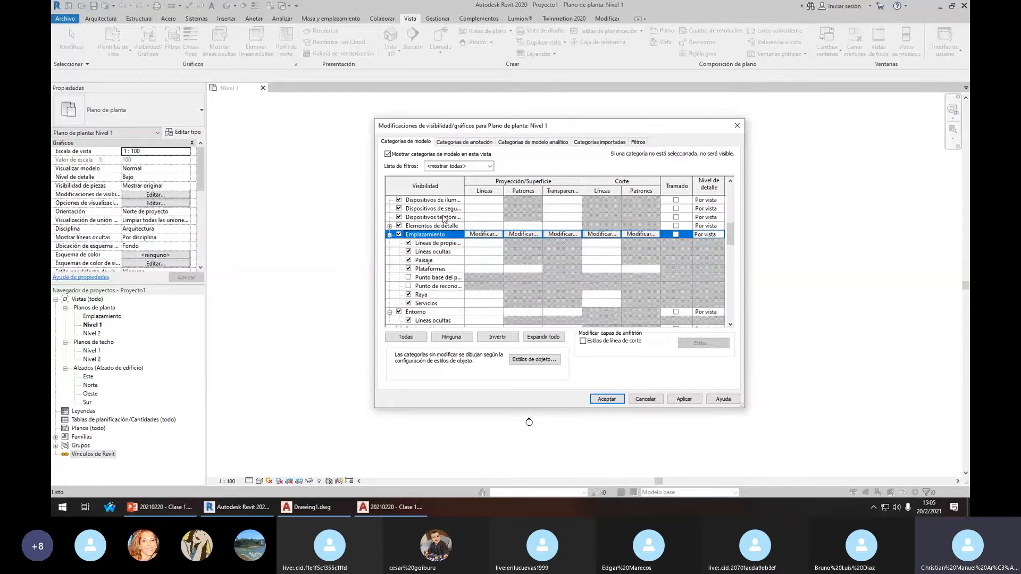
left_click_drag(466, 182, 569, 182)
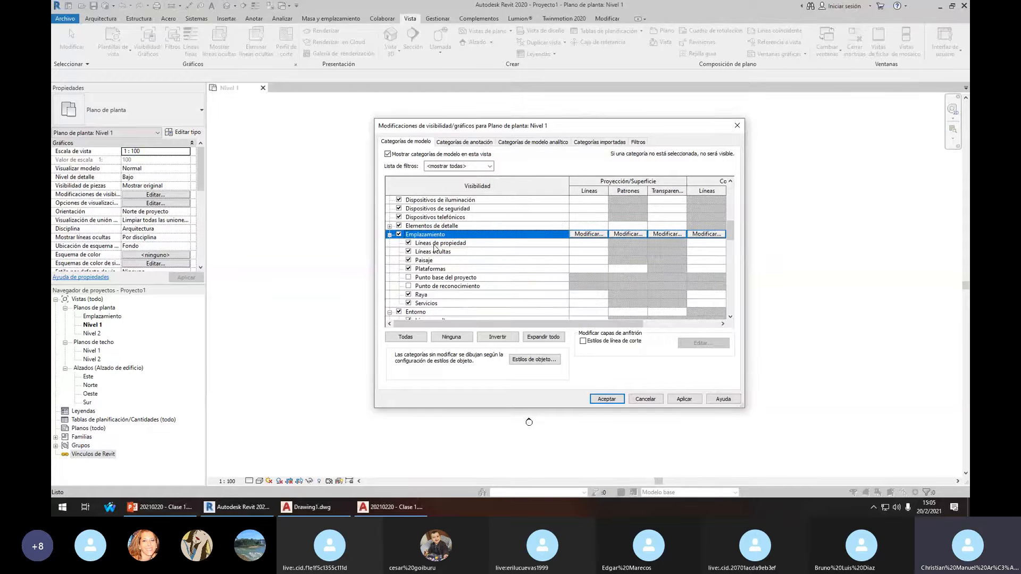
left_click(440, 287)
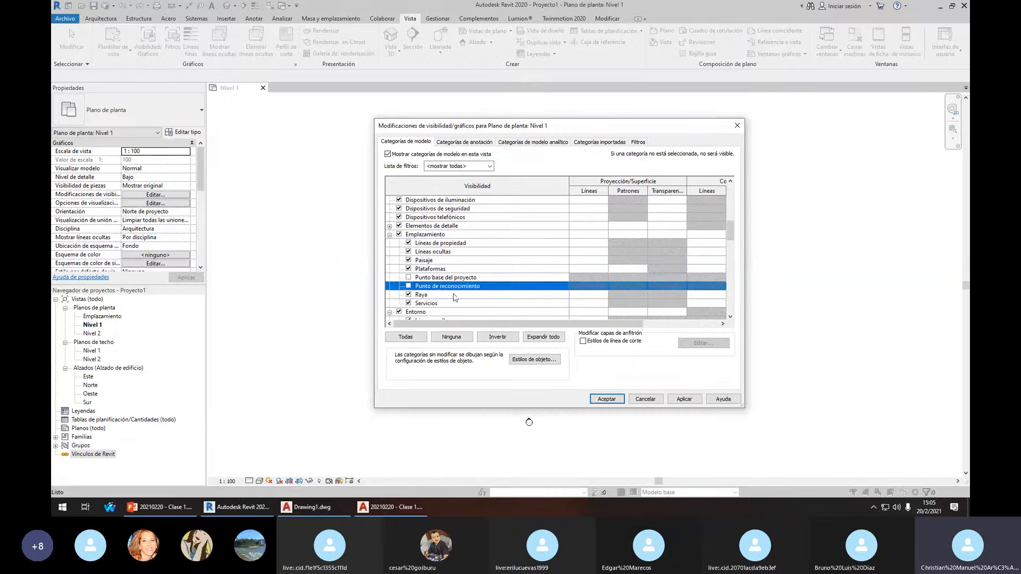
left_click(446, 278)
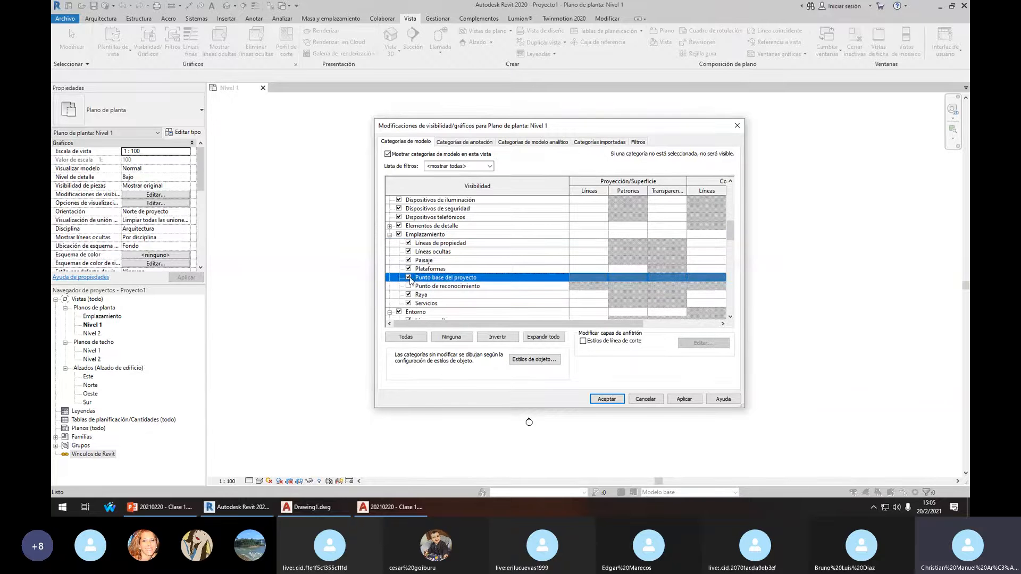
left_click(684, 399)
Close the visibility settings and zoom in to inspect the project base point
left_click(606, 399)
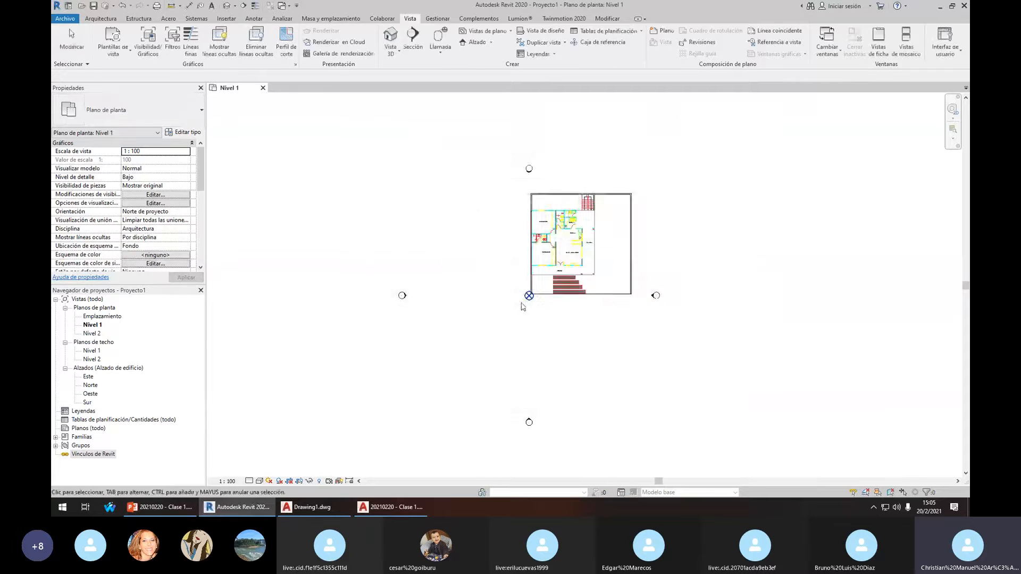
scroll(533, 292, "up", 3)
left_click_drag(490, 238, 560, 357)
scroll(533, 289, "up", 2)
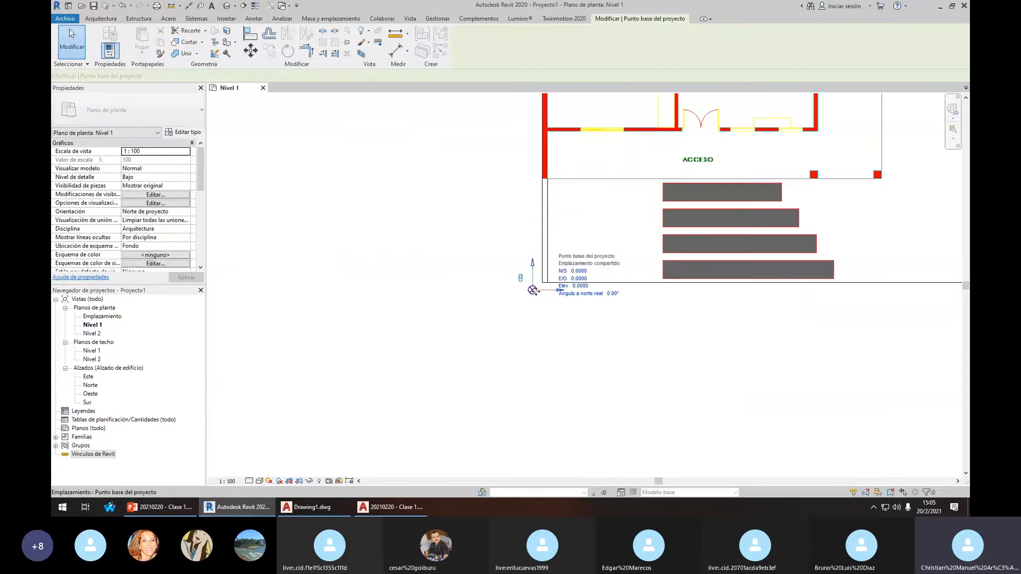
scroll(583, 315, "up", 1)
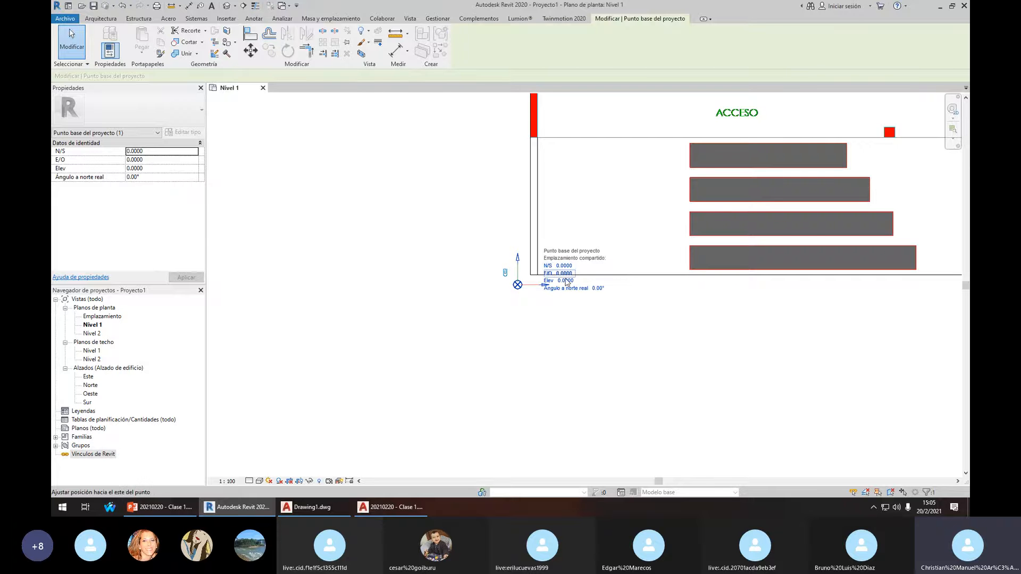
left_click(565, 337)
scroll(555, 325, "down", 3)
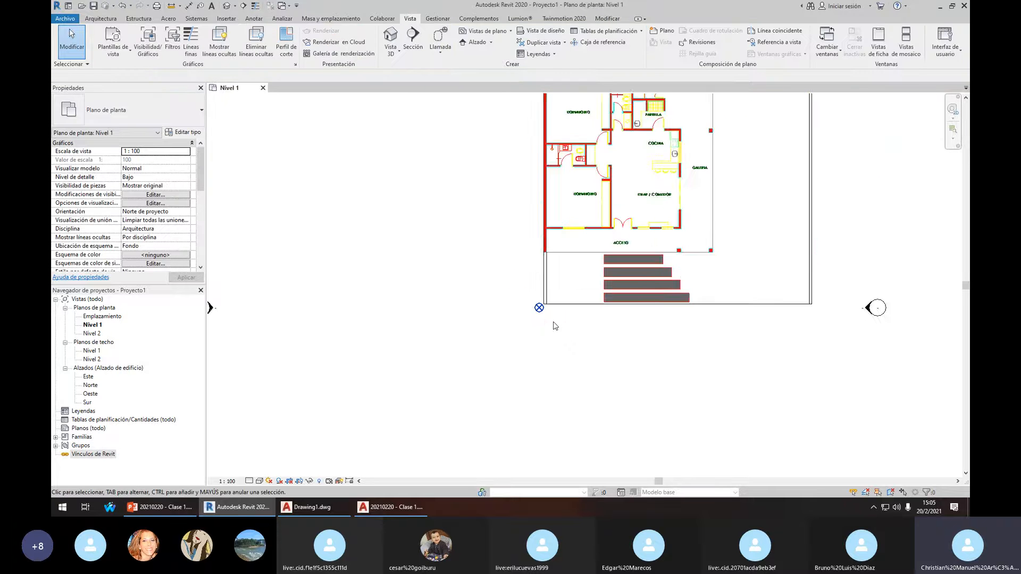
scroll(555, 326, "down", 3)
scroll(601, 208, "up", 2)
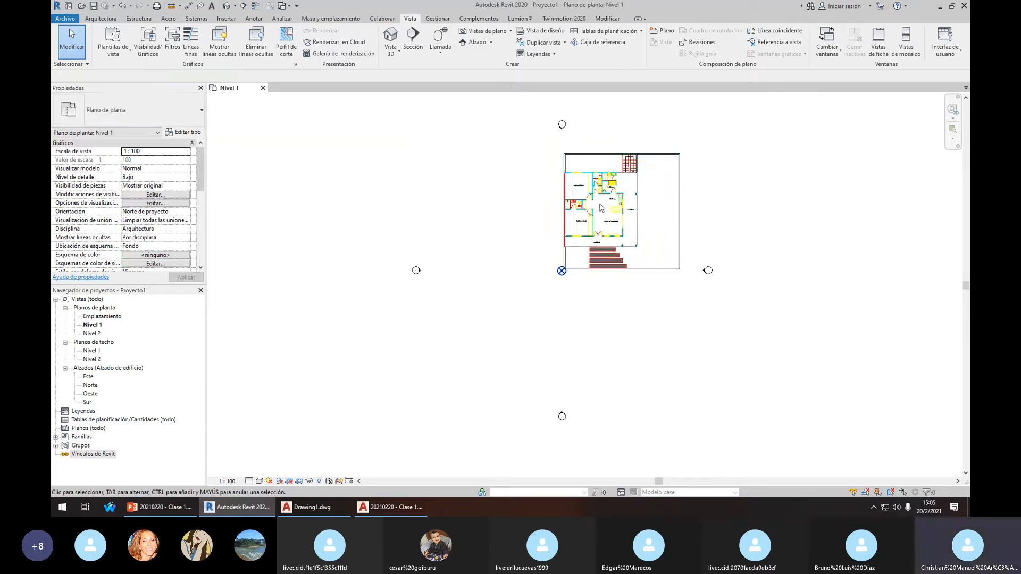
Move the linked DWG so the project base point sits in the living and dining area
left_click(601, 208)
scroll(603, 210, "up", 2)
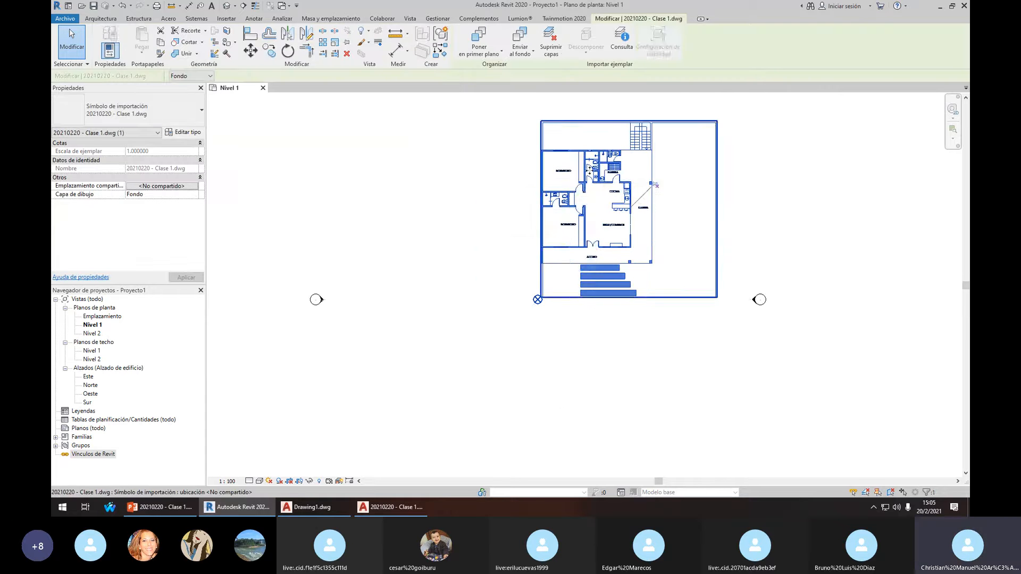
left_click_drag(590, 169, 523, 257)
scroll(523, 257, "down", 2)
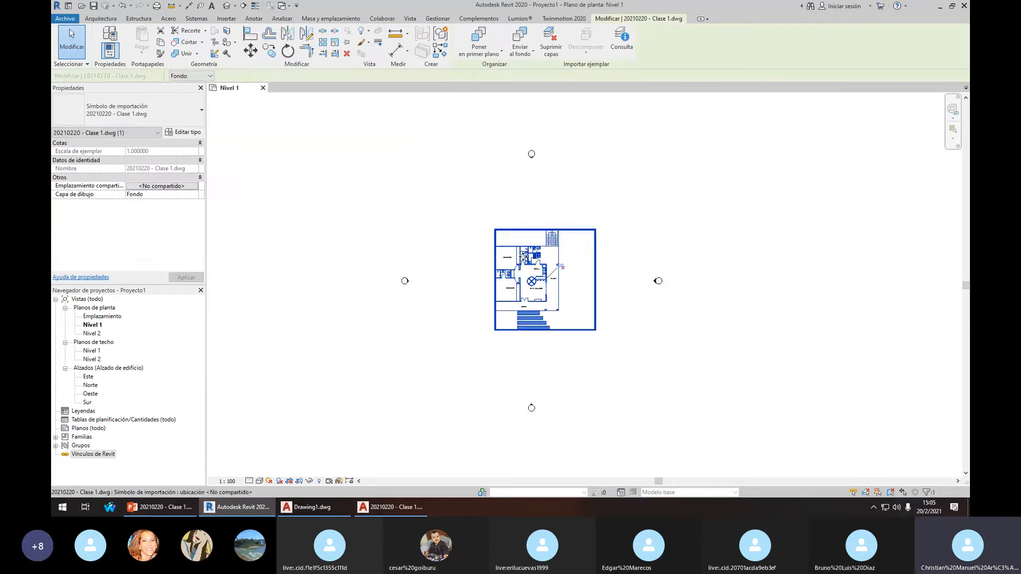
left_click(572, 216)
Inspect the top elevation marker, then deselect it and adjust the zoom
scroll(528, 179, "up", 1)
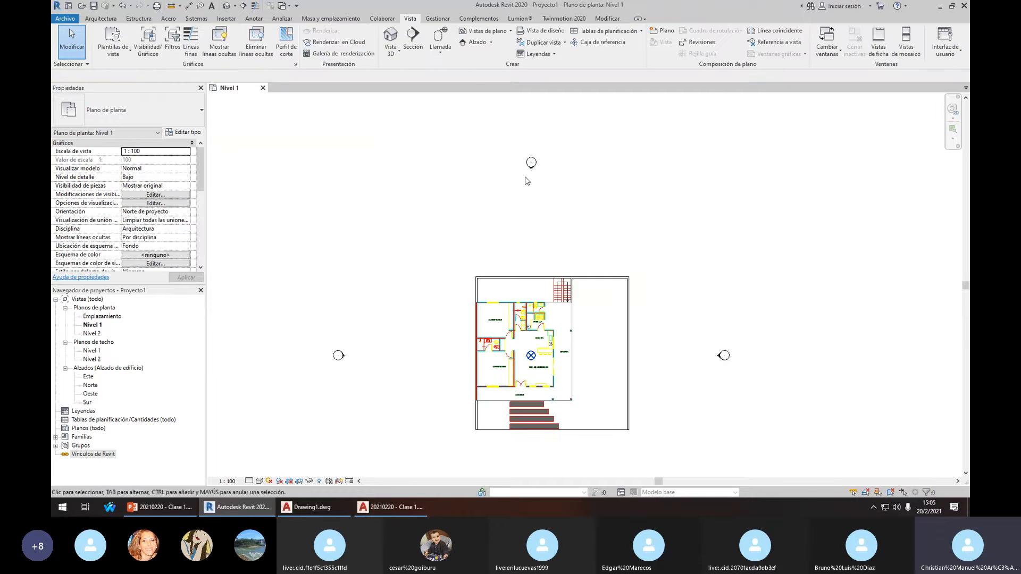
mouse_move(470, 127)
left_mouse_down()
mouse_move(587, 219)
mouse_move(549, 177)
mouse_move(594, 225)
left_mouse_up()
mouse_move(474, 126)
left_mouse_down()
mouse_move(596, 231)
mouse_move(509, 153)
mouse_move(589, 222)
left_mouse_up()
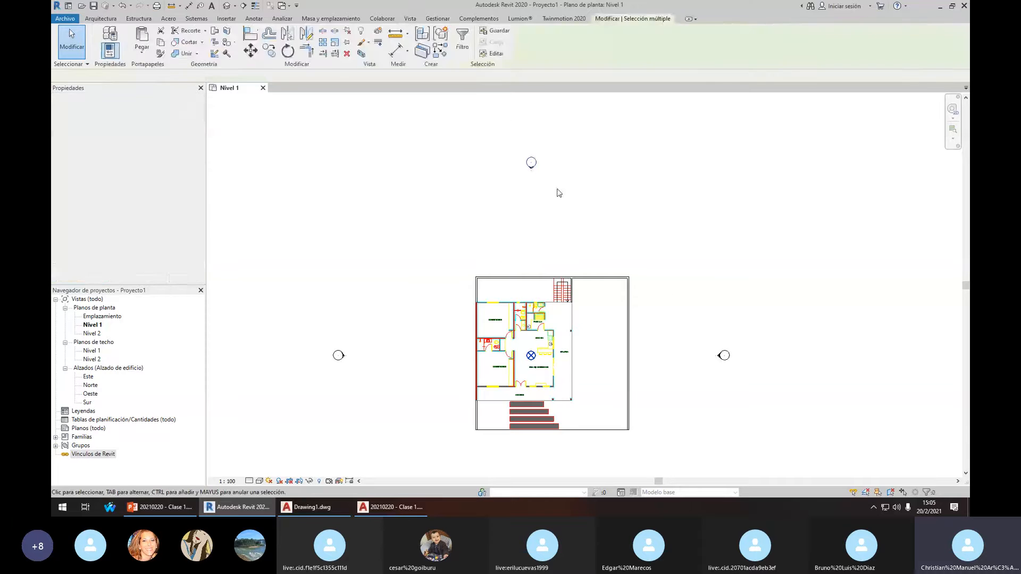
scroll(559, 193, "down", 2)
left_click(590, 207)
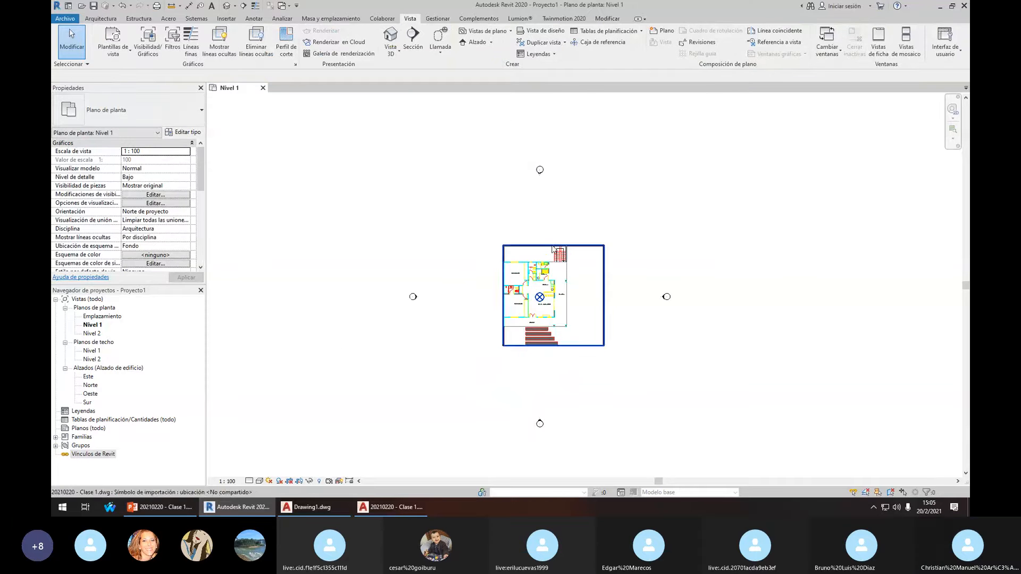
scroll(542, 302, "up", 5)
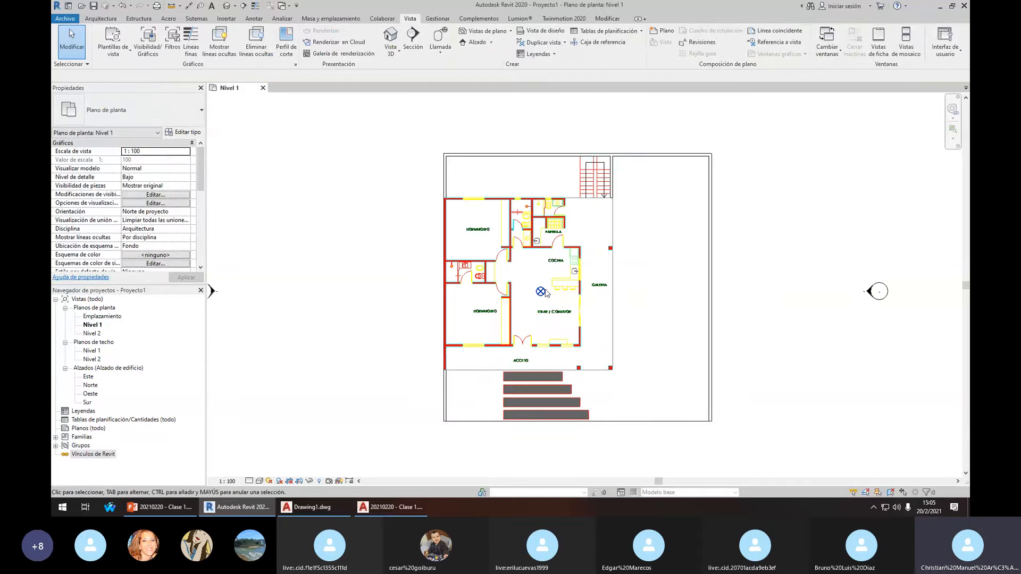
scroll(542, 292, "up", 2)
scroll(541, 301, "down", 3)
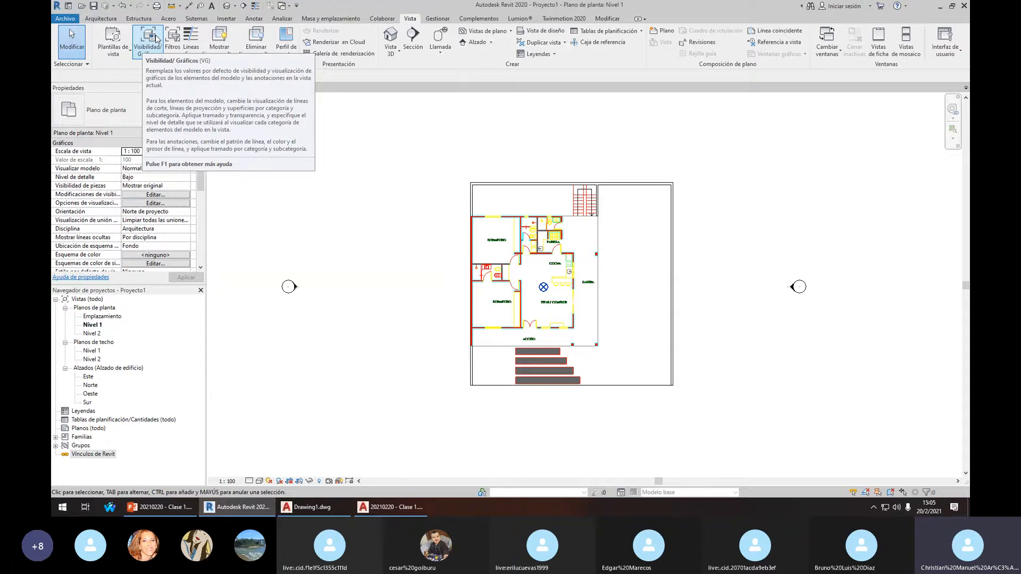
Use the Windows On-Screen Keyboard to enter VG for Visibility/Graphics, then close the keyboard
left_click(63, 506)
type("tec")
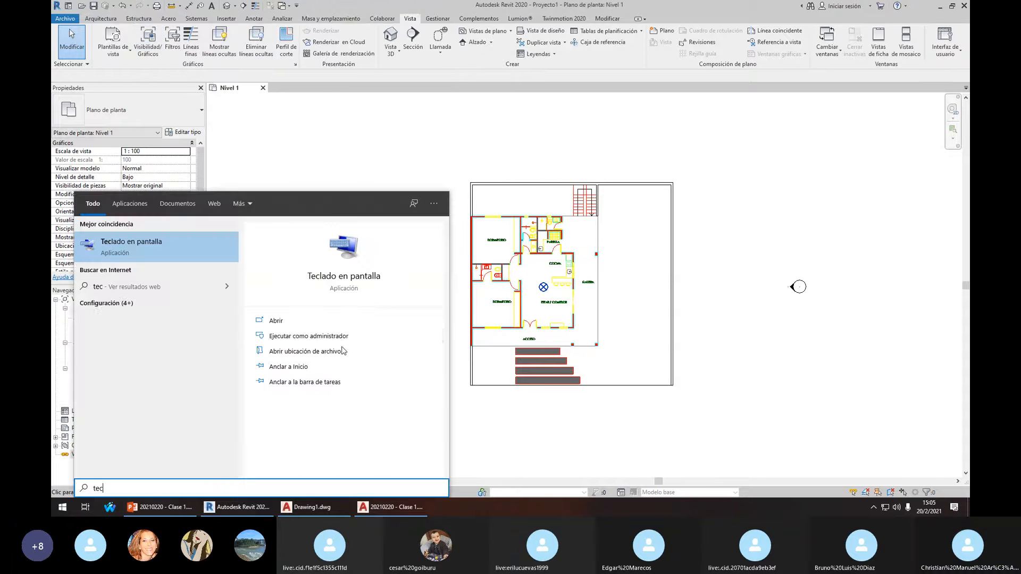
key("Return")
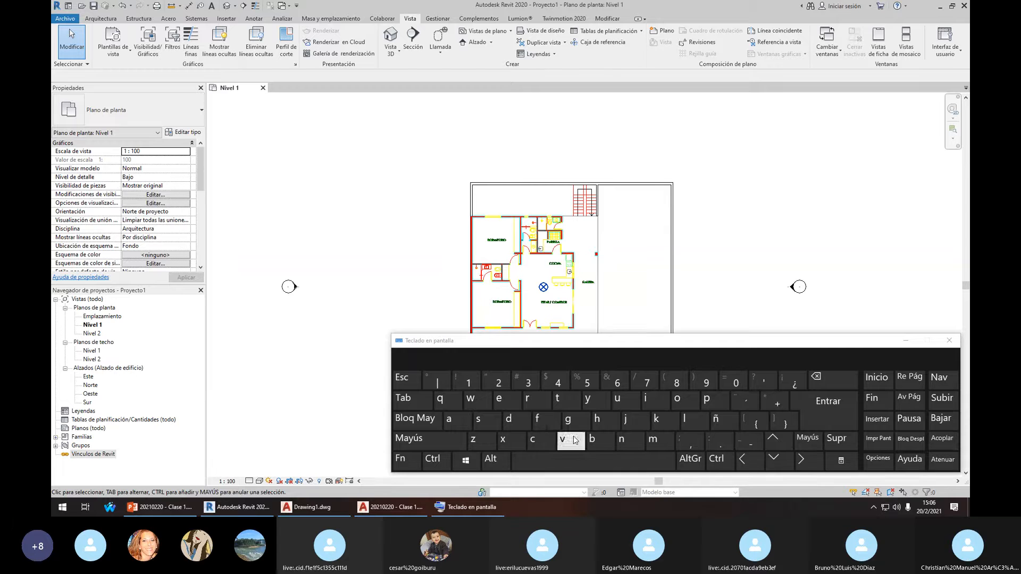
left_click(574, 418)
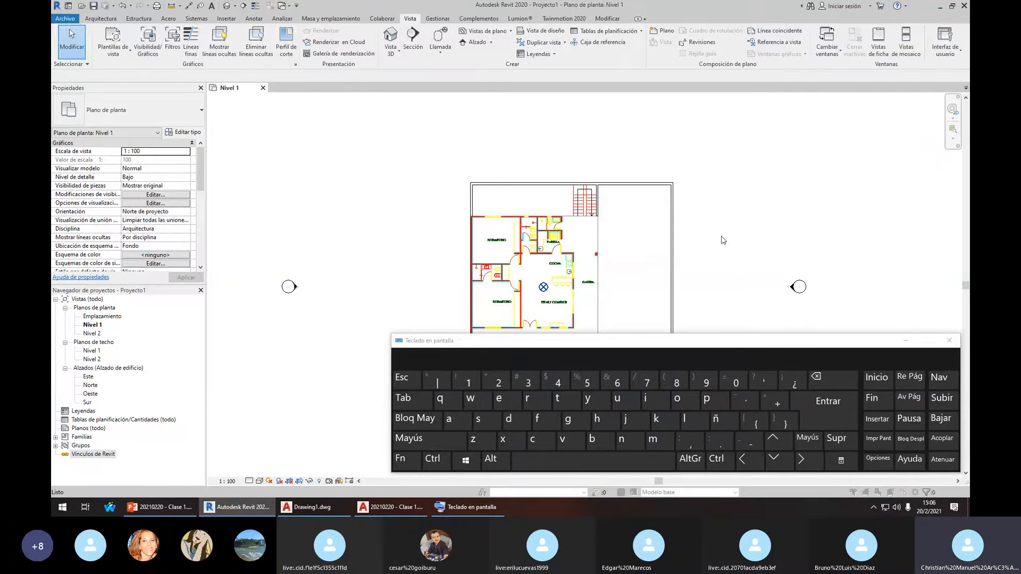
left_click(949, 341)
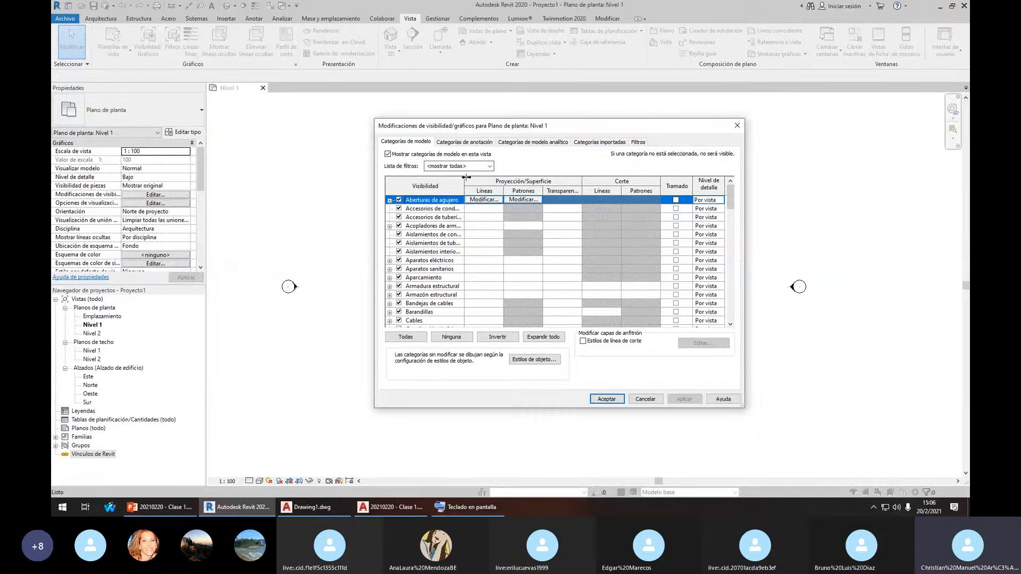
Widen the category column, then close the Visibility/Graphics overrides
left_click_drag(466, 177, 524, 177)
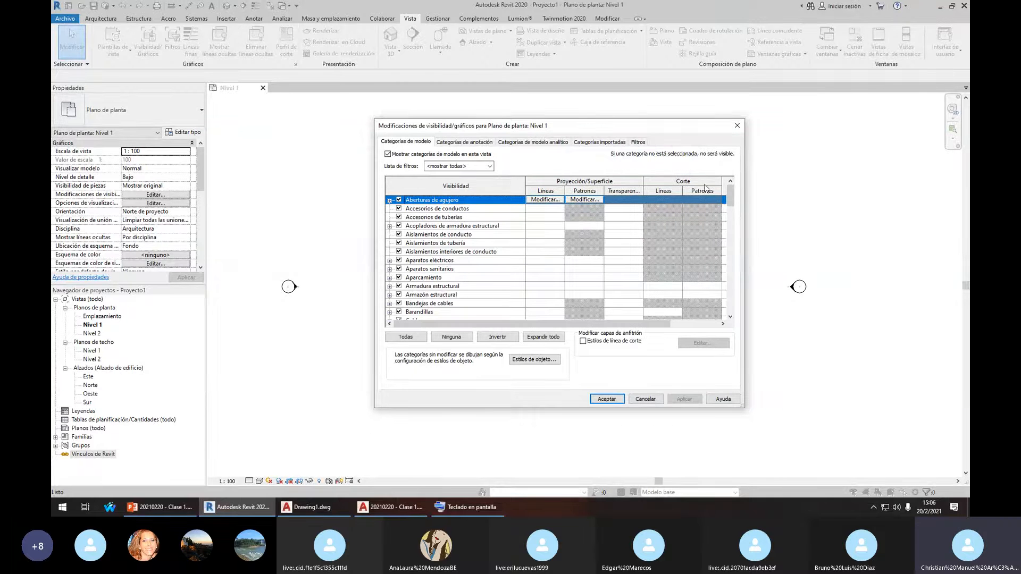
left_click(736, 126)
scroll(550, 241, "up", 2)
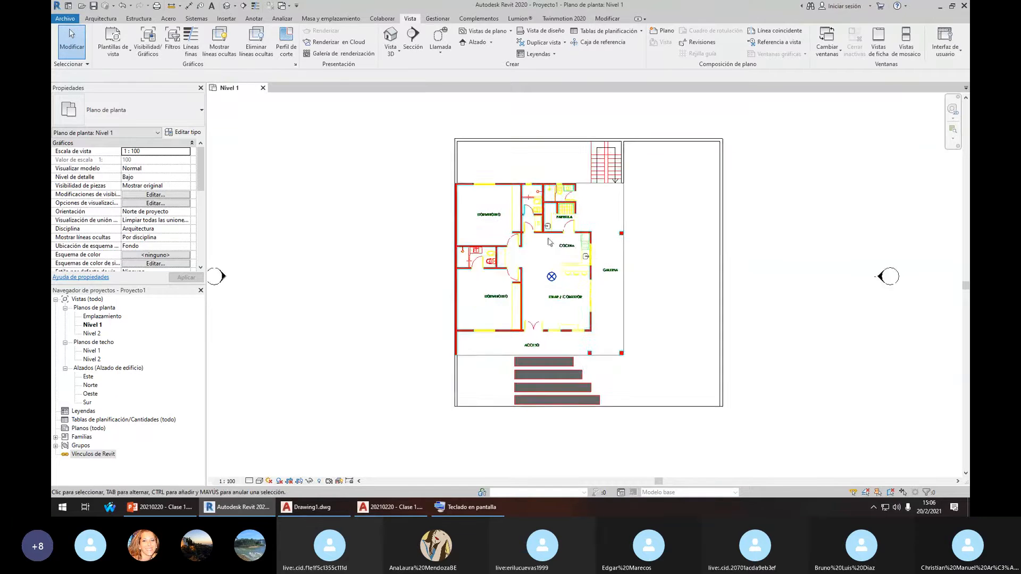
scroll(549, 242, "down", 1)
Set the linked DWG plan to draw in the foreground
left_click(549, 225)
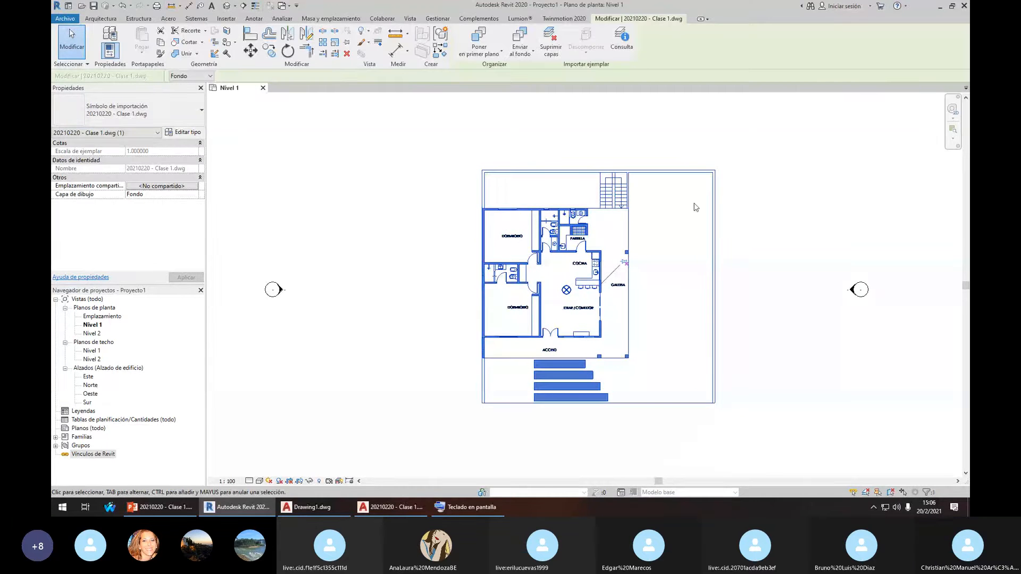
left_click(807, 209)
left_click(569, 236)
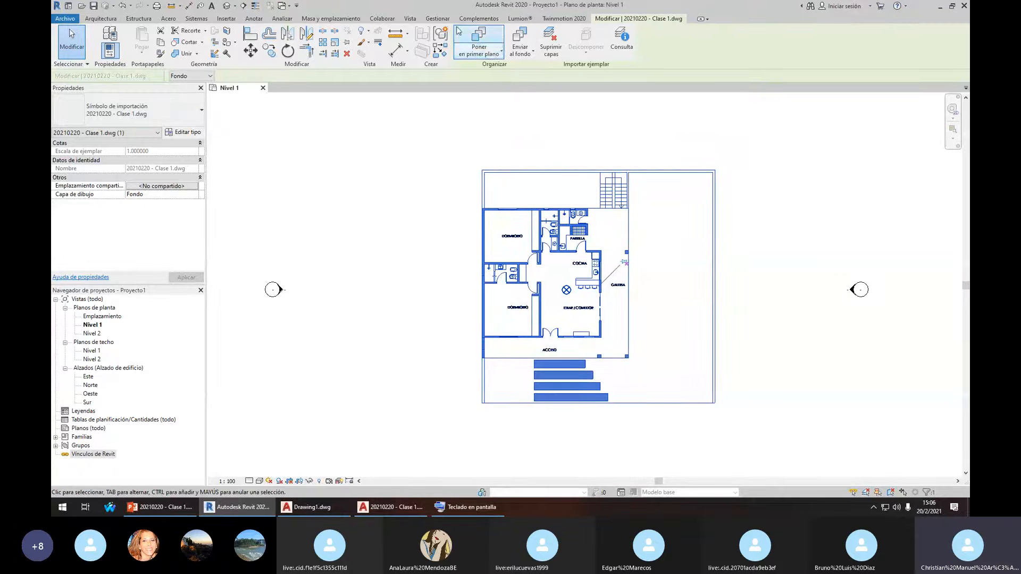
left_click(203, 77)
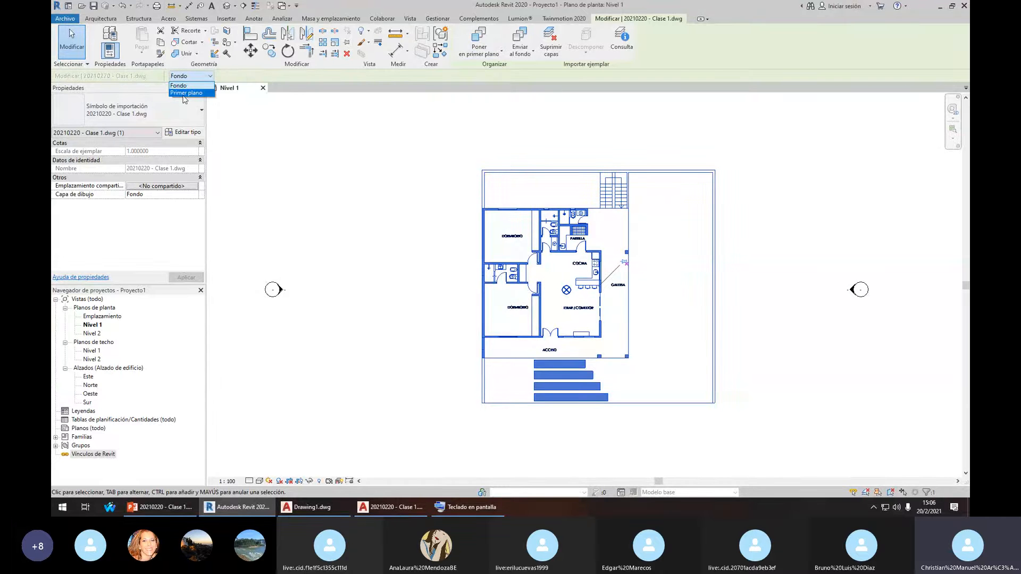
left_click(184, 93)
left_click(394, 187)
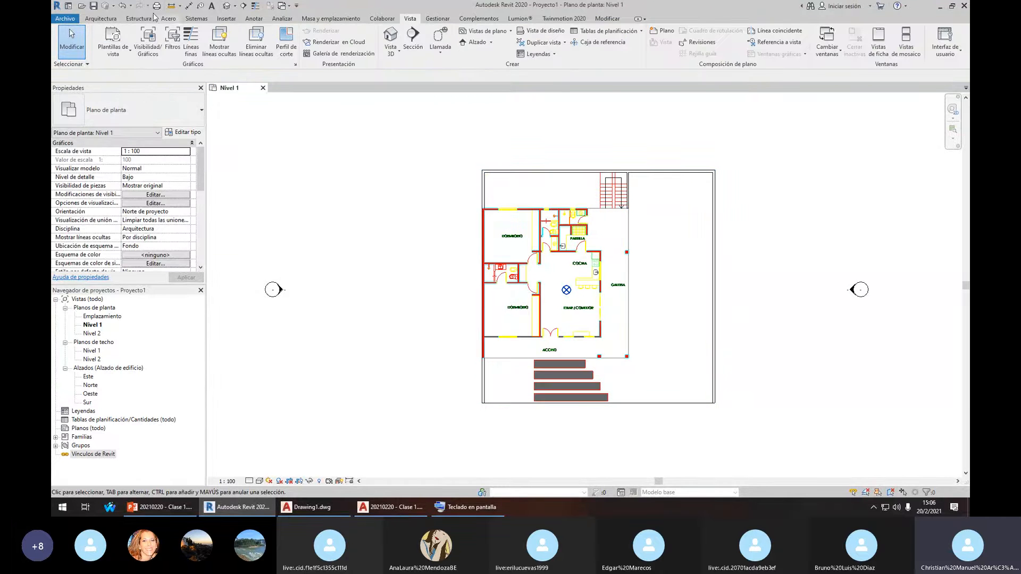
left_click(101, 18)
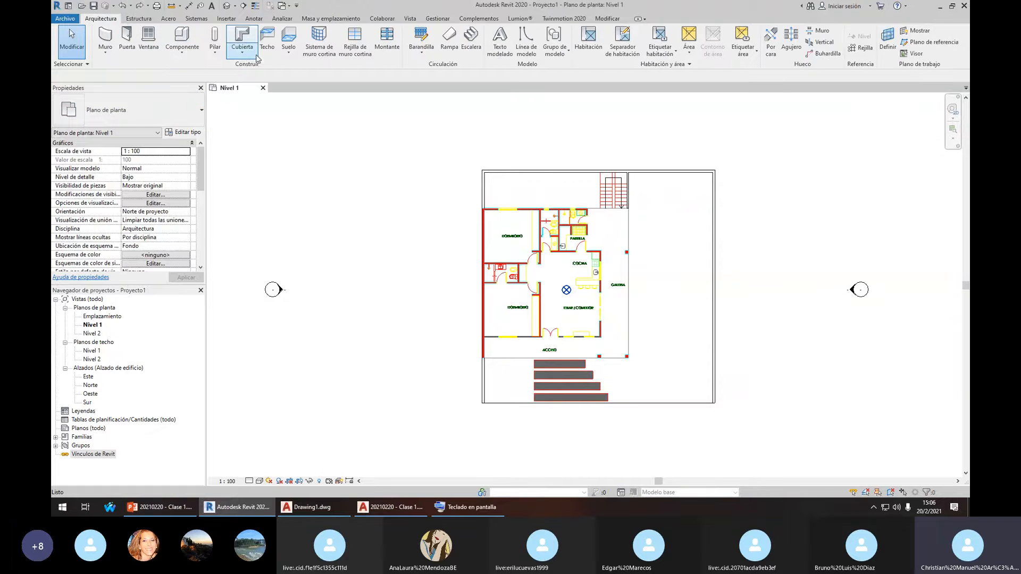
Sketch a rectangular Genérico 150 mm floor over the upper-left part of the plan and finish it
left_click(288, 37)
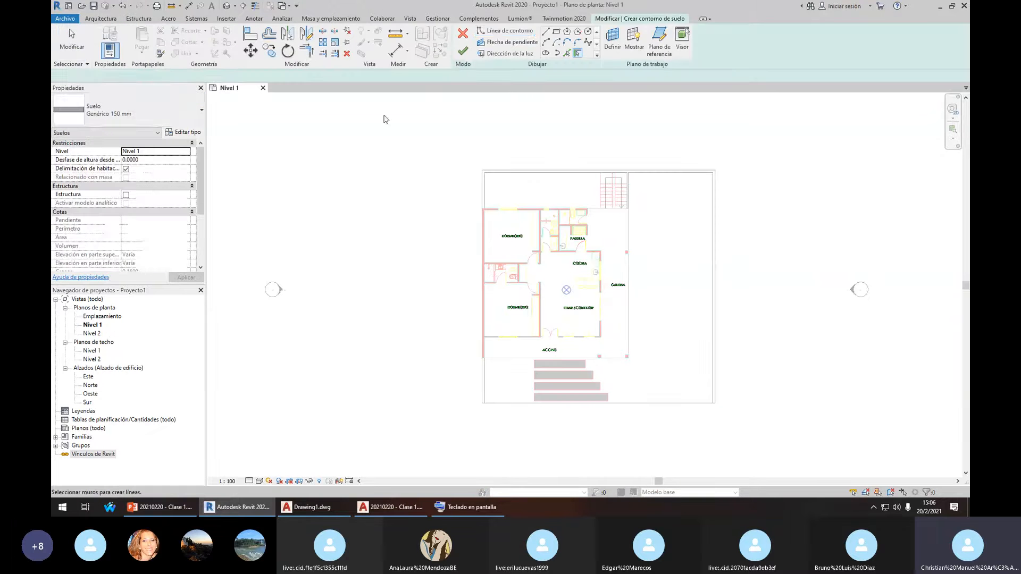
left_click(557, 32)
left_click(425, 140)
left_click(635, 327)
left_click(462, 51)
Check the new floor slab by selecting it, then select the imported DWG plan
left_click(665, 203)
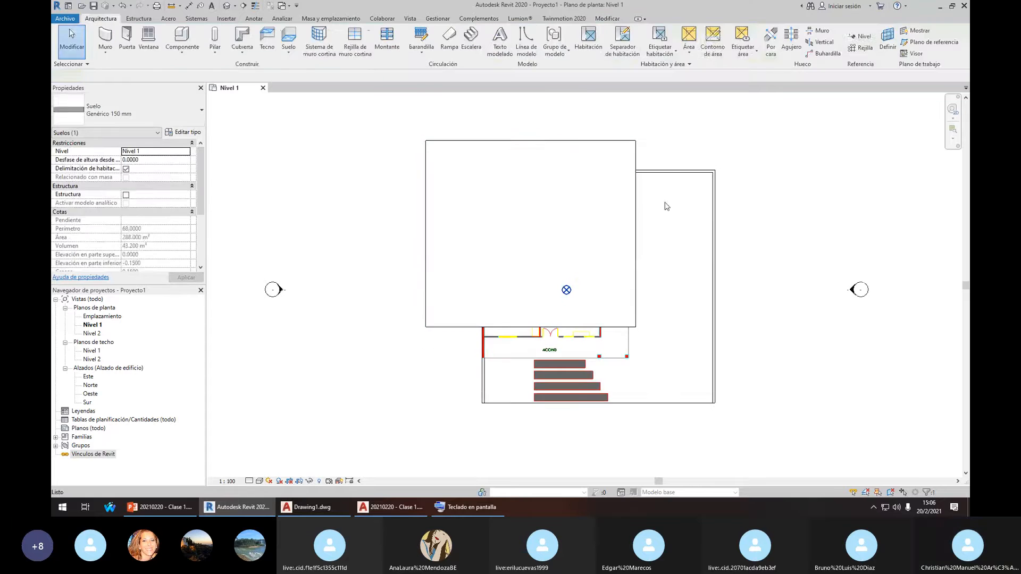
left_click(516, 141)
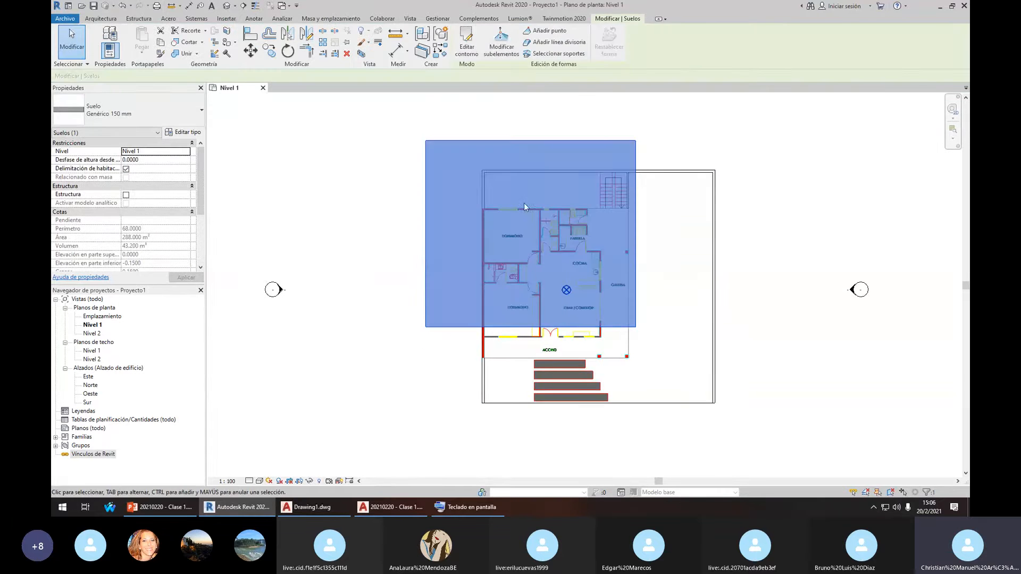
left_click(662, 228)
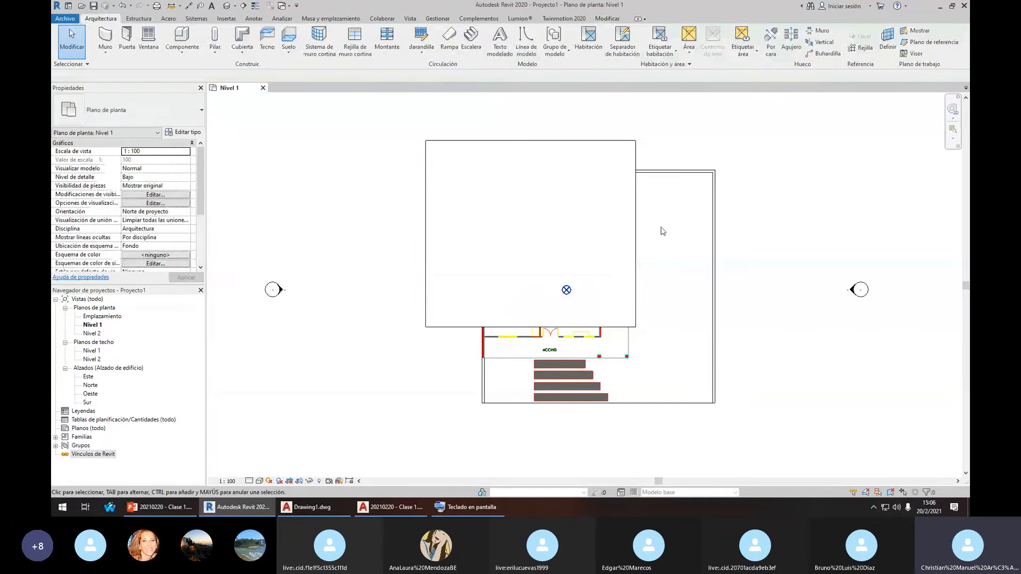
left_click(660, 178)
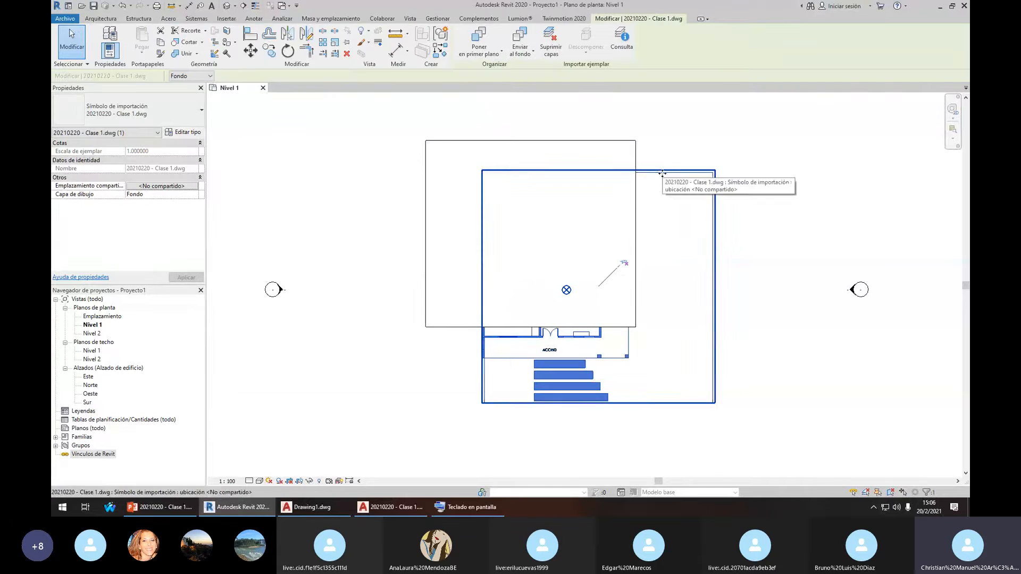
Set the imported DWG to draw in the foreground (Primer plano)
left_click(197, 76)
left_click(186, 95)
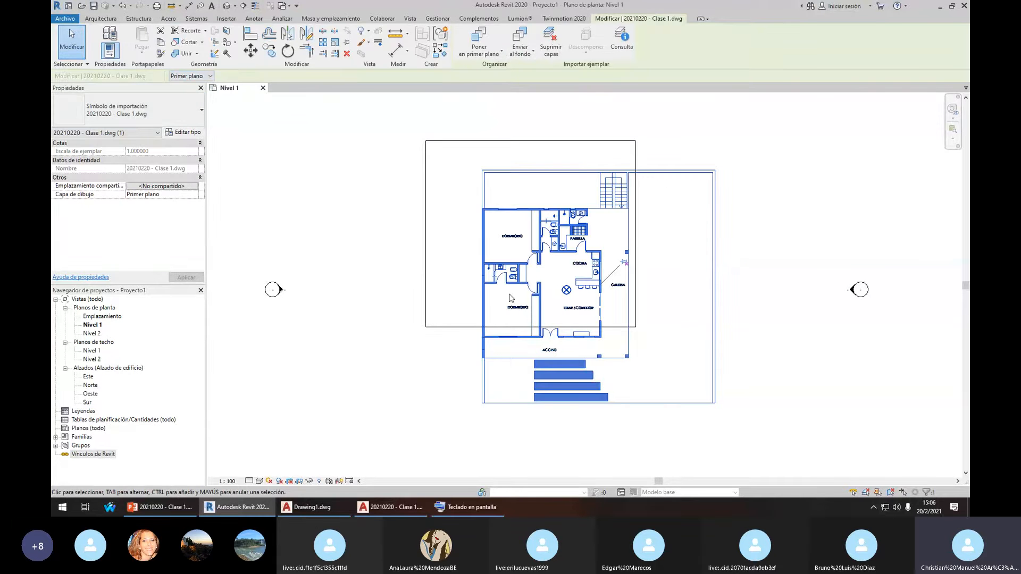
left_click(666, 260)
Delete the floor slab and pin the imported DWG in place
left_click(494, 140)
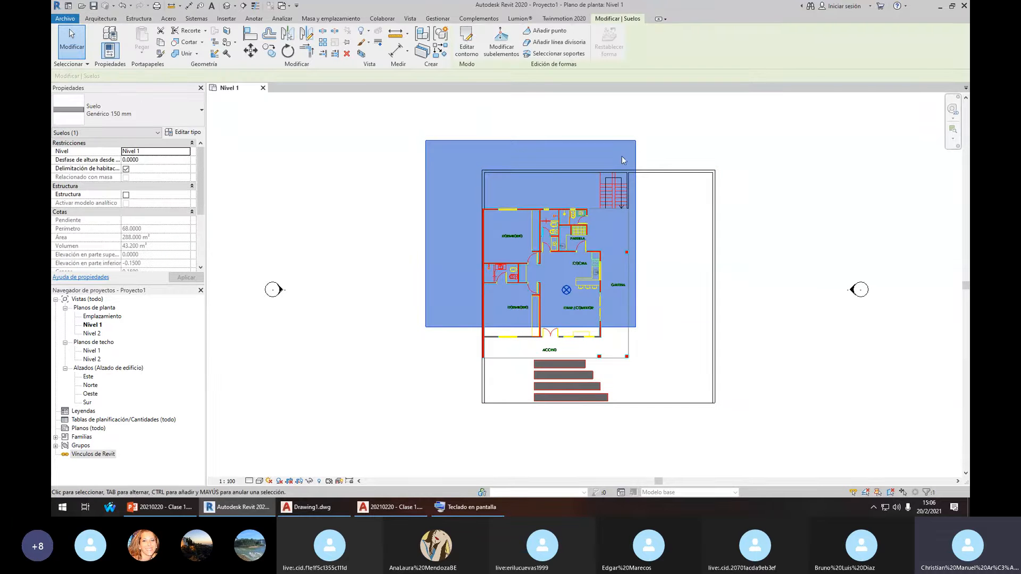
key("Delete")
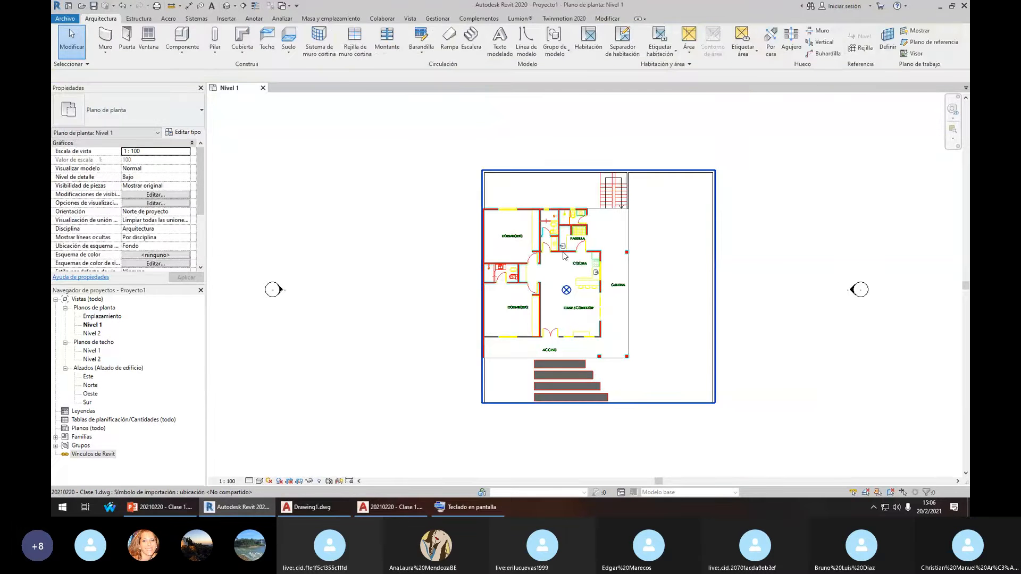
left_click(624, 262)
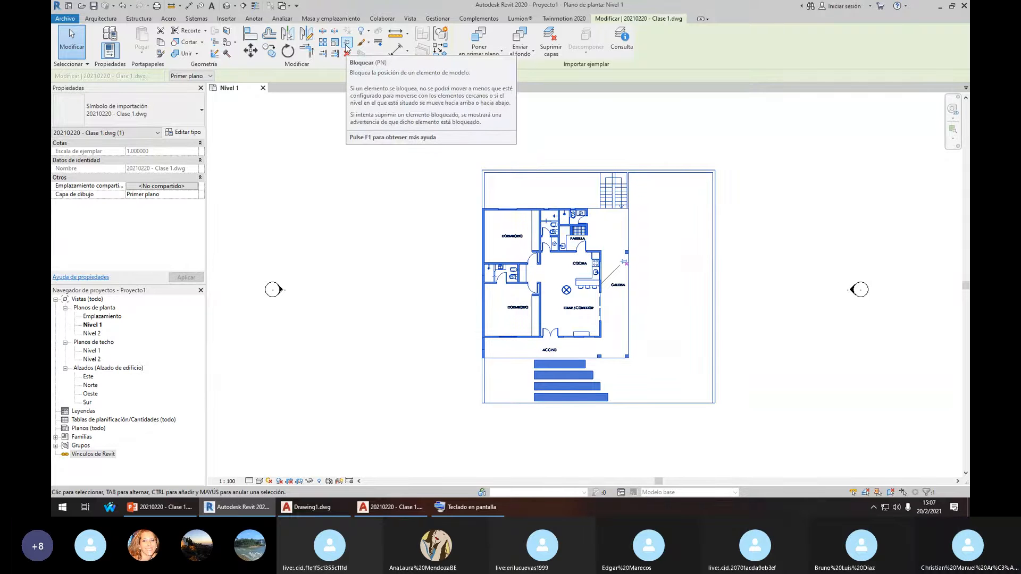
left_click(347, 44)
Confirm the pinned DWG cannot be moved by trying to drag it
mouse_move(540, 223)
left_mouse_down()
mouse_move(543, 213)
mouse_move(545, 244)
mouse_move(562, 246)
left_mouse_up()
left_click(763, 232)
scroll(369, 275, "down", 2)
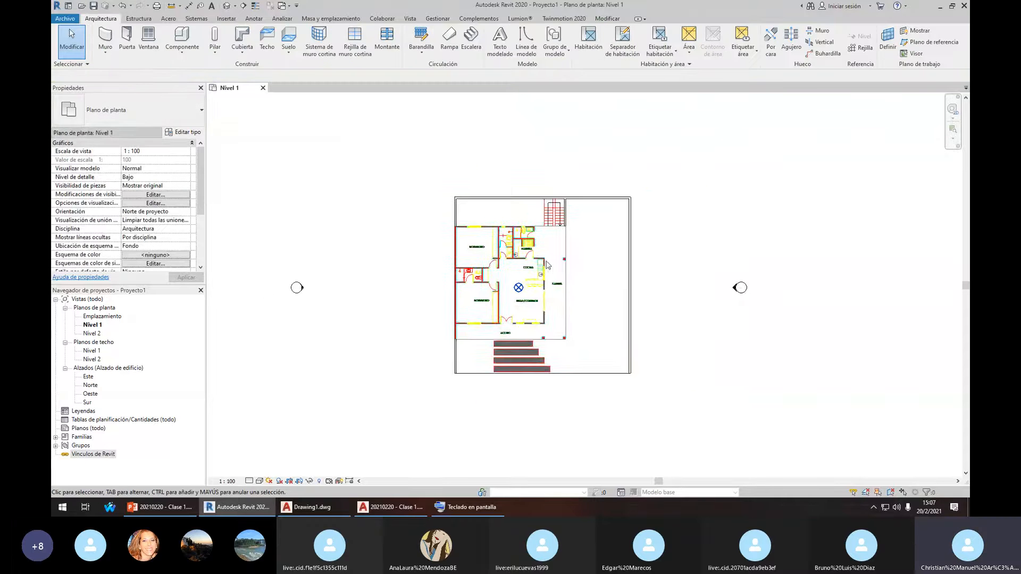
scroll(526, 243, "up", 1)
left_click(528, 242)
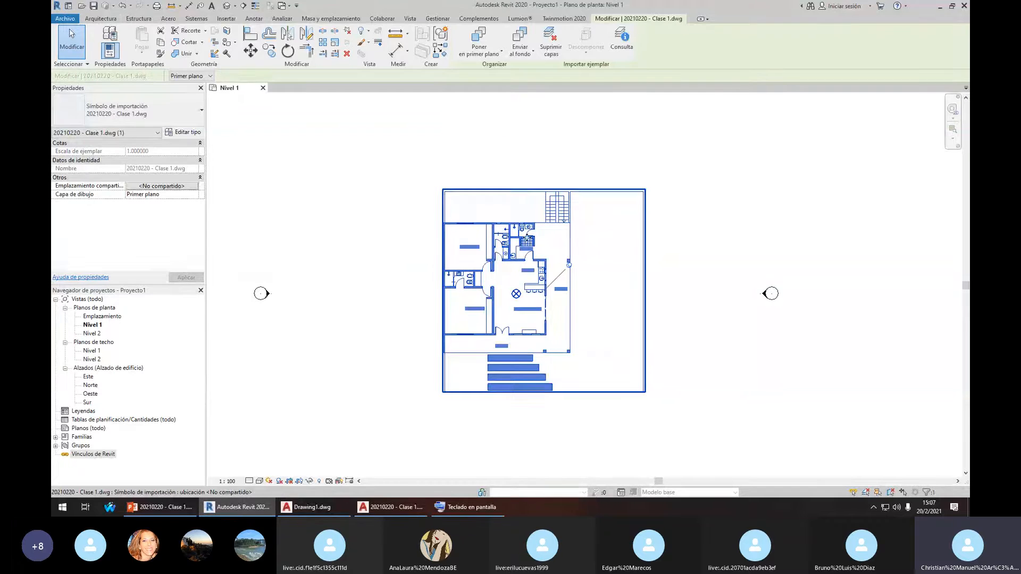
left_click_drag(527, 237, 495, 259)
left_click(690, 264)
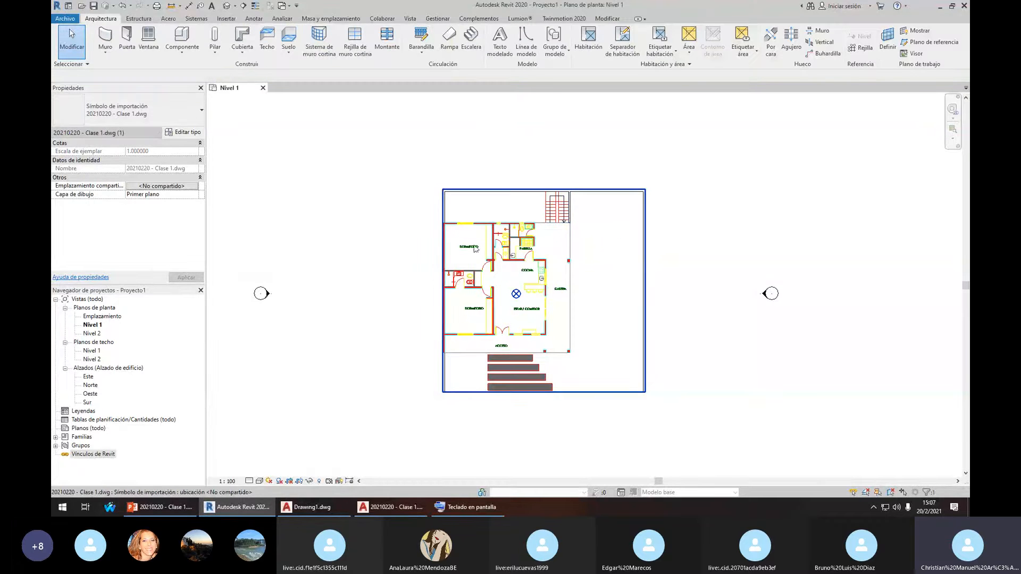
Pan and zoom the Nivel 1 view to frame the linked house plan
scroll(435, 238, "up", 3)
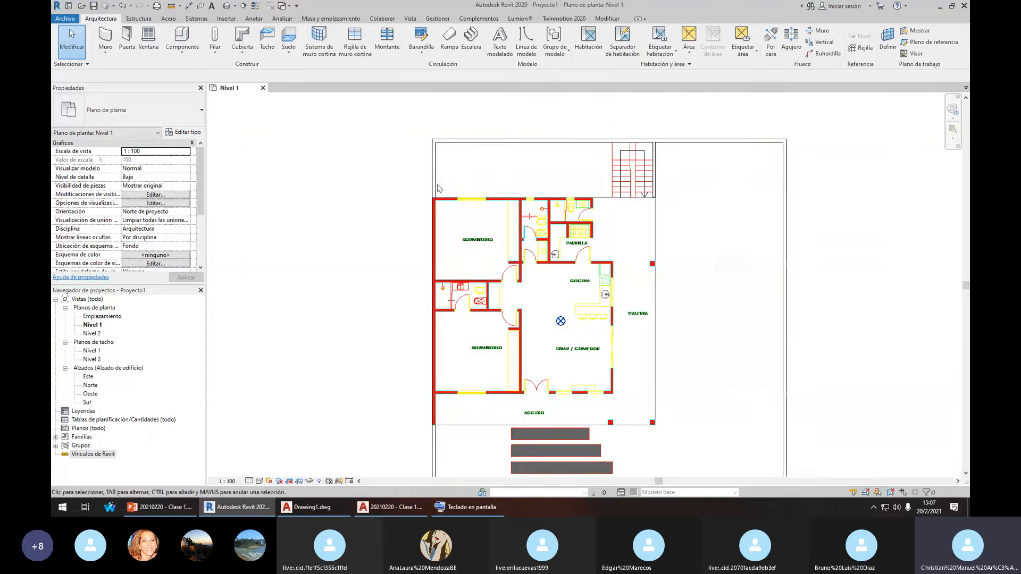
scroll(512, 348, "down", 1)
middle_click_drag(512, 348, 474, 284)
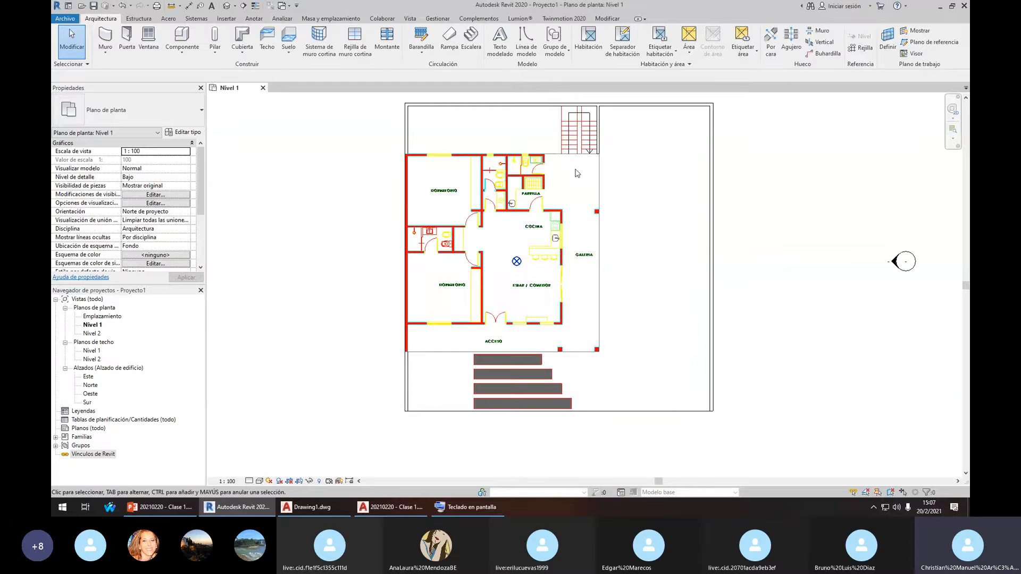
scroll(600, 243, "down", 2)
scroll(599, 243, "down", 1)
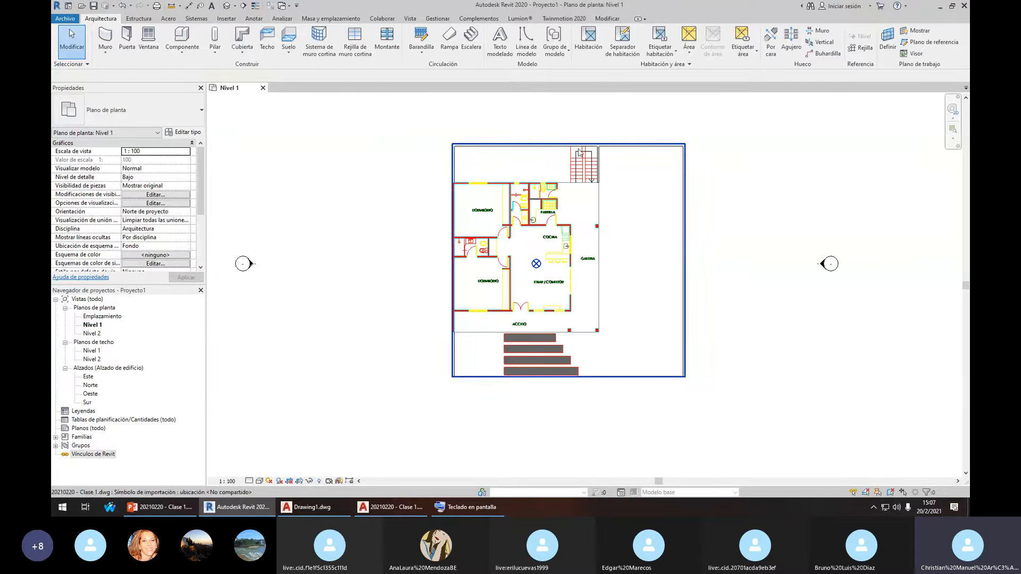
scroll(564, 170, "up", 1)
left_click(563, 170)
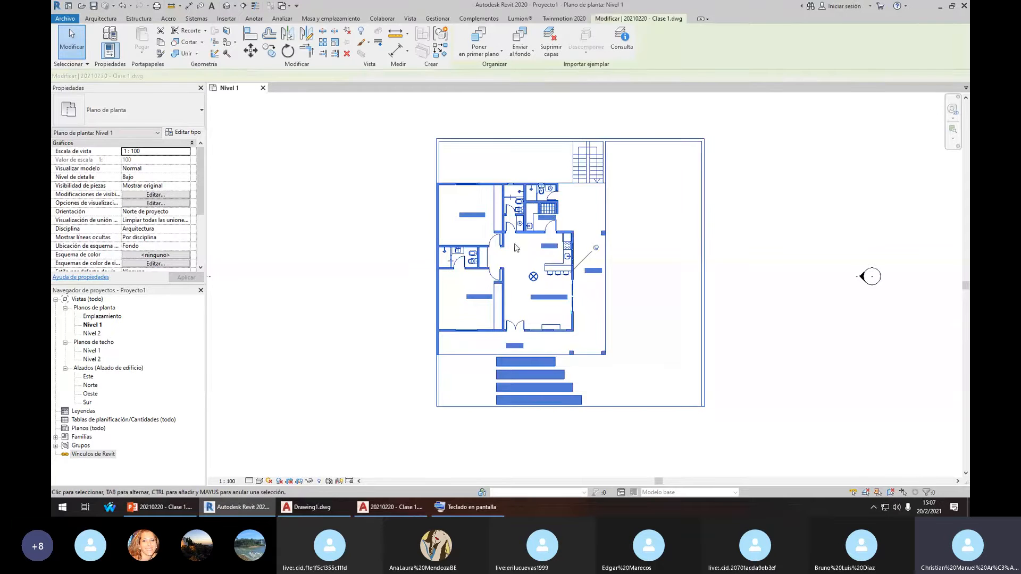
left_click(764, 210)
scroll(700, 164, "down", 2)
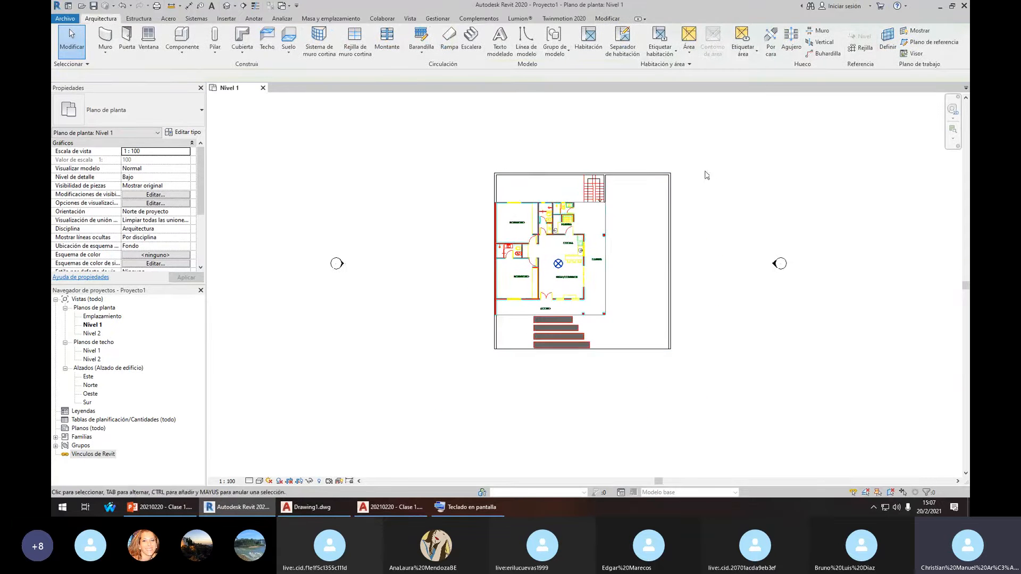
scroll(574, 229, "up", 3)
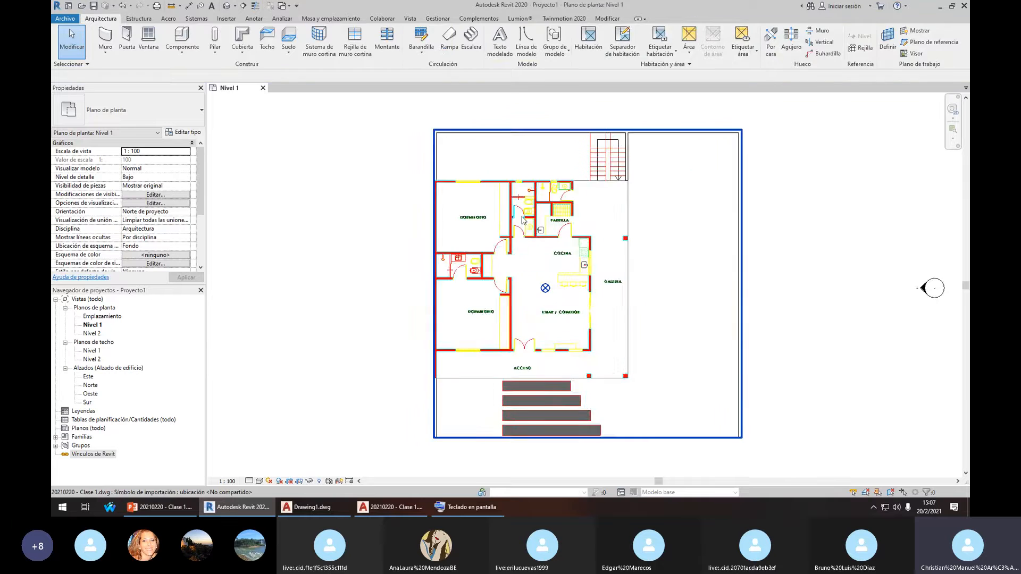
left_click(521, 221)
left_click(794, 228)
Zoom out to show the full plan and select the imported DWG
scroll(756, 234, "down", 2)
scroll(752, 244, "up", 1)
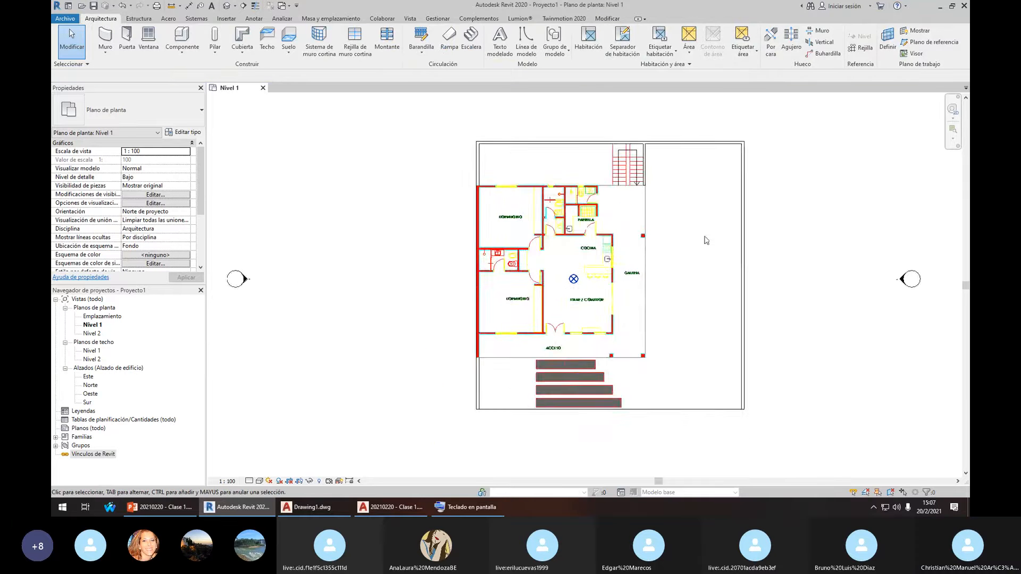
scroll(712, 229, "up", 1)
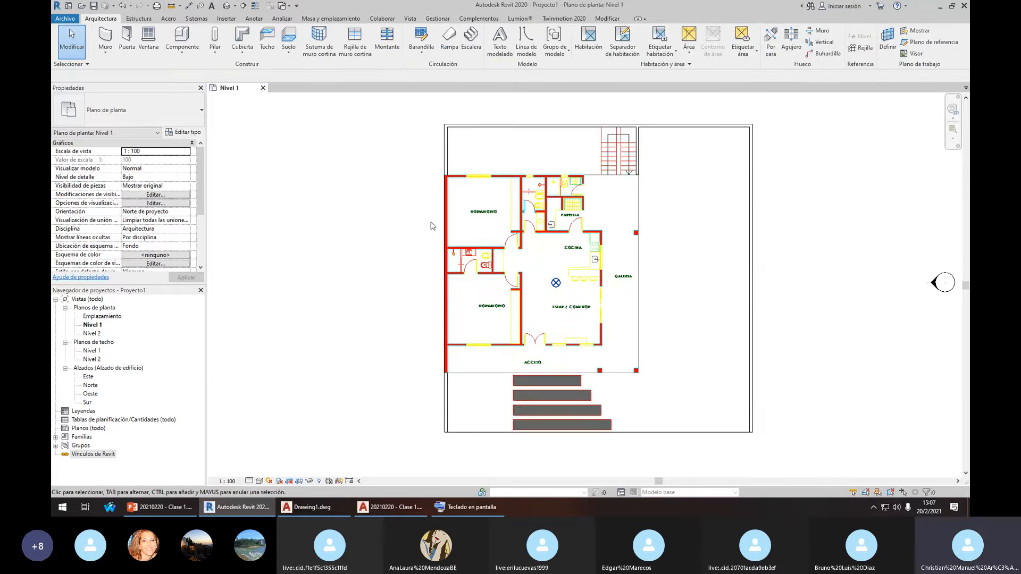
scroll(519, 200, "up", 1)
scroll(574, 181, "up", 1)
left_click(577, 177)
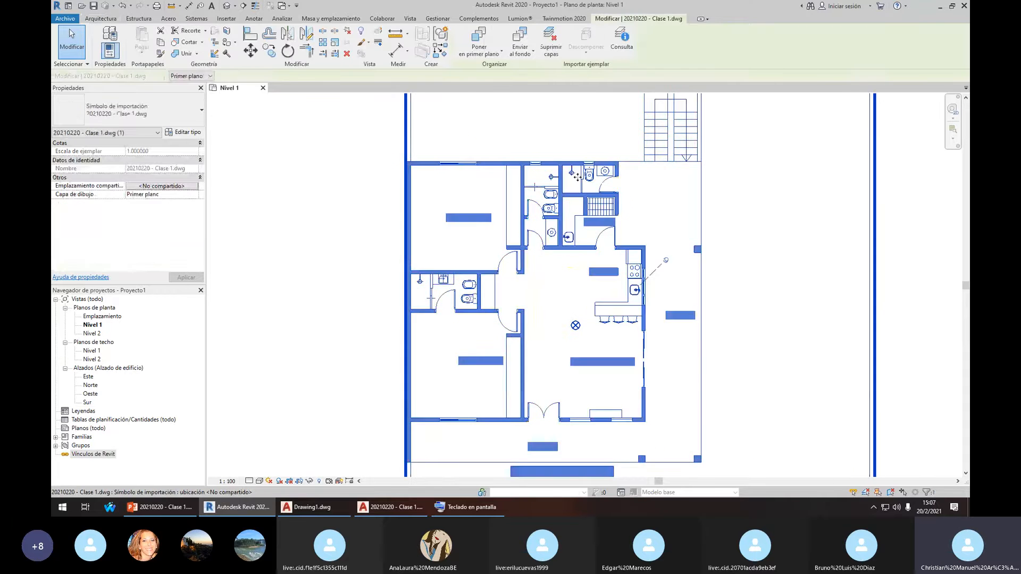
scroll(578, 177, "down", 2)
scroll(590, 179, "up", 1)
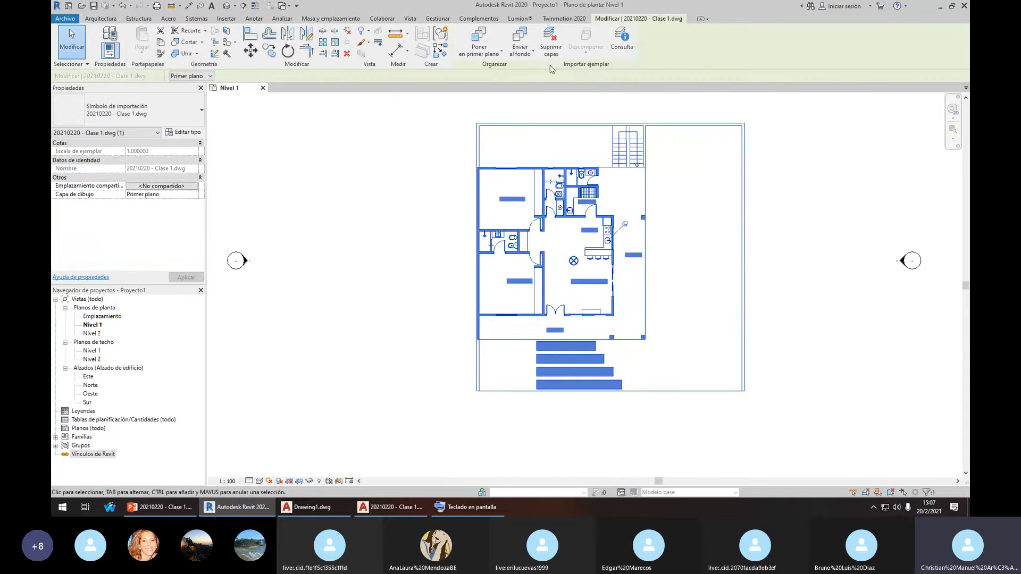
Query a line of the imported DWG with Consulta, which reports a Línea on layer 0
left_click(624, 48)
scroll(647, 193, "up", 1)
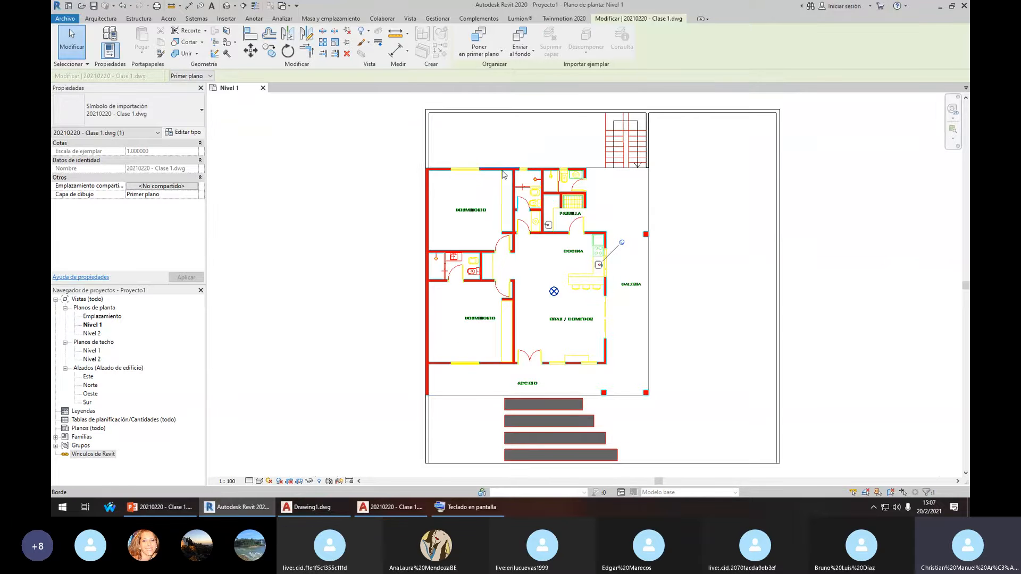
scroll(504, 174, "up", 2)
scroll(567, 172, "down", 3)
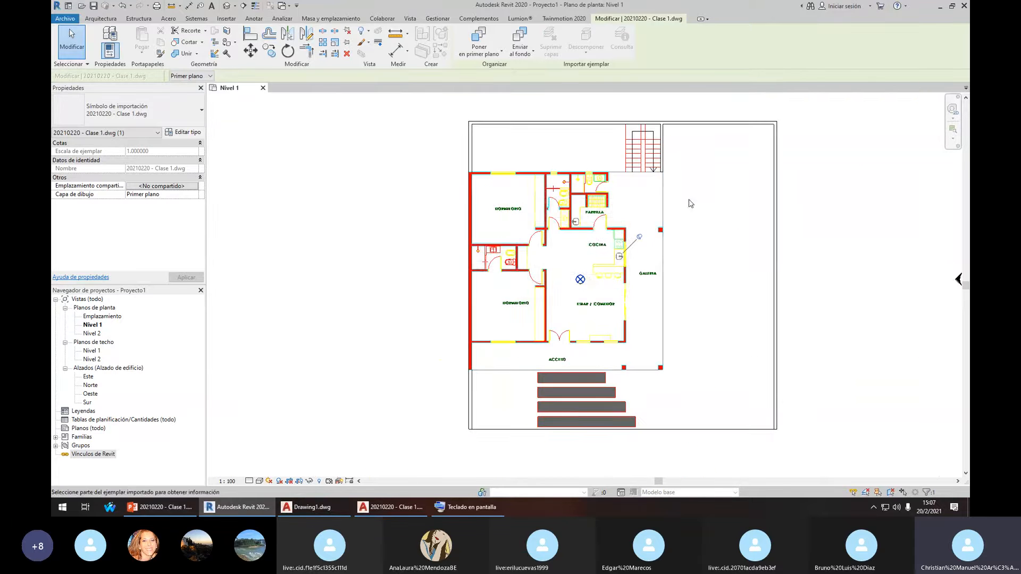
left_click(490, 253)
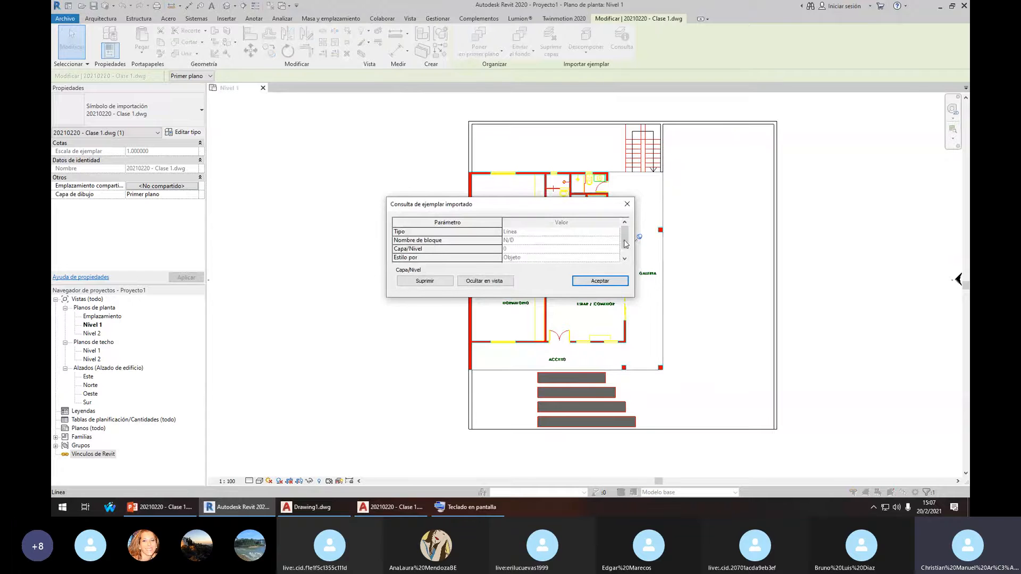
left_click_drag(625, 239, 631, 228)
Close the import query results, then start and cancel a line in AutoCAD
left_click(627, 204)
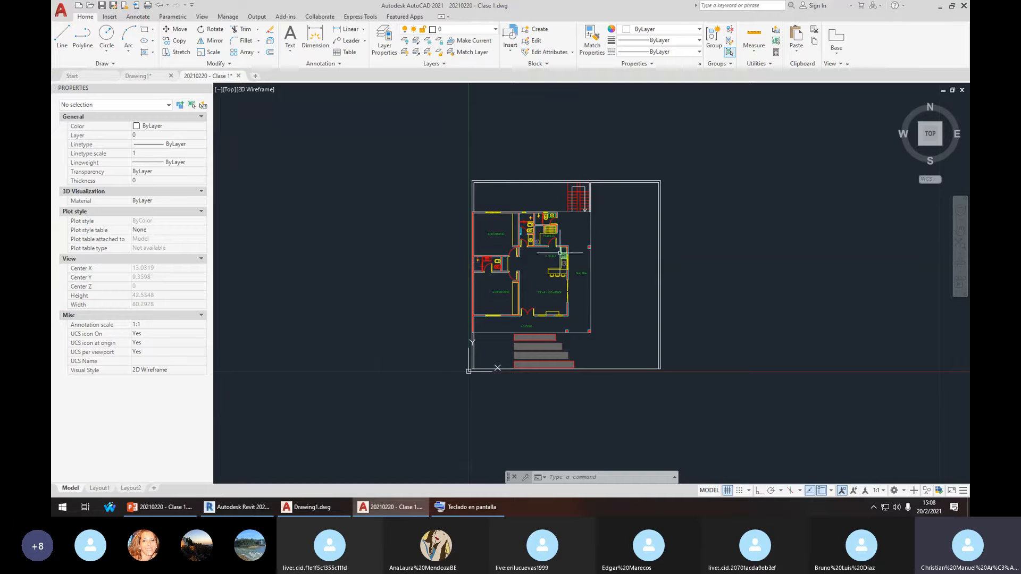
scroll(575, 304, "up", 2)
type("l")
key("Return")
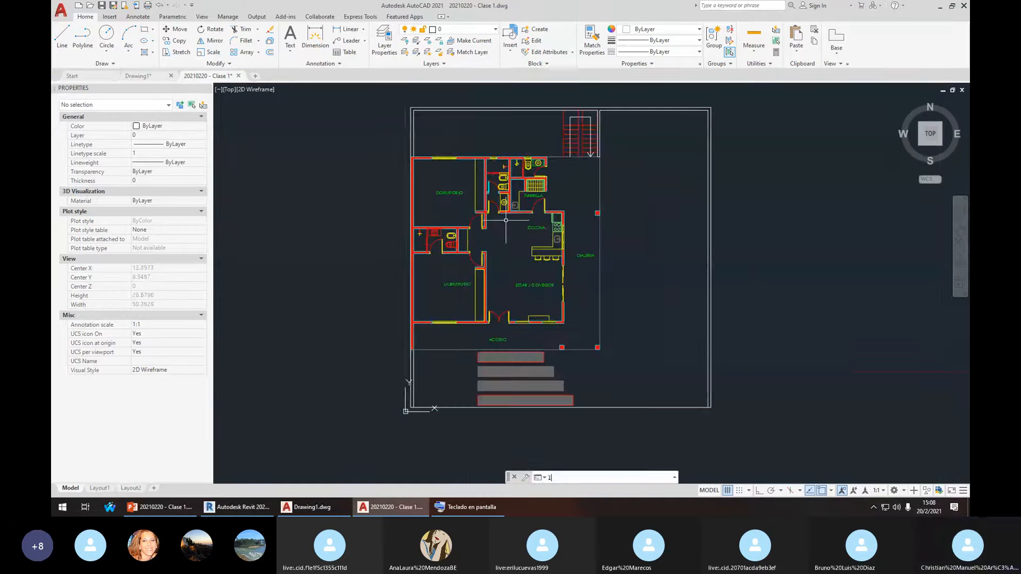
key("Escape")
Draw a rectangle with RECTANG beside GALERIA and put it on a red layer
type("rec")
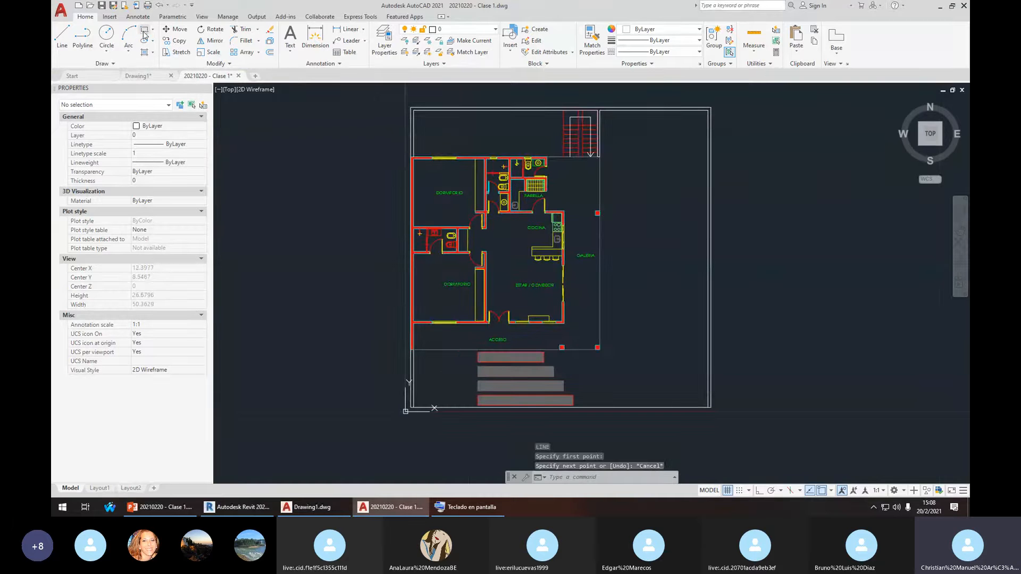
key("Return")
left_click(638, 188)
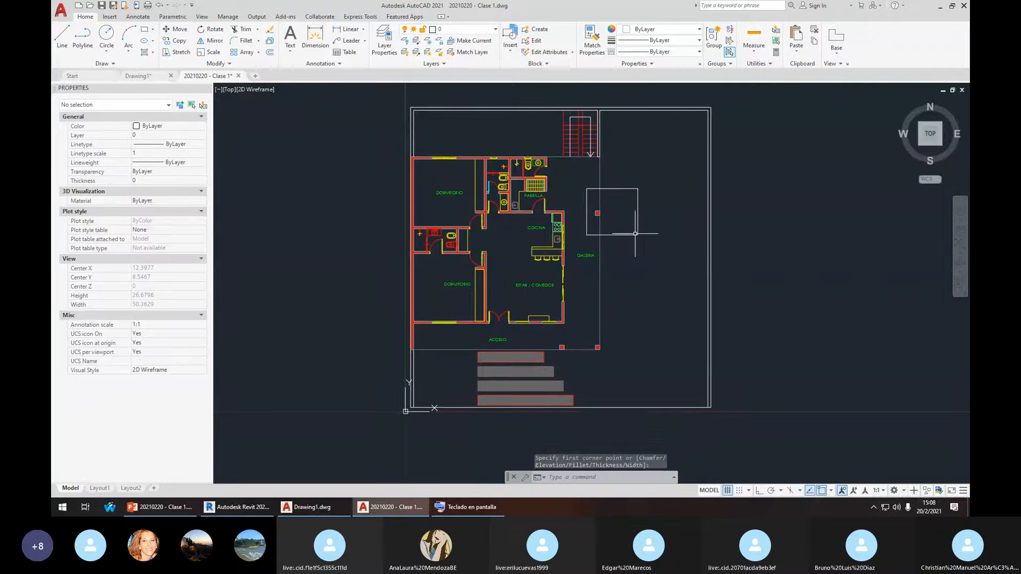
left_click(641, 178)
left_click(624, 196)
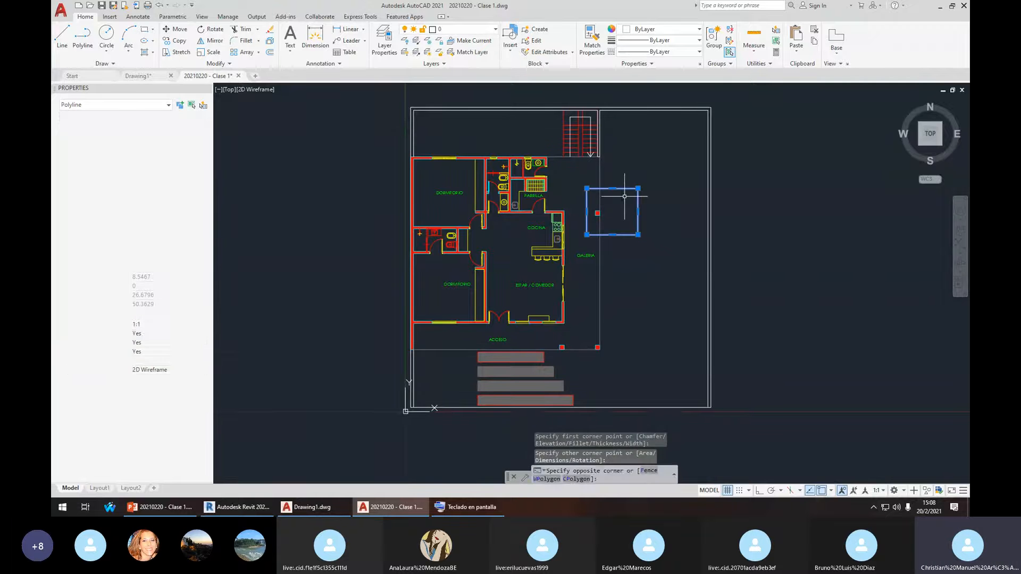
left_click(460, 32)
left_click(460, 64)
key("Escape")
Save the AutoCAD drawing and return to Revit
scroll(602, 197, "up", 4)
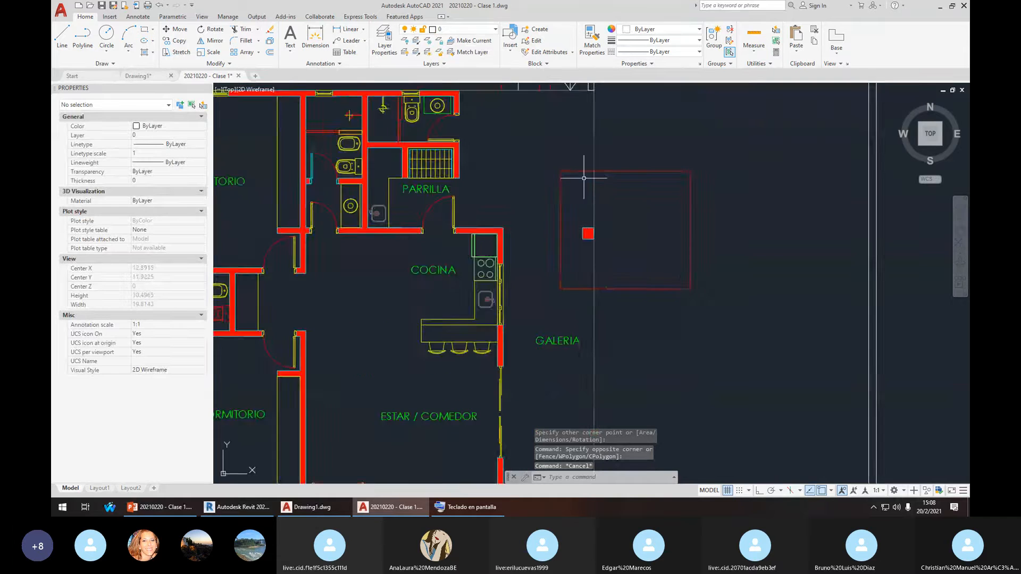
scroll(610, 220, "down", 4)
middle_click_drag(610, 212, 591, 211)
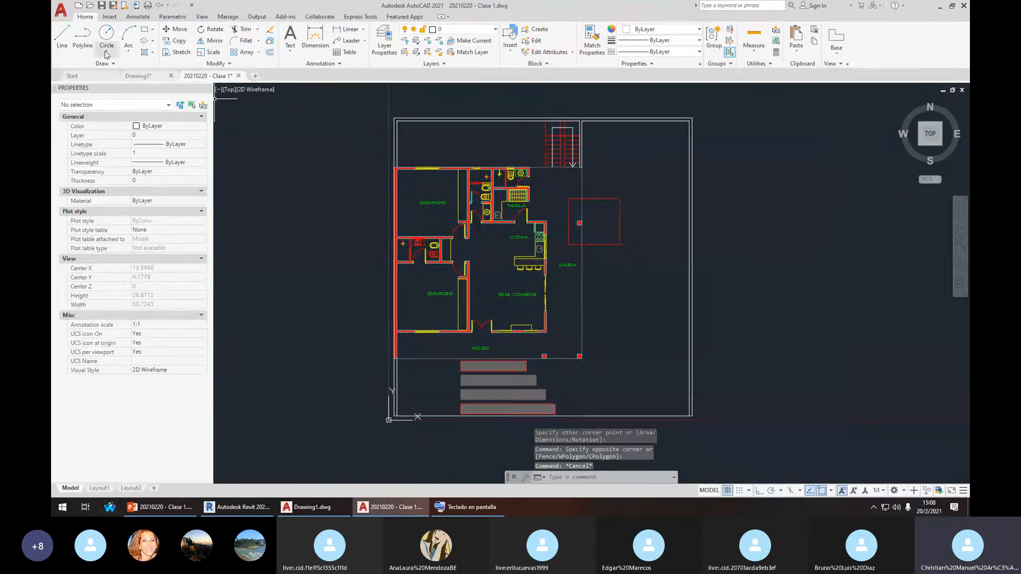
left_click(104, 7)
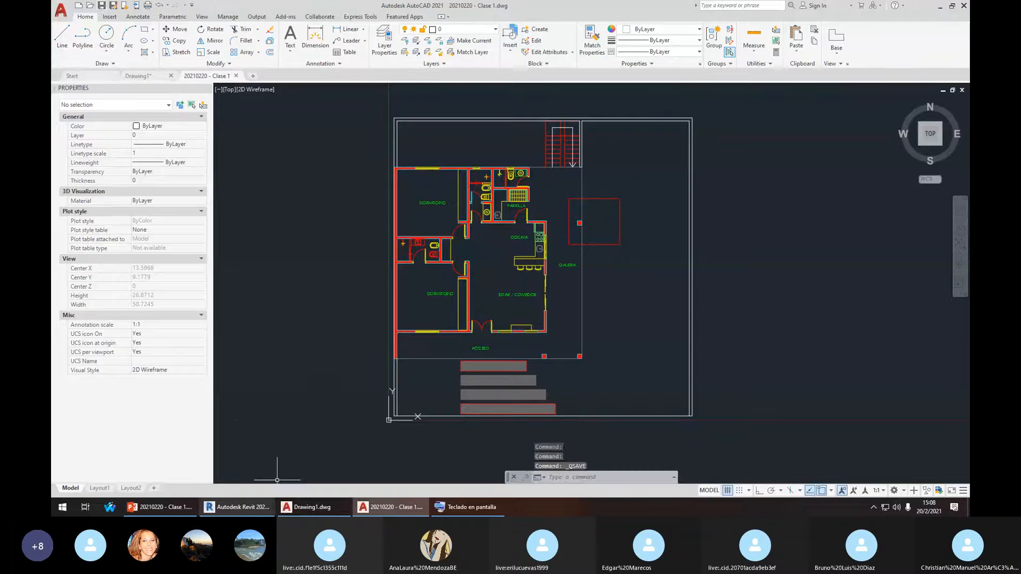
left_click(237, 507)
middle_click_drag(586, 259, 576, 259)
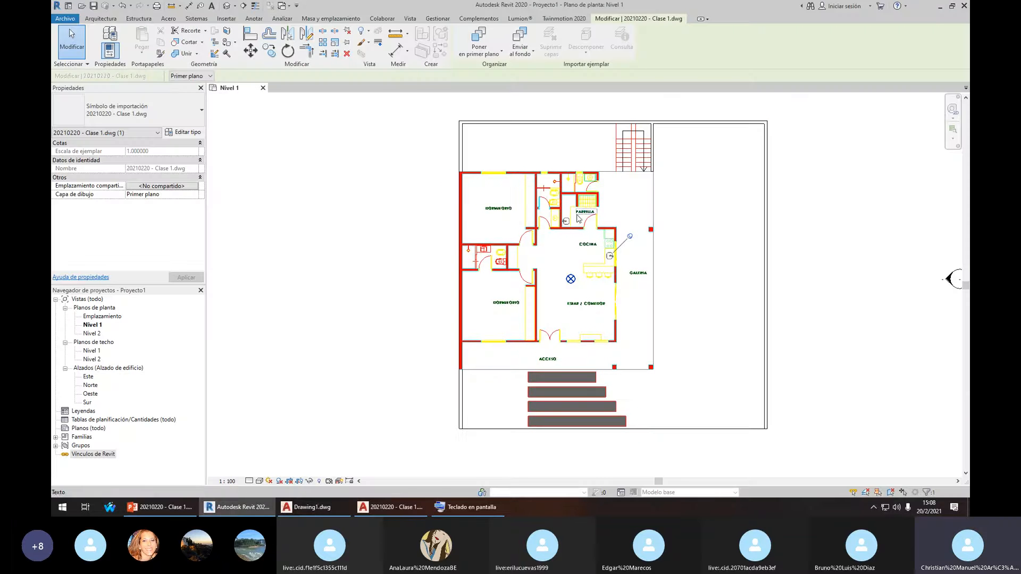
middle_click_drag(616, 225, 594, 226)
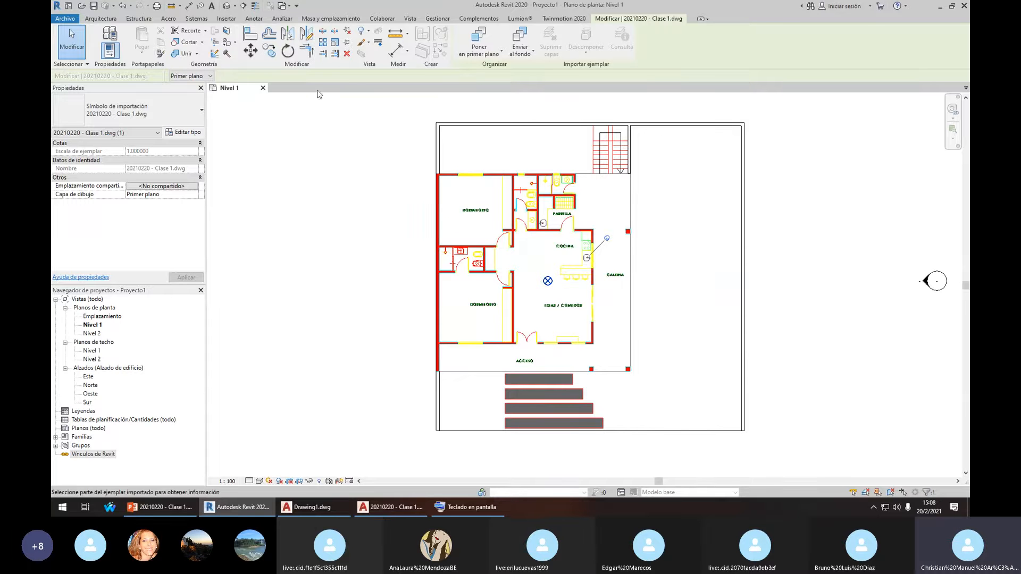
left_click(410, 18)
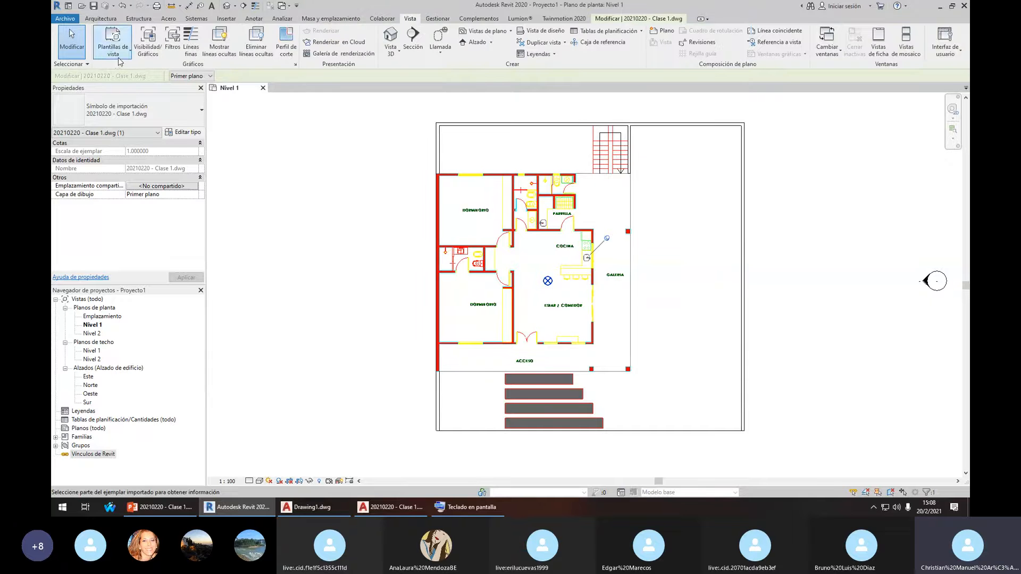
left_click(142, 37)
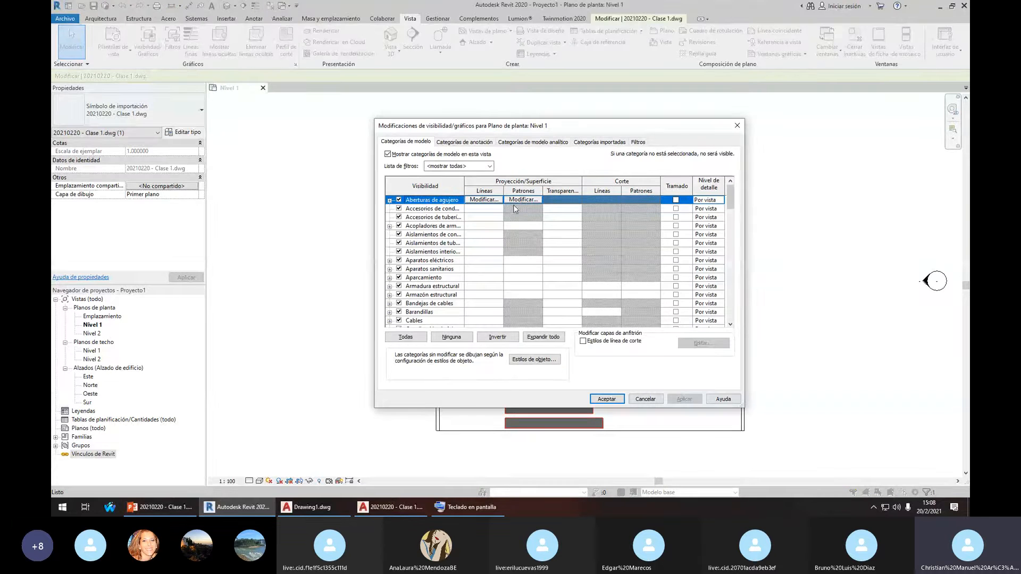
left_click(583, 144)
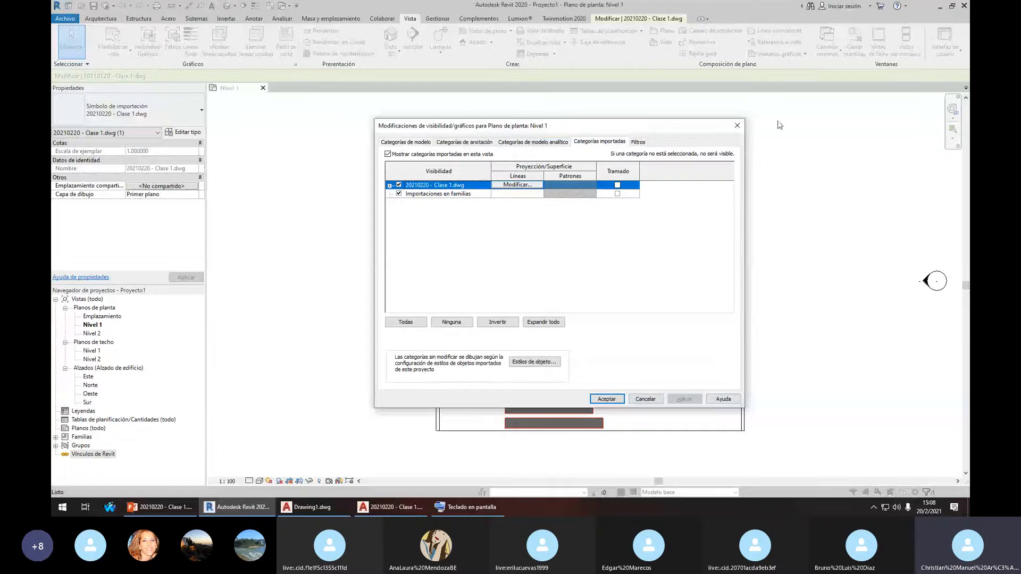
left_click(736, 125)
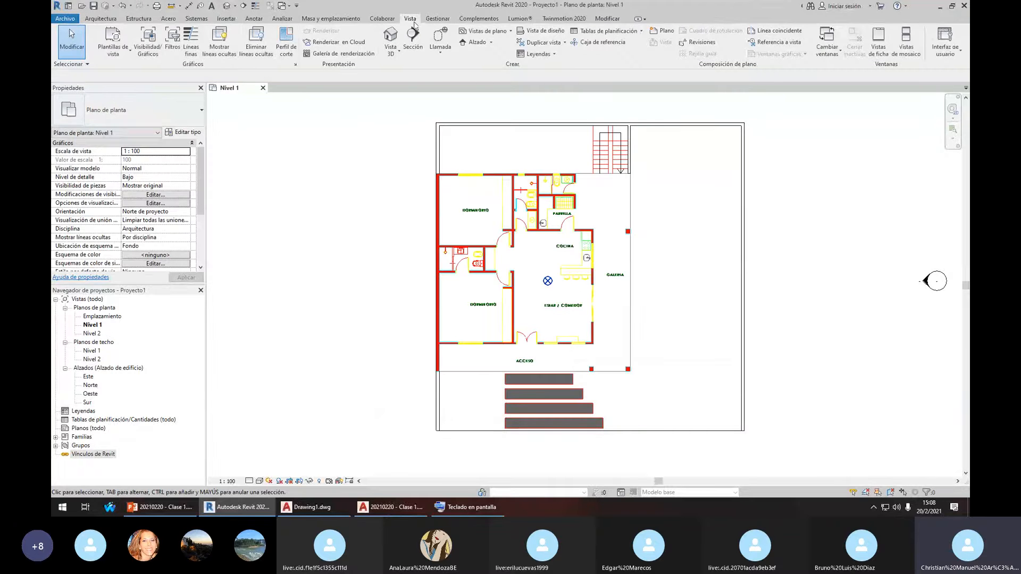
Reload 20210220 - Clase 1.dwg from the Formatos CAD list in Gestionar vínculos
left_click(227, 19)
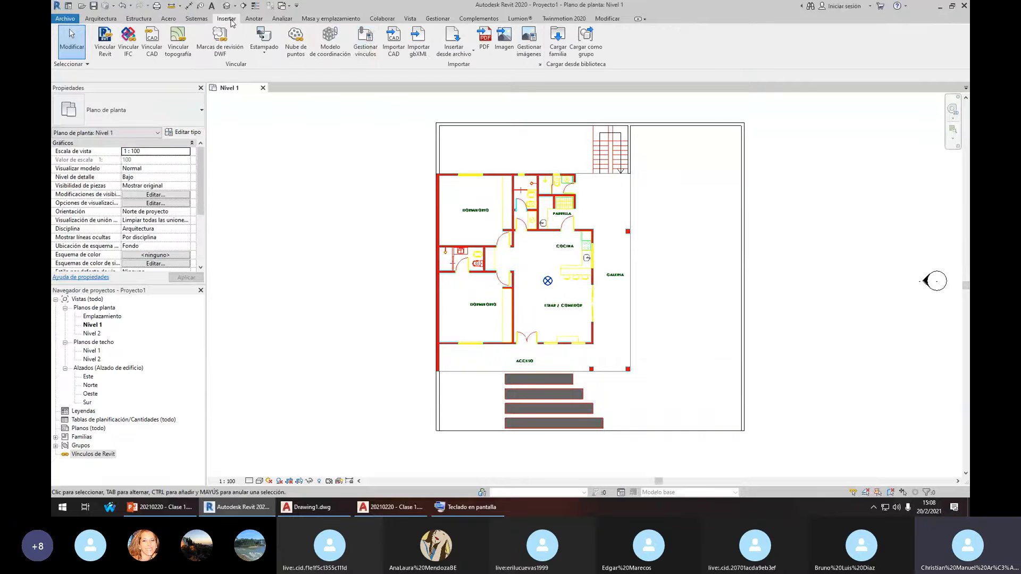
left_click(372, 50)
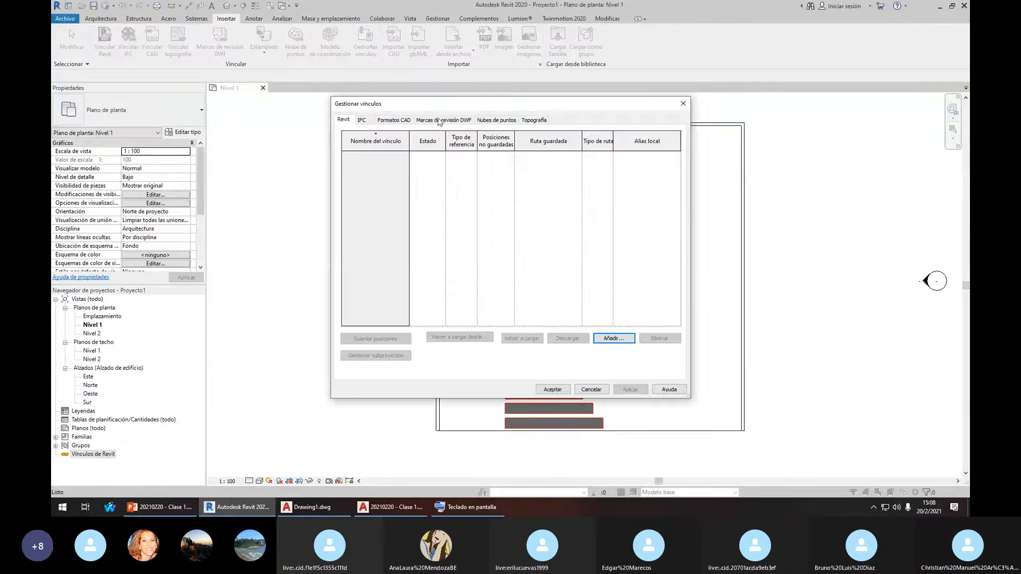
left_click_drag(460, 105, 571, 145)
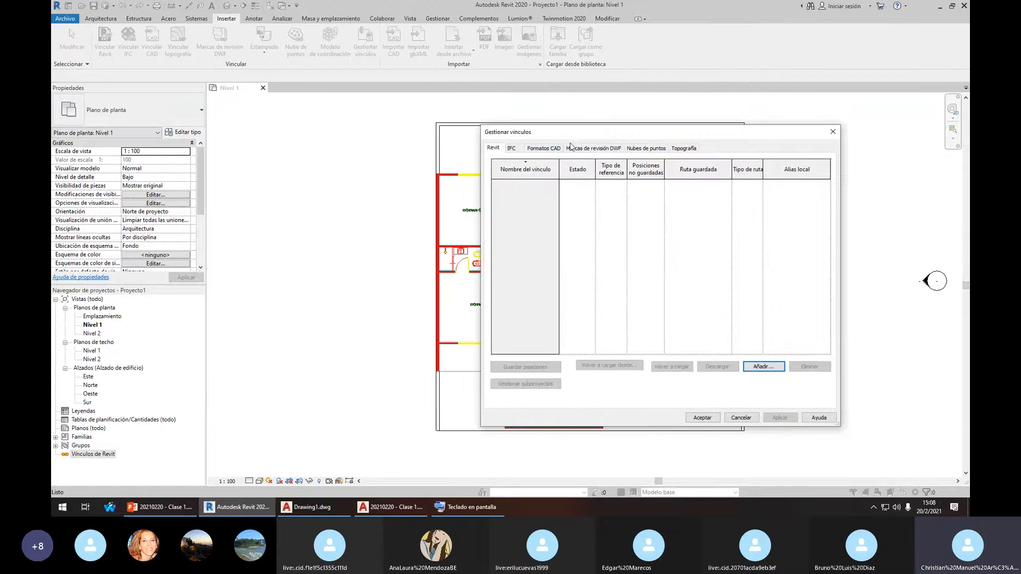
left_click(542, 150)
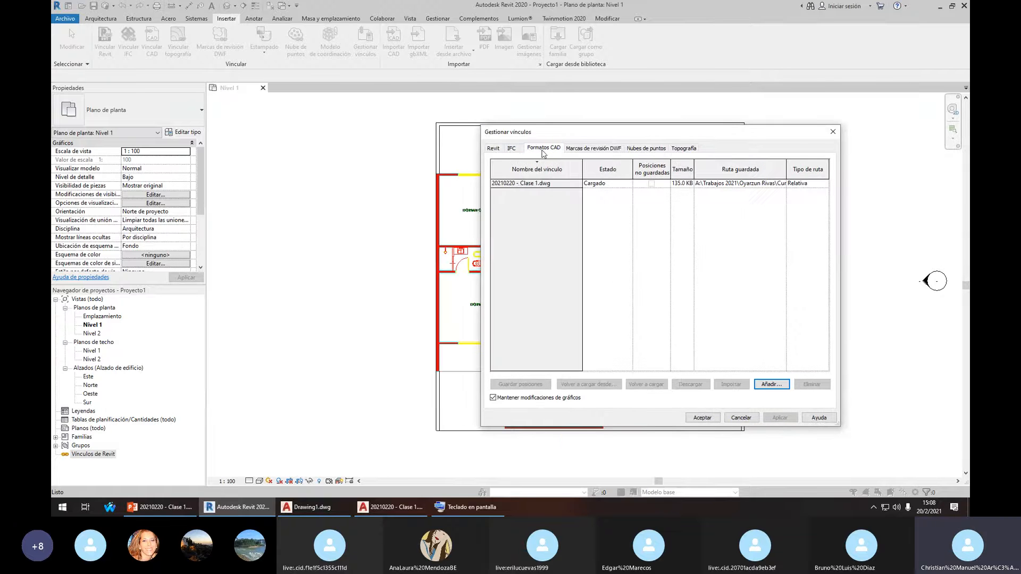
left_click(527, 183)
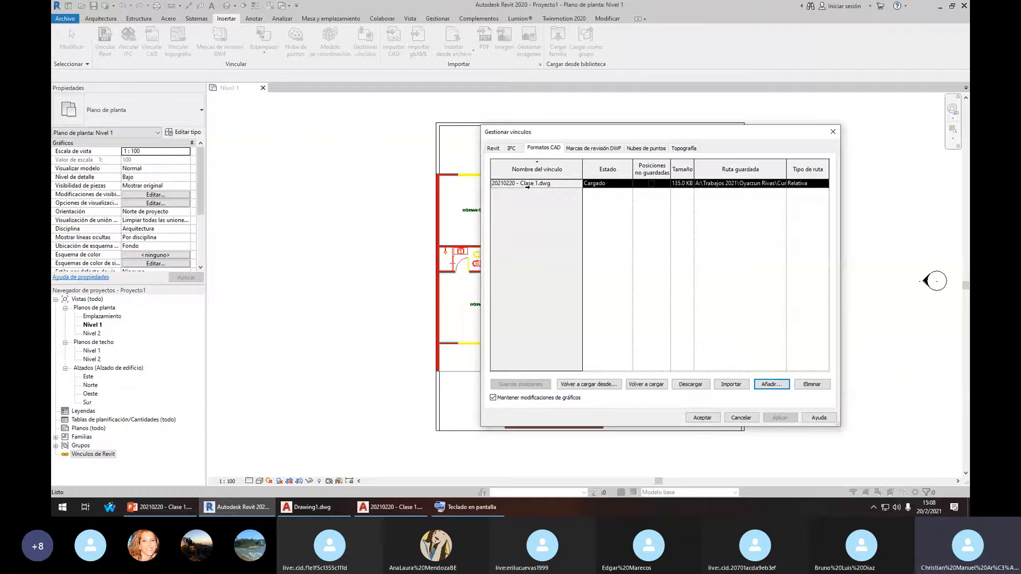
left_click(645, 385)
left_click_drag(727, 139, 415, 114)
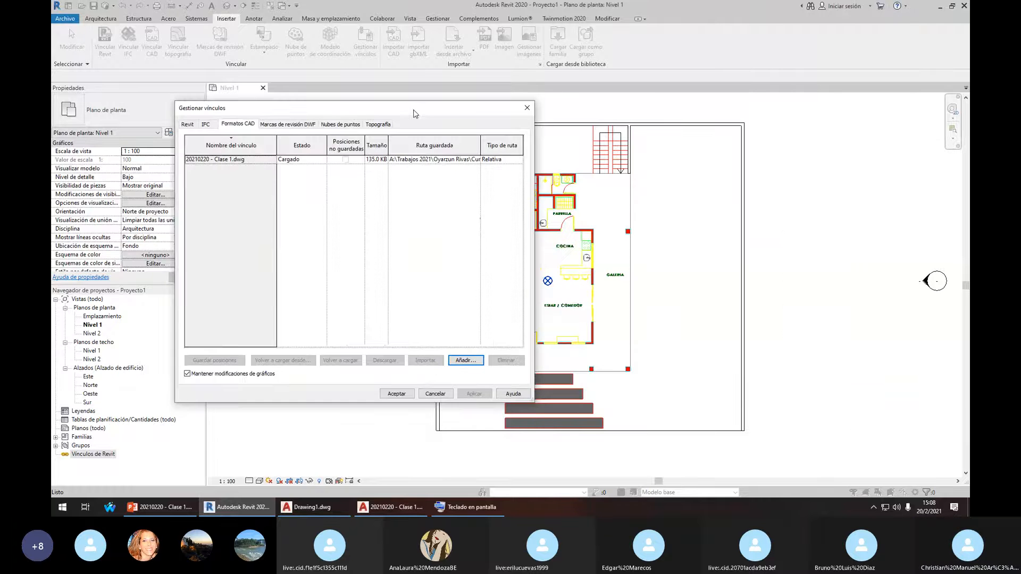
left_click(434, 394)
Check that the red rectangle now appears in the Revit plan, then switch to AutoCAD
scroll(680, 271, "up", 2)
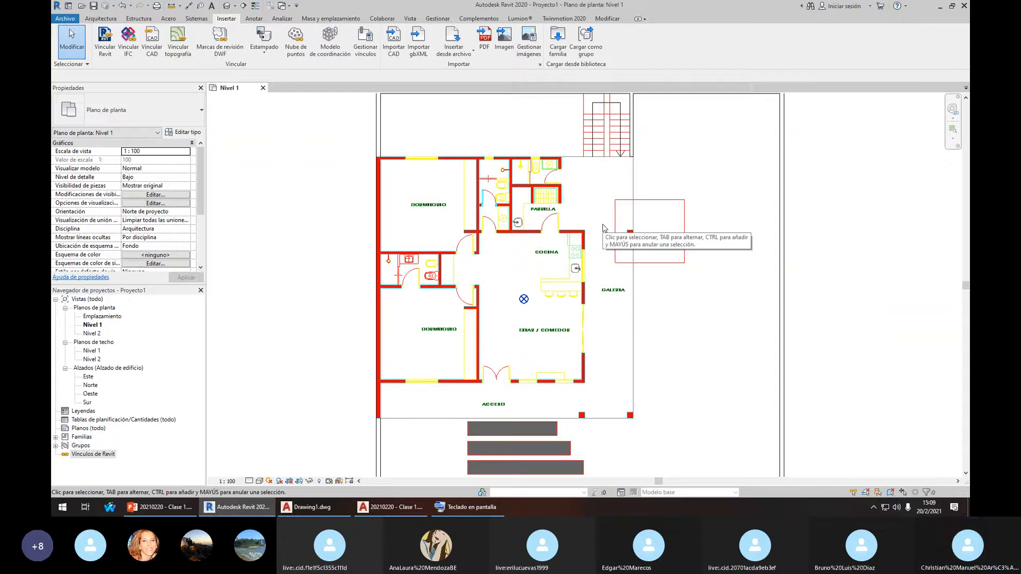
scroll(604, 227, "down", 1)
scroll(588, 272, "down", 1)
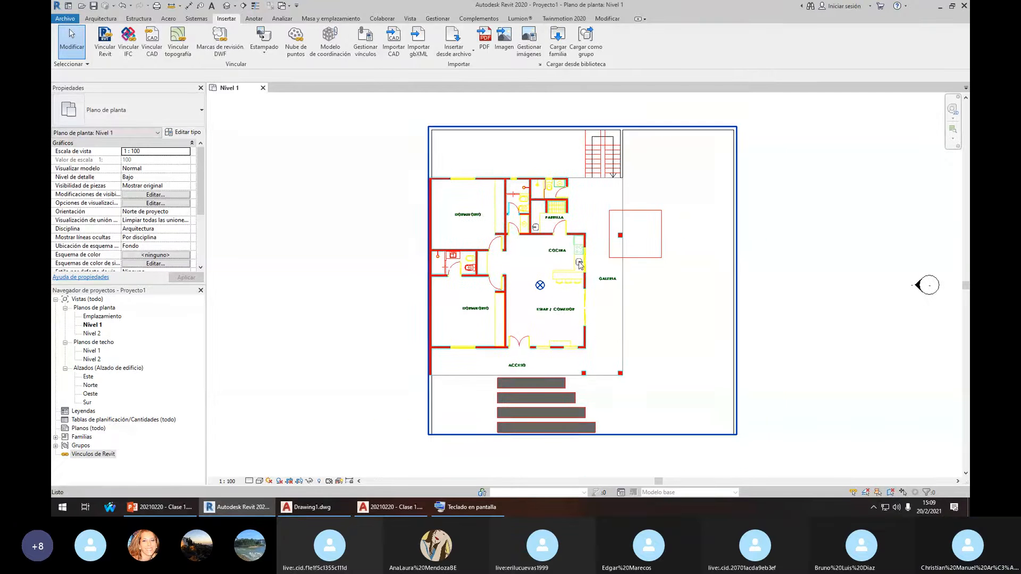
left_click(655, 211)
left_click(595, 287)
left_click(401, 507)
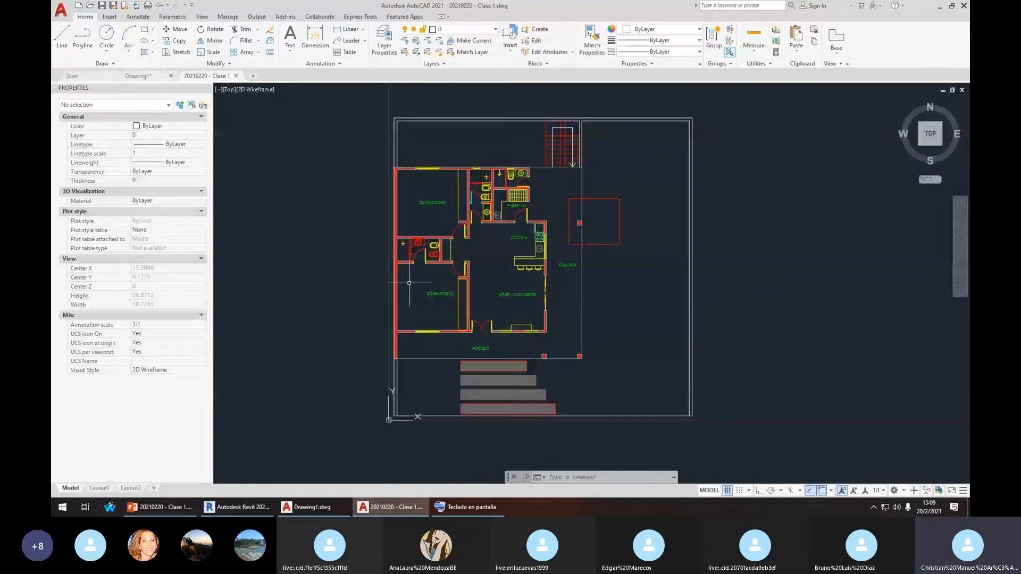
Window-select the red square beside GALERIA in AutoCAD and erase it
middle_click_drag(409, 283, 404, 299)
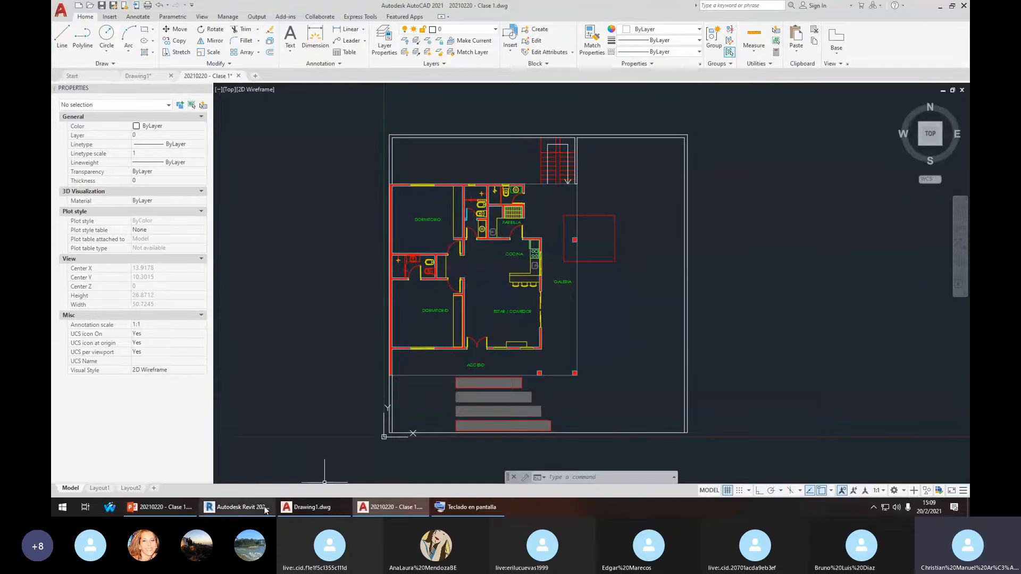
left_click(236, 506)
left_click(392, 508)
middle_click_drag(614, 284, 626, 280)
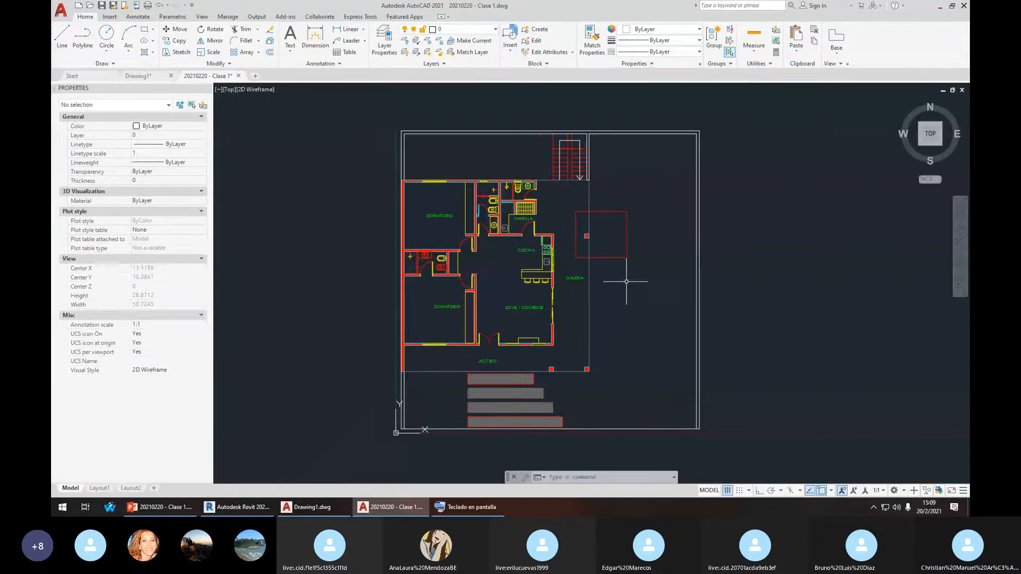
left_click(626, 280)
left_click(613, 249)
key("Delete")
Switch from AutoCAD back to Revit's Nivel 1 plan using the taskbar and Alt+Tab
left_click(237, 506)
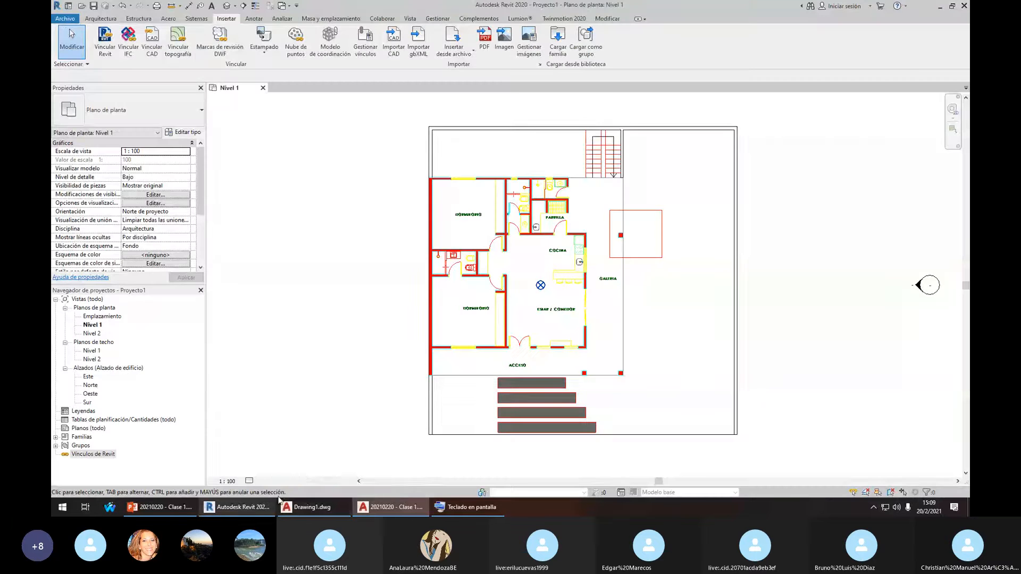
key("alt+Tab")
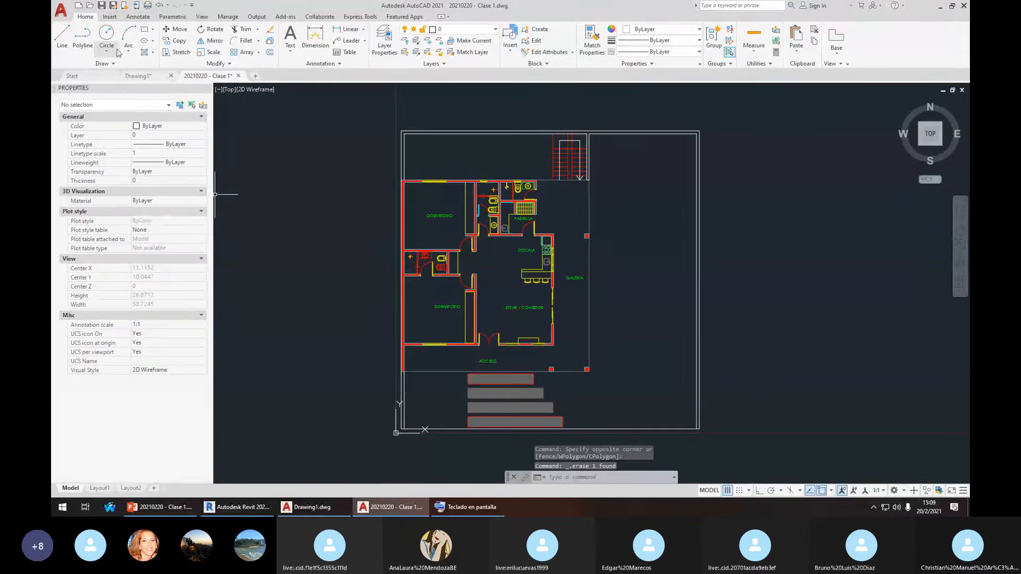
key("alt+Tab")
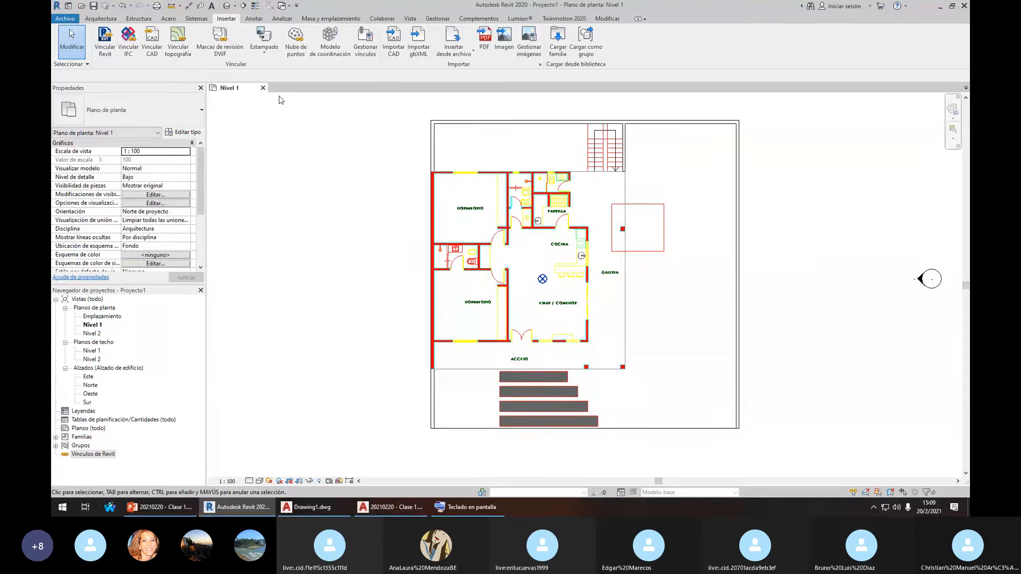
Save the edited DWG in AutoCAD, then open Revit's Modelo de coordinación dialog
middle_click_drag(484, 192, 423, 213)
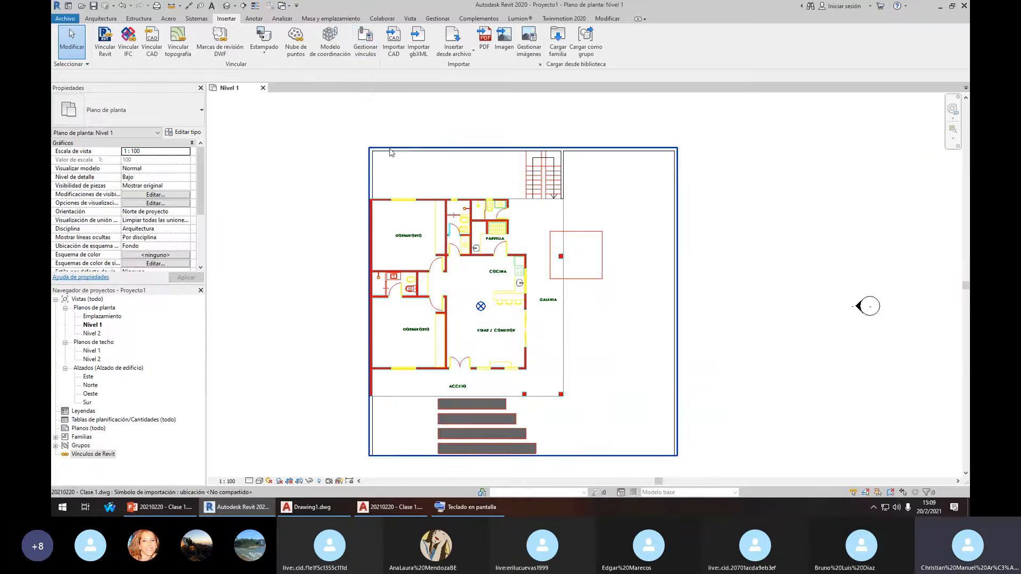
middle_click_drag(328, 175, 338, 140)
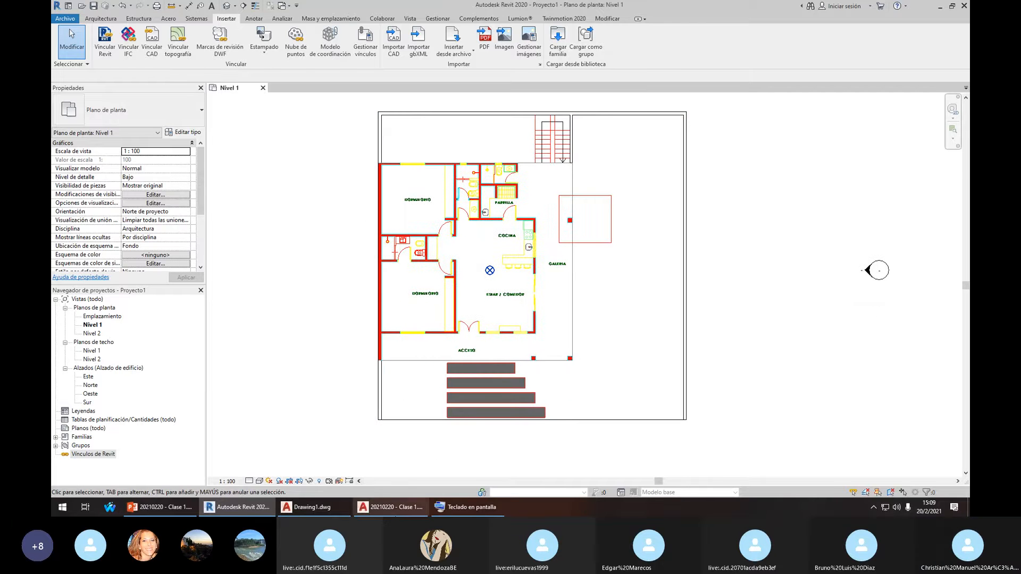
left_click(395, 509)
left_click(101, 5)
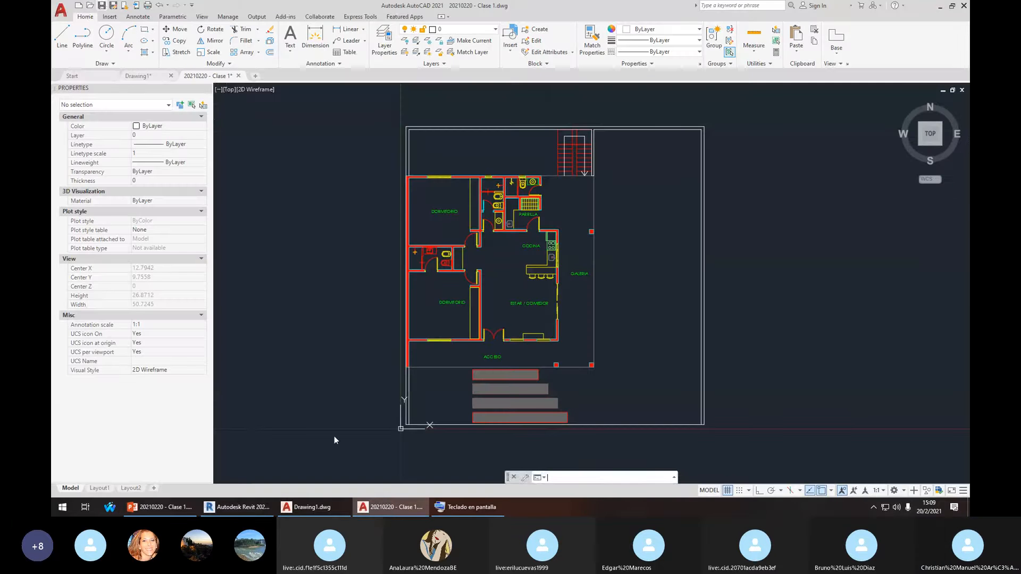
left_click(326, 510)
left_click(345, 26)
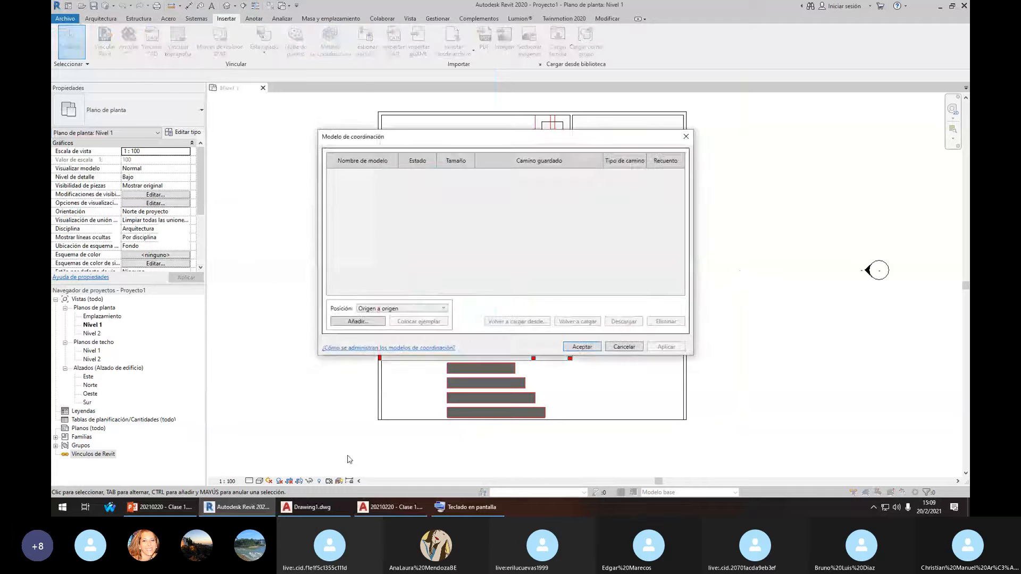
Reload the 20210220 - Clase 1.dwg link through Manage Links so the erased square disappears
key("Escape")
left_click(365, 43)
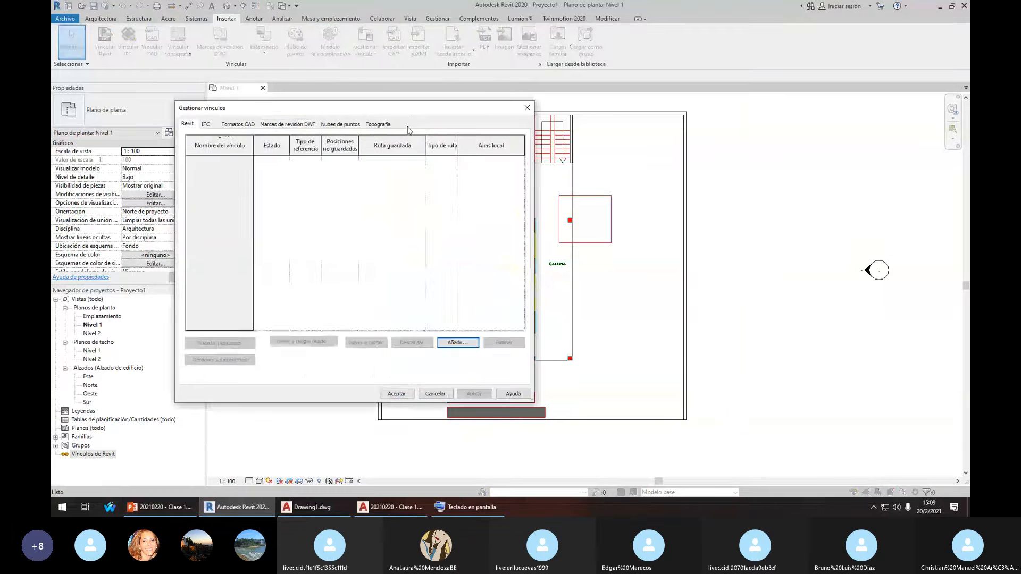
left_click(288, 125)
left_click(238, 124)
left_click(227, 159)
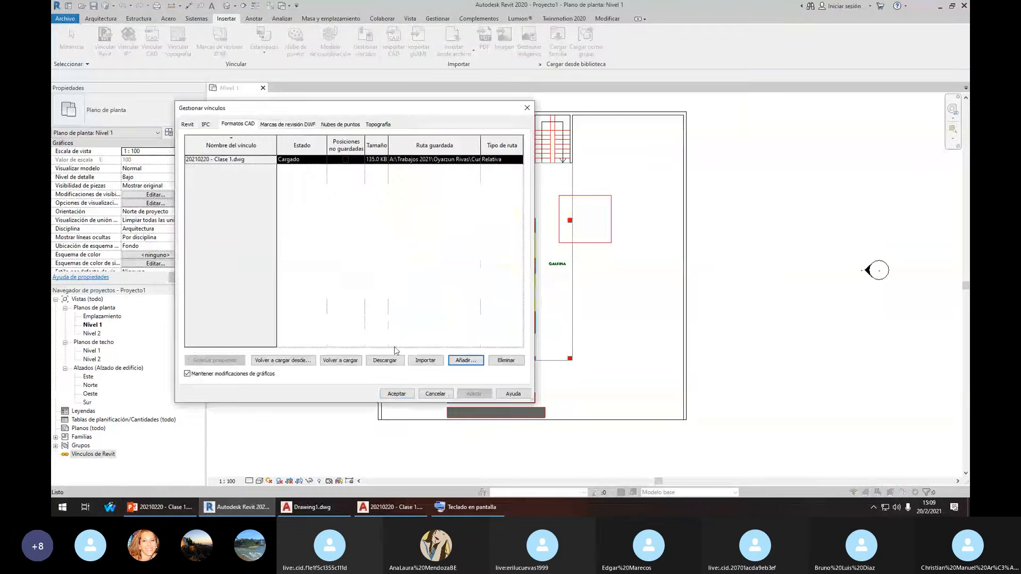
left_click(340, 360)
left_click(396, 393)
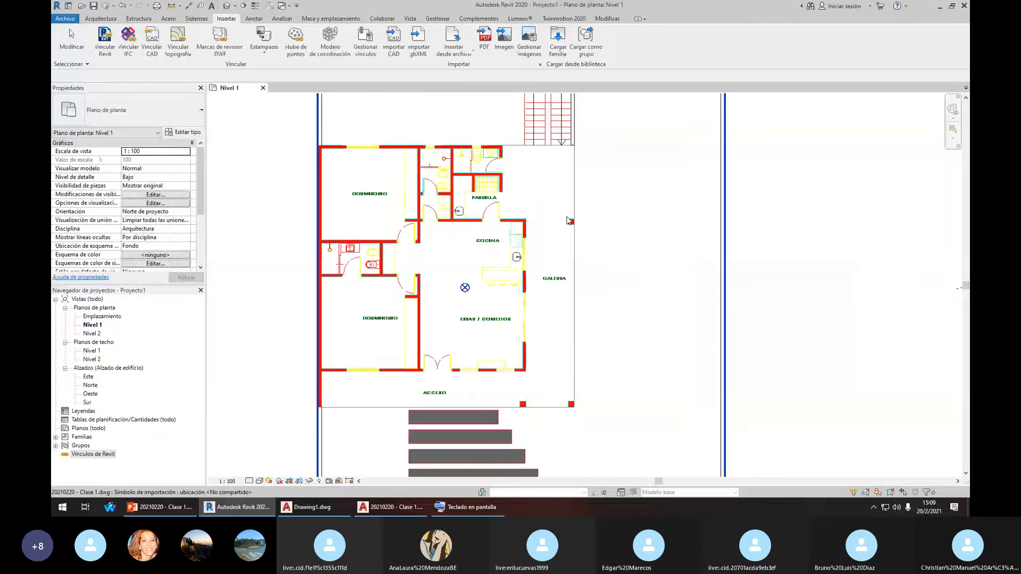
scroll(478, 205, "up", 1)
middle_click_drag(541, 161, 540, 199)
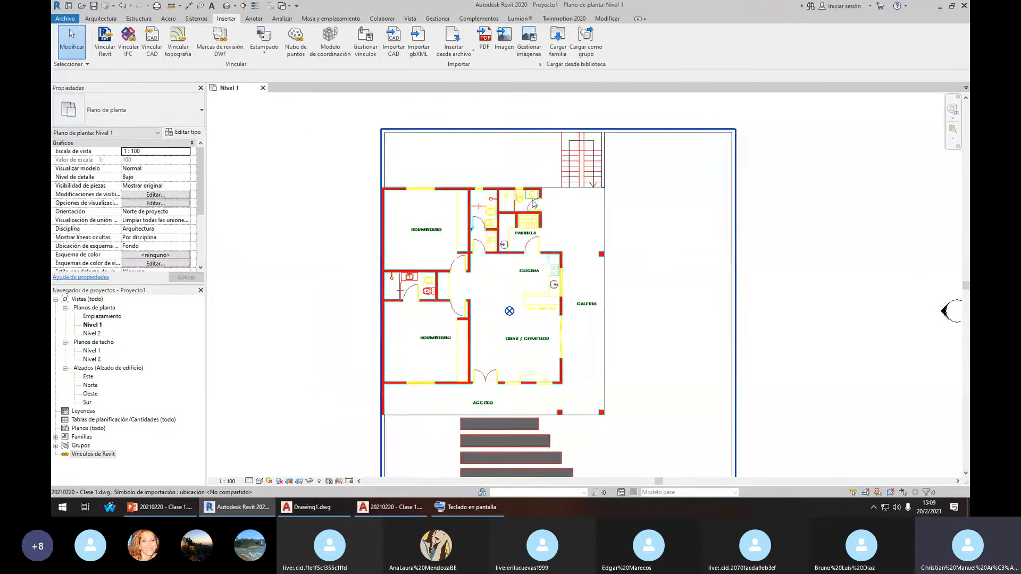
left_click(524, 188)
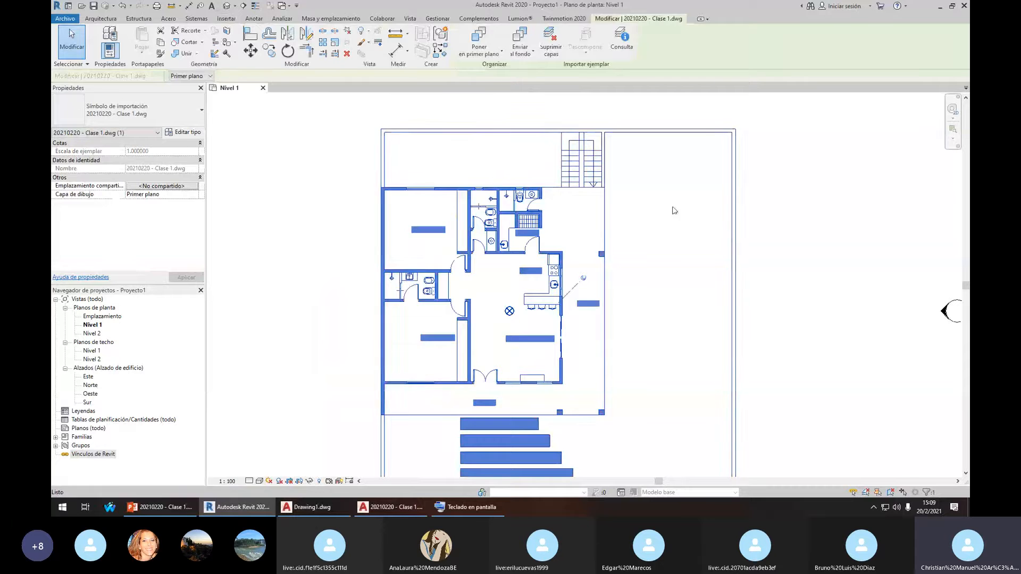
Select the linked DWG floor plan and start a Query on it, then cancel
left_click(574, 201)
scroll(547, 195, "up", 5)
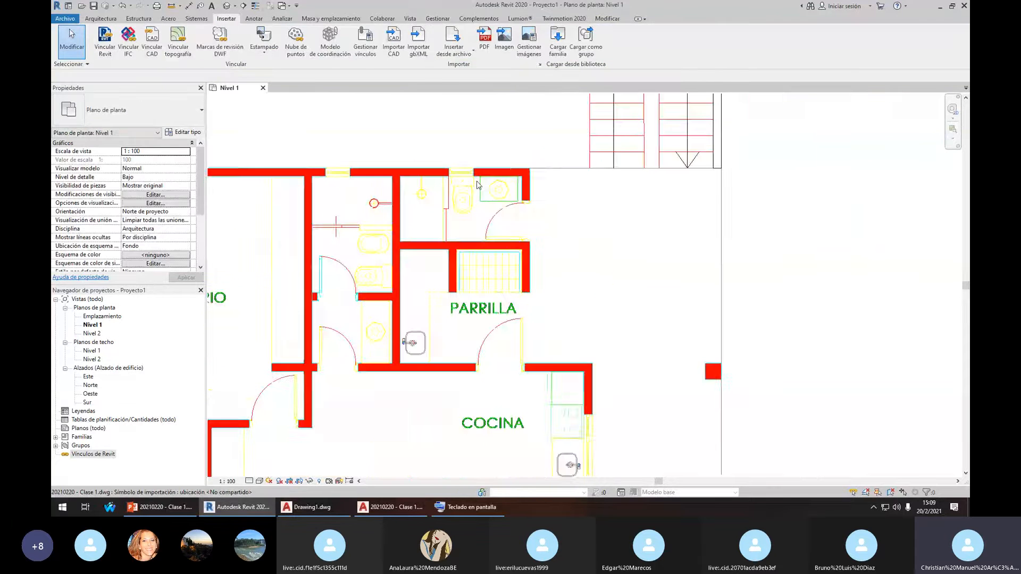
scroll(509, 195, "down", 5)
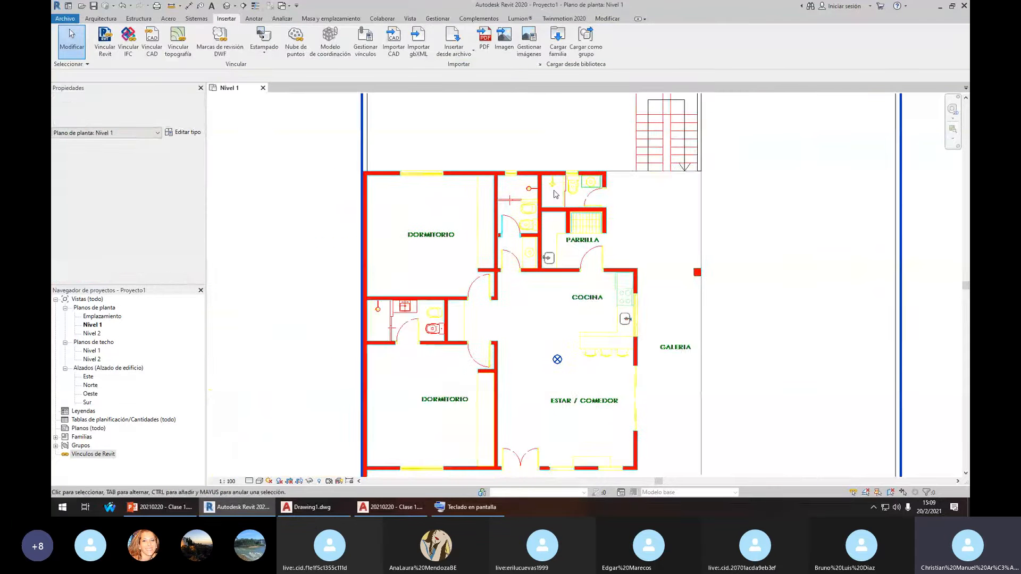
scroll(555, 193, "down", 2)
left_click(497, 254)
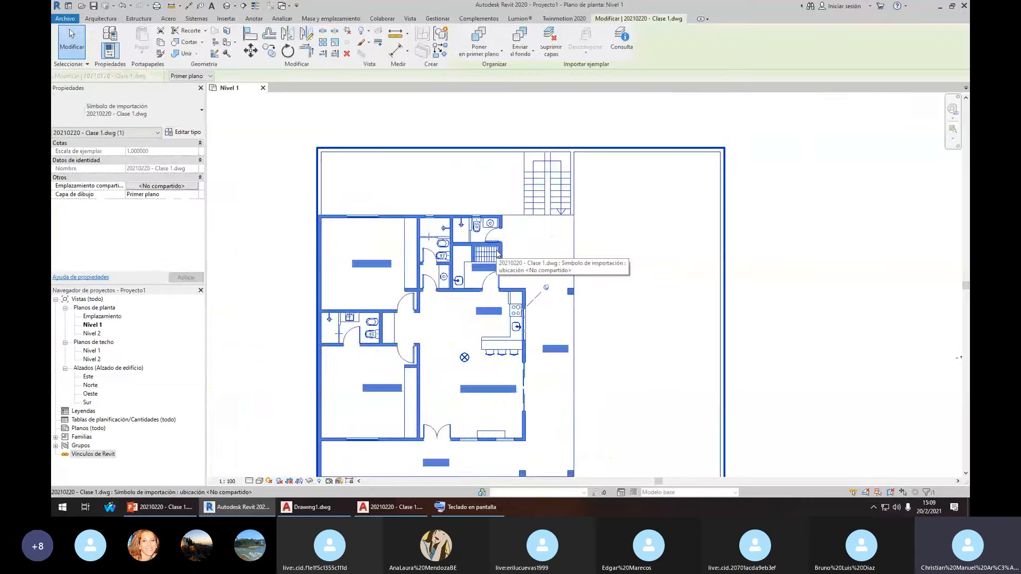
left_click(622, 37)
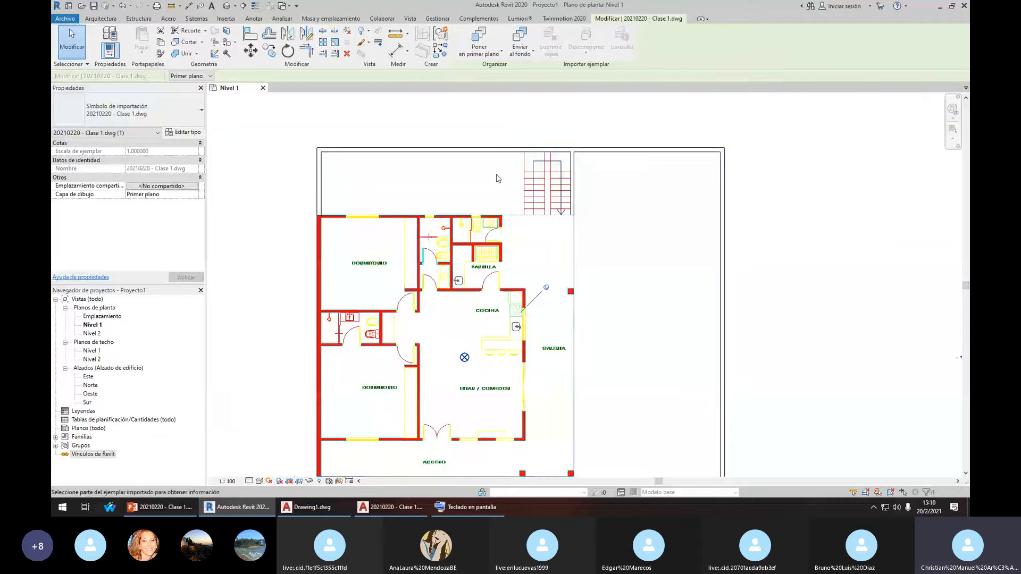
scroll(458, 217, "up", 5)
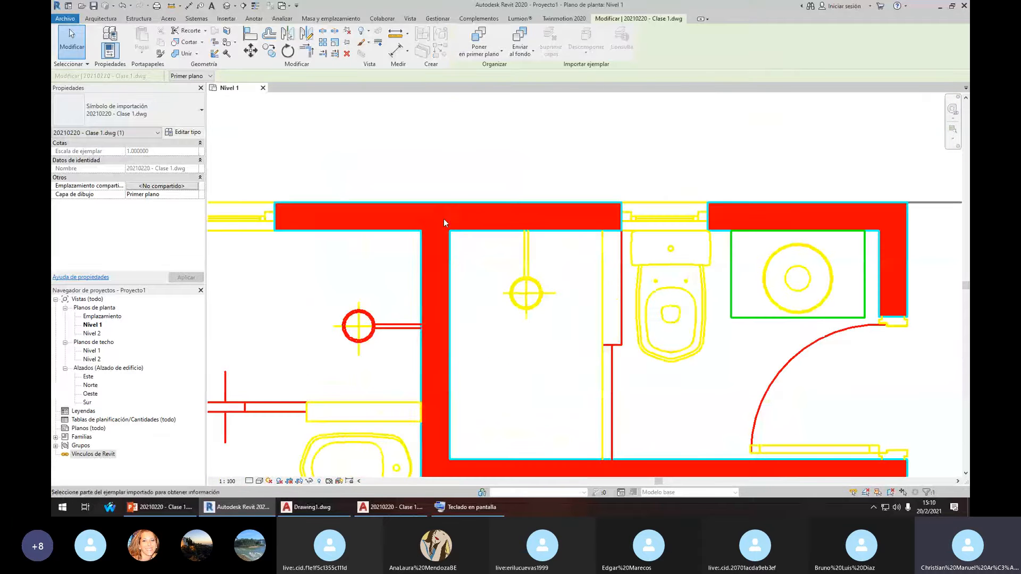
scroll(431, 221, "down", 5)
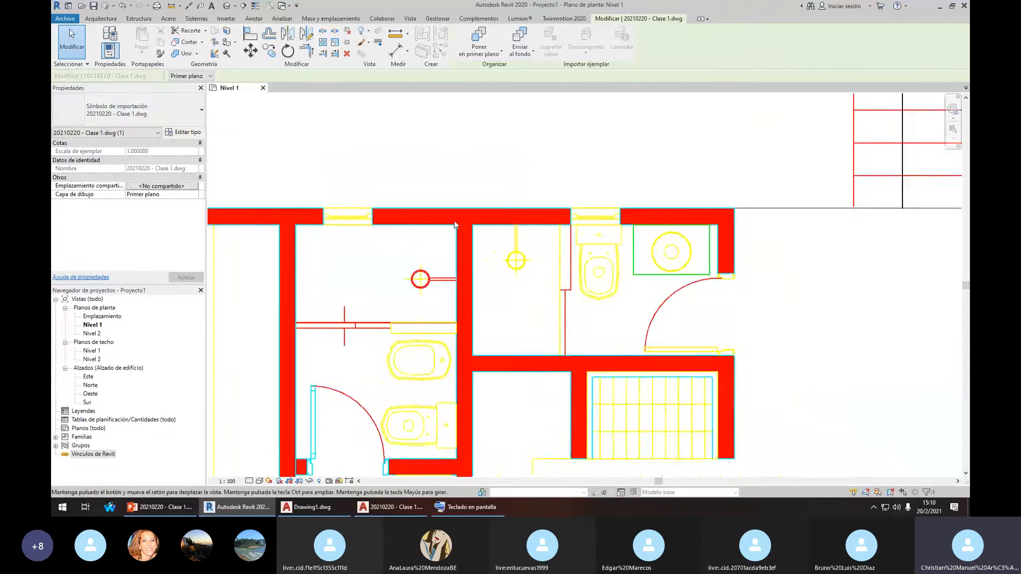
key("Escape")
Open Insert > Manage Links for the linked files
scroll(556, 232, "down", 3)
scroll(555, 233, "down", 3)
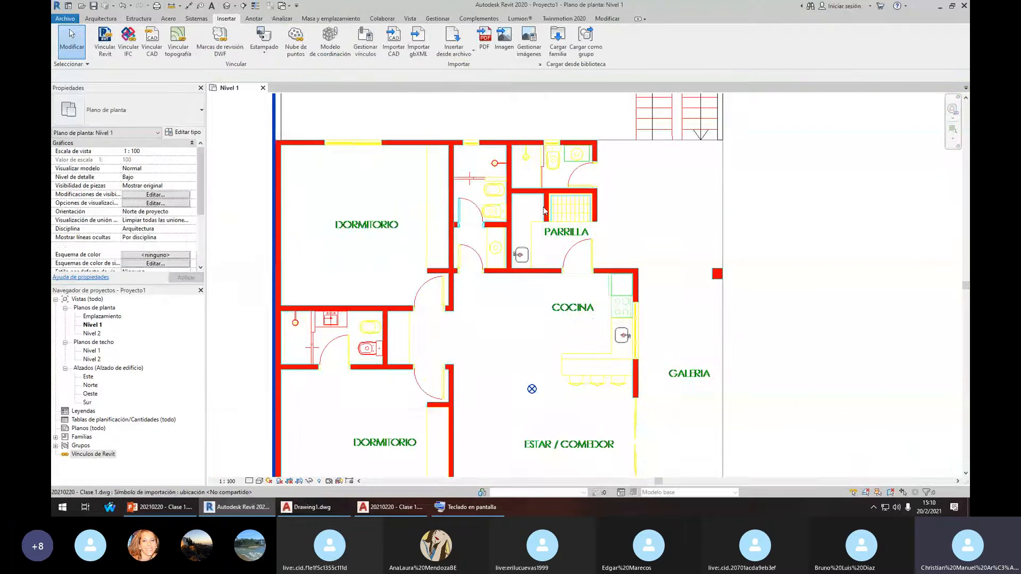
left_click(366, 42)
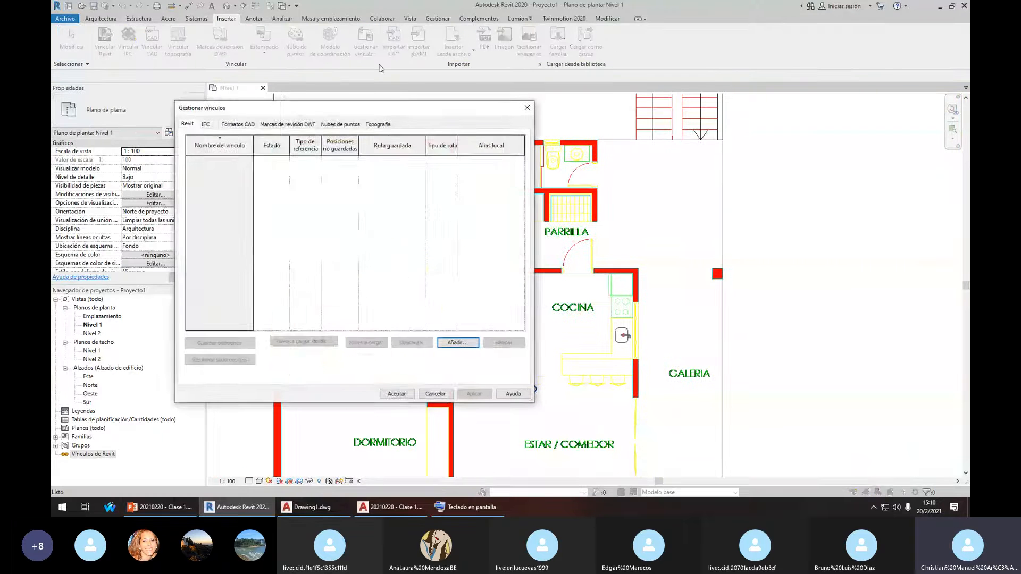
Check 20210220 - Clase 1.dwg under CAD Formats in Manage Links, then close it
left_click(238, 124)
left_click_drag(277, 108, 470, 111)
left_click(473, 162)
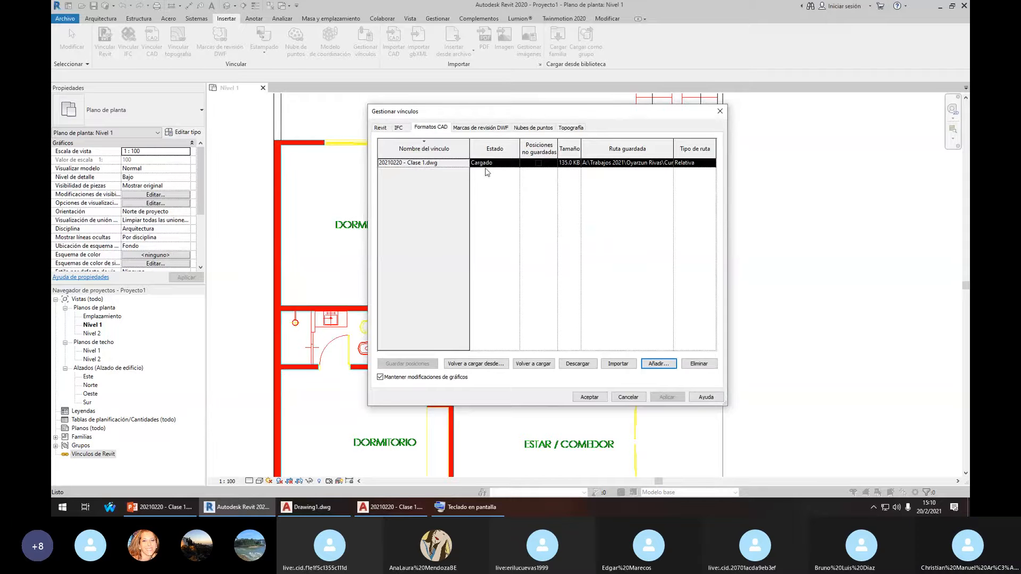
left_click(715, 115)
Query the layer of a DWG line near the top wall, then open VG Imported Categories
left_click(540, 141)
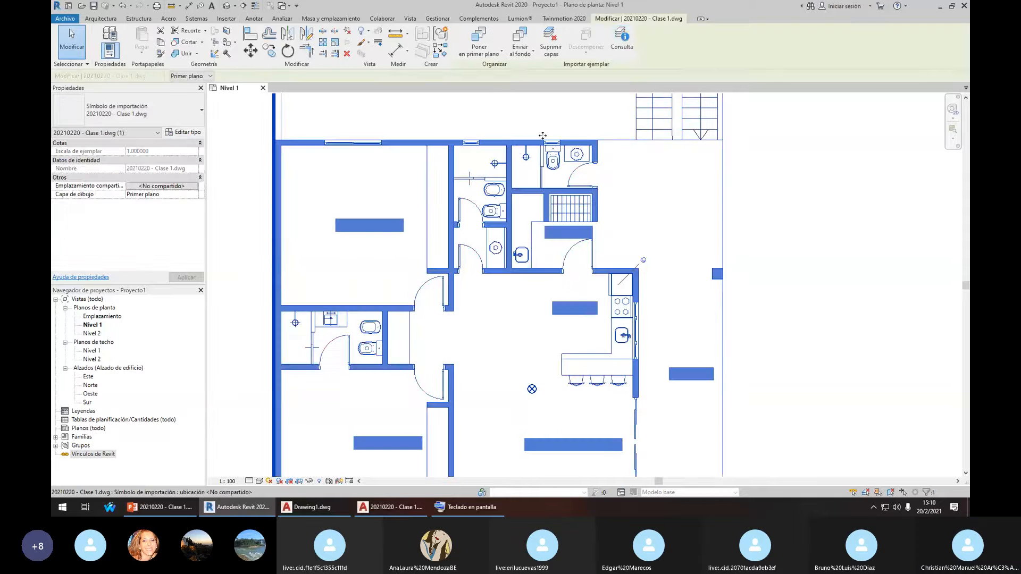
left_click(618, 54)
left_click(608, 140)
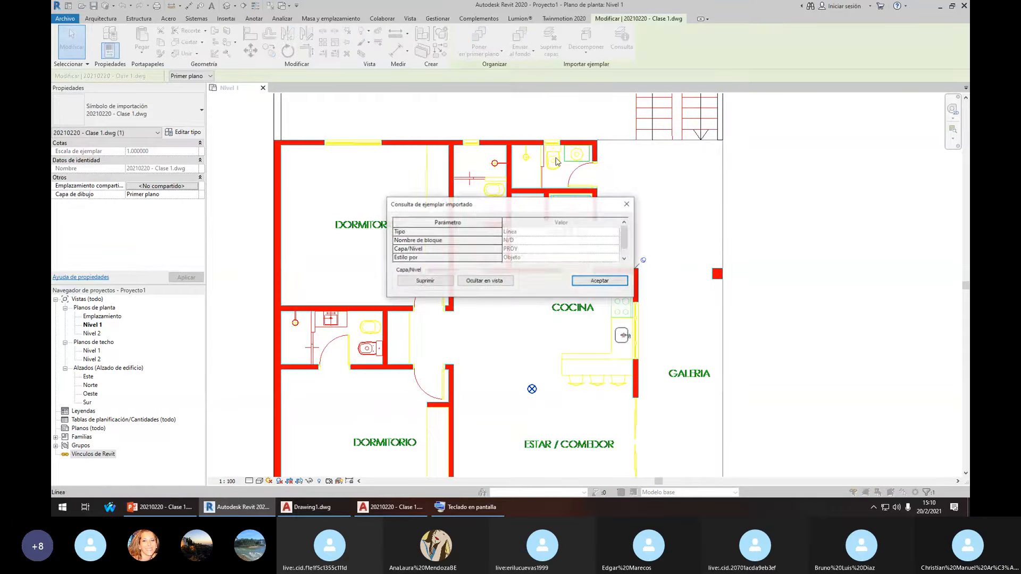
scroll(537, 244, "down", 1)
left_click(626, 204)
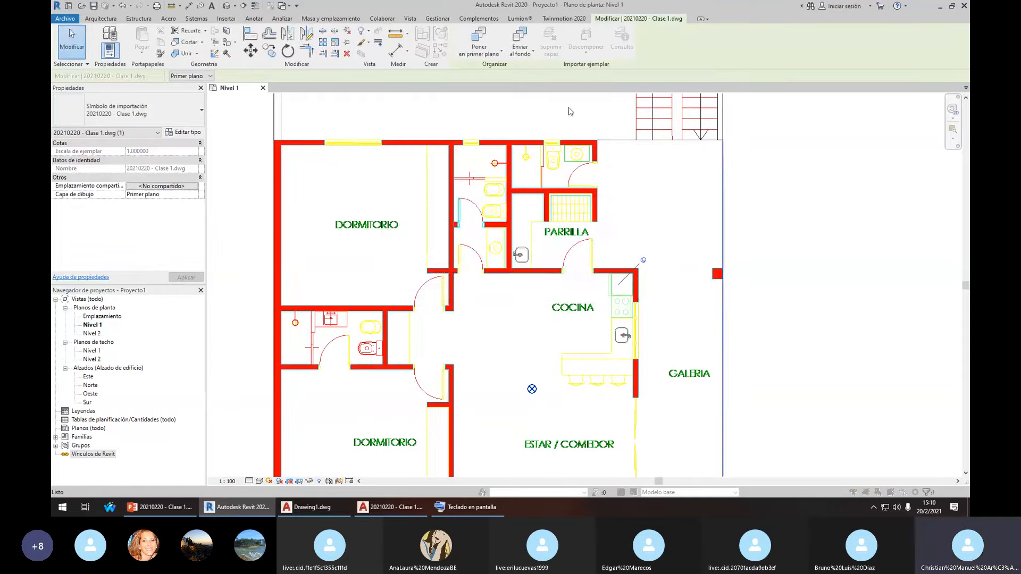
key("v")
key("v")
left_click(599, 142)
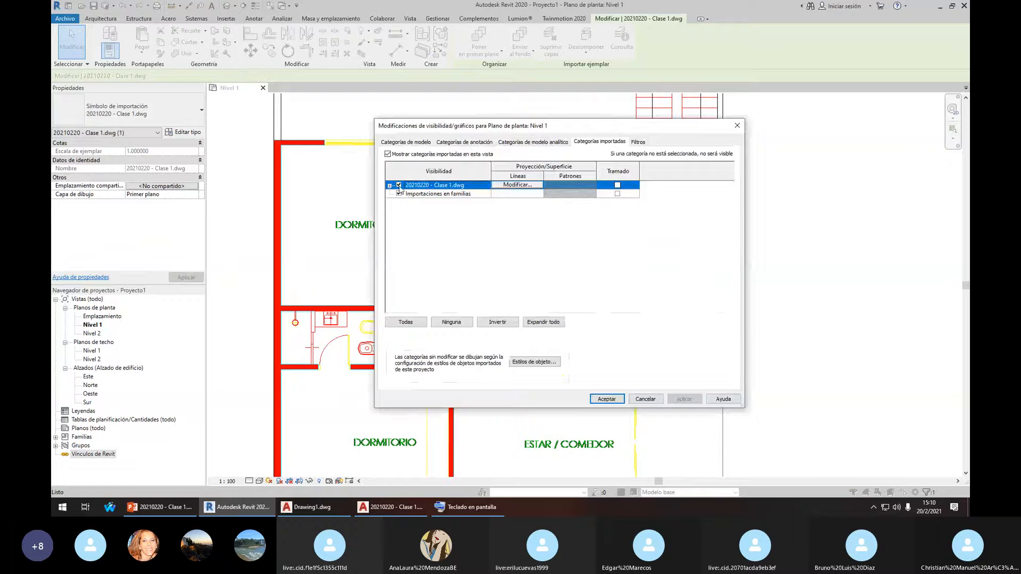
key("Escape")
key("Escape")
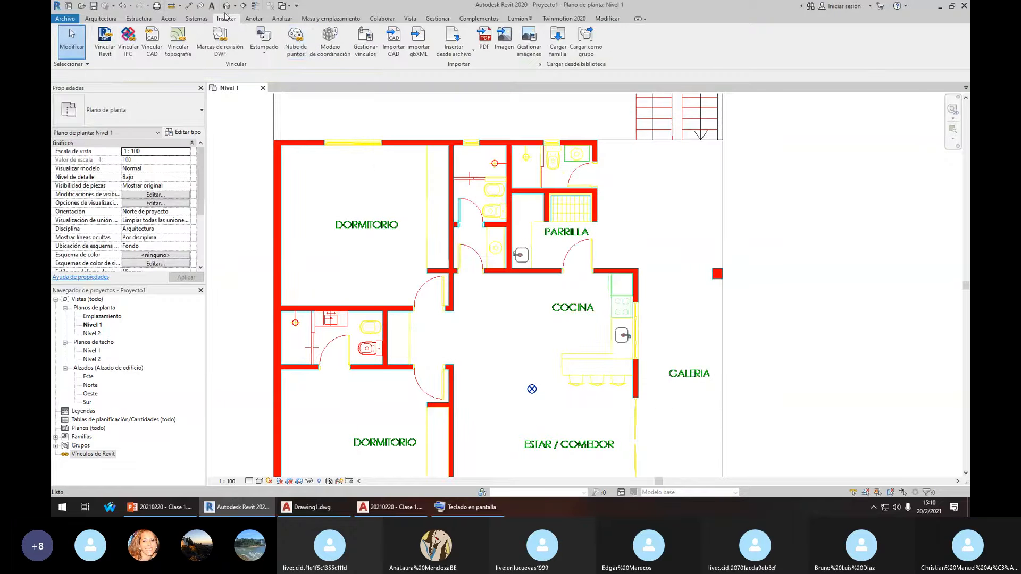
left_click(365, 50)
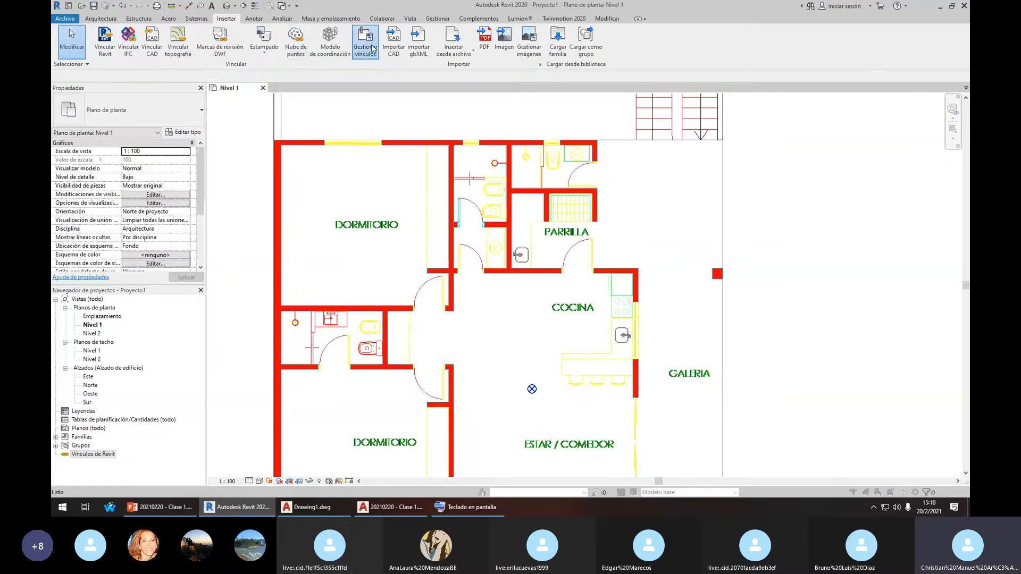
left_click(431, 127)
left_click(421, 161)
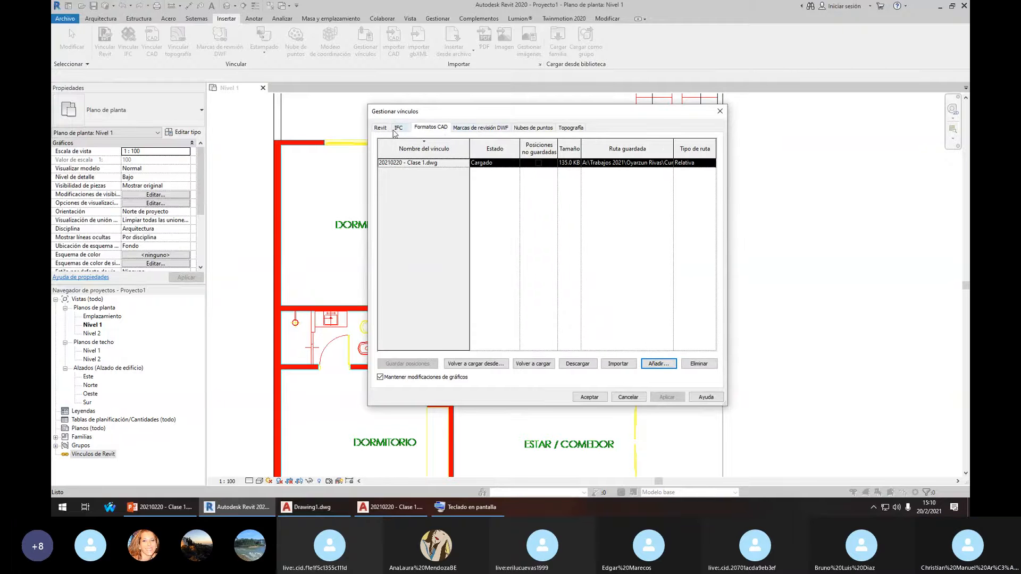
left_click(533, 127)
left_click(570, 128)
left_click(430, 128)
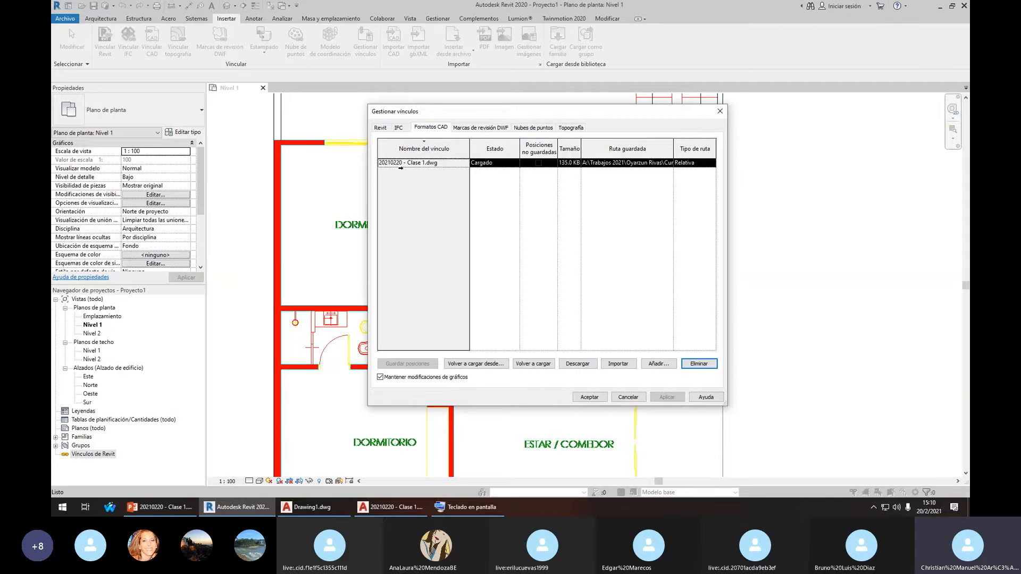
left_click(720, 113)
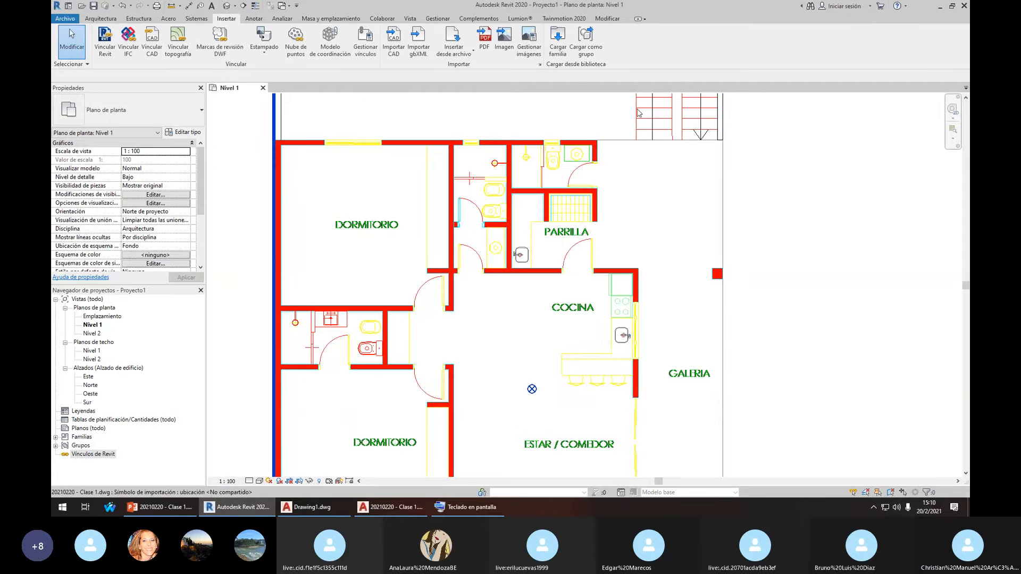
key("v")
key("g")
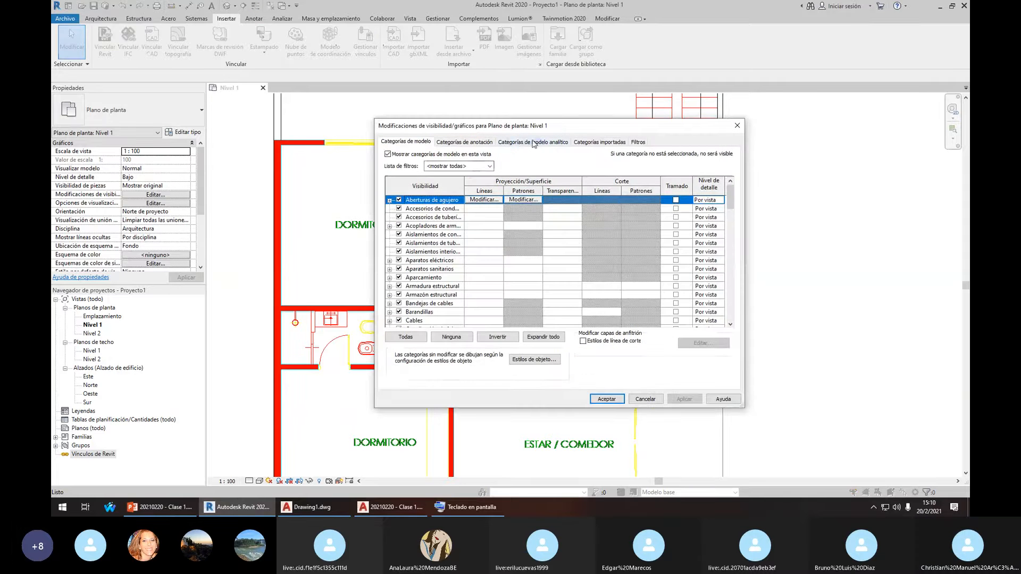
Close and reopen Visibility/Graphics (VG) at Imported Categories
left_click(599, 142)
key("Escape")
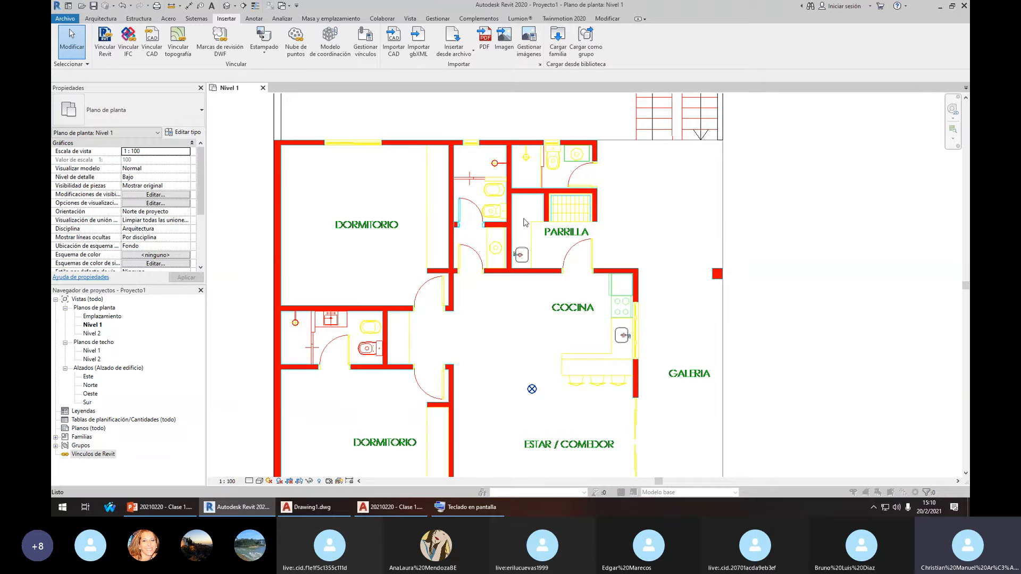
key("v")
key("g")
left_click(601, 142)
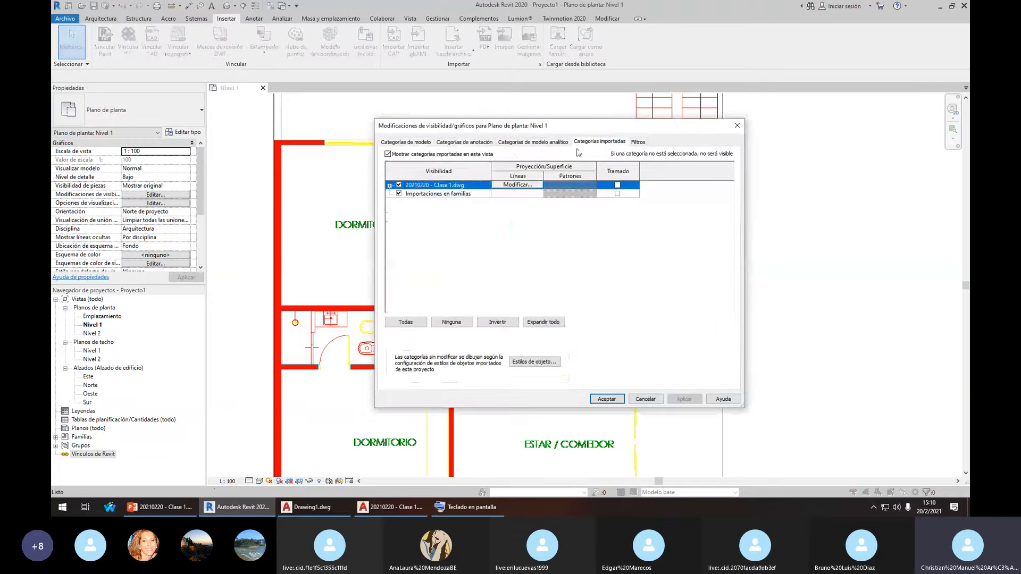
Expand 20210220 - Clase 1.dwg to list its layers, then bring AutoCAD's Drawing1 forward
left_click(389, 185)
left_click(433, 194)
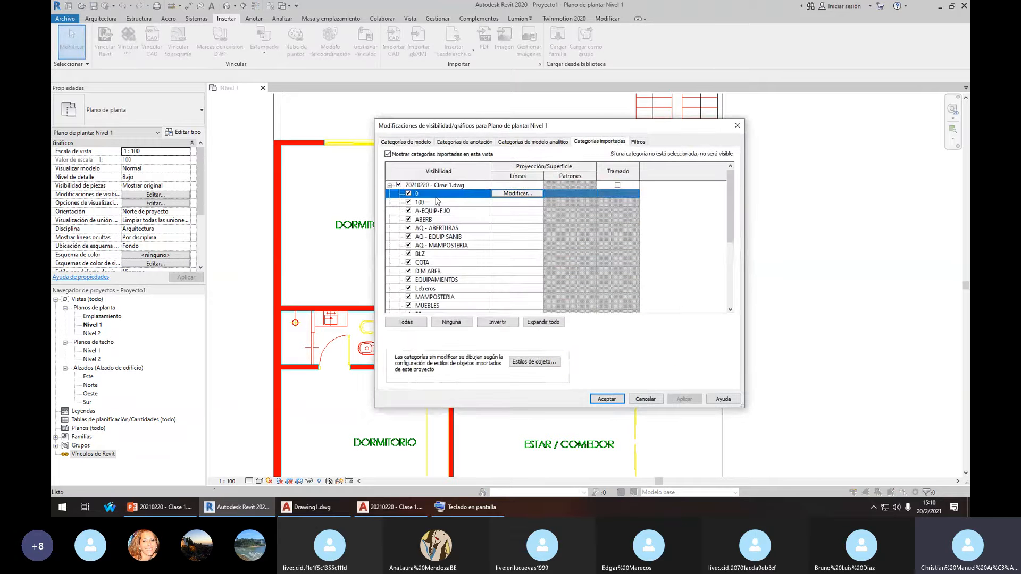
left_click(389, 185)
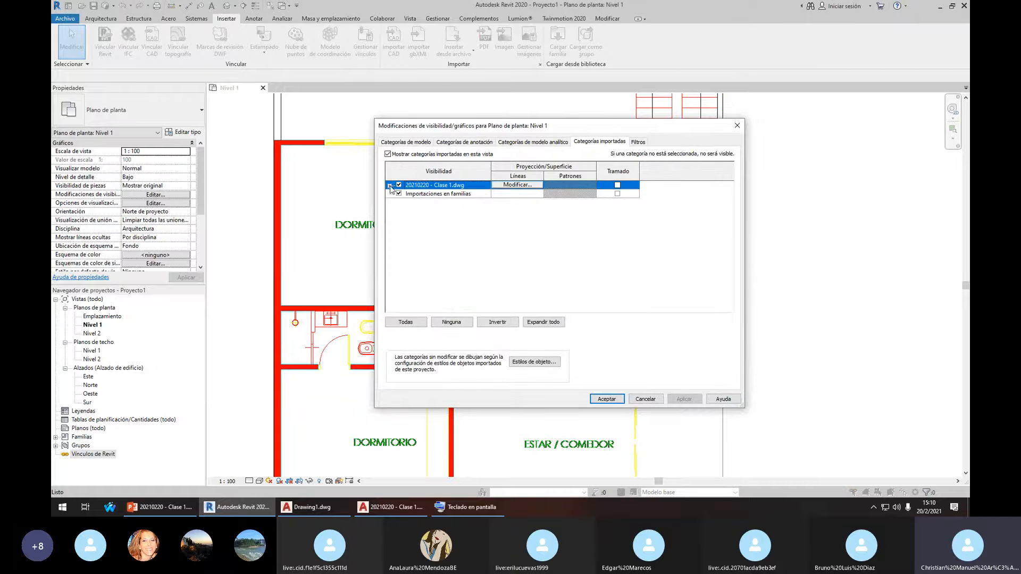
left_click(390, 186)
scroll(452, 281, "down", 5)
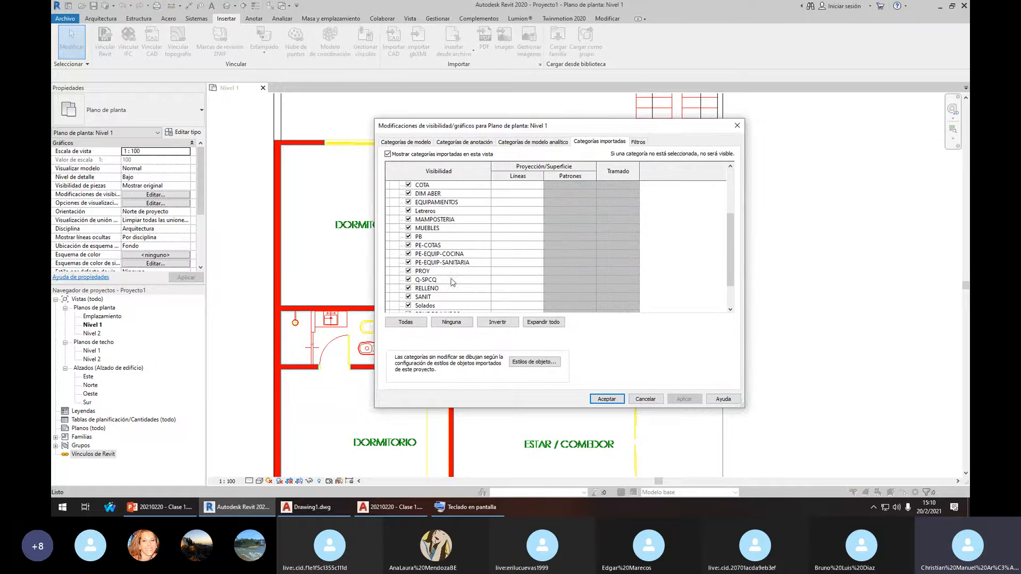
scroll(454, 284, "down", 2)
scroll(445, 322, "up", 2)
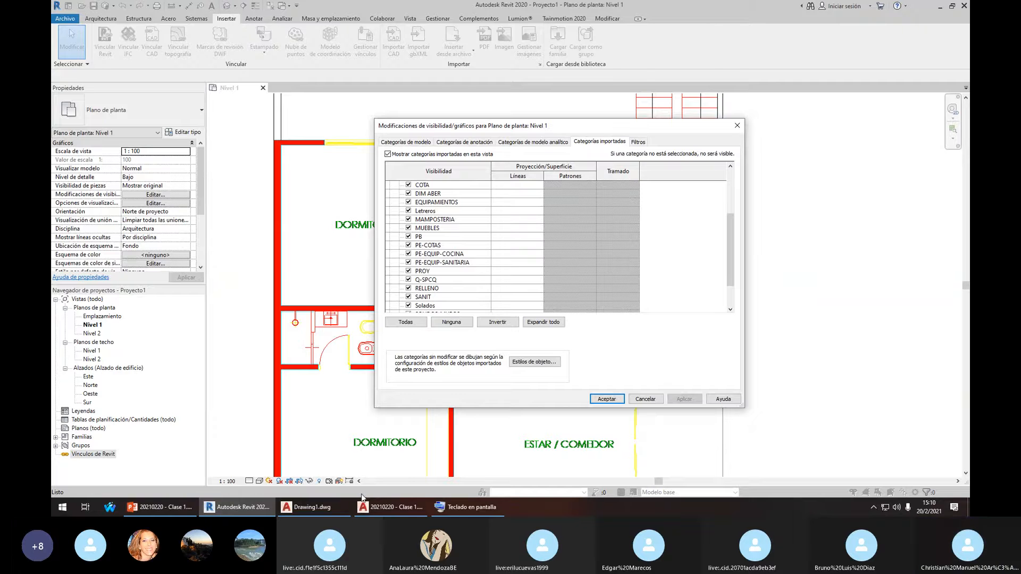
left_click(329, 513)
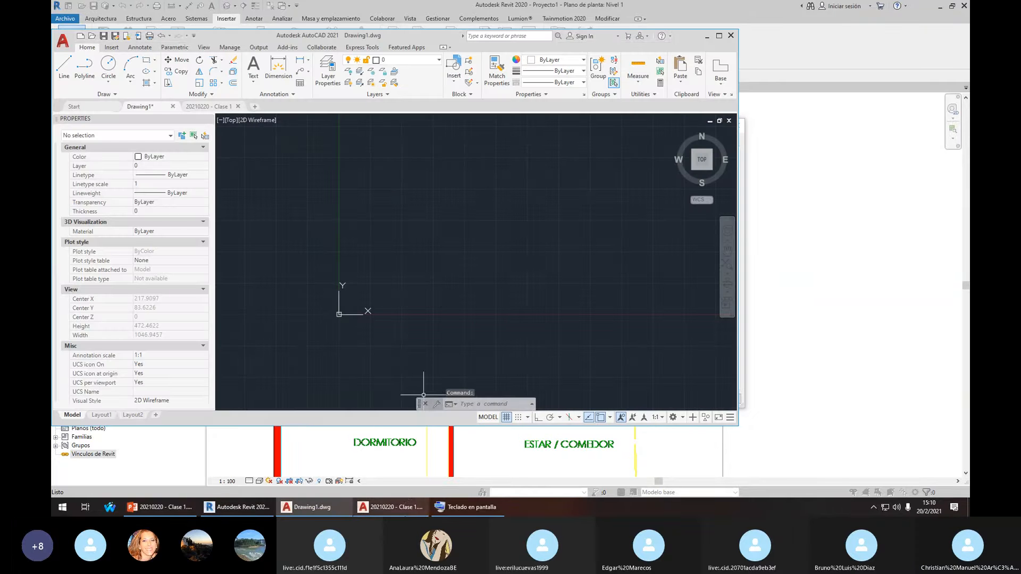
In 20210220 - Clase 1, identify the red wall hatch's layer as SOLIDOS-MUROS
left_click(391, 506)
scroll(433, 167, "up", 5)
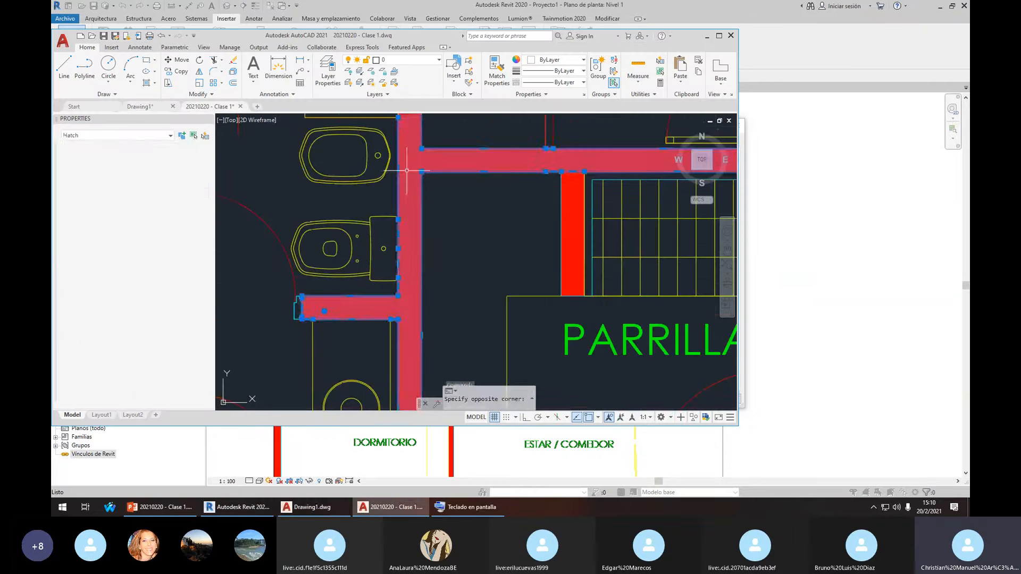
left_click(432, 166)
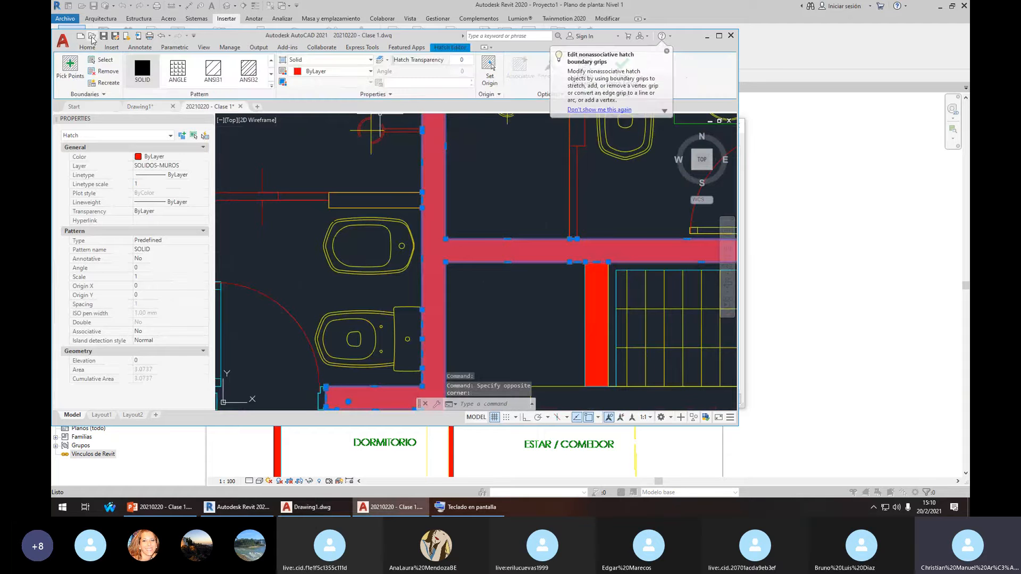
left_click(88, 48)
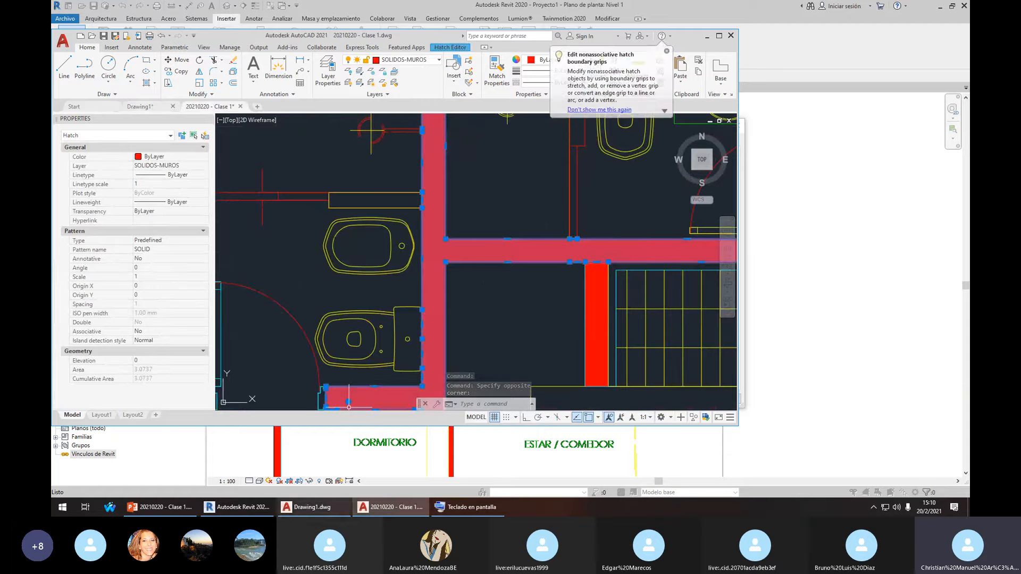
Back in Revit, scroll the Clase 1 DWG layer list to find SOLIDOS-MUROS
left_click(255, 509)
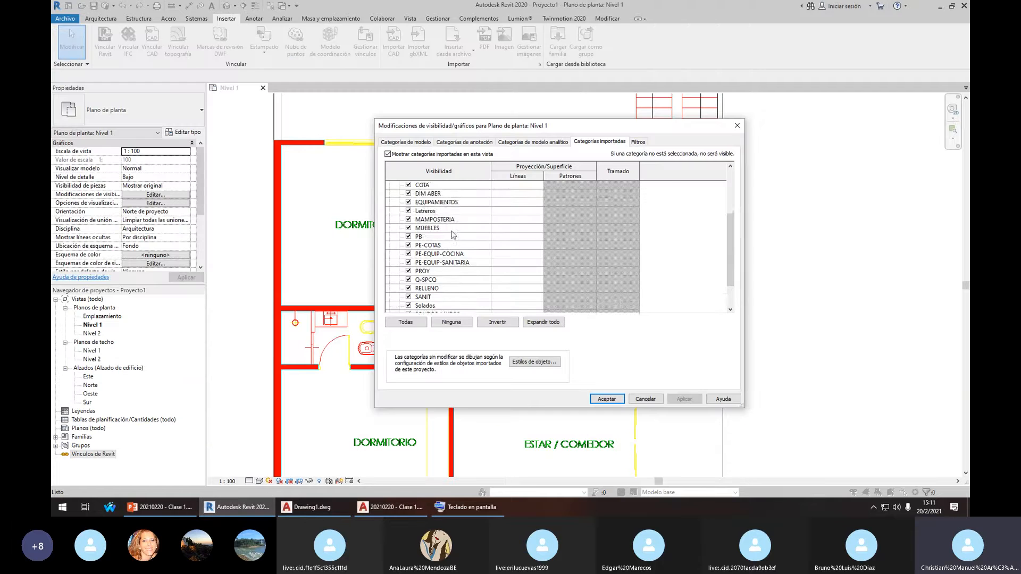
left_click(453, 219)
scroll(455, 244, "down", 1)
scroll(446, 237, "up", 2)
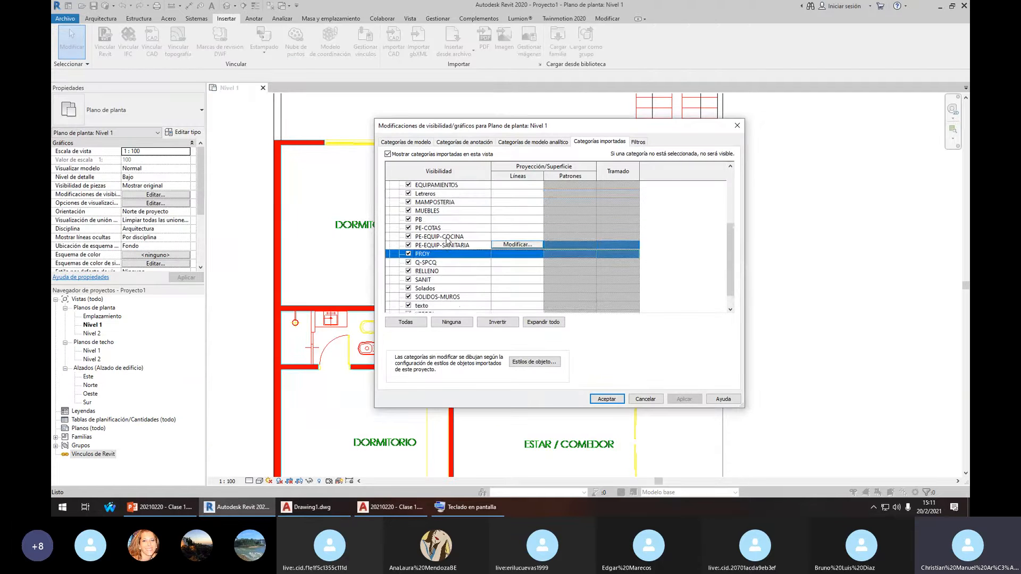
scroll(445, 268, "down", 1)
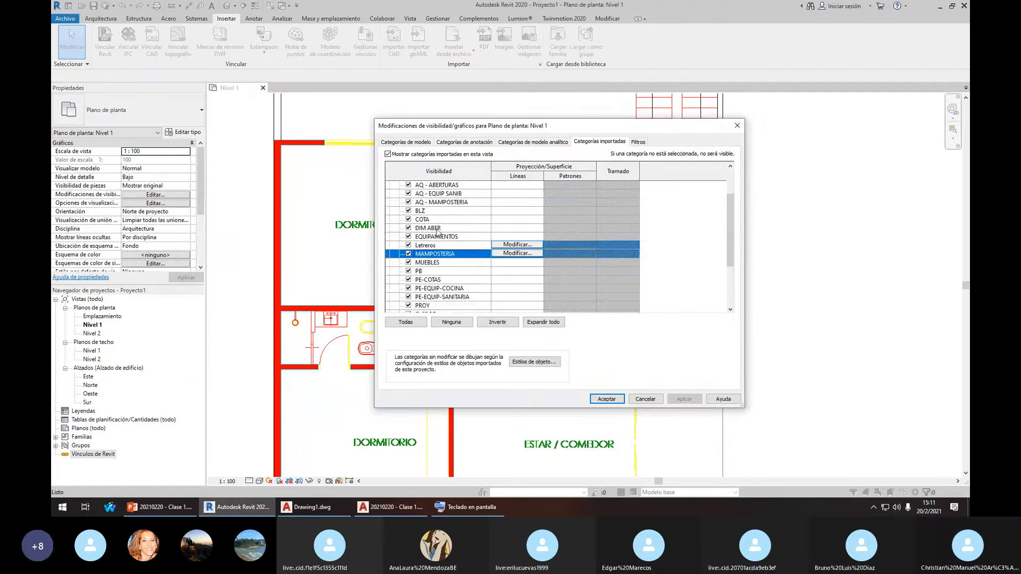
scroll(444, 260, "up", 2)
scroll(445, 253, "down", 3)
scroll(445, 247, "down", 1)
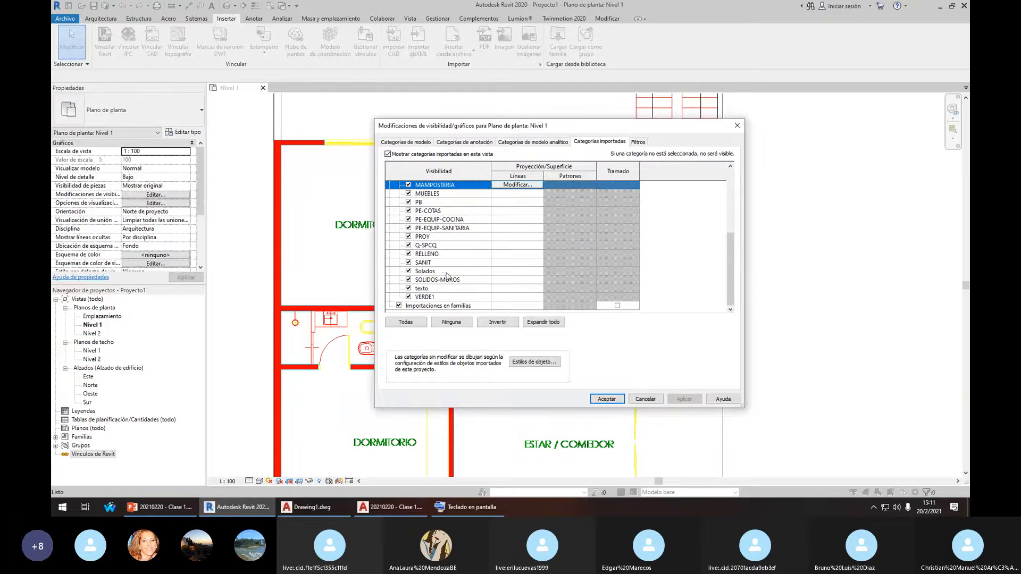
Uncheck SOLIDOS-MUROS, apply and accept, then centre the bathrooms and kitchen
left_click(448, 280)
left_click(682, 400)
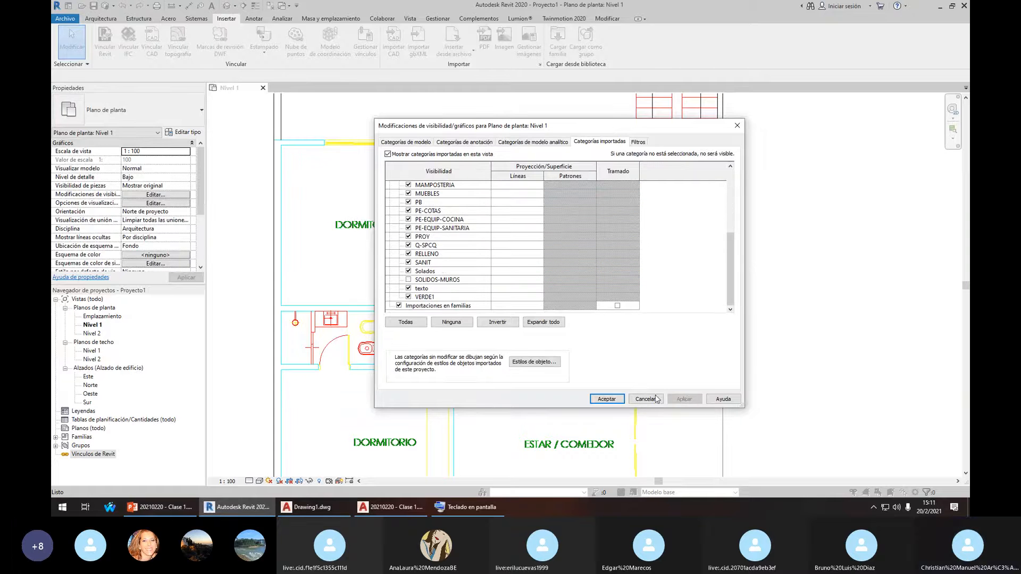
left_click(606, 399)
scroll(507, 225, "down", 1)
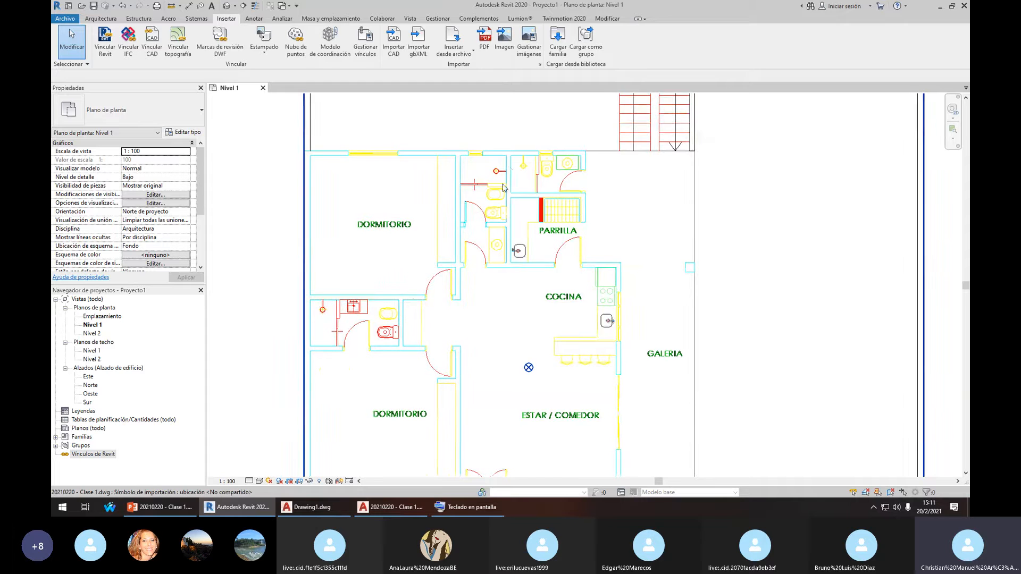
scroll(514, 174, "up", 2)
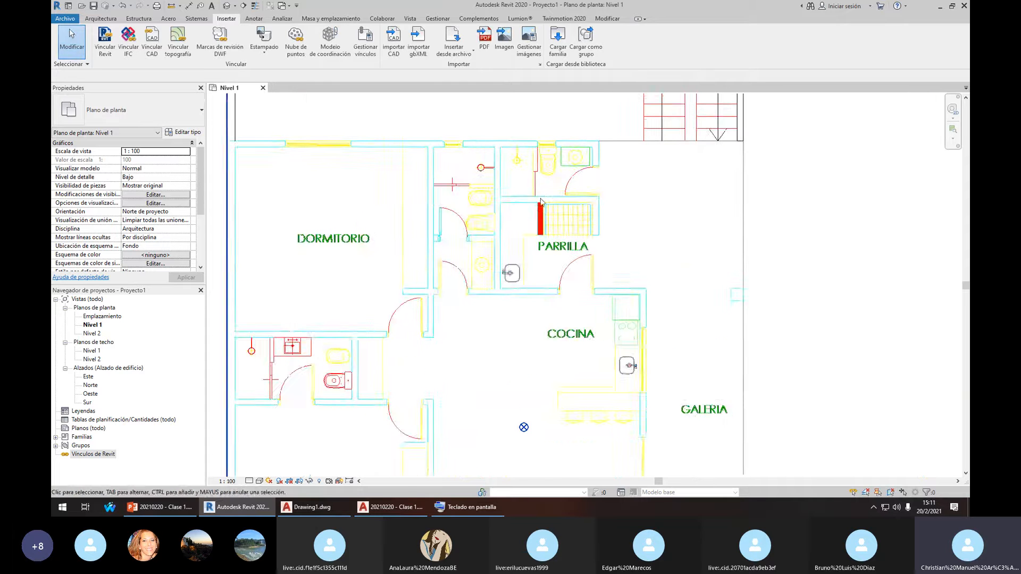
middle_click_drag(504, 208, 576, 228)
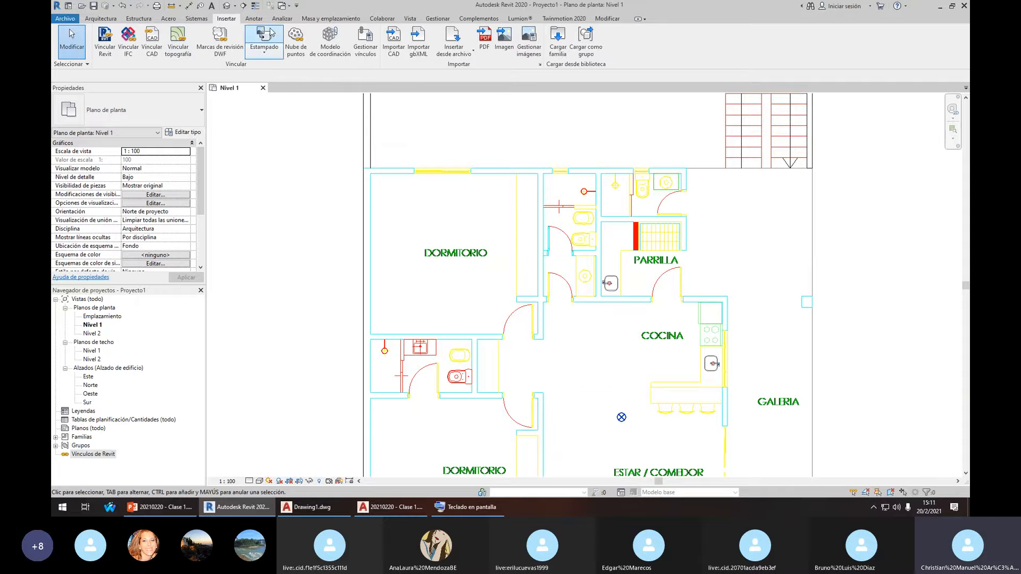
left_click(409, 18)
left_click(147, 40)
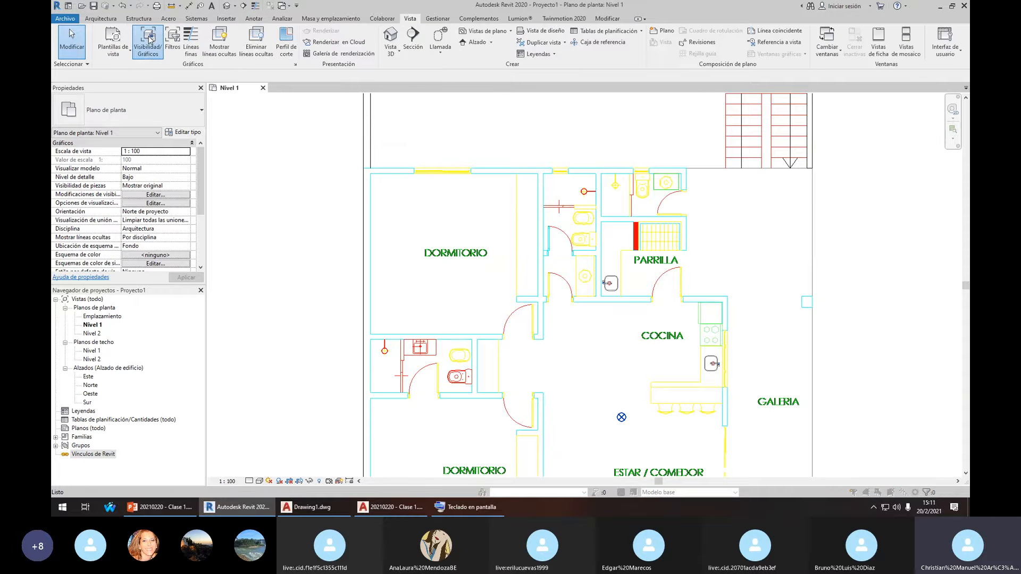
left_click(592, 143)
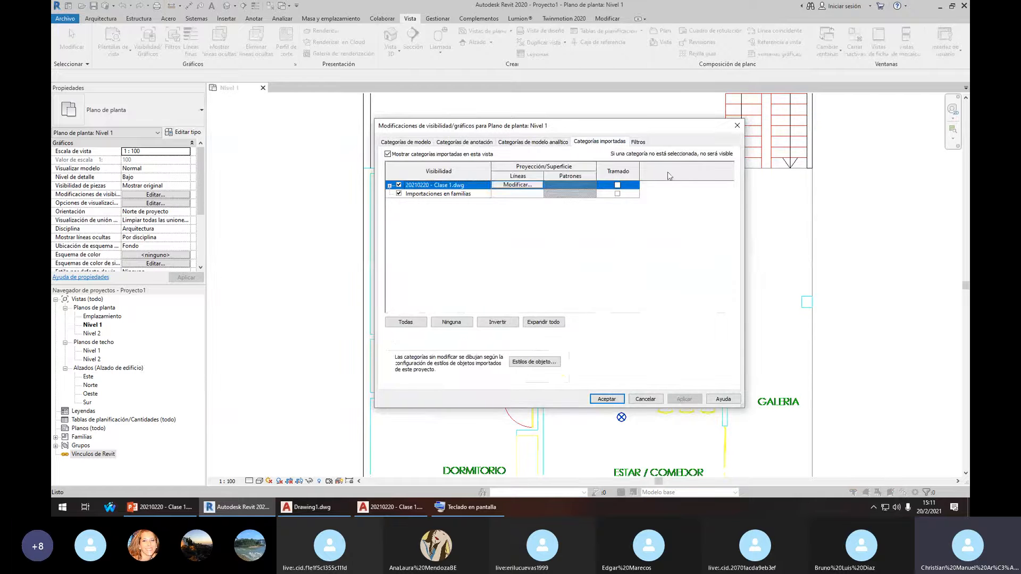
left_click_drag(745, 205, 918, 205)
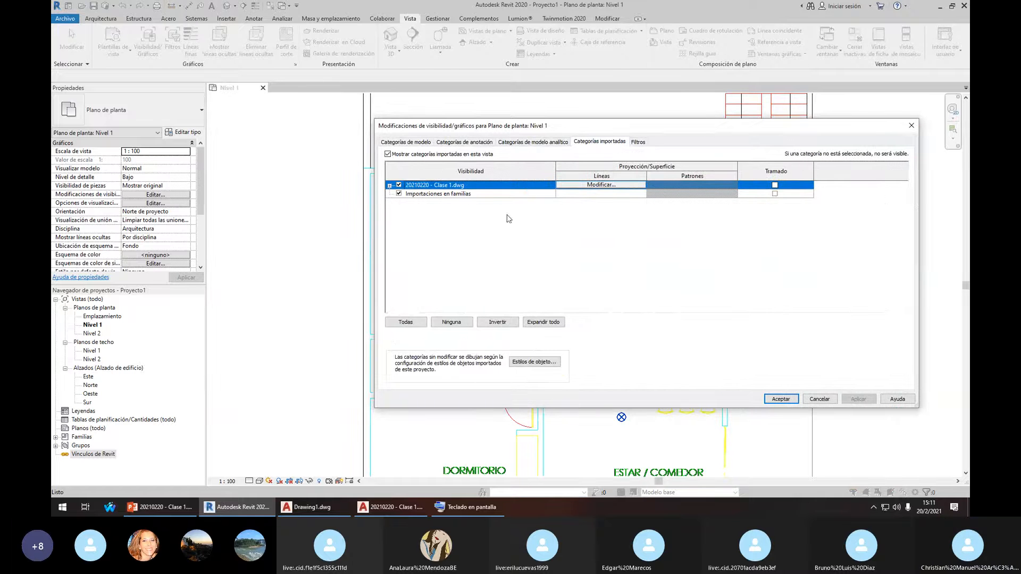
left_click(389, 185)
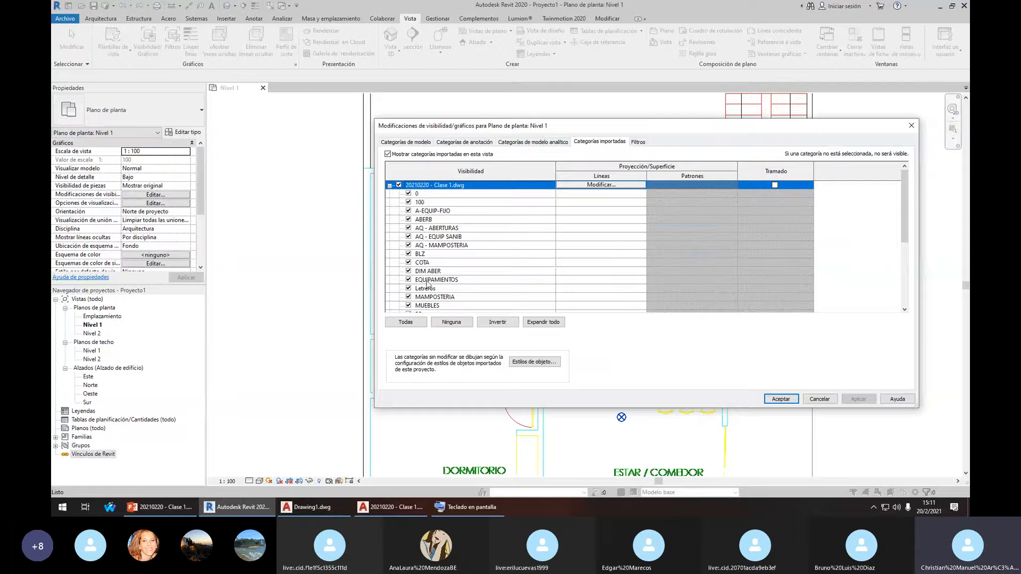
scroll(427, 285, "down", 5)
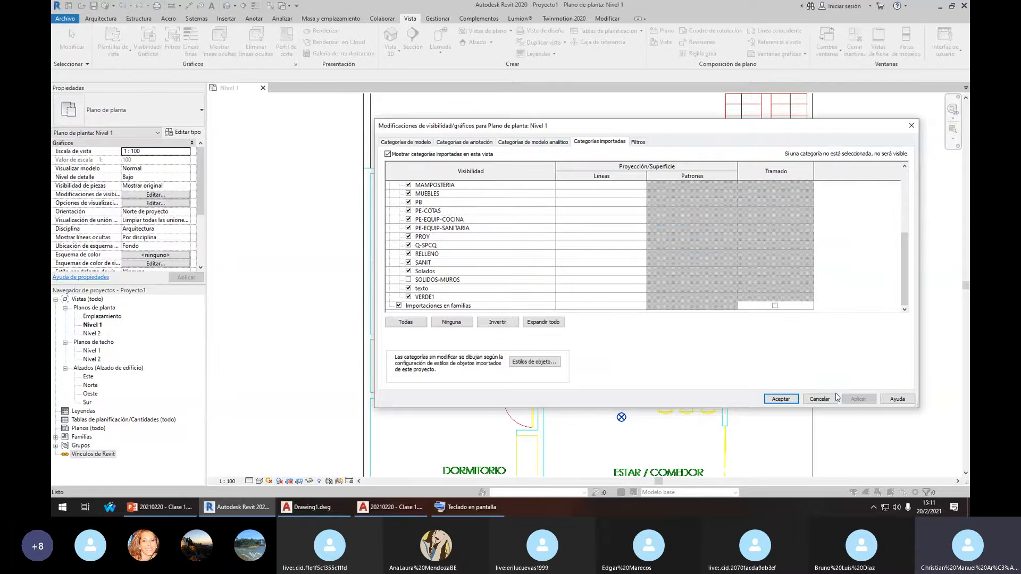
left_click(780, 403)
scroll(665, 229, "down", 3)
middle_click_drag(616, 340, 580, 303)
scroll(546, 225, "up", 3)
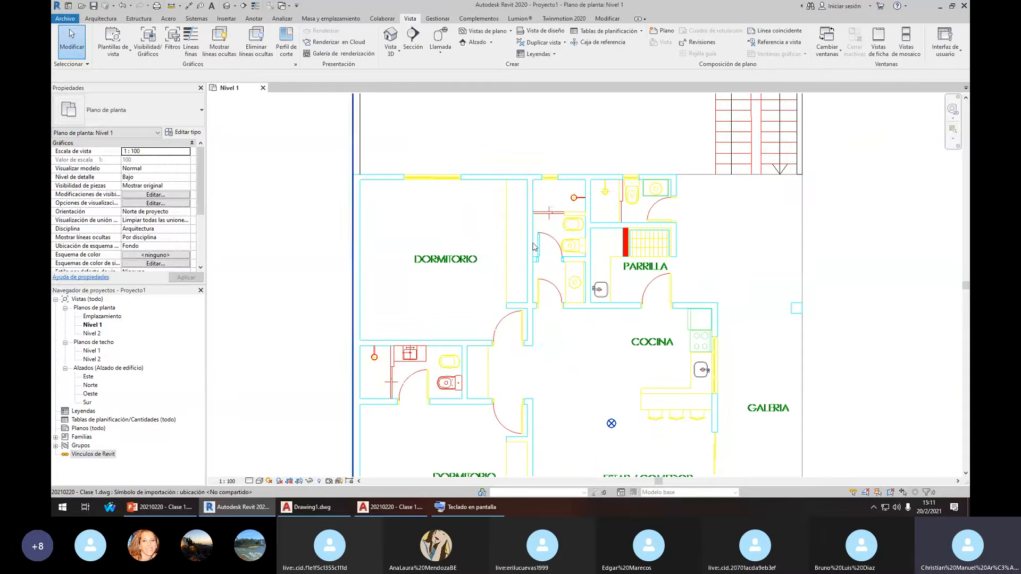
scroll(534, 211, "down", 4)
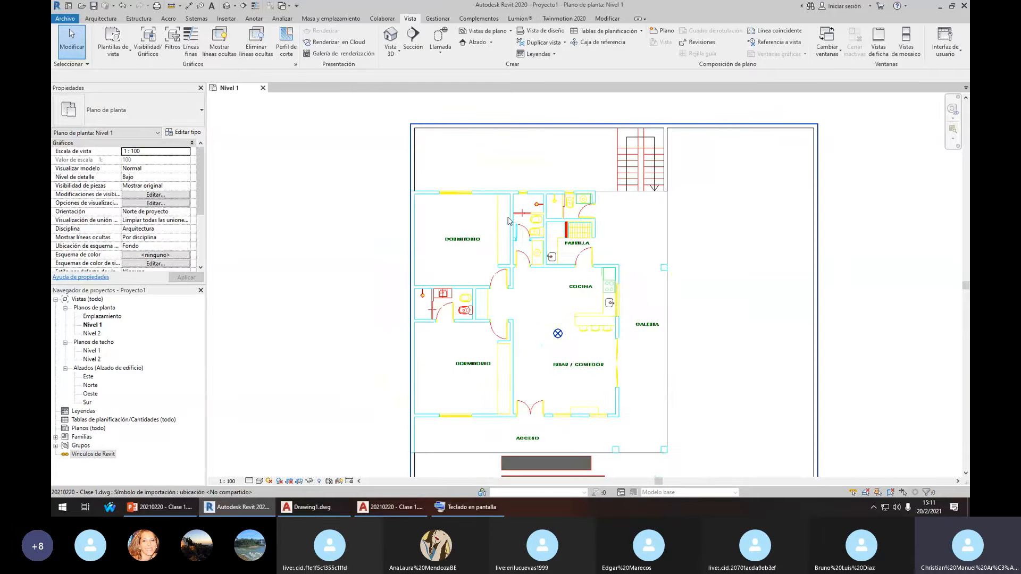
Open Override Graphics in View > By Element for the linked DWG
left_click(511, 218)
right_click(514, 217)
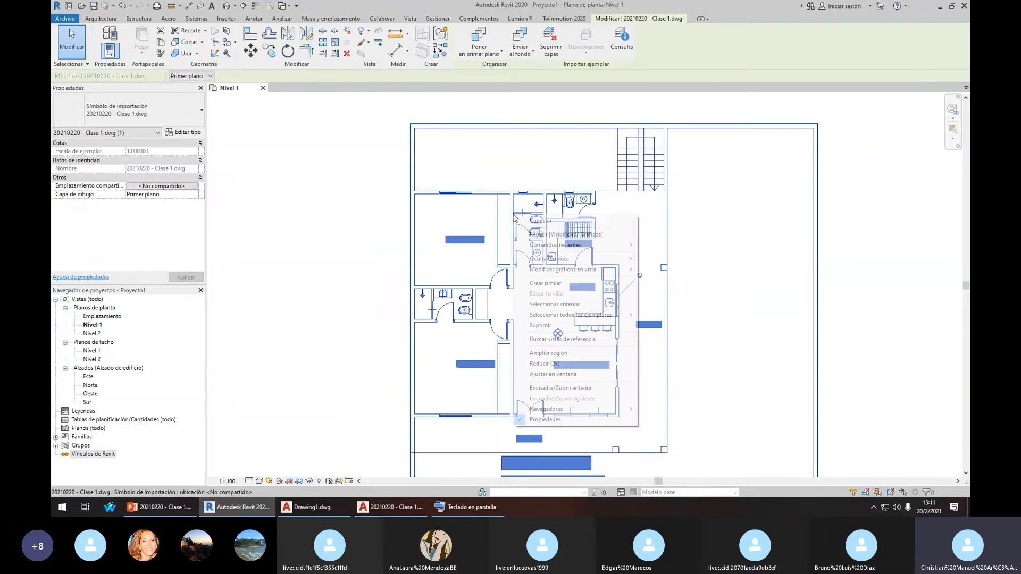
mouse_move(573, 270)
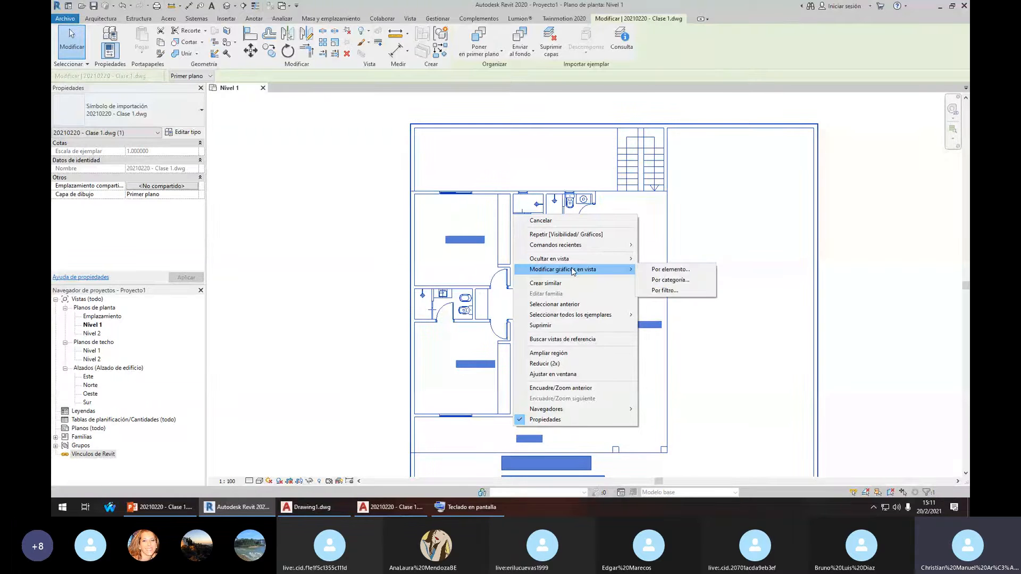
left_click(660, 272)
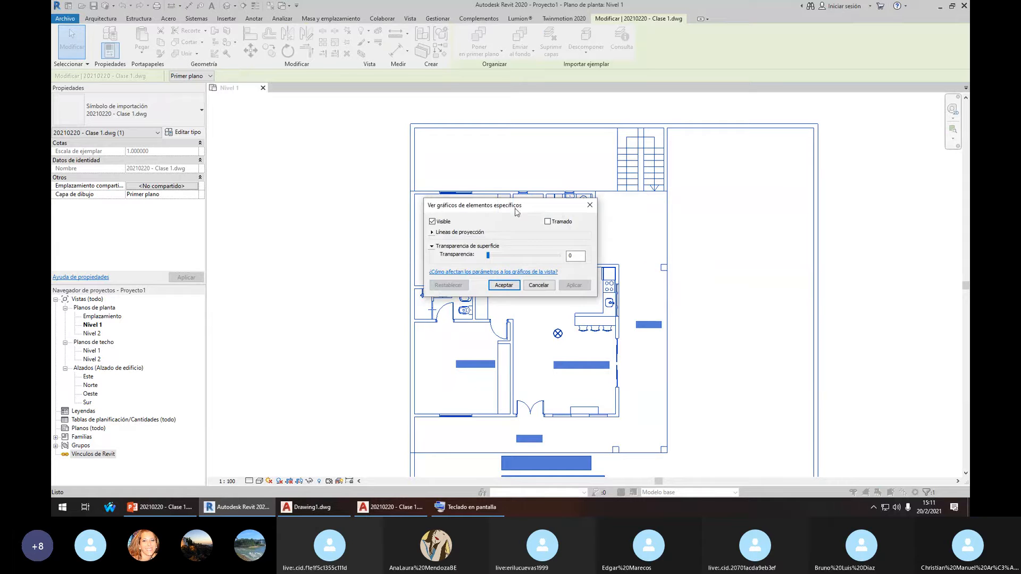
left_click_drag(516, 211, 750, 211)
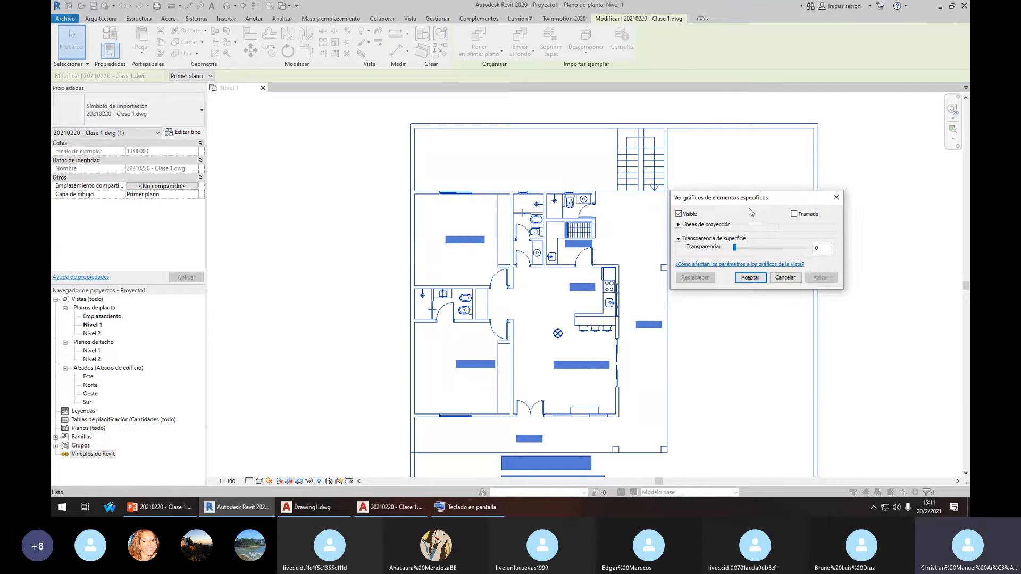
Set the Projection Lines colour to Blue (Azul), apply and accept
left_click(678, 225)
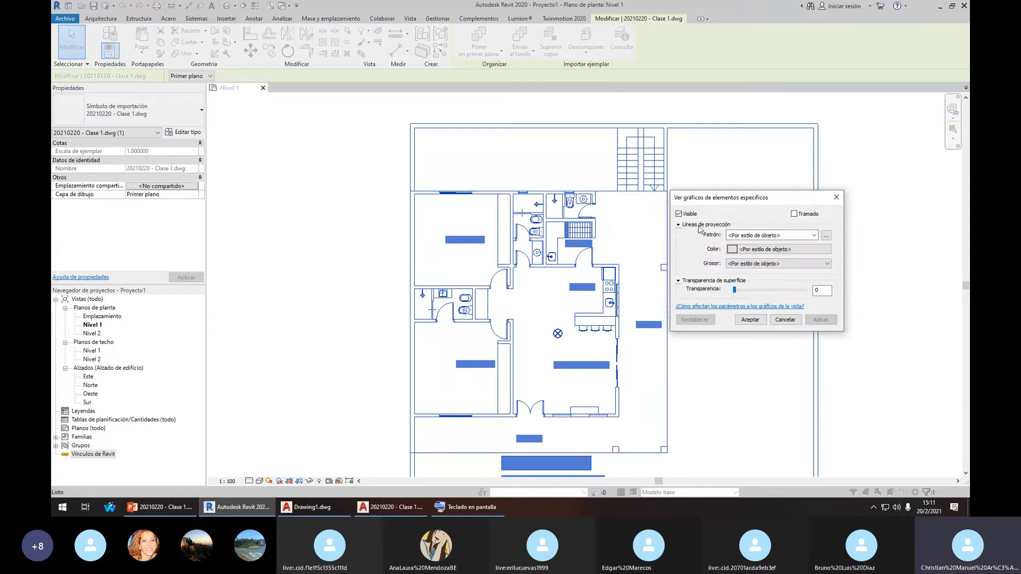
left_click(734, 252)
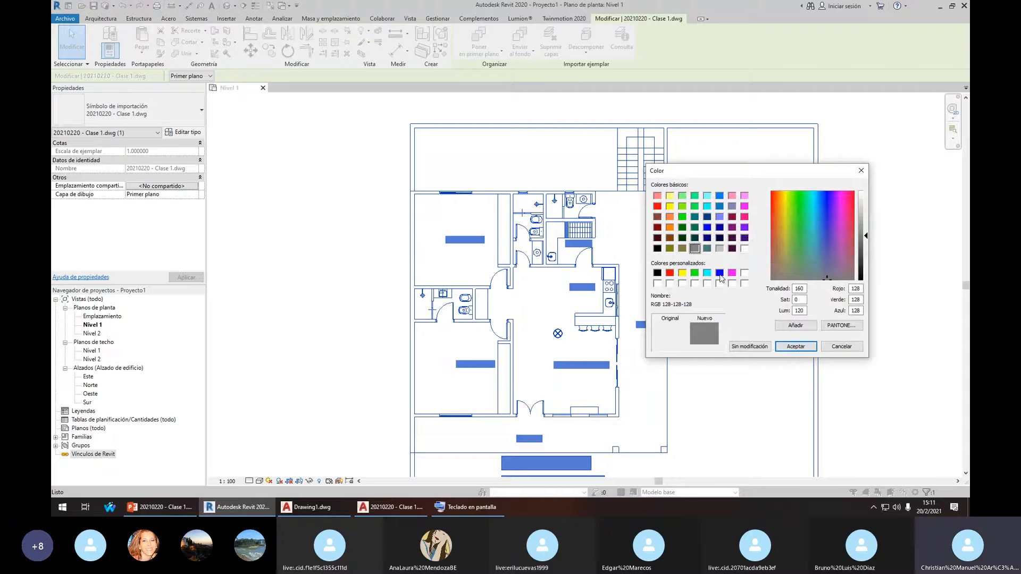
left_click(719, 273)
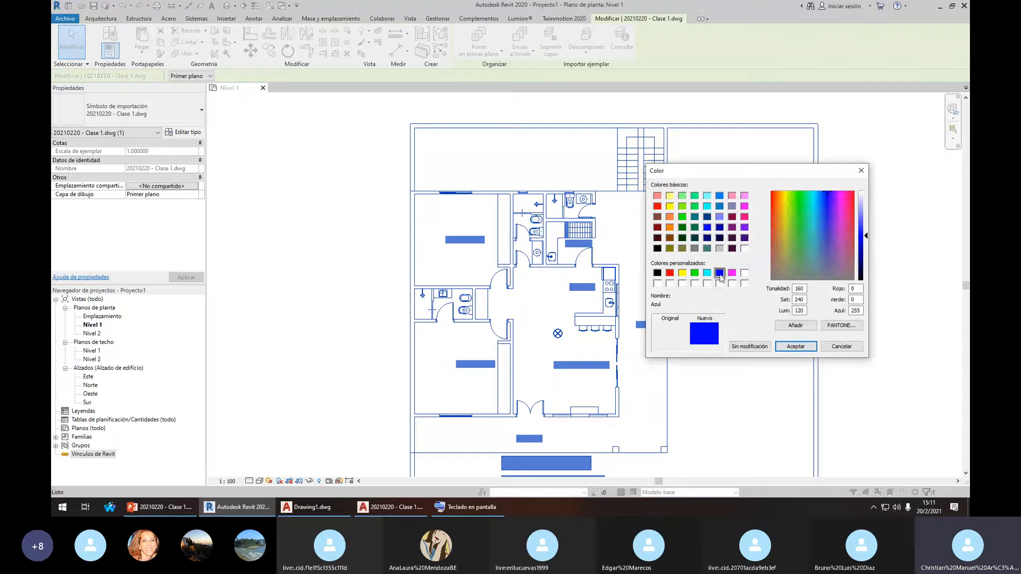
left_click(794, 346)
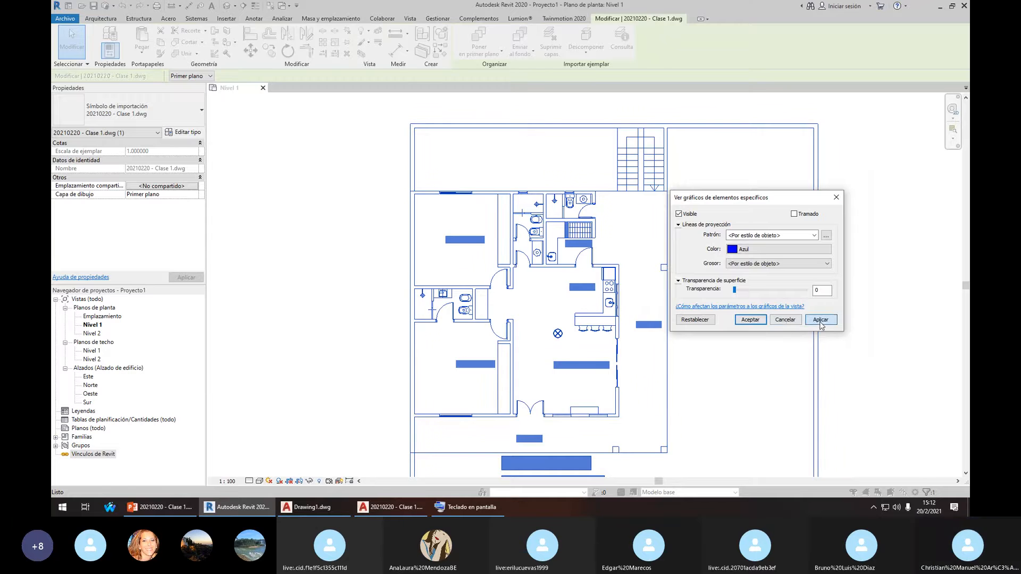
left_click(820, 325)
left_click(751, 320)
left_click(868, 306)
scroll(543, 187, "up", 2)
Undo the blue line override with Ctrl+Z
scroll(550, 179, "down", 2)
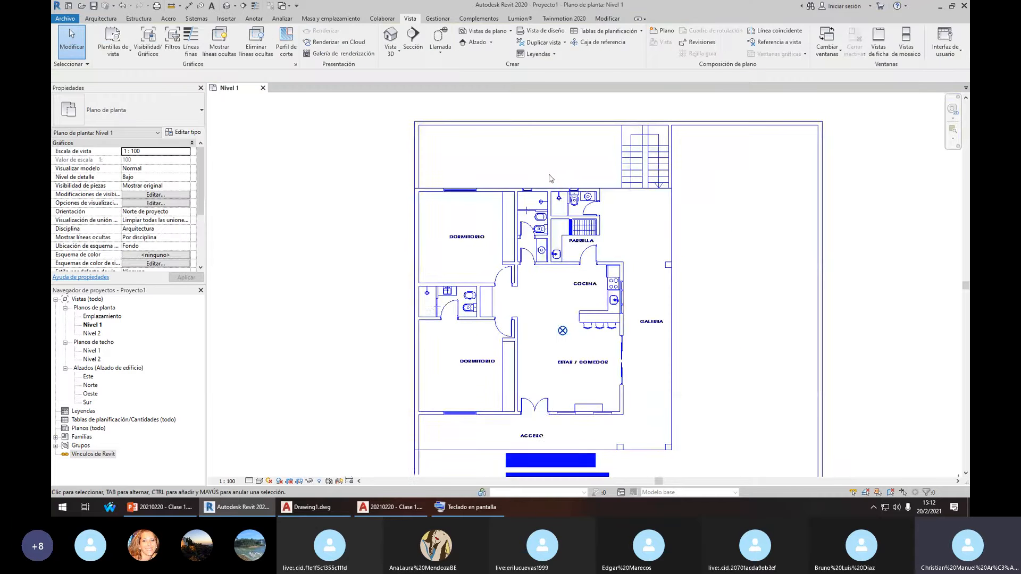
scroll(531, 185, "down", 2)
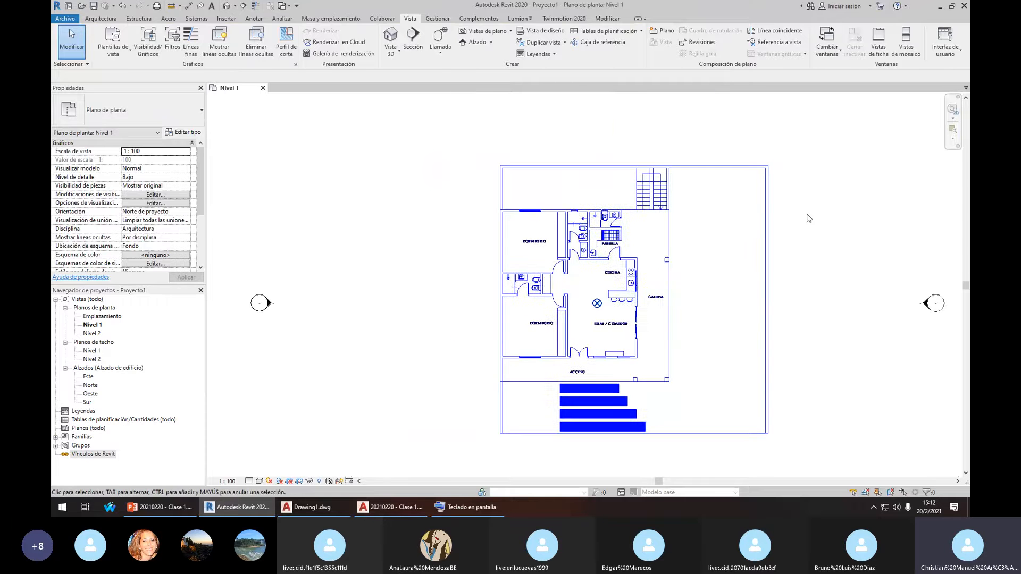
scroll(601, 224, "up", 2)
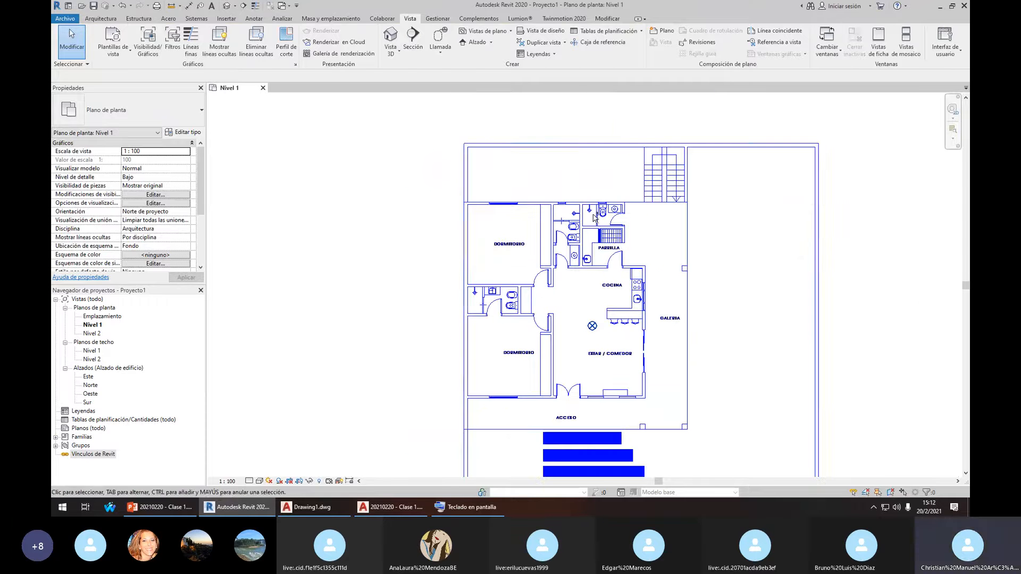
key("ctrl+z")
scroll(822, 275, "up", 1)
scroll(639, 171, "down", 1)
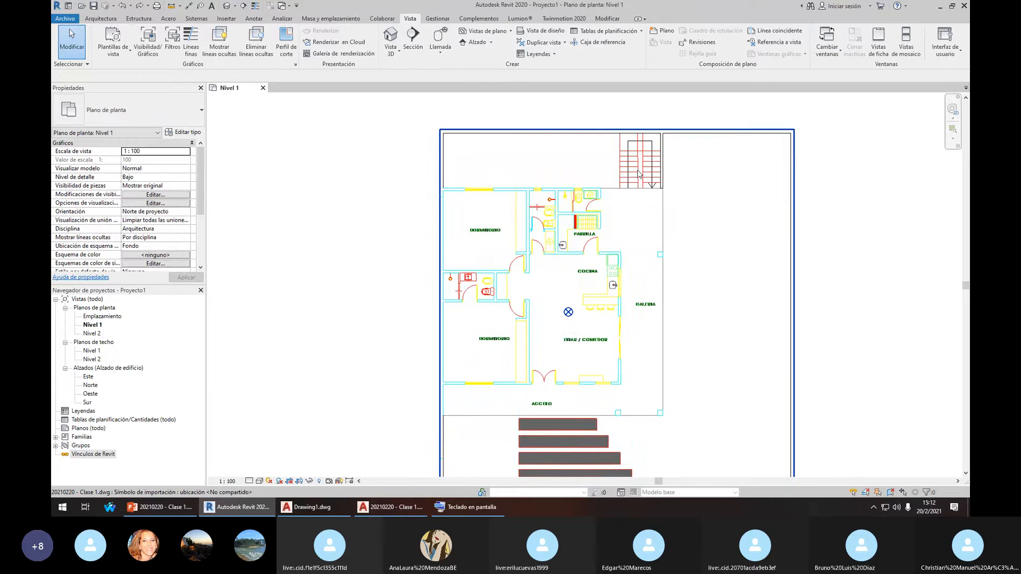
Select and deselect the DWG plan to confirm its original colours, nudging the view
left_click(639, 171)
scroll(485, 229, "up", 1)
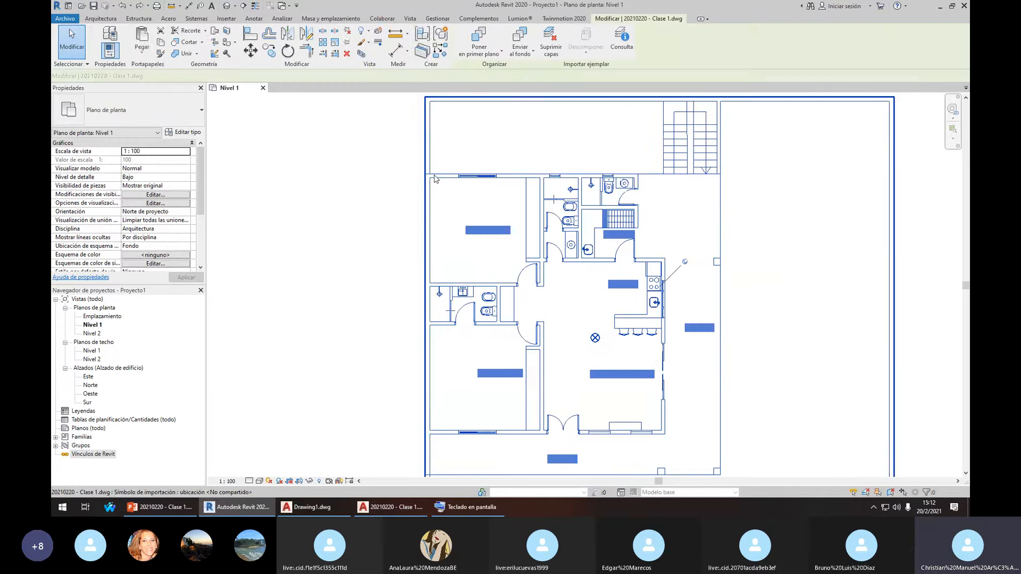
left_click(461, 162)
left_click(356, 187)
scroll(423, 220, "down", 2)
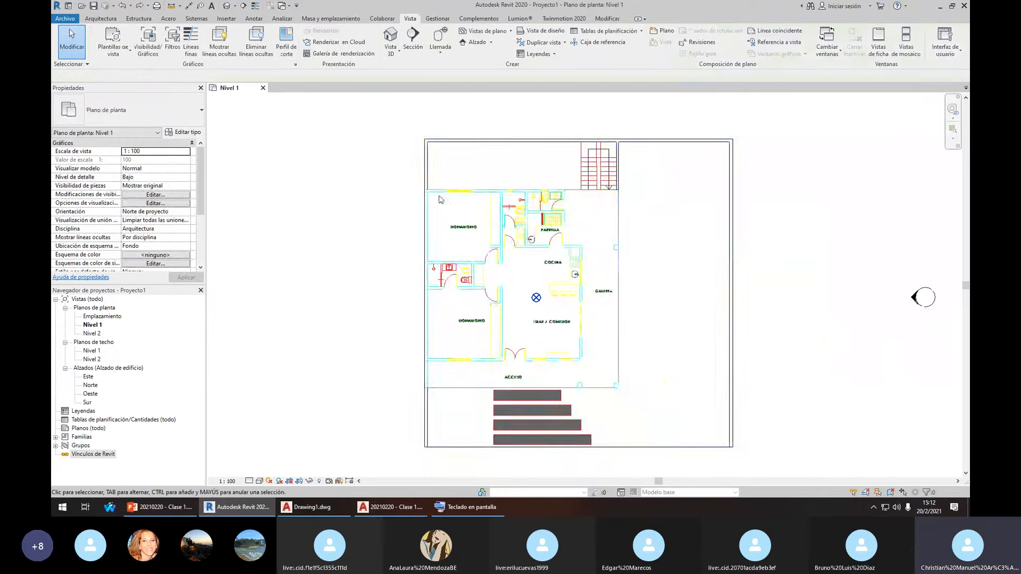
left_click(429, 198)
left_click(373, 177)
scroll(451, 216, "up", 1)
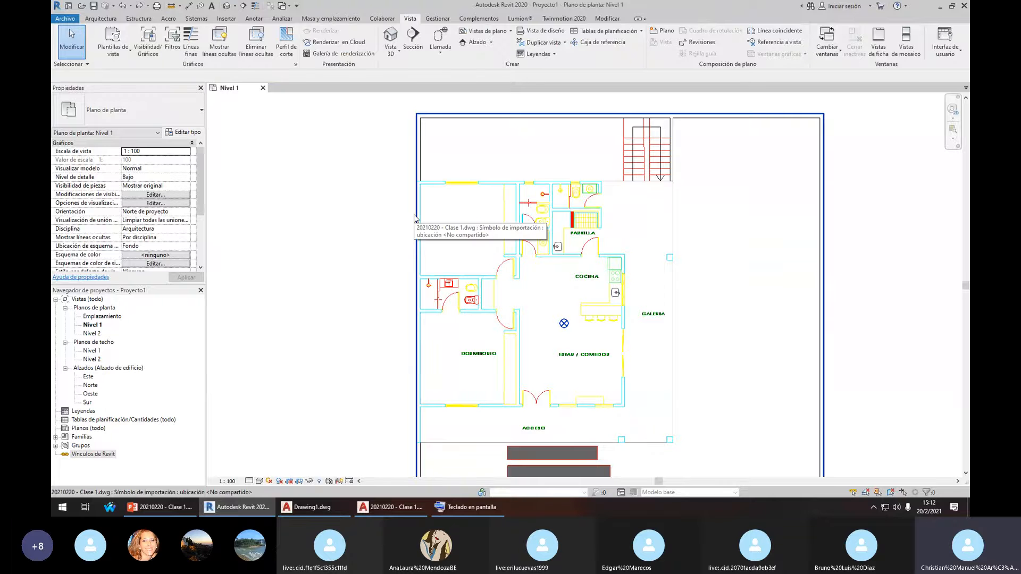
middle_click_drag(542, 229, 521, 241)
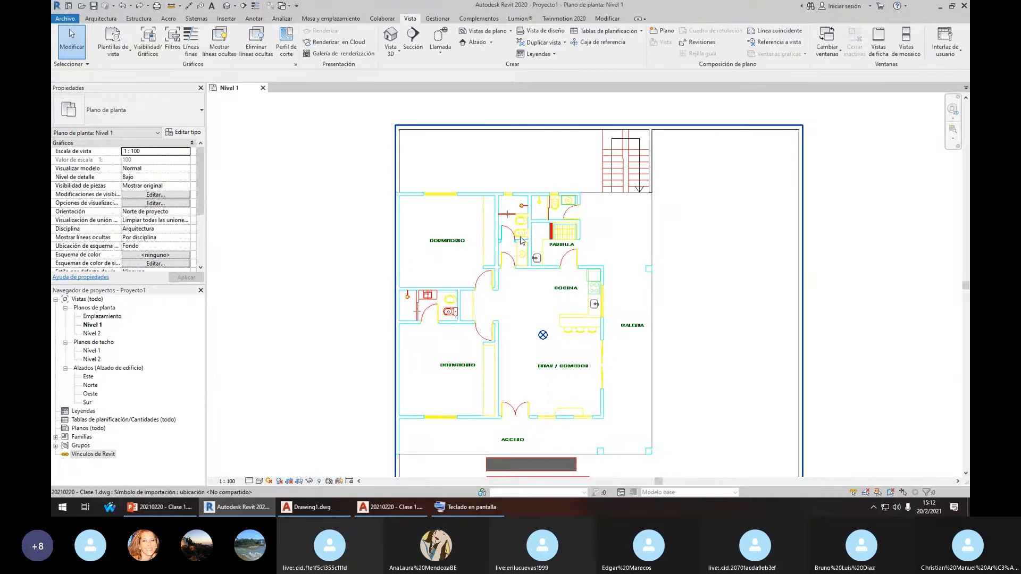
scroll(556, 192, "down", 1)
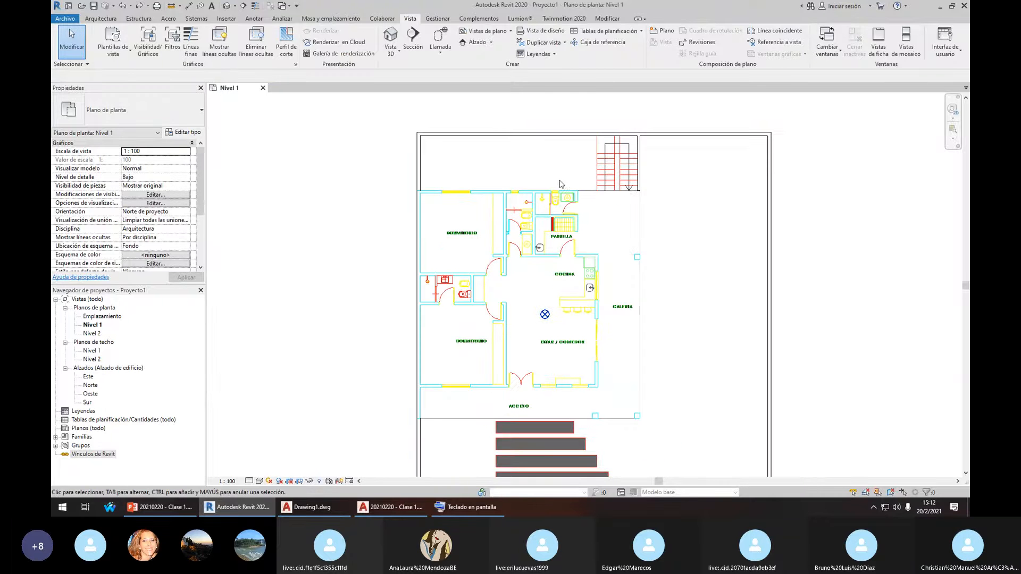
Bring up the Architecture modelling tools over the Nivel 1 plan
left_click(100, 17)
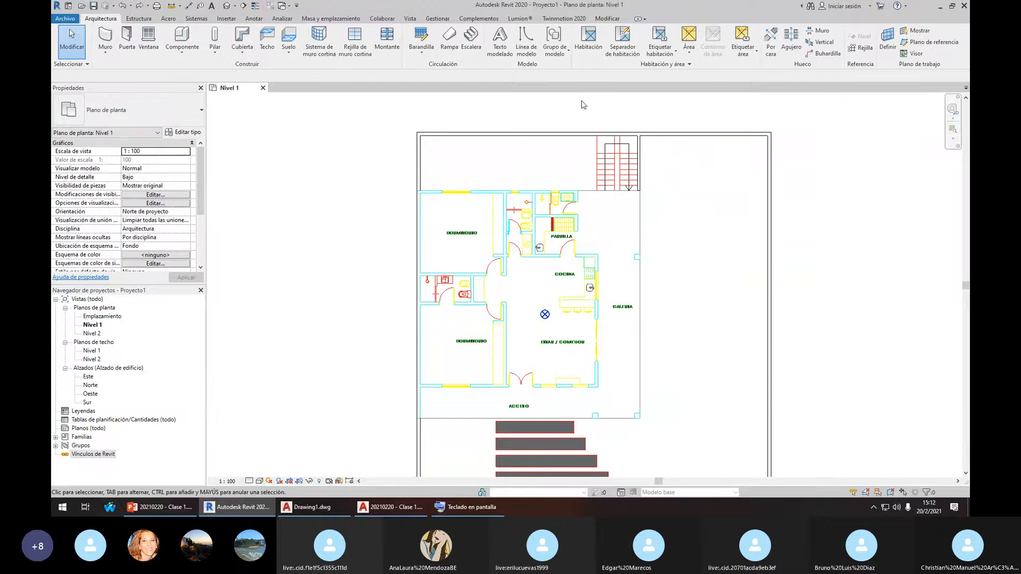
scroll(574, 220, "up", 2)
scroll(476, 196, "down", 2)
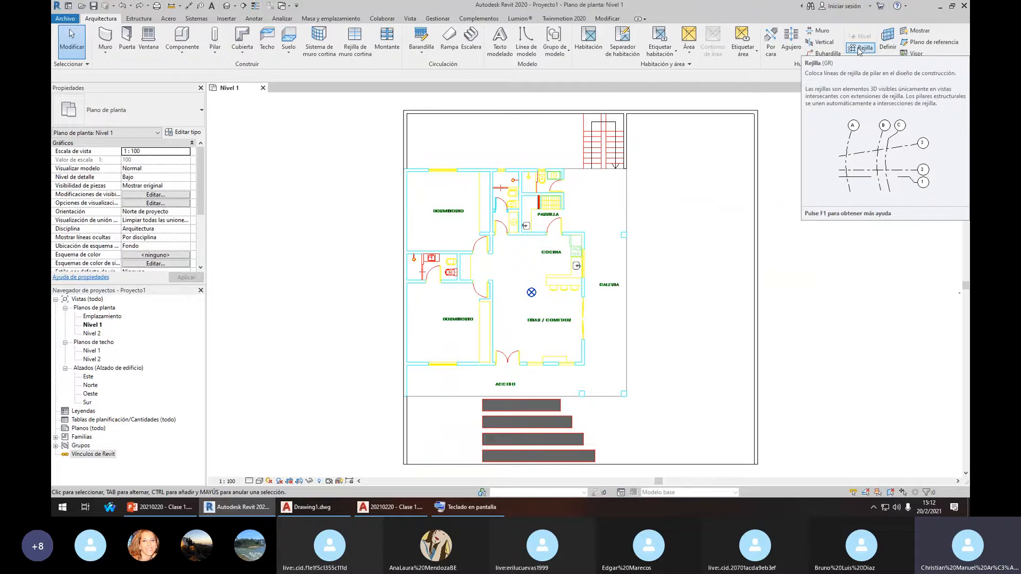
Draw vertical grid line 1 along the plan's left exterior wall
left_click(858, 50)
scroll(405, 166, "up", 3)
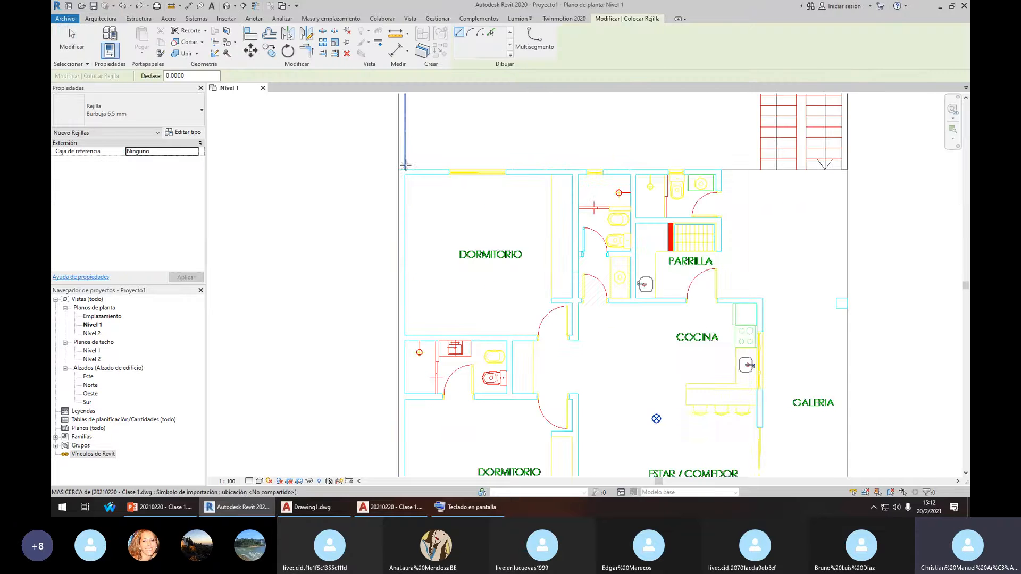
scroll(409, 149, "down", 3)
scroll(405, 164, "up", 2)
left_click(406, 166)
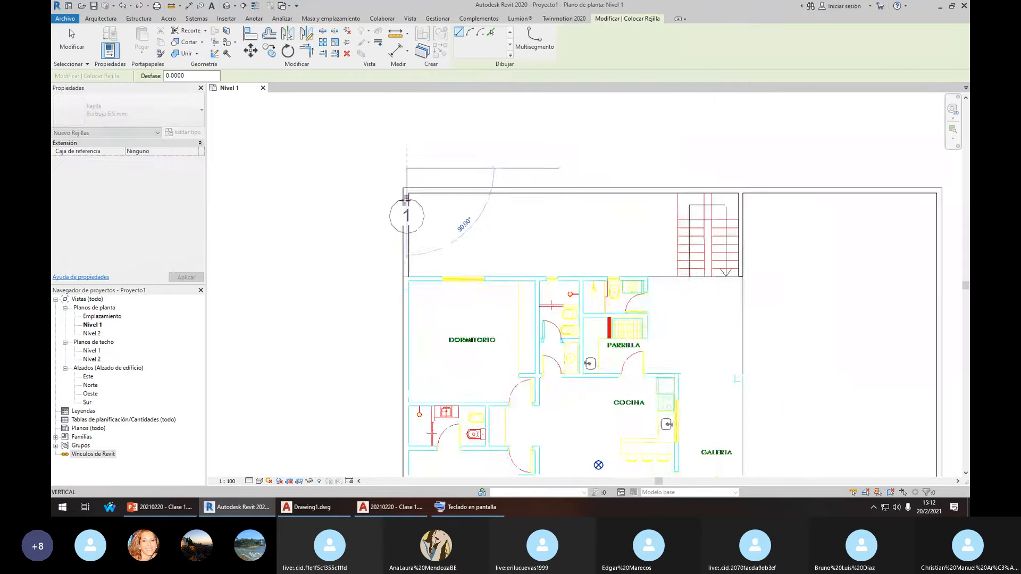
scroll(405, 200, "down", 5)
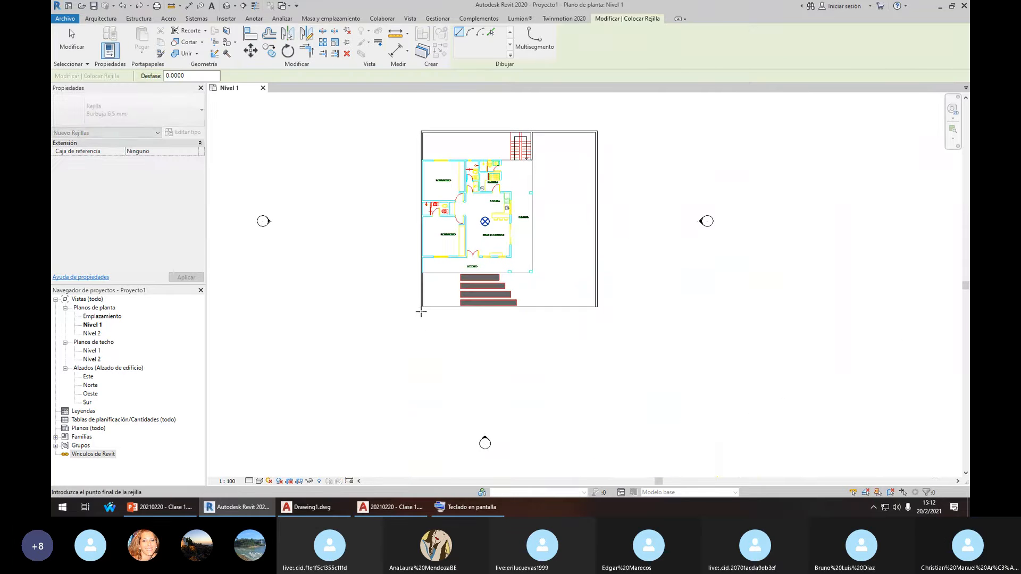
middle_click_drag(421, 312, 416, 376)
left_click(419, 176)
scroll(418, 213, "up", 6)
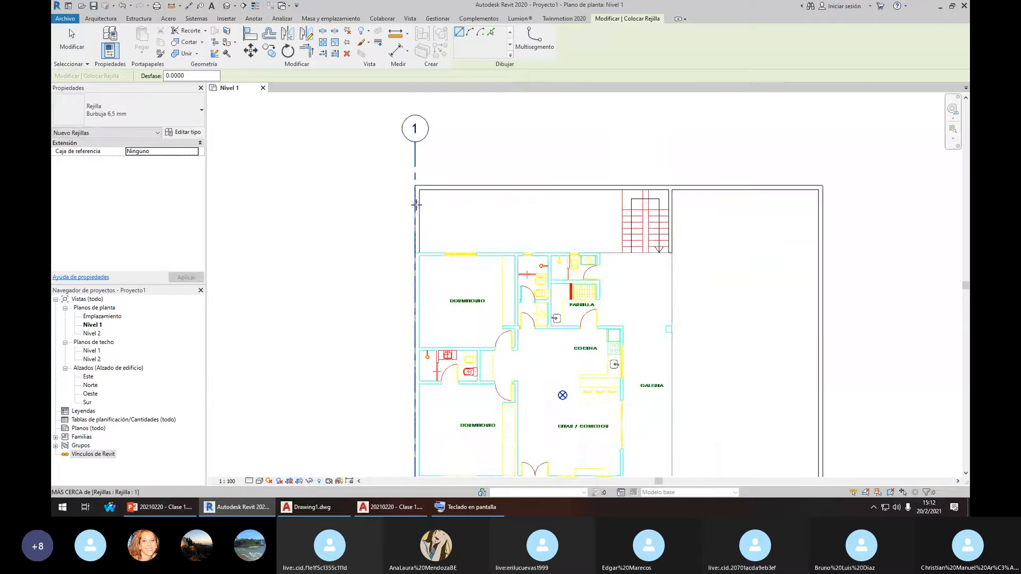
key("Escape")
key("Escape")
Start the Align (AL) and aligned dimension (DI) commands, cancelling both
scroll(418, 220, "down", 4)
key("a")
key("l")
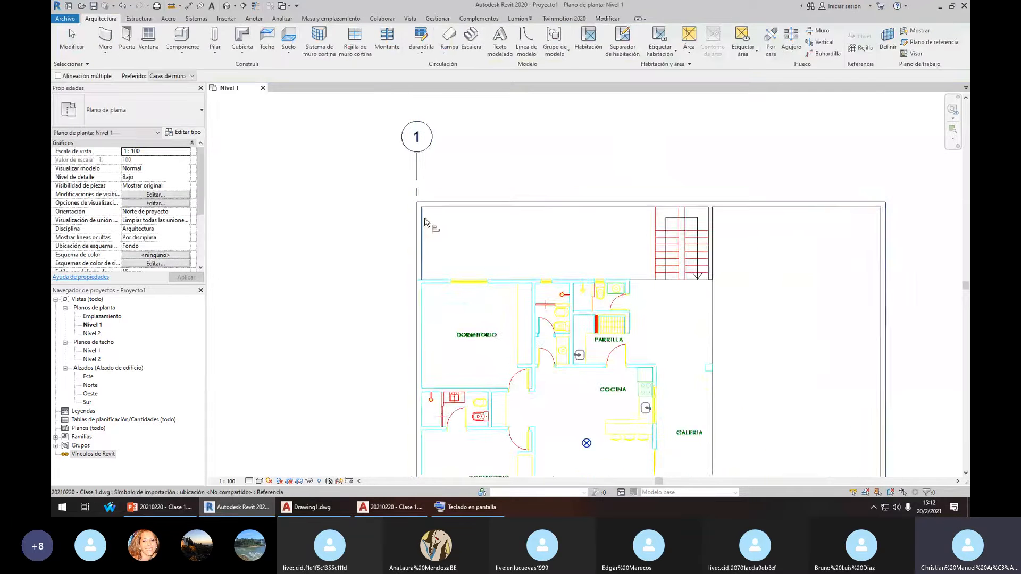
scroll(419, 245, "up", 5)
key("Escape")
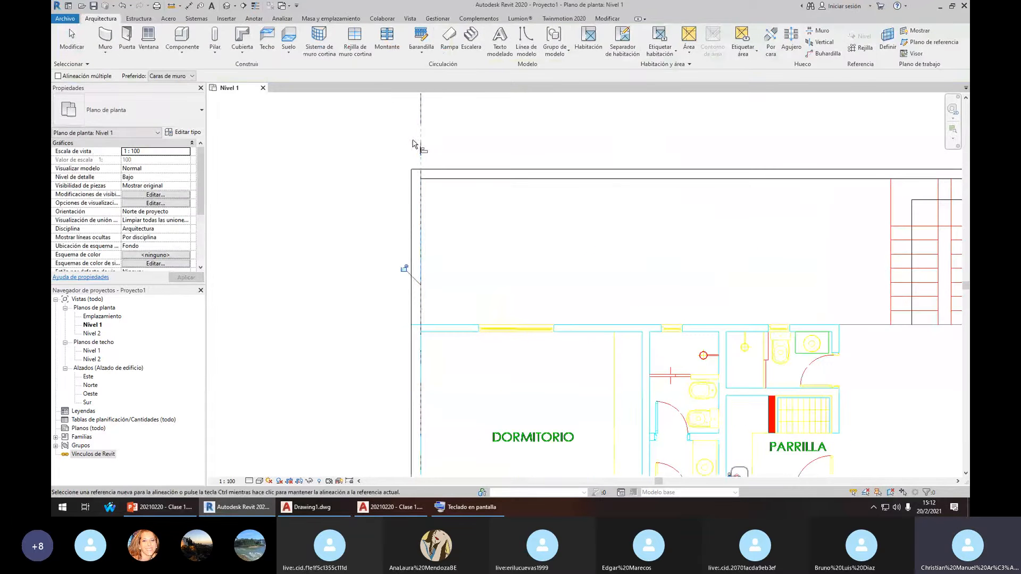
scroll(414, 223, "down", 3)
scroll(413, 205, "up", 4)
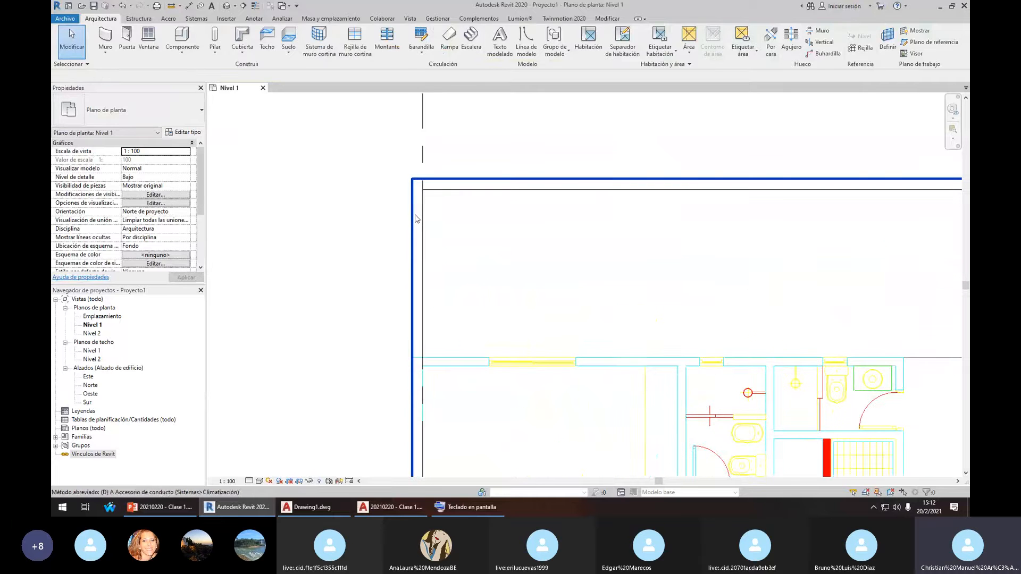
key("d")
key("i")
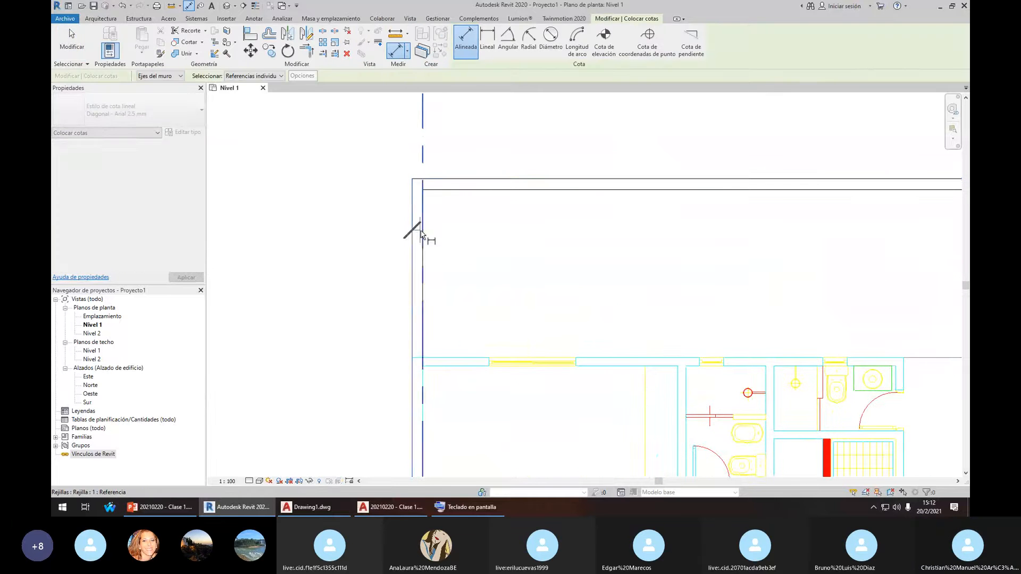
key("Escape")
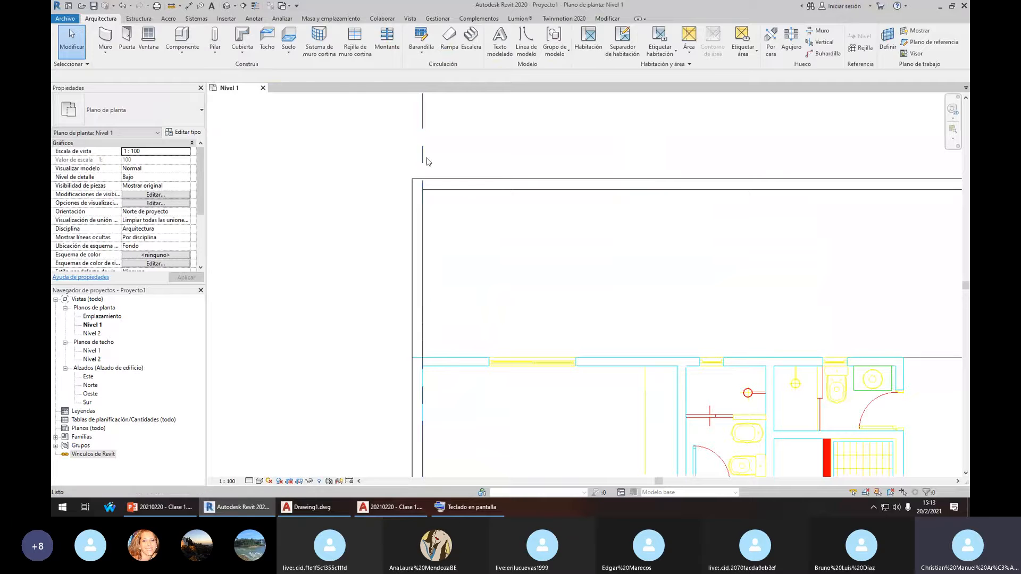
Move grid line 1 by 0.1 onto the wall centreline with MV
left_click(422, 154)
key("m")
key("v")
left_click(550, 152)
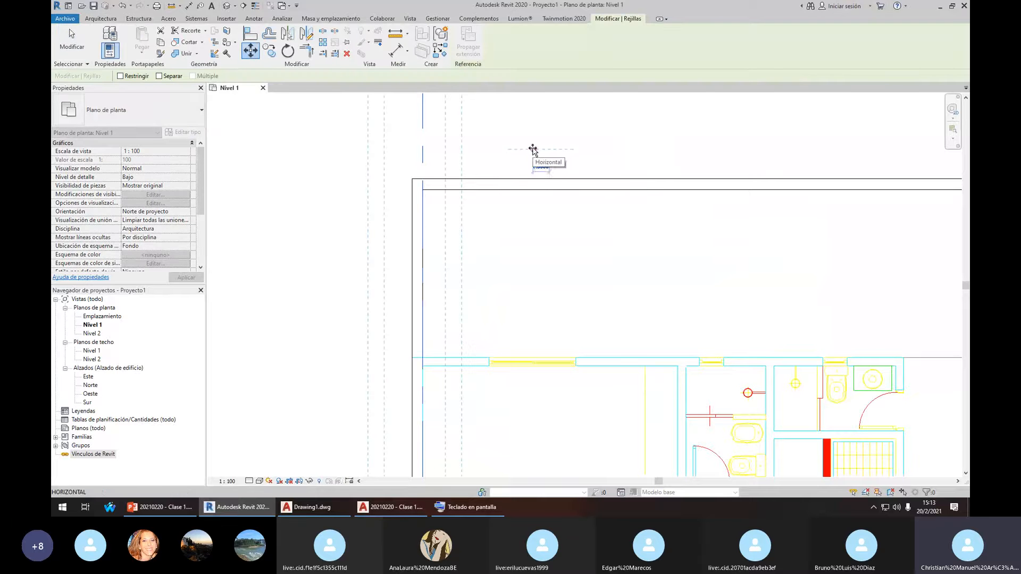
type(".1")
key("Return")
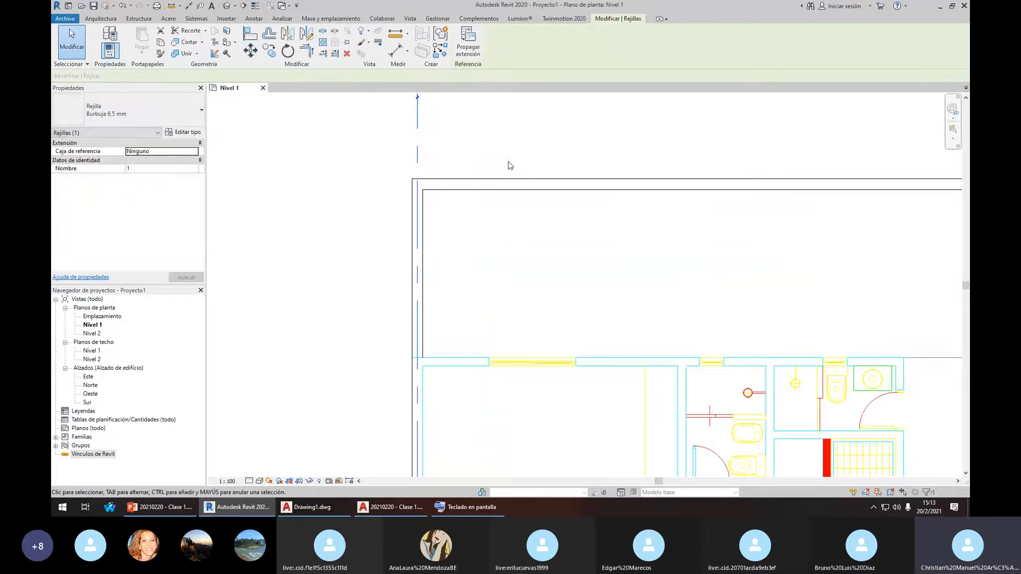
key("Escape")
scroll(485, 173, "down", 3)
scroll(453, 212, "up", 3)
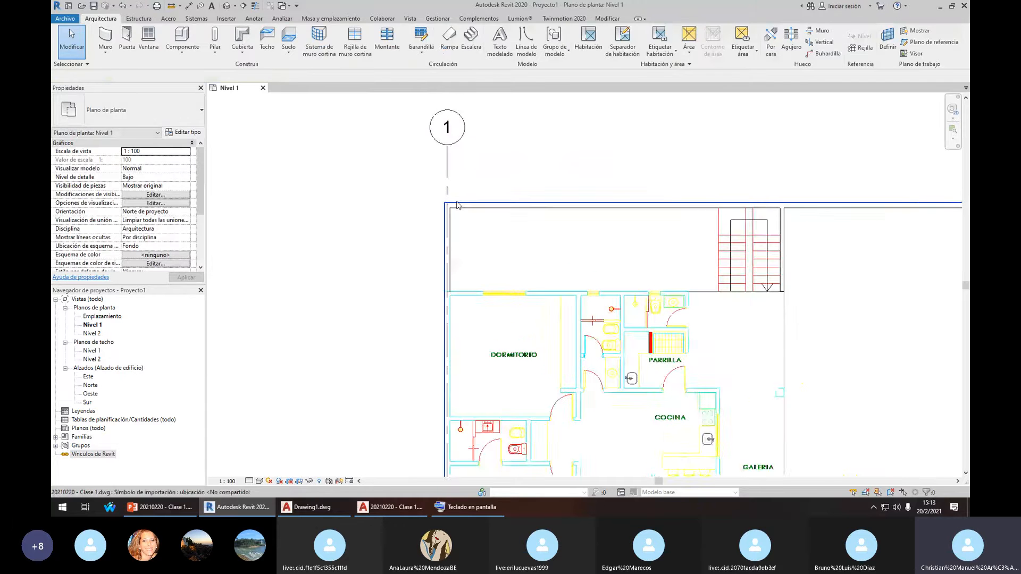
Select grid 1 and begin an aligned dimension from the wall line, then cancel
left_click(444, 221)
scroll(601, 354, "down", 1)
middle_click_drag(603, 355, 565, 285)
scroll(568, 287, "up", 7)
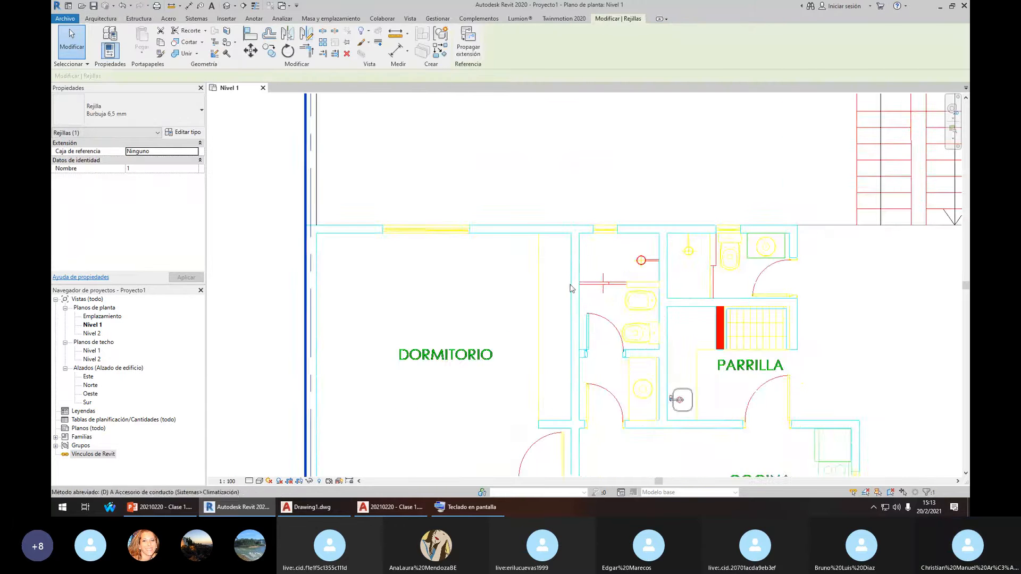
key("d")
key("i")
left_click(573, 265)
scroll(594, 261, "down", 4)
scroll(403, 191, "up", 3)
key("Escape")
key("Escape")
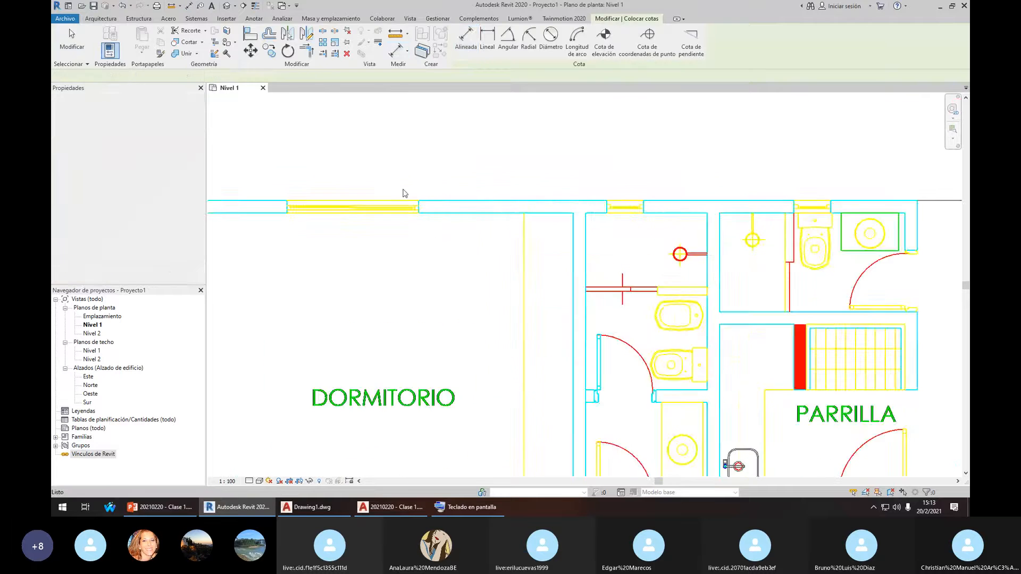
scroll(416, 222, "down", 3)
Select grid 1, then clear the selection and cancel the dimension command
scroll(381, 218, "up", 2)
left_click(381, 218)
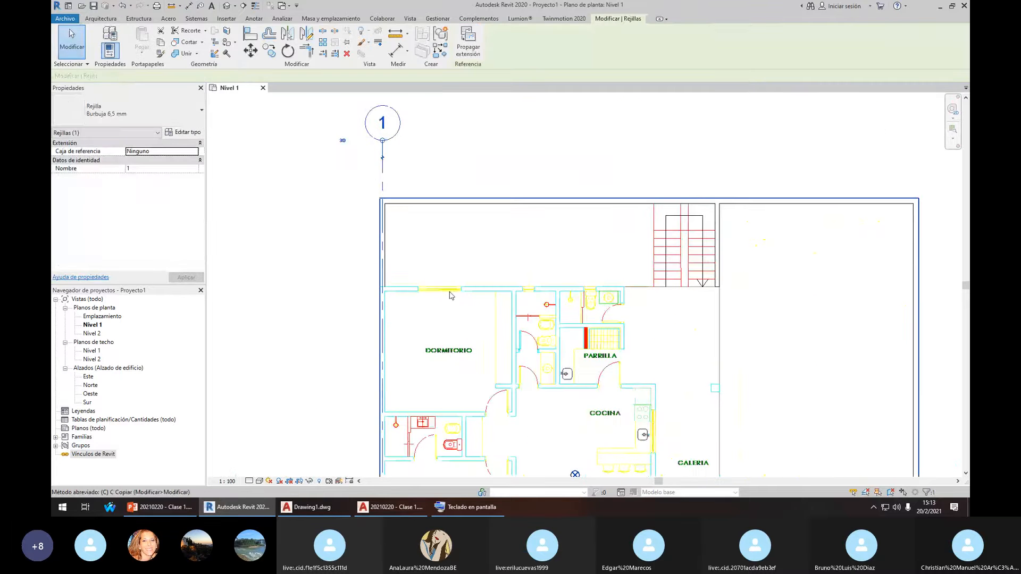
scroll(385, 295, "up", 2)
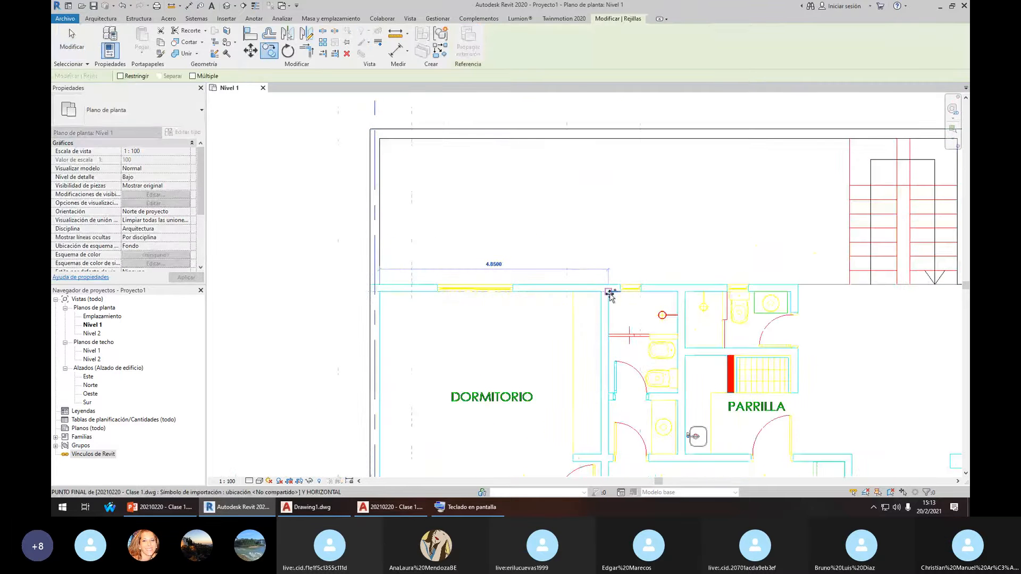
key("Escape")
scroll(606, 297, "up", 5)
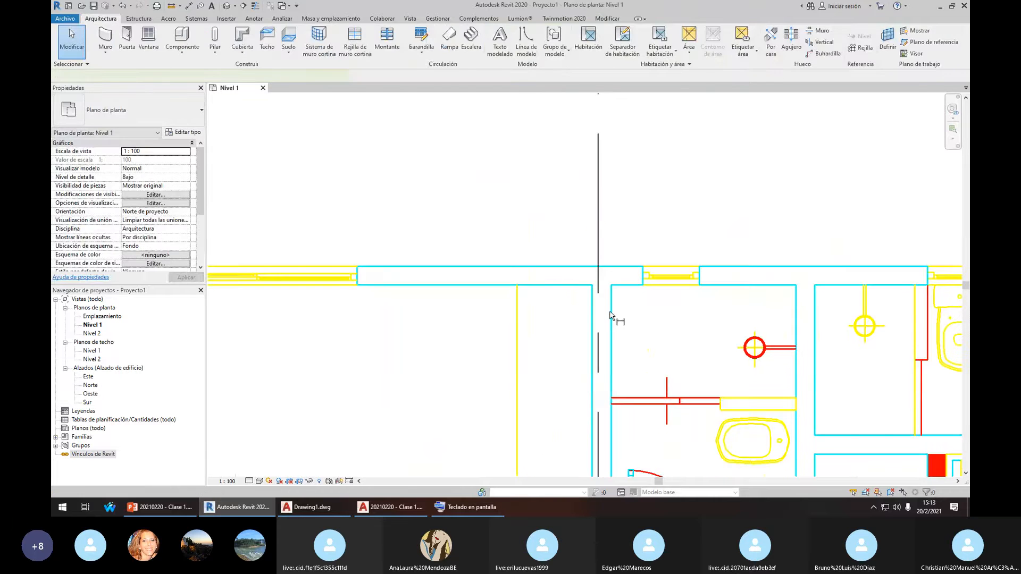
key("Escape")
Move grid 2 toward the bathroom wall face with picked-point Move (MV) operations
left_click(599, 277)
key("m")
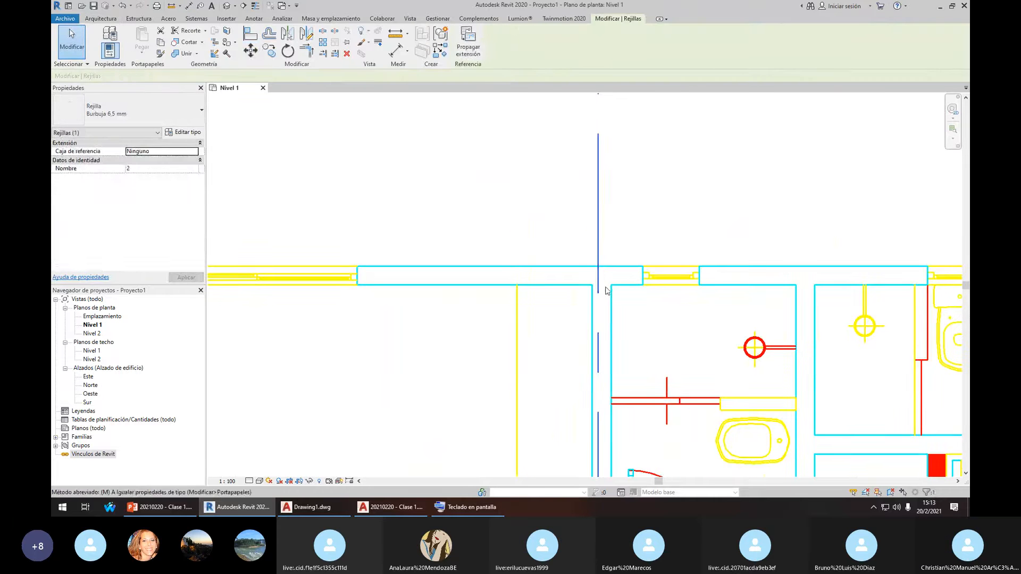
key("v")
left_click(598, 287)
left_click(611, 285)
scroll(611, 285, "up", 1)
key("m")
key("v")
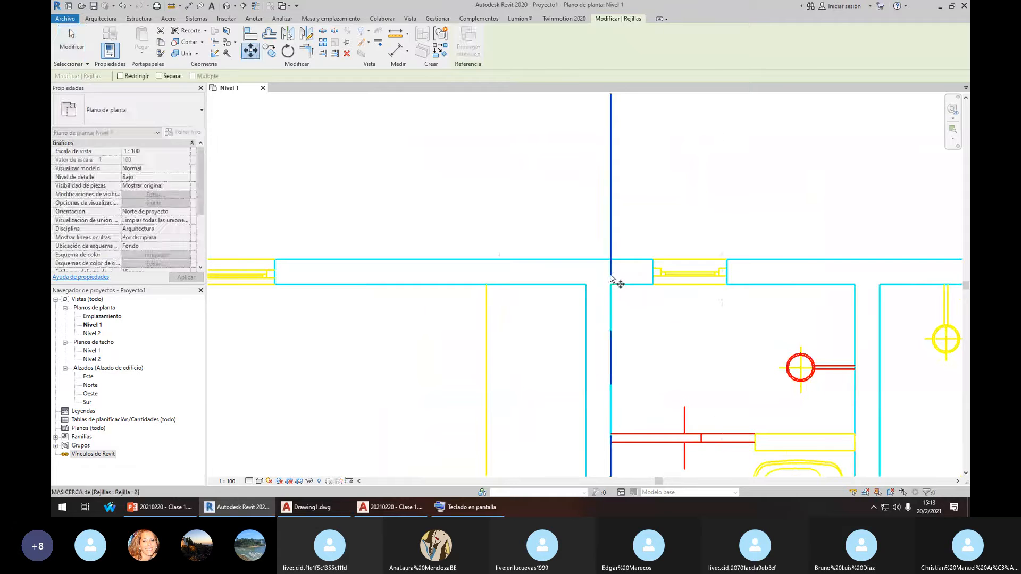
left_click(610, 275)
left_click(611, 288)
Try moving grid 2 left by 0.1, then undo that move
key("m")
key("v")
left_click(647, 331)
type(".")
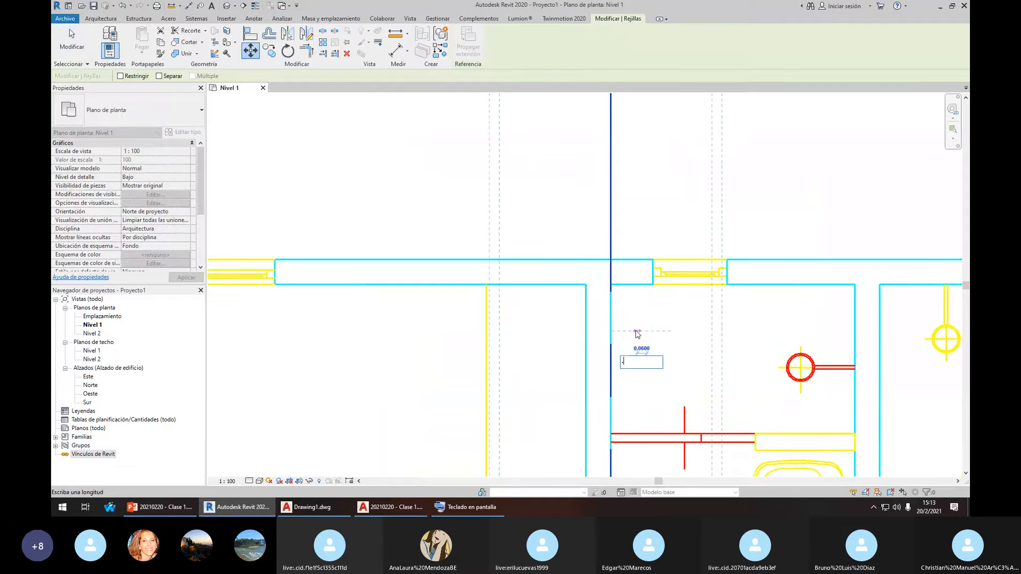
type("1")
key("Return")
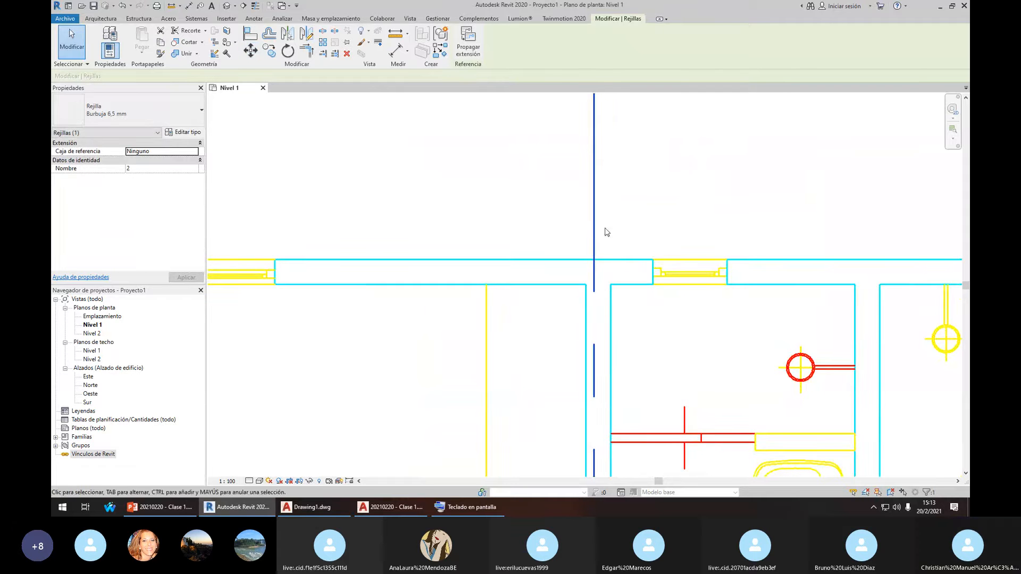
key("ctrl+z")
Move grid 2 left by 0.075 so it sits on the wall face
left_click(612, 229)
key("m")
key("v")
left_click(735, 224)
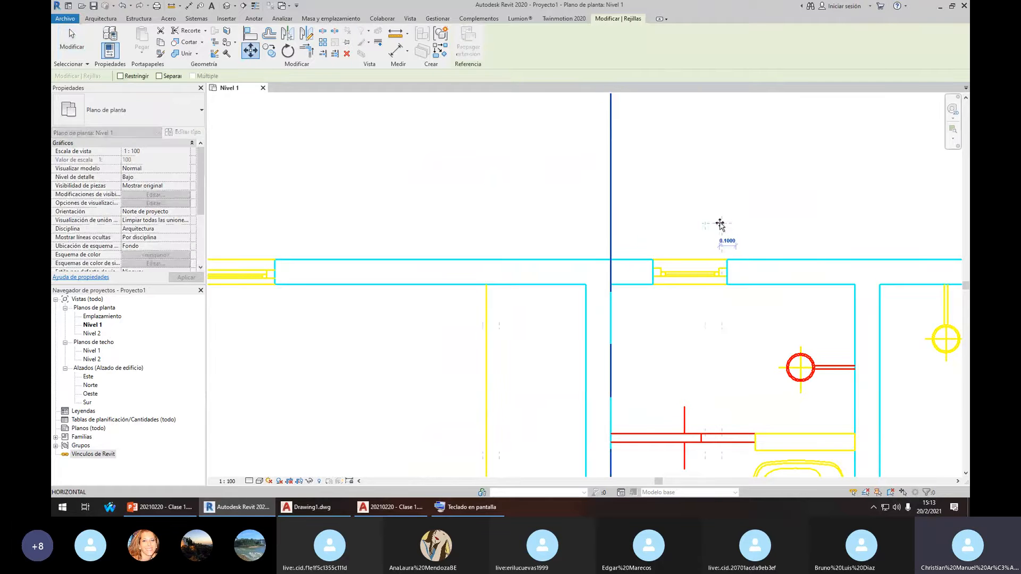
type(".075")
key("Return")
key("Escape")
key("Escape")
Select grid 1 to compare it with grid 2's new position
scroll(533, 194, "down", 6)
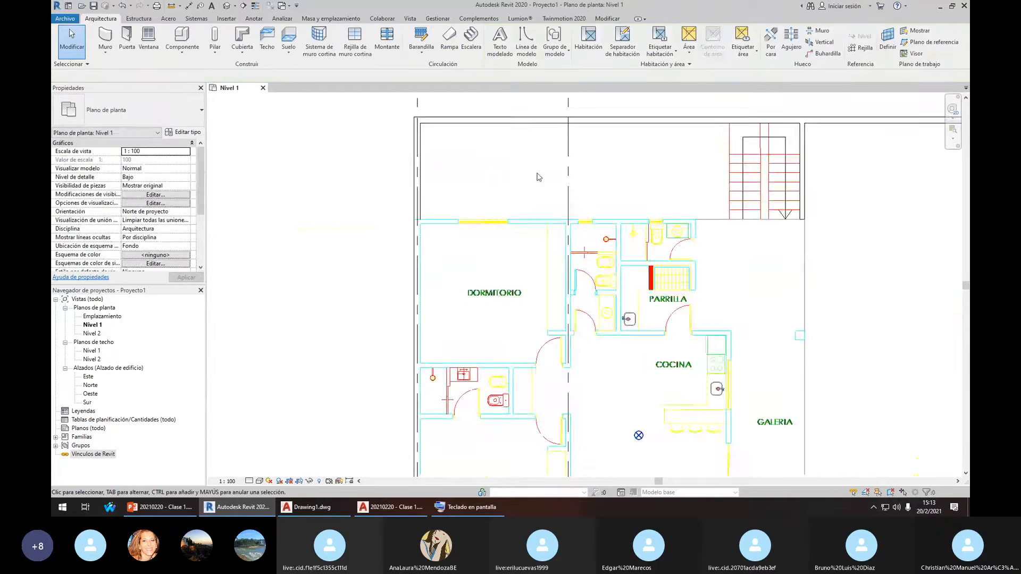
left_click(505, 141)
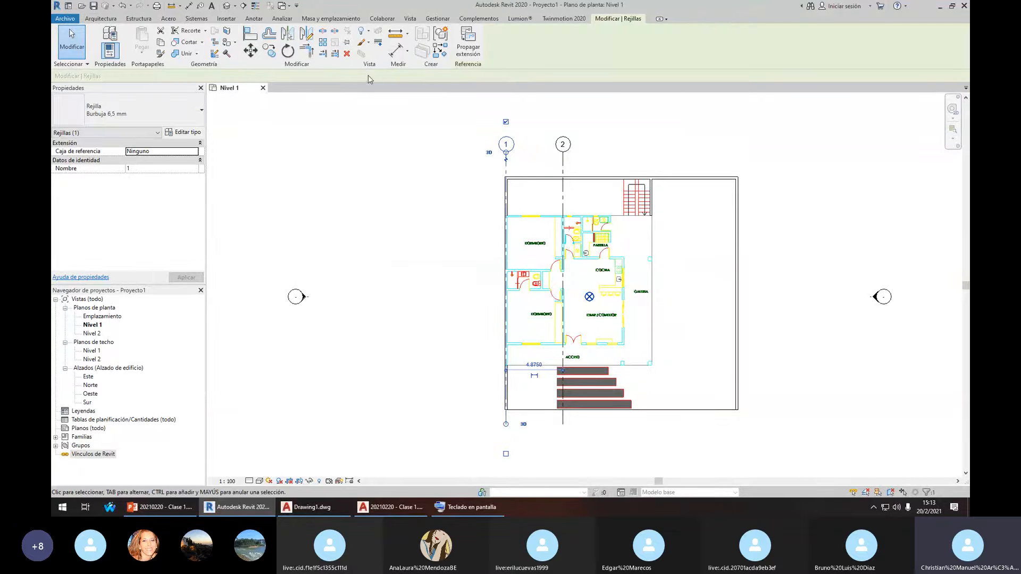
scroll(515, 162, "up", 2)
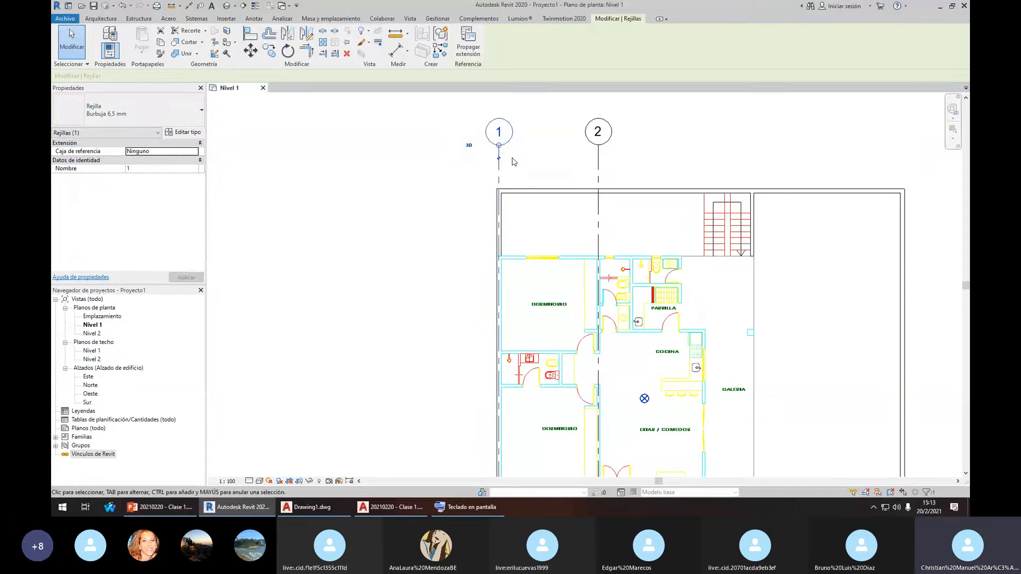
scroll(553, 171, "down", 1)
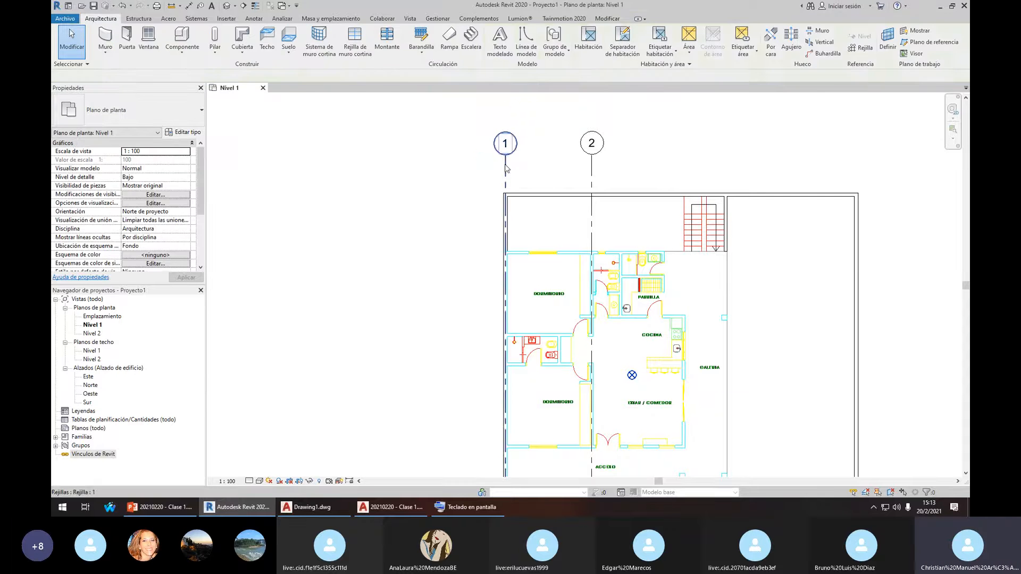
Draw horizontal grid line 3 across the plan with the GR command
key("g")
key("r")
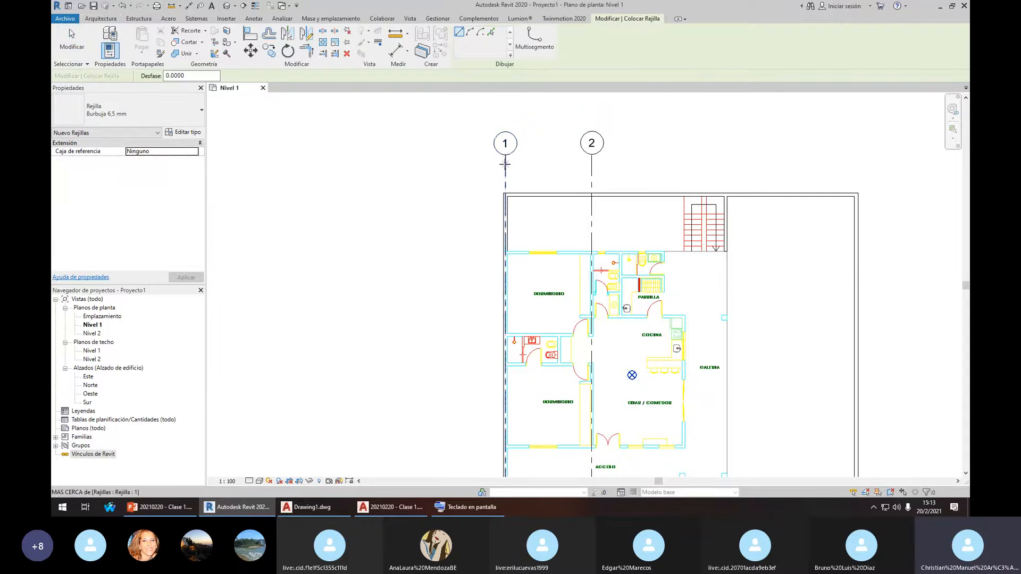
scroll(412, 208, "down", 2)
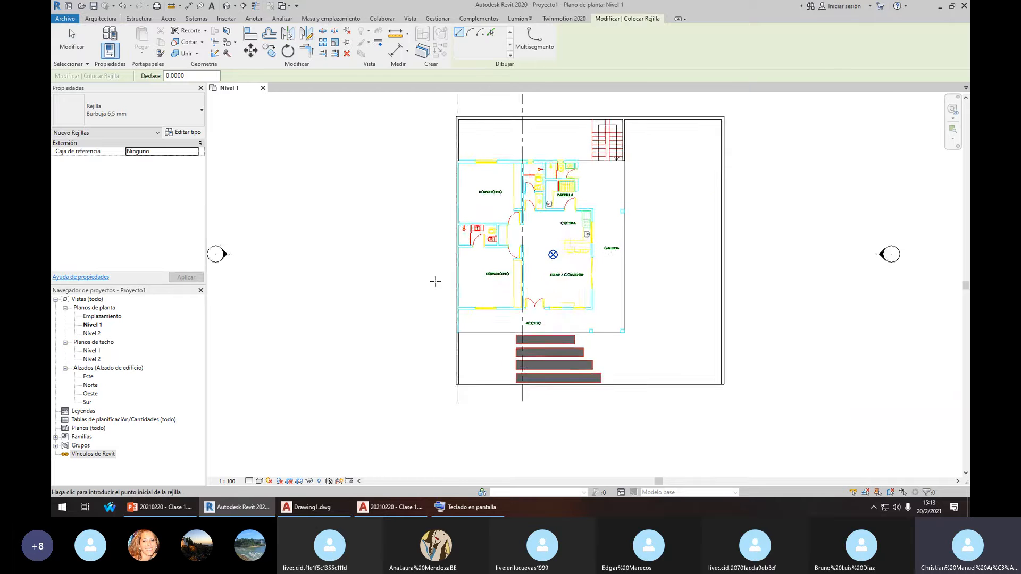
scroll(436, 237, "up", 2)
left_click(421, 217)
scroll(462, 218, "down", 1)
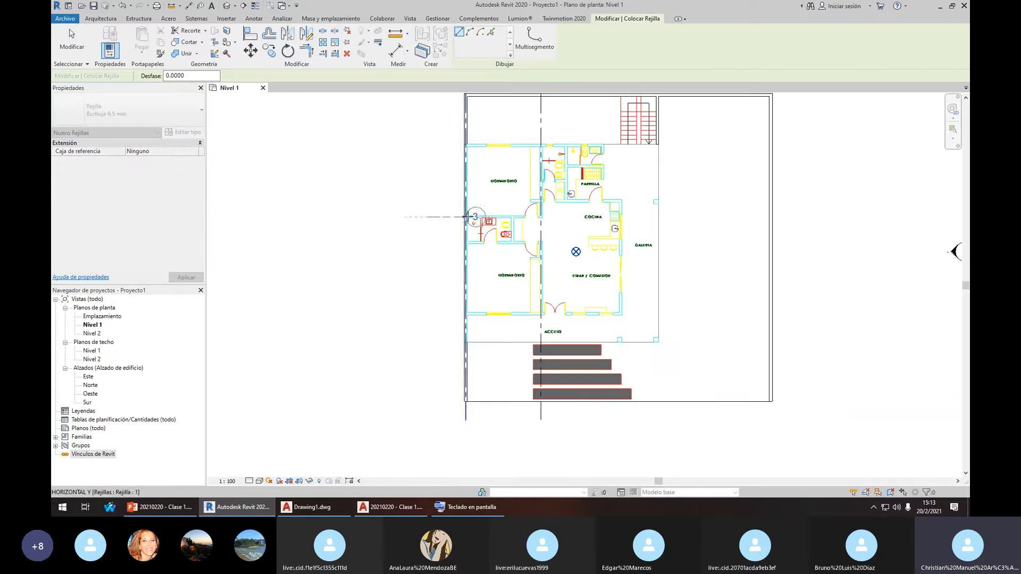
scroll(661, 225, "down", 1)
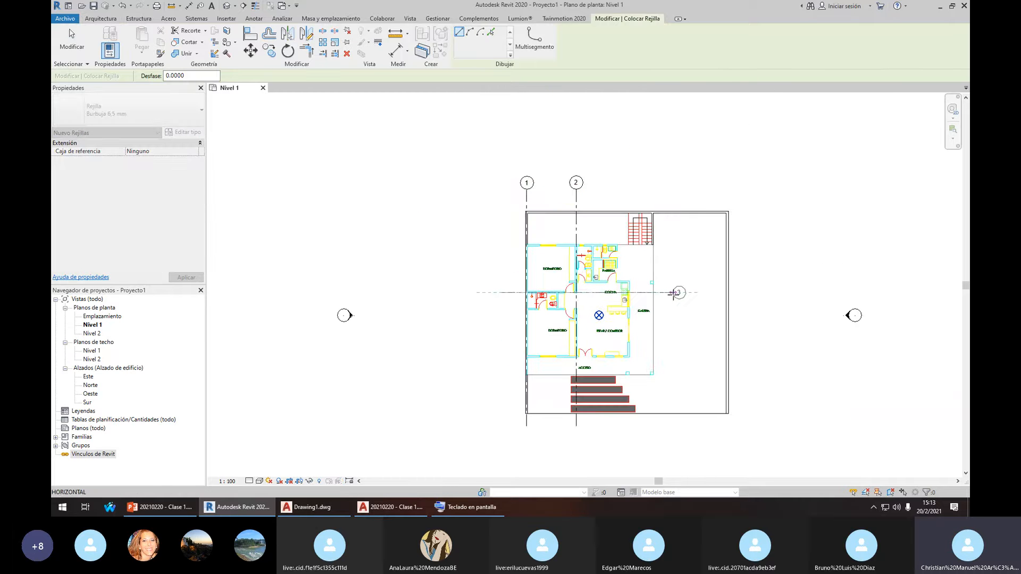
left_click(679, 293)
key("Escape")
key("Escape")
Align grid 3 to the bathroom wall face
scroll(550, 300, "up", 5)
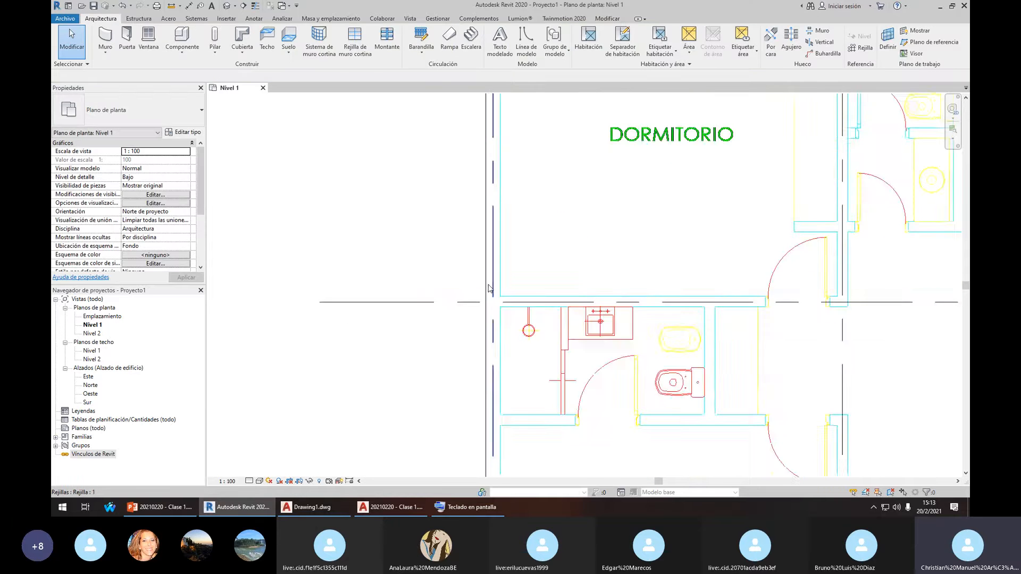
key("l")
left_click(531, 312)
left_click(527, 303)
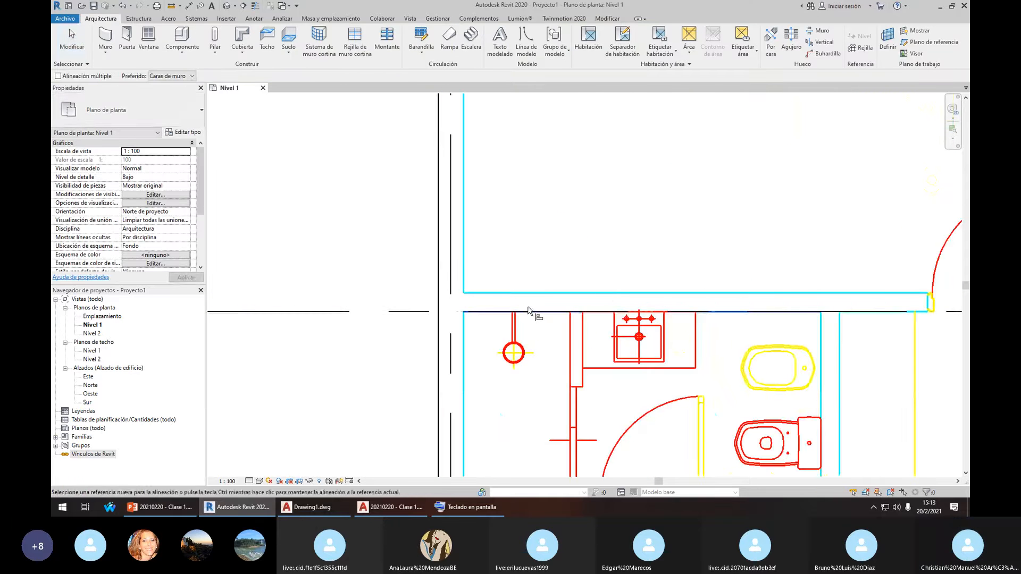
key("Escape")
key("Escape")
Move grid 3 up by 0.175, then undo that move
left_click(483, 312)
scroll(483, 311, "up", 2)
key("m")
key("v")
left_click(498, 312)
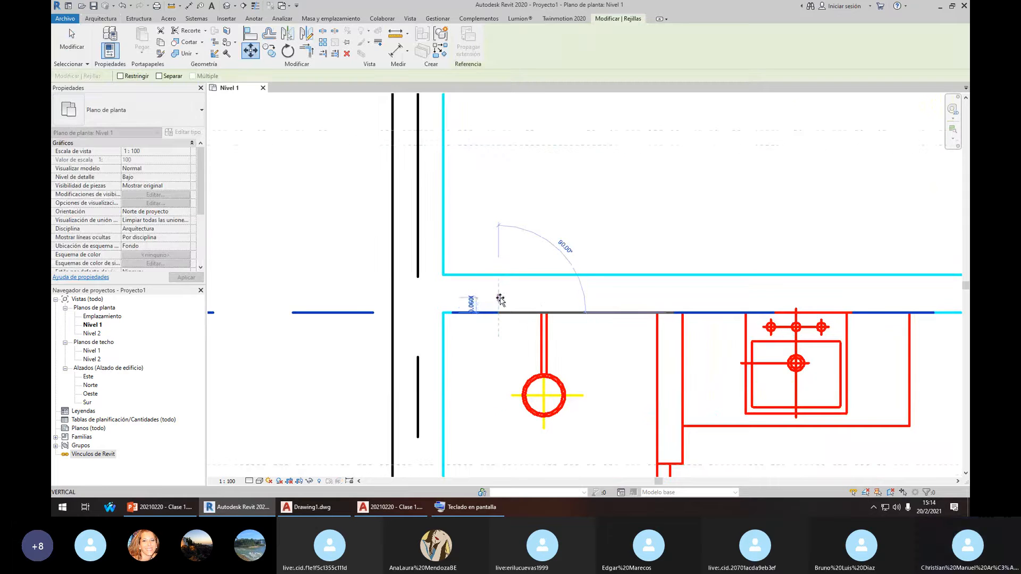
type(".175")
key("Return")
key("Escape")
key("ctrl+z")
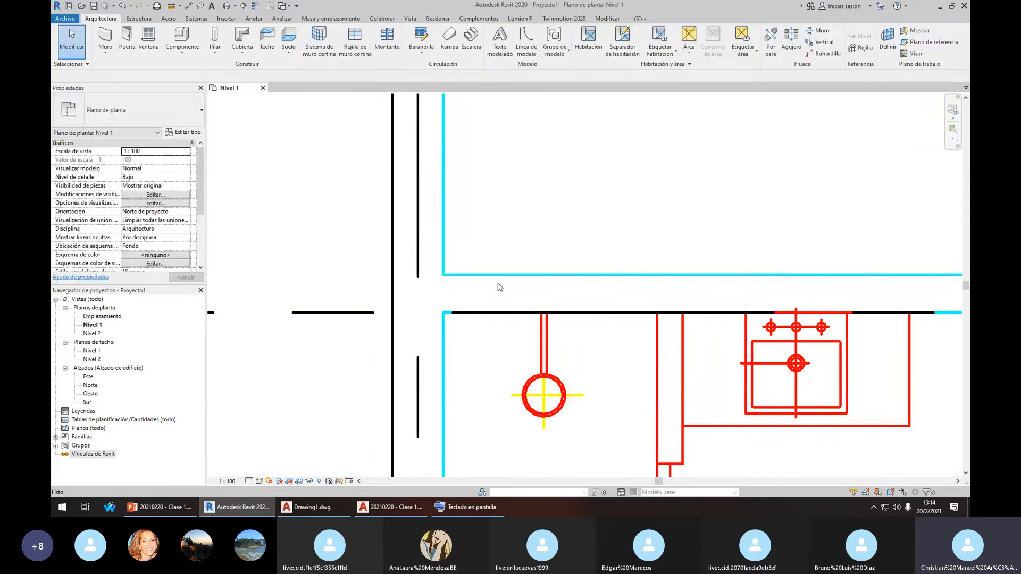
Move grid 3 up by 0.075 onto the wall
left_click(479, 312)
key("m")
key("v")
left_click(481, 307)
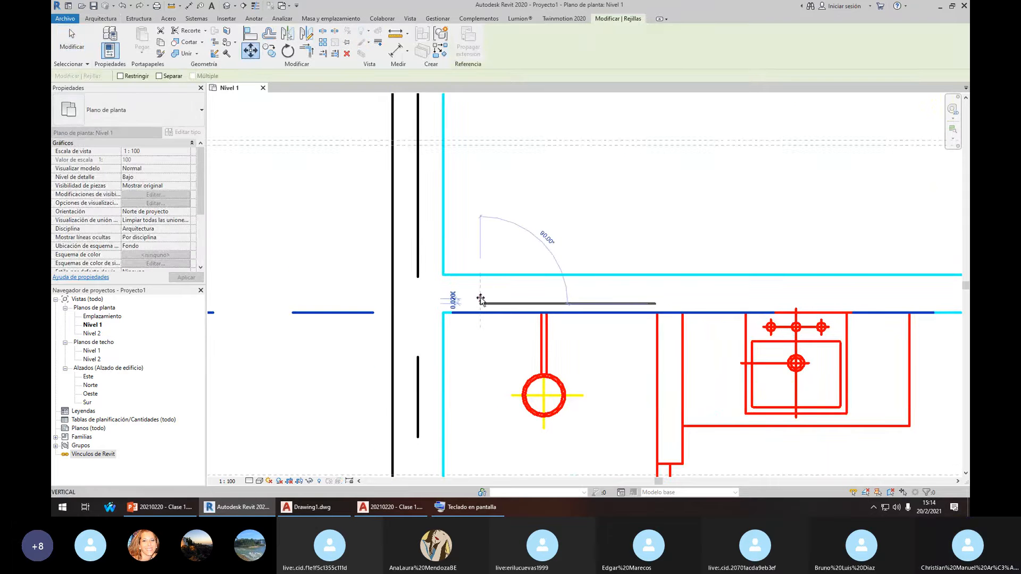
type(".075")
key("Return")
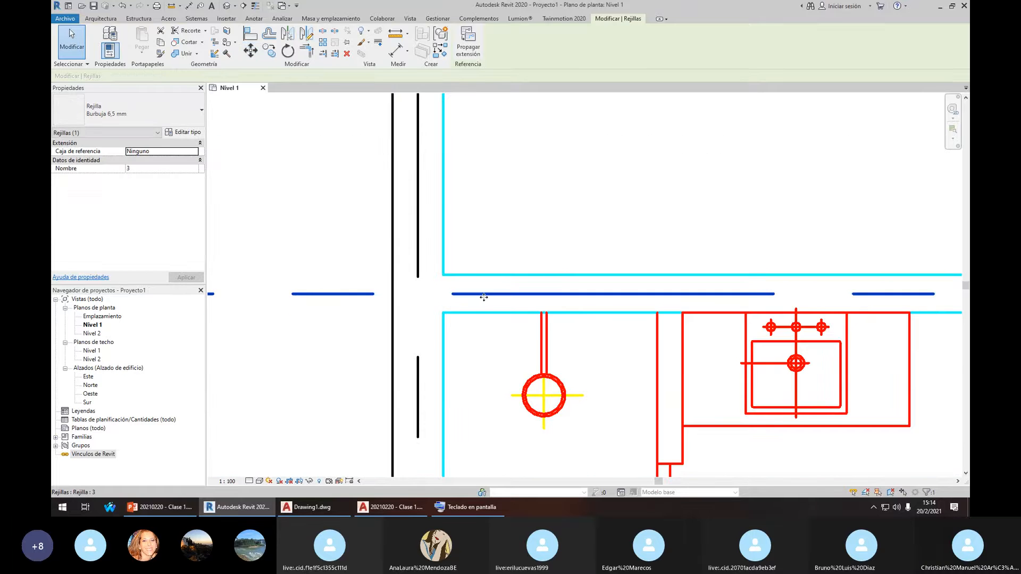
scroll(425, 297, "down", 3)
key("Escape")
Select grid 3 and start another move, then cancel it
left_click(425, 295)
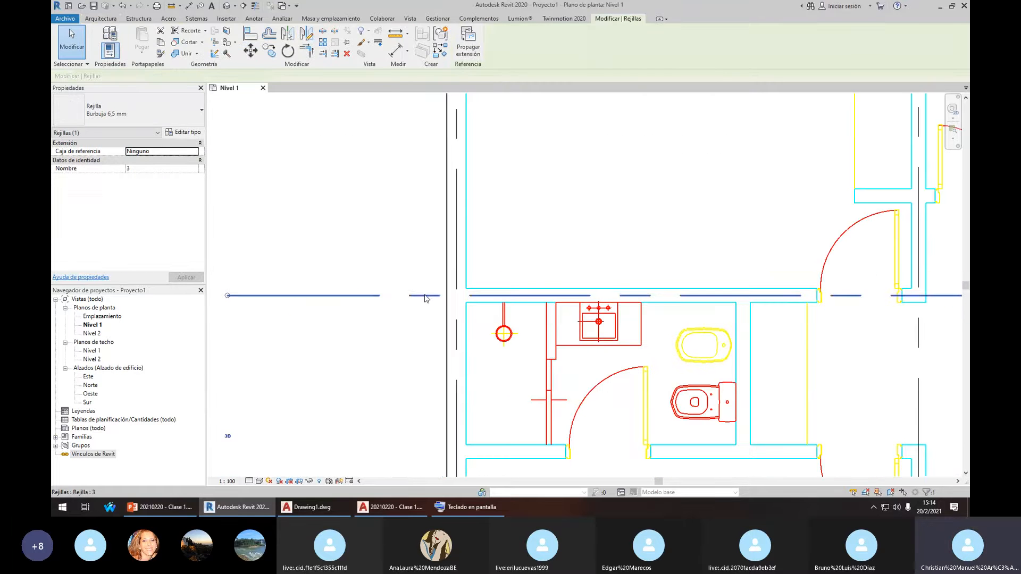
middle_click_drag(440, 279, 464, 292)
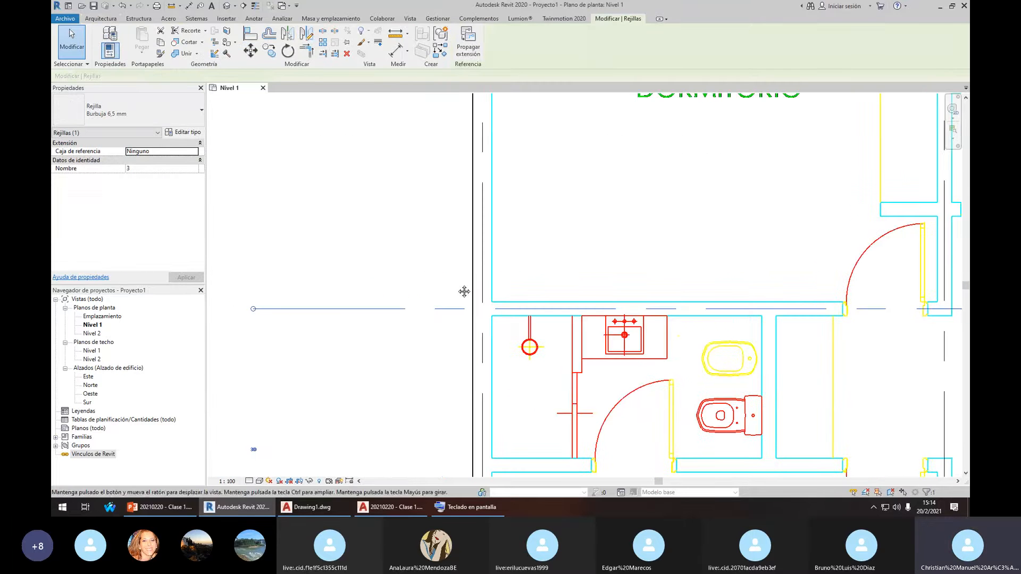
left_click(250, 51)
scroll(503, 302, "up", 5)
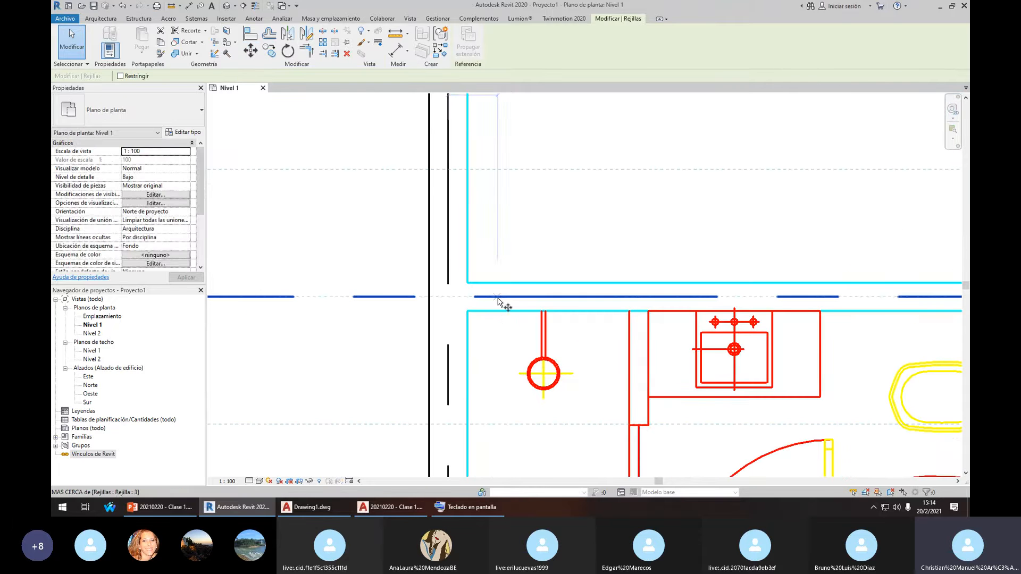
left_click(502, 297)
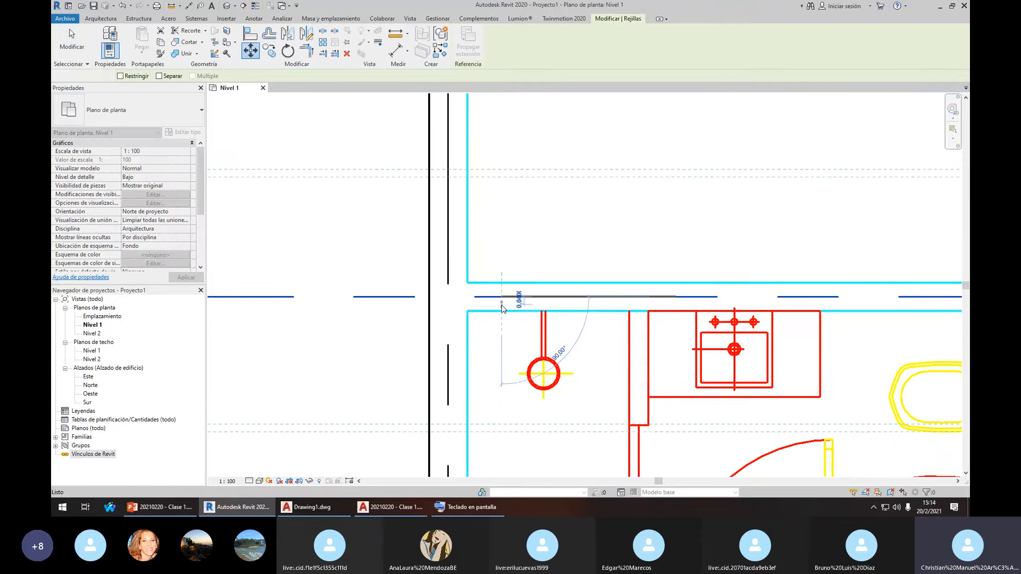
key("Escape")
key("Escape")
Show the Anotar (Annotate) tools
scroll(529, 250, "down", 8)
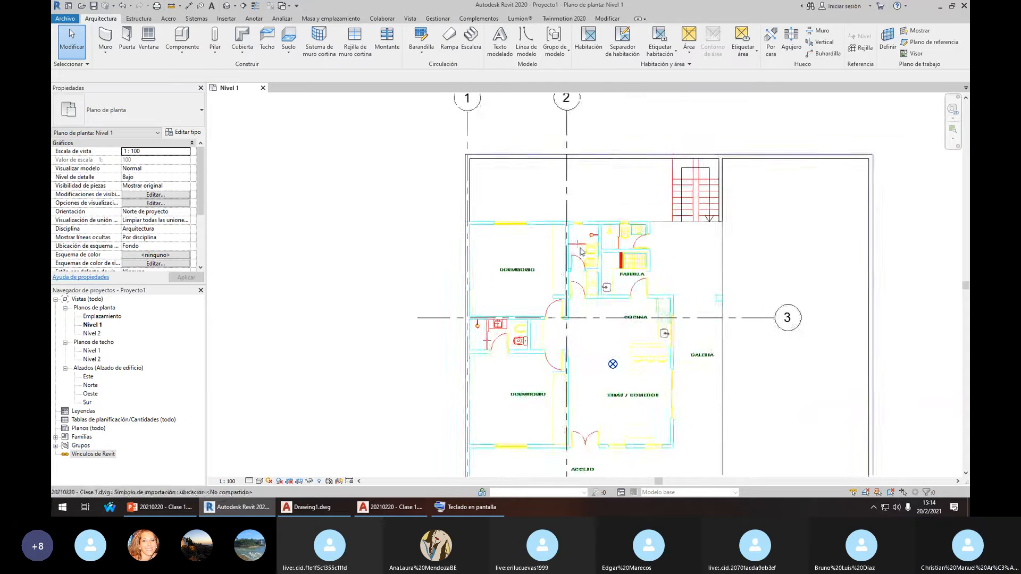
scroll(542, 193, "up", 1)
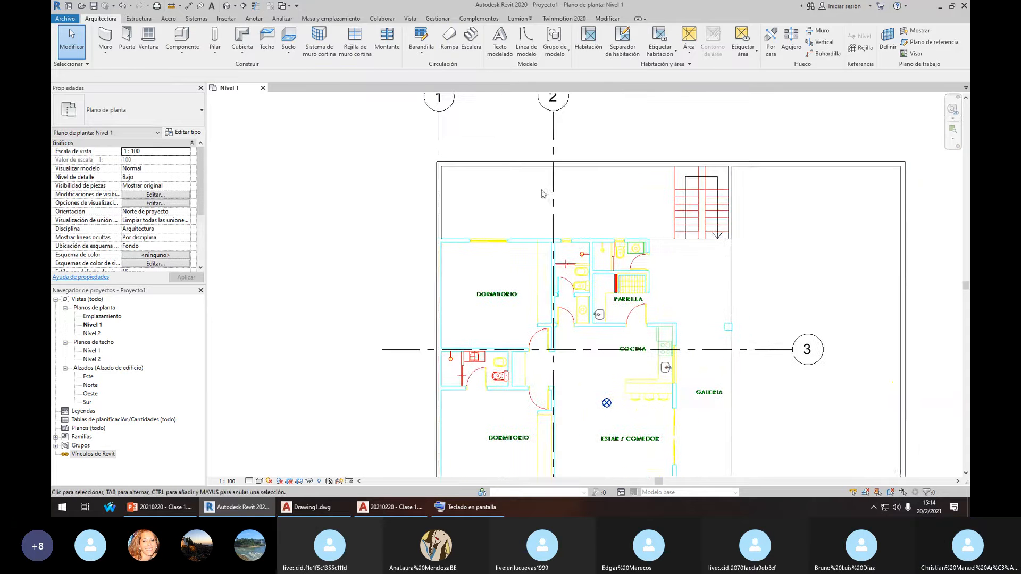
left_click(253, 19)
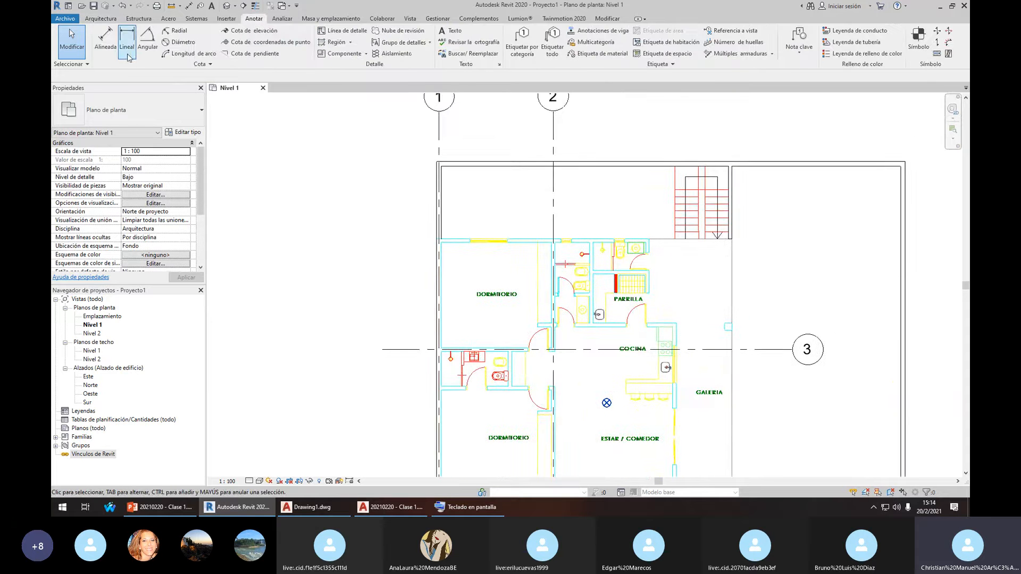
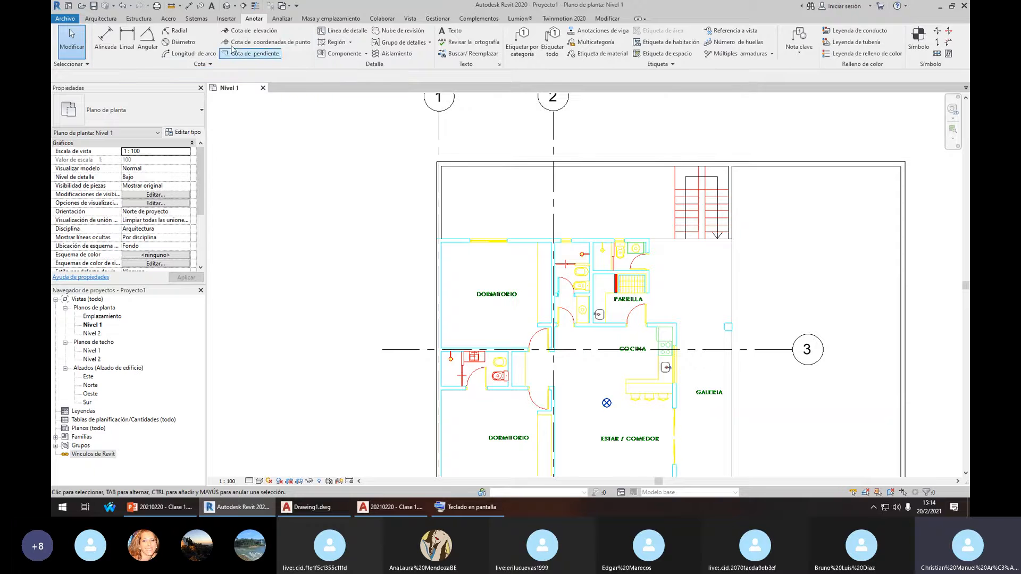
Copy grid 2 with CO to a new grid at the kitchen's east wall
scroll(577, 221, "down", 2)
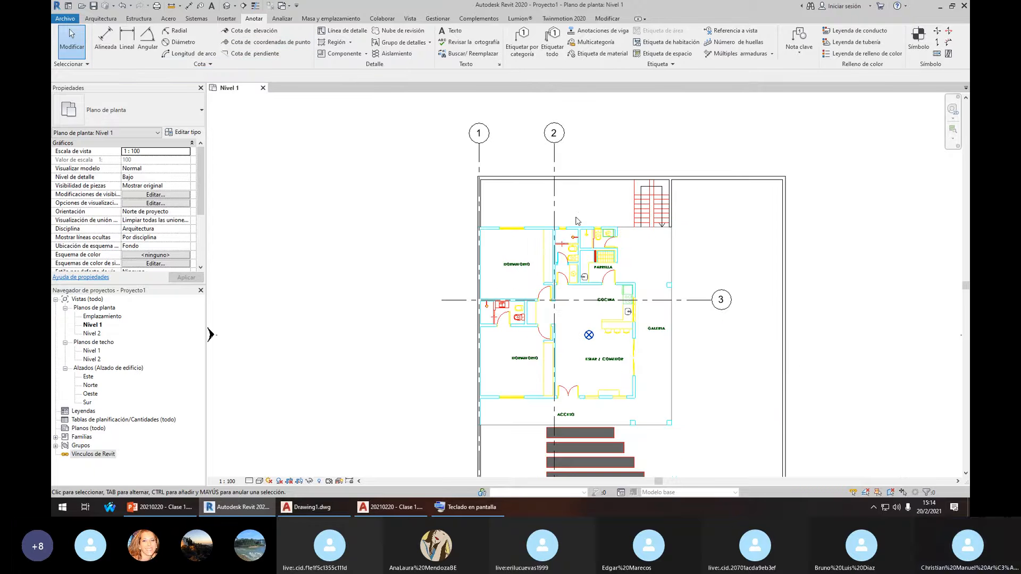
scroll(572, 222, "up", 2)
left_click(543, 201)
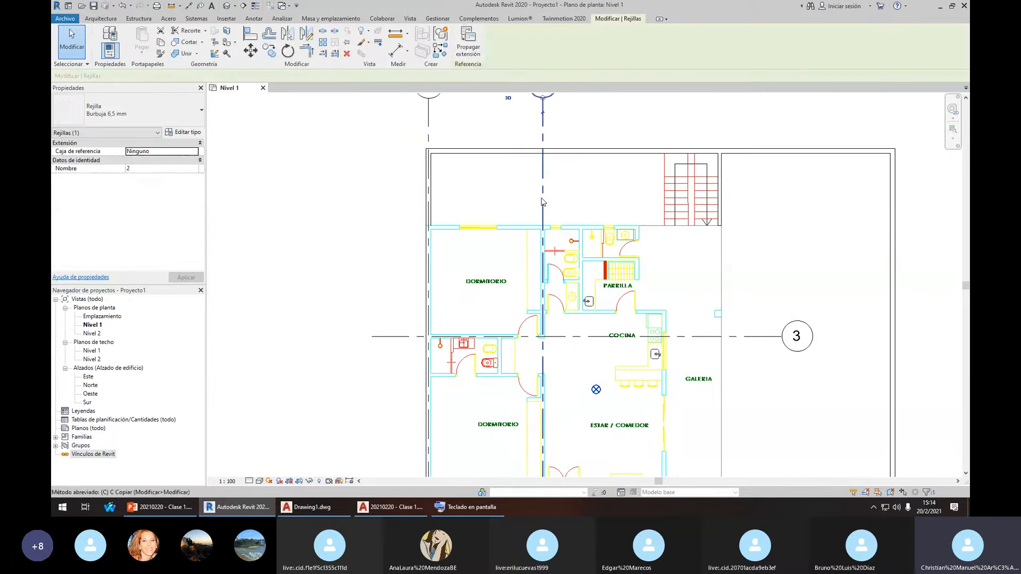
key("c")
key("o")
left_click(543, 199)
scroll(660, 252, "down", 2)
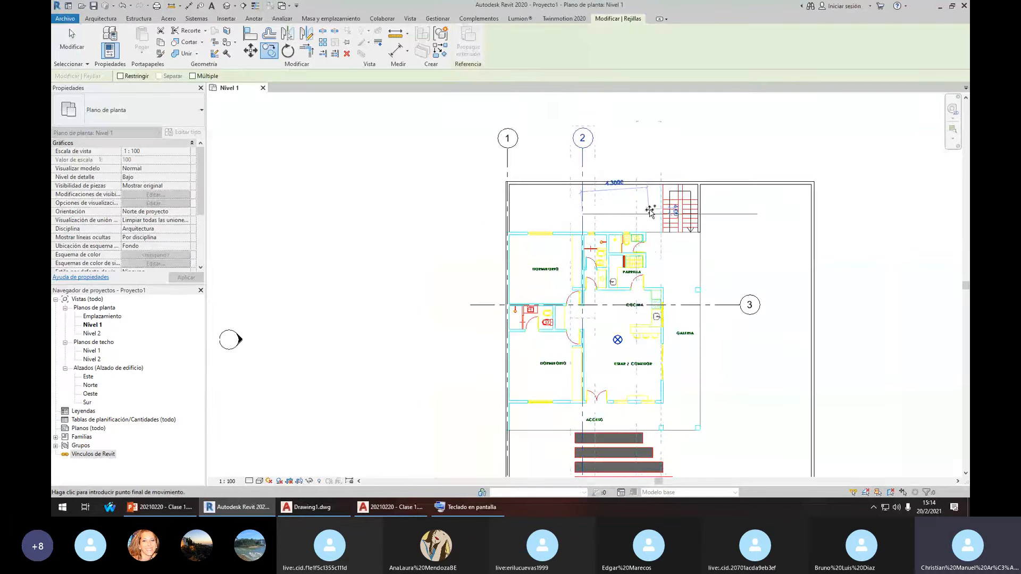
left_click(652, 212)
key("Escape")
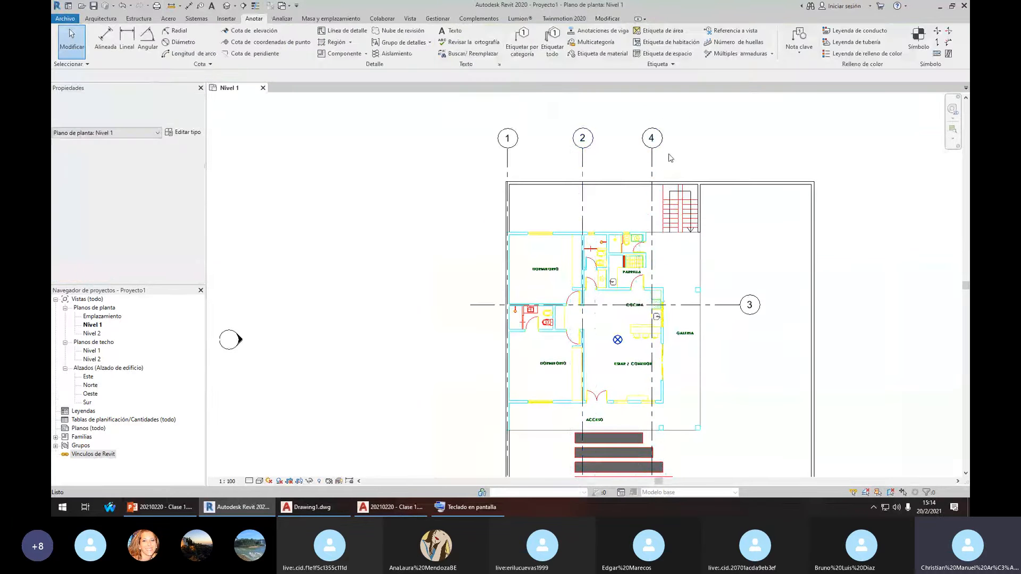
Renumber the new grid's bubble to 3
scroll(671, 158, "up", 3)
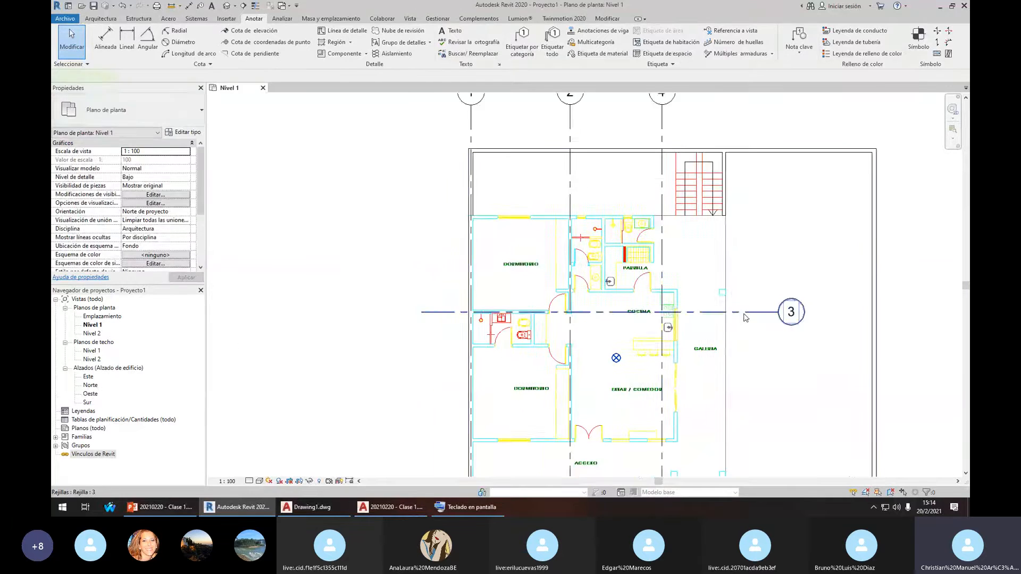
left_click(641, 133)
scroll(638, 132, "up", 2)
left_click(638, 132)
type("3")
left_click(713, 185)
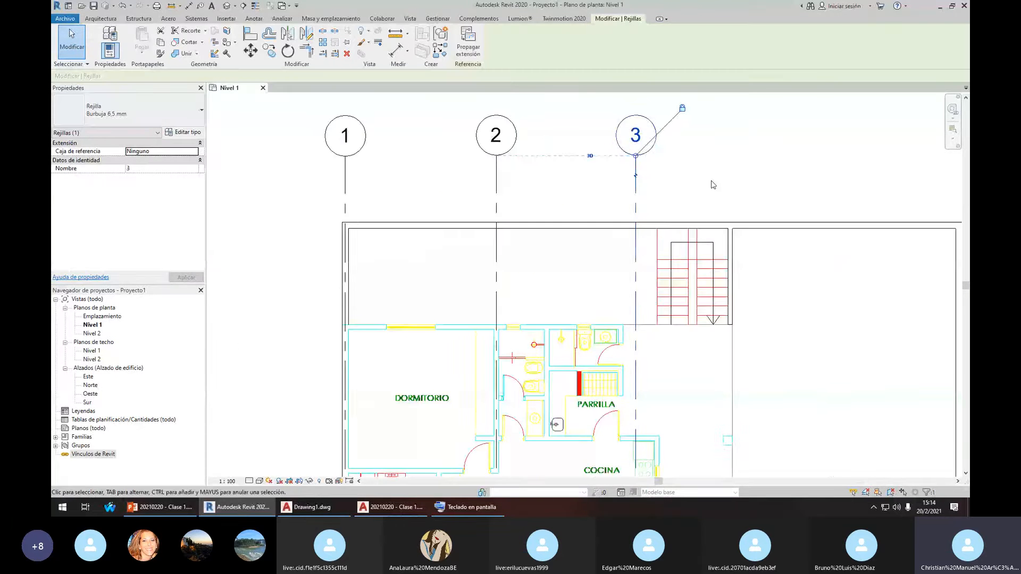
Pan to the kitchen and check the new vertical grid 3
scroll(713, 185, "down", 2)
middle_click_drag(687, 323, 674, 273)
scroll(674, 273, "up", 2)
key("Escape")
scroll(674, 275, "up", 2)
left_click(637, 199)
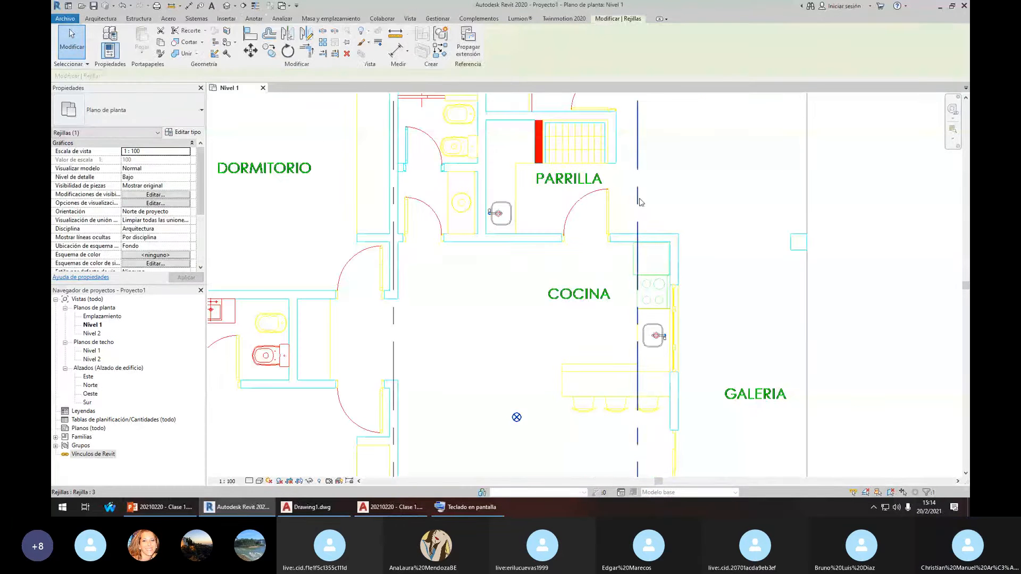
scroll(638, 200, "up", 2)
key("Escape")
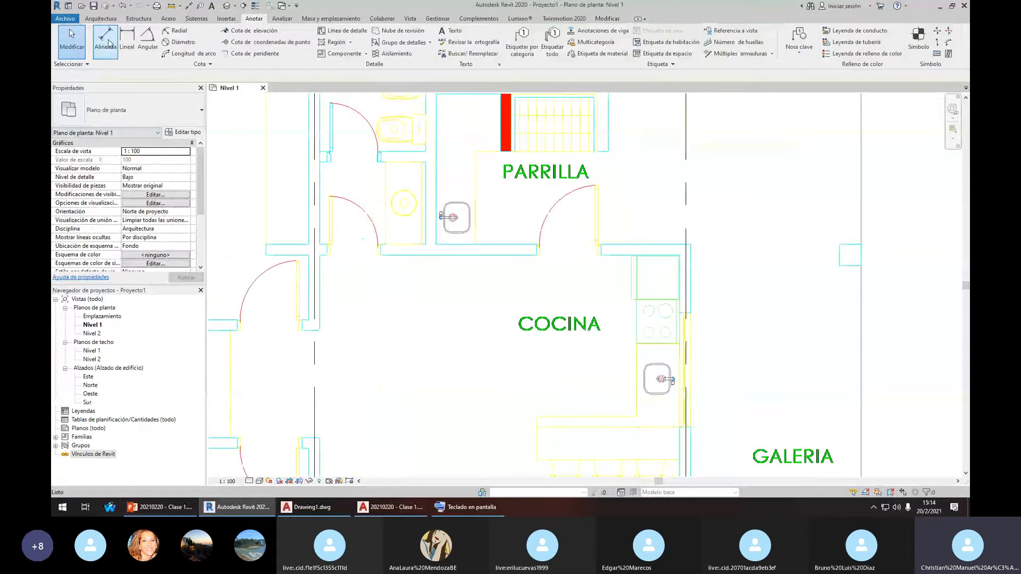
Add an aligned dimension (0.07) from grid 3 to the kitchen wall's outer face
left_click(126, 44)
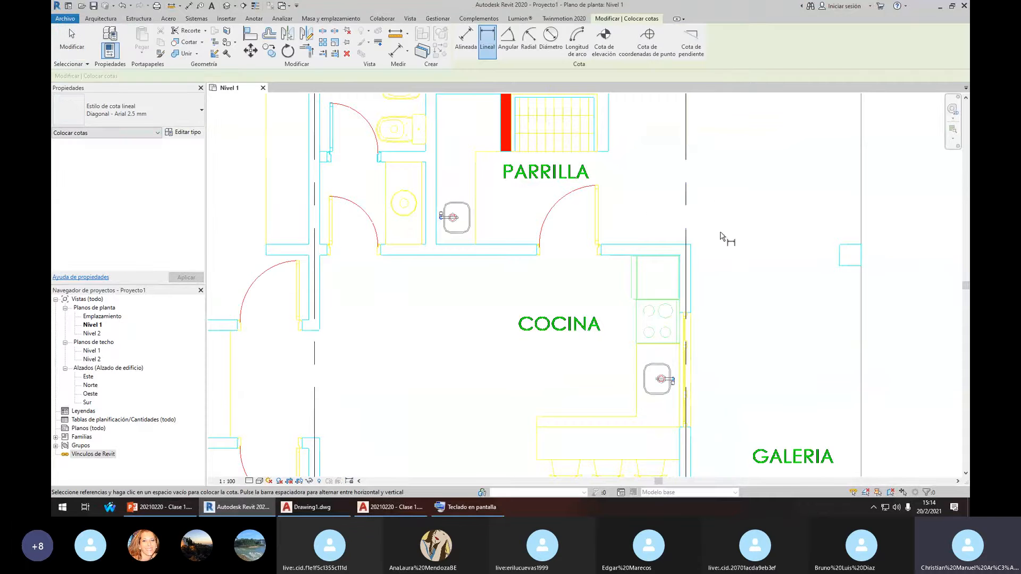
scroll(686, 263, "up", 3)
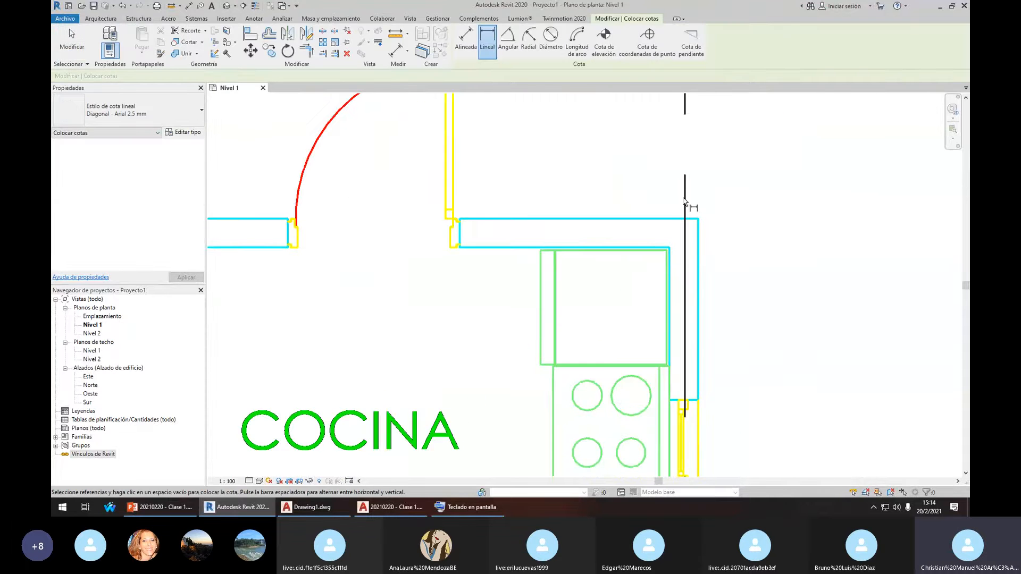
scroll(684, 202, "down", 3)
key("Escape")
key("d")
key("i")
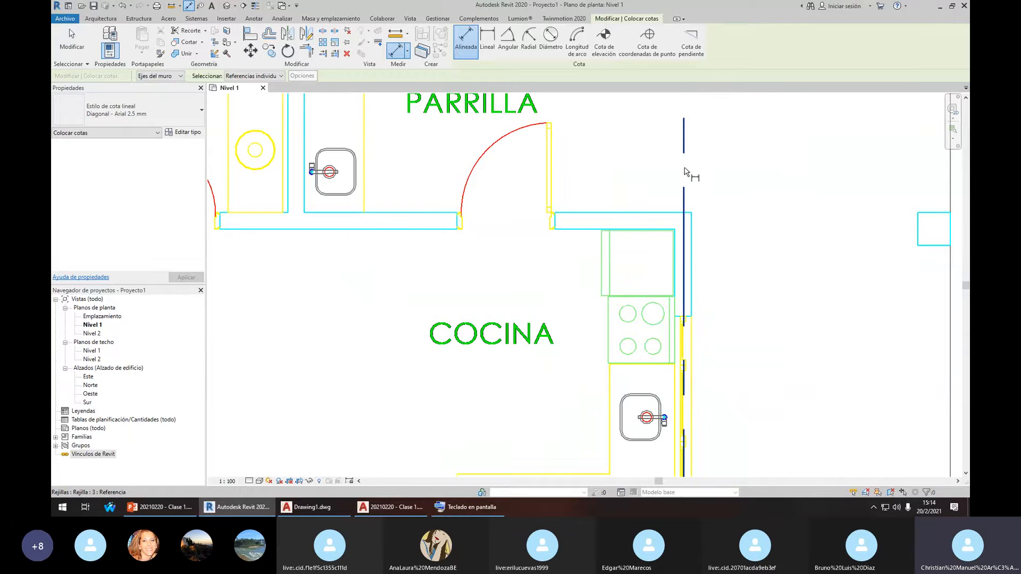
left_click(686, 186)
scroll(685, 232, "up", 1)
left_click(692, 229)
scroll(672, 224, "up", 3)
scroll(669, 223, "down", 5)
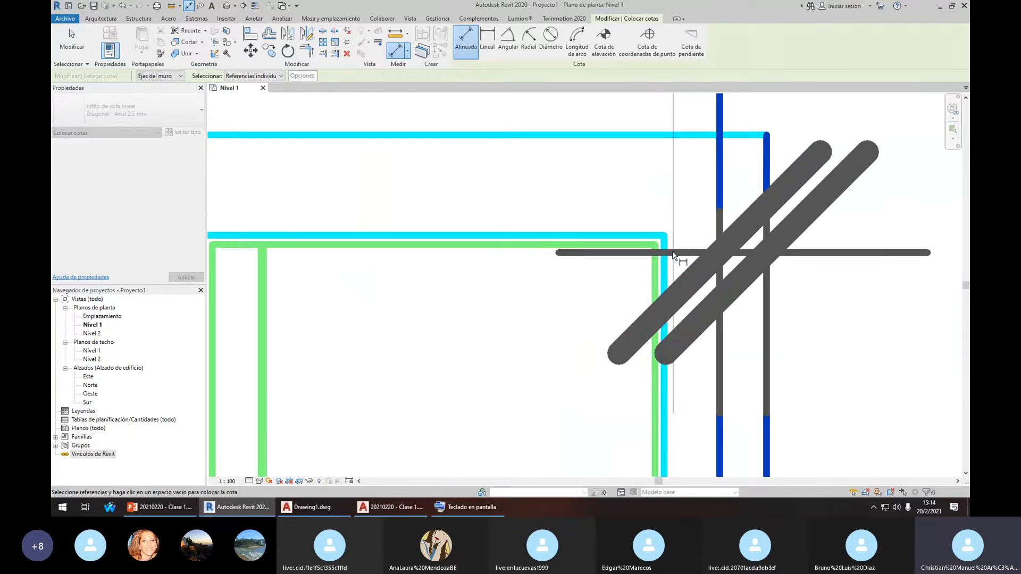
left_click(665, 193)
scroll(666, 193, "down", 1)
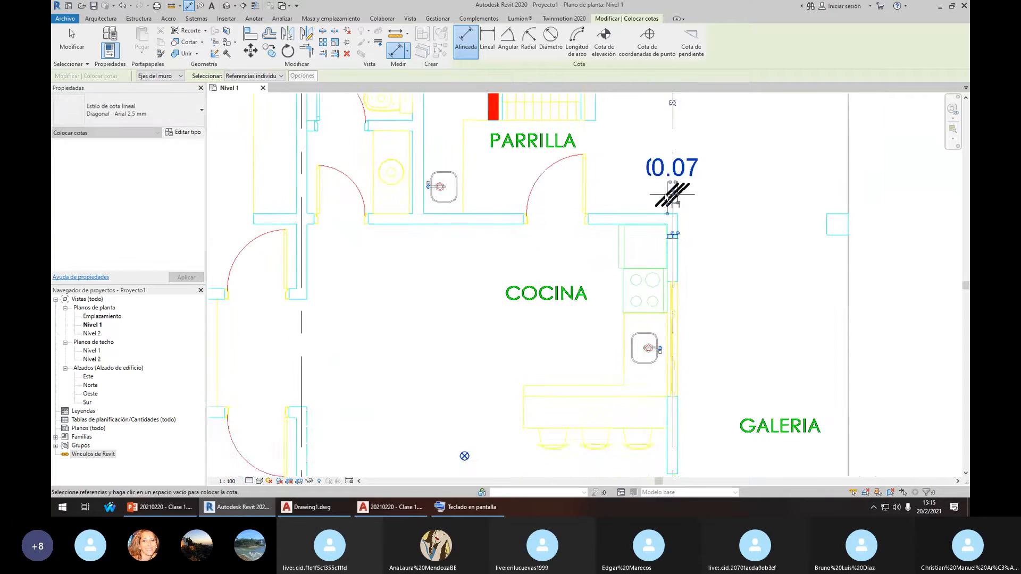
middle_click_drag(667, 194, 679, 249)
Try the EQ toggle on the 0.07 dimension, then cancel it
key("Escape")
key("Escape")
left_click(695, 229)
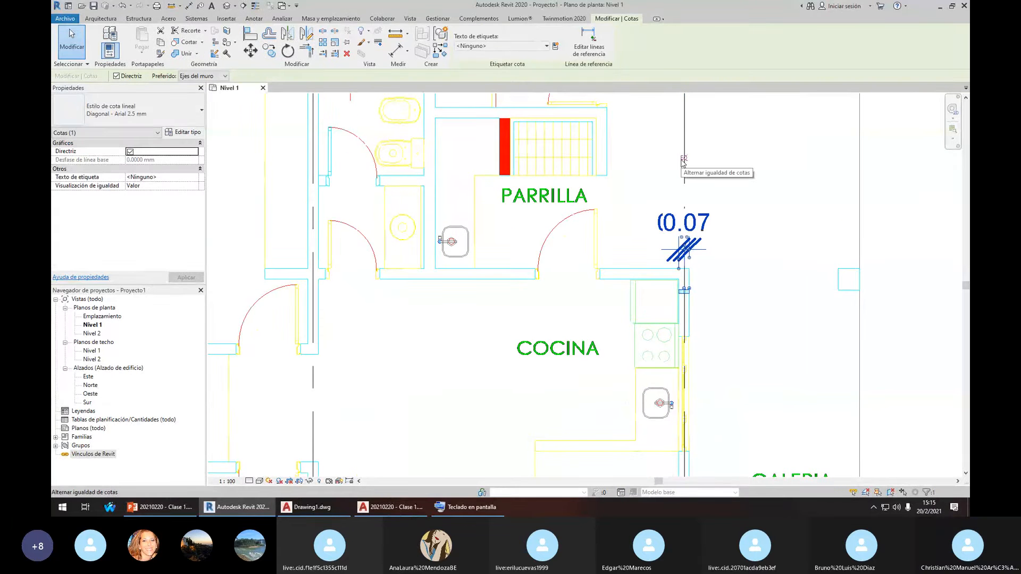
left_click(683, 160)
key("Escape")
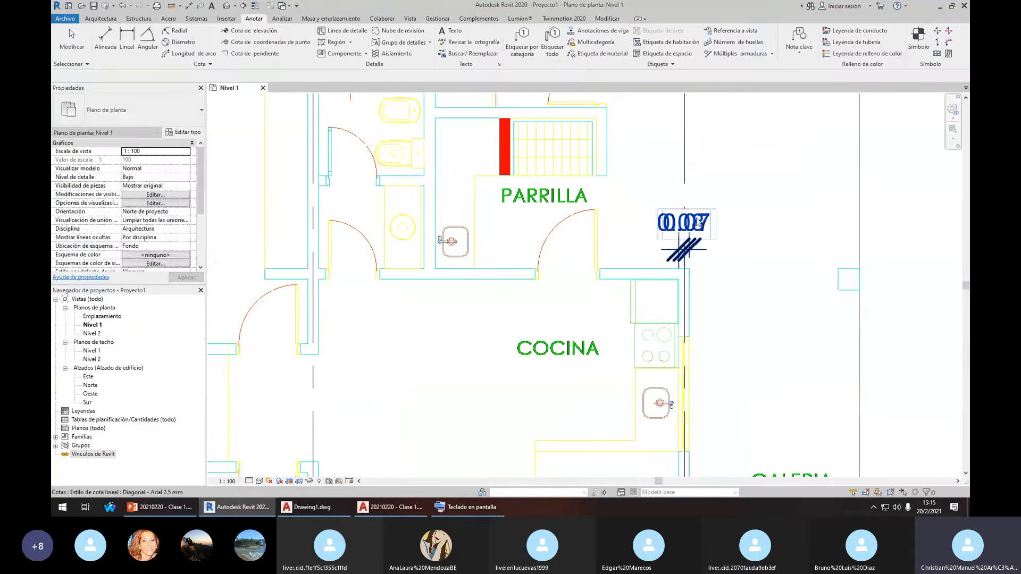
Nudge grid 3 right to 0.05 from the wall; retry EQ and dismiss the error
left_click(685, 165)
key("Right")
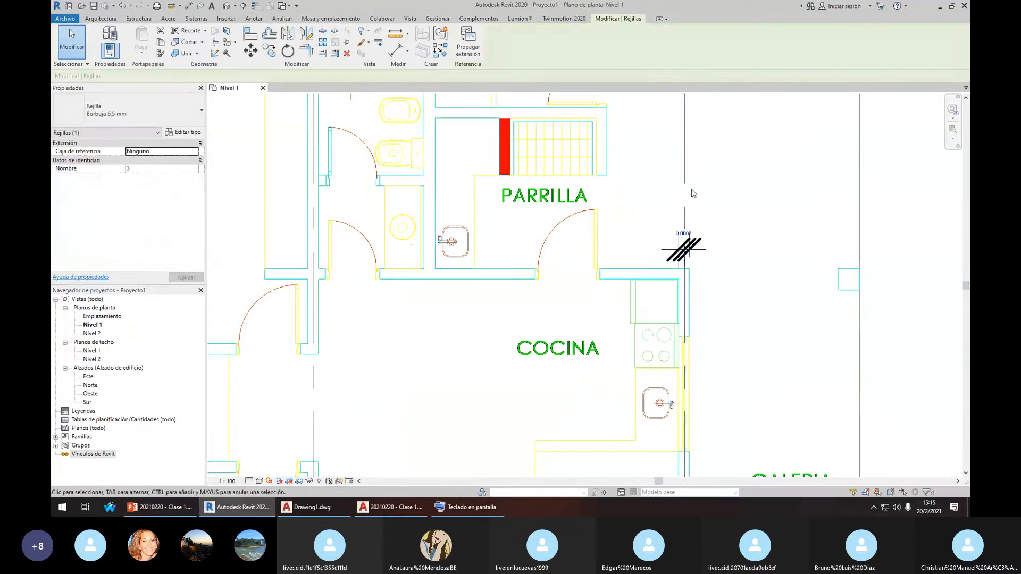
scroll(691, 192, "up", 2)
key("Escape")
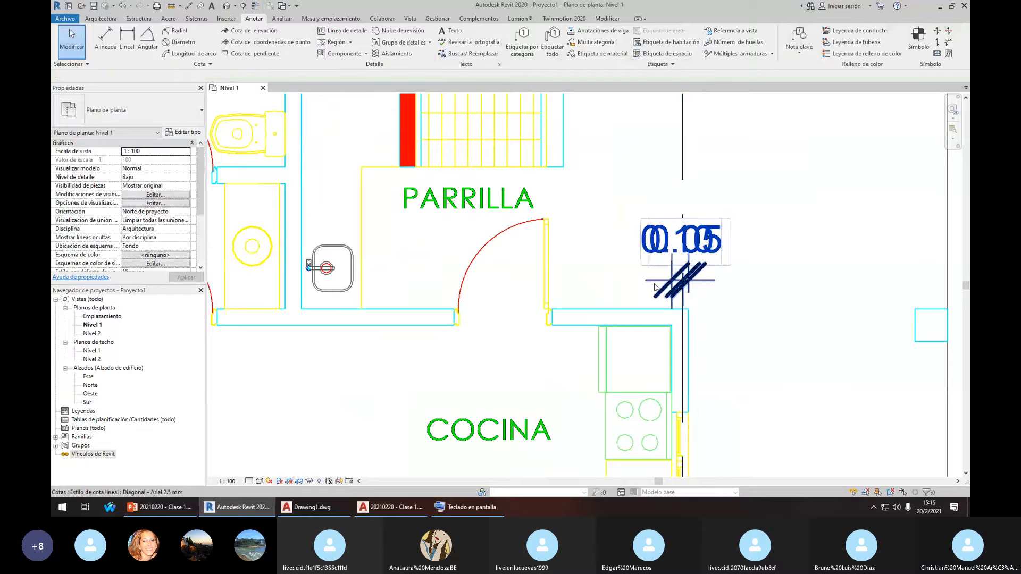
left_click(665, 290)
left_click(680, 141)
key("Escape")
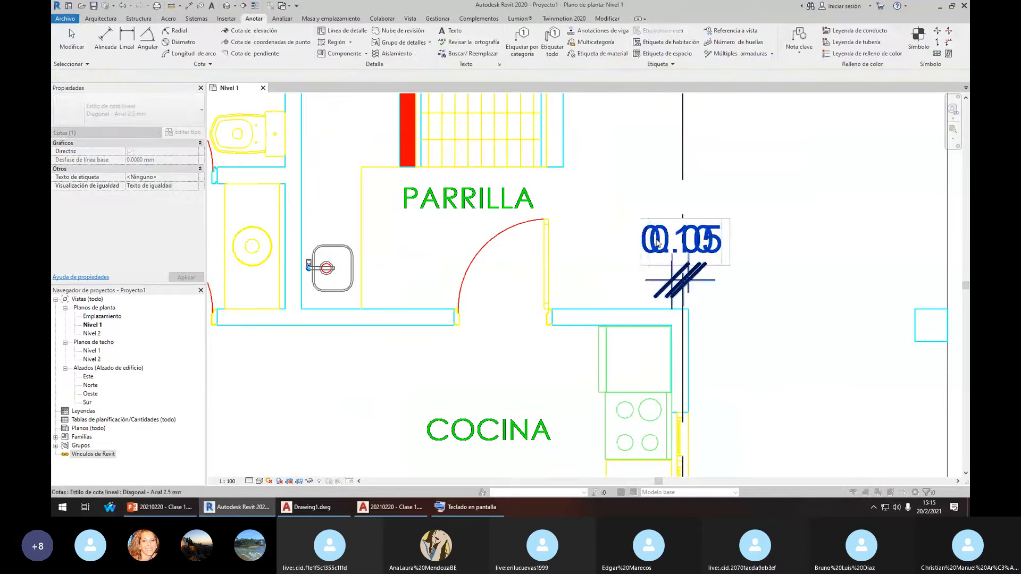
scroll(668, 242, "down", 4)
scroll(669, 202, "up", 3)
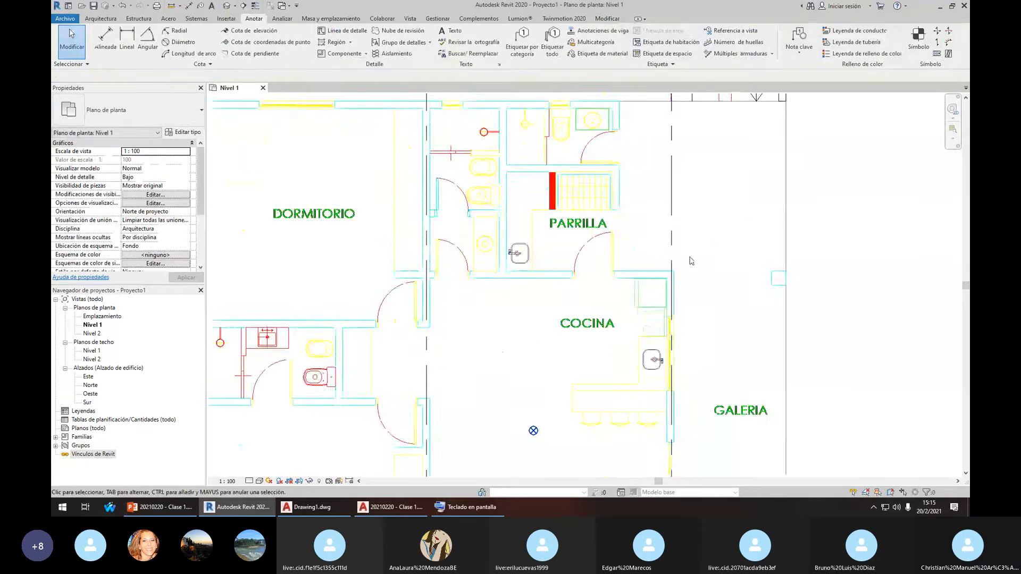
scroll(668, 194, "down", 1)
key("l")
key("i")
left_click(668, 191)
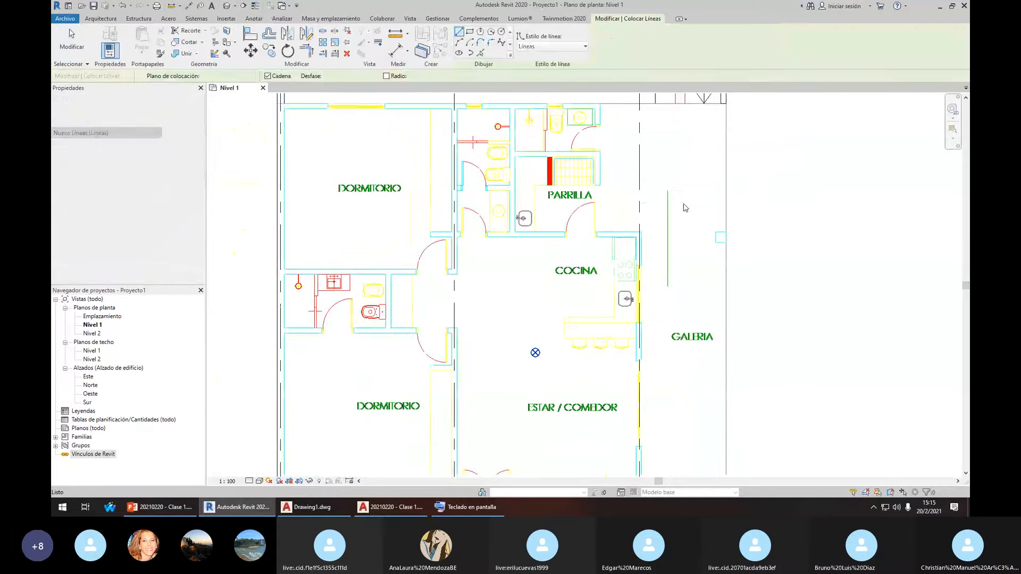
key("Escape")
left_click(697, 190)
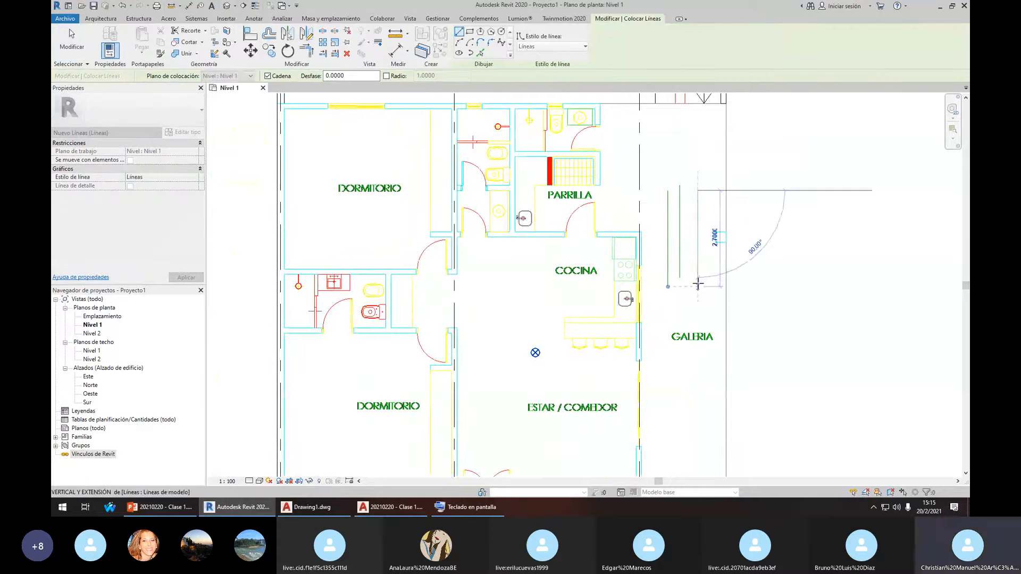
left_click(697, 286)
scroll(685, 223, "up", 2)
key("i")
left_click(655, 233)
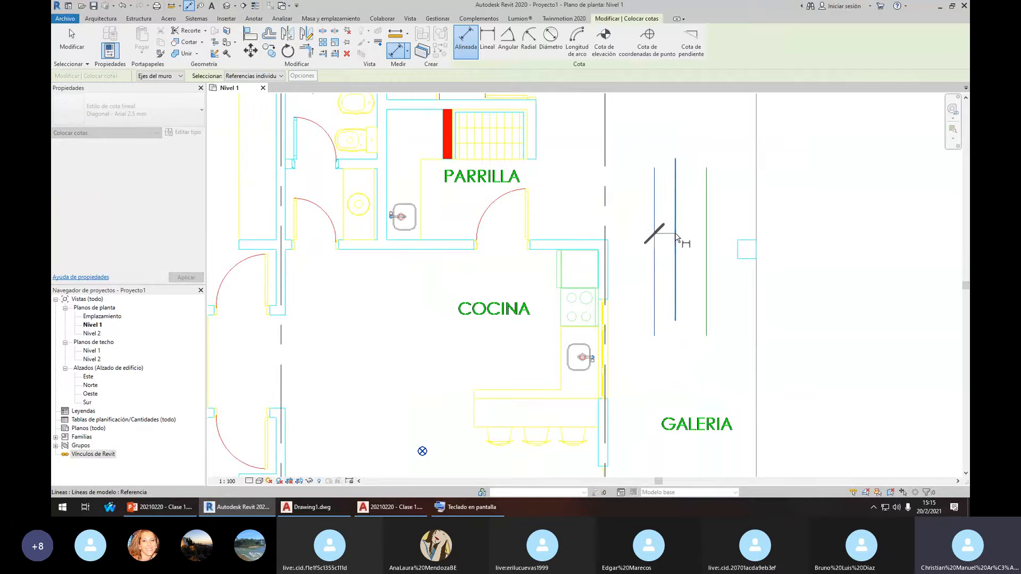
left_click(675, 234)
left_click(706, 234)
left_click(706, 235)
key("Escape")
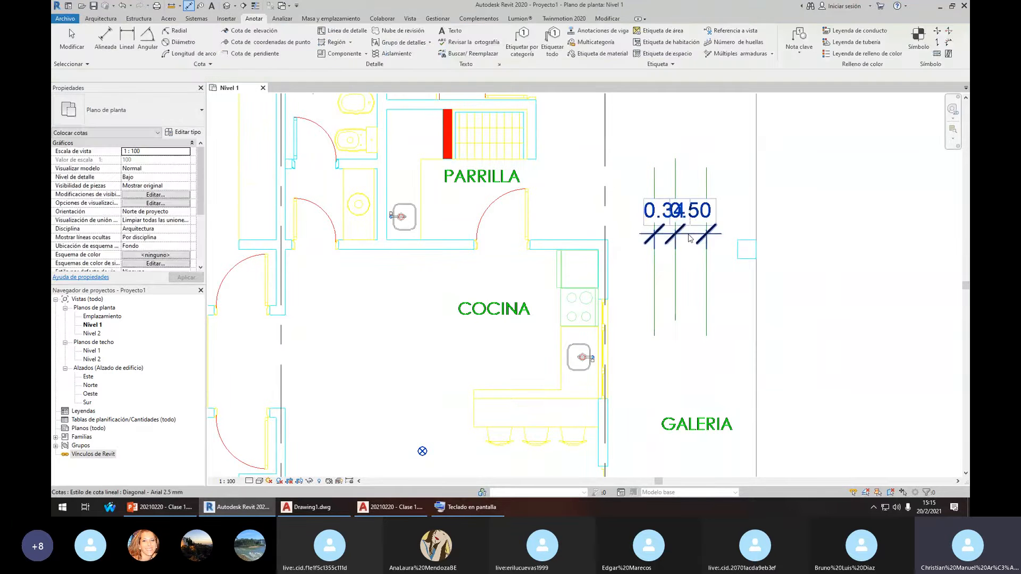
scroll(686, 207, "down", 2)
scroll(681, 197, "up", 1)
left_click(681, 197)
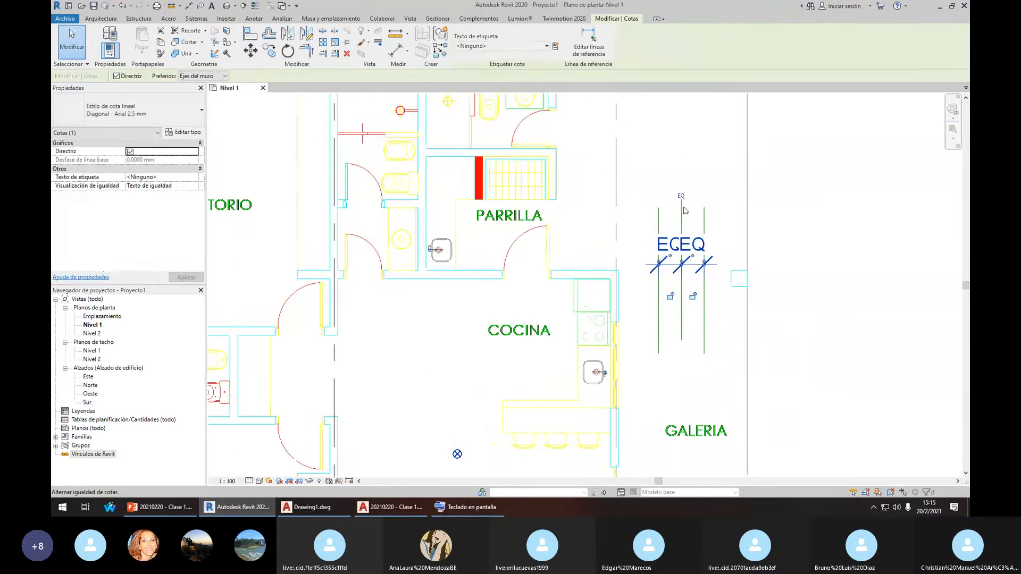
key("Escape")
left_click(675, 265)
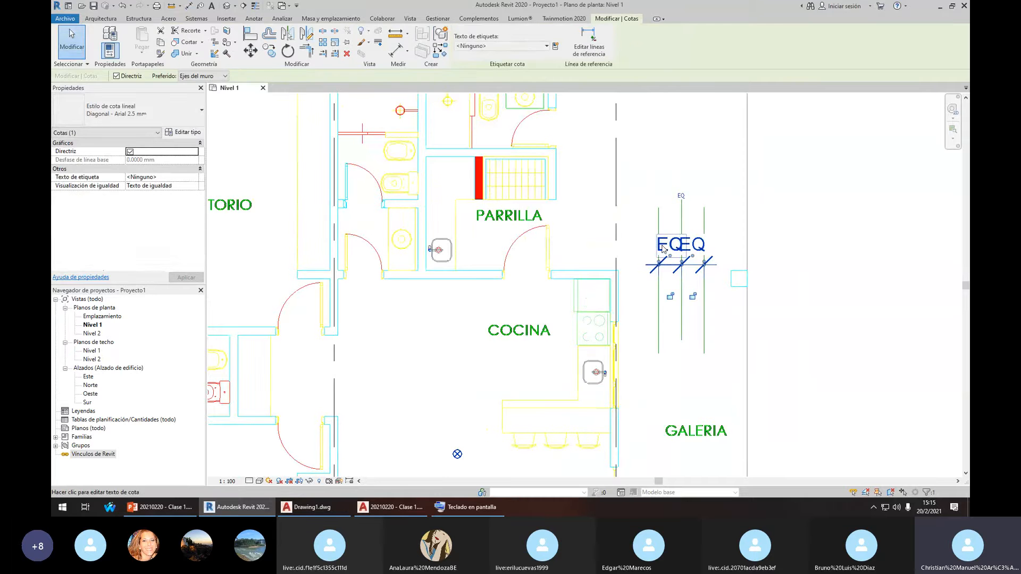
key("Delete")
left_click(781, 483)
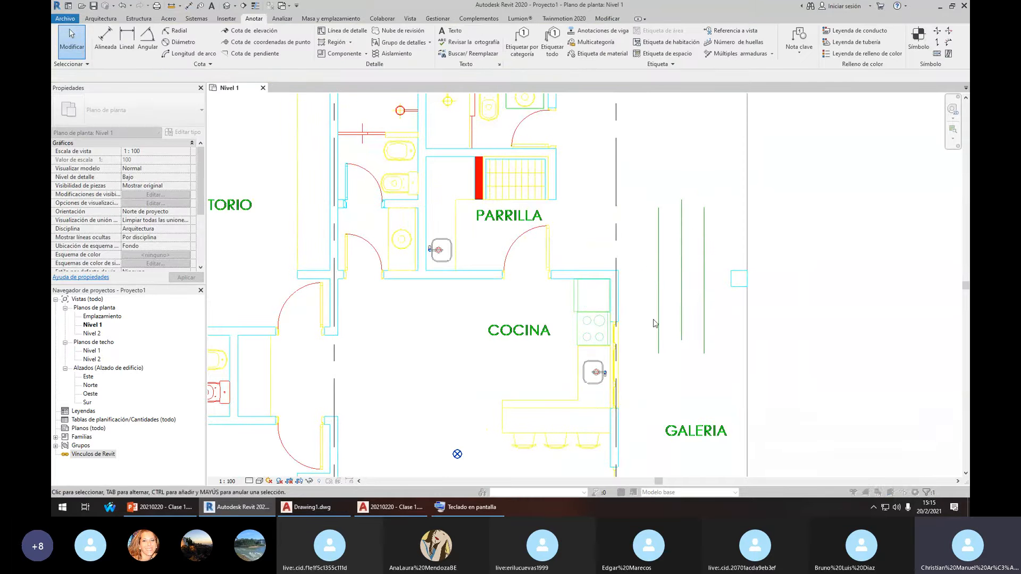
left_click(614, 271)
scroll(611, 270, "down", 1)
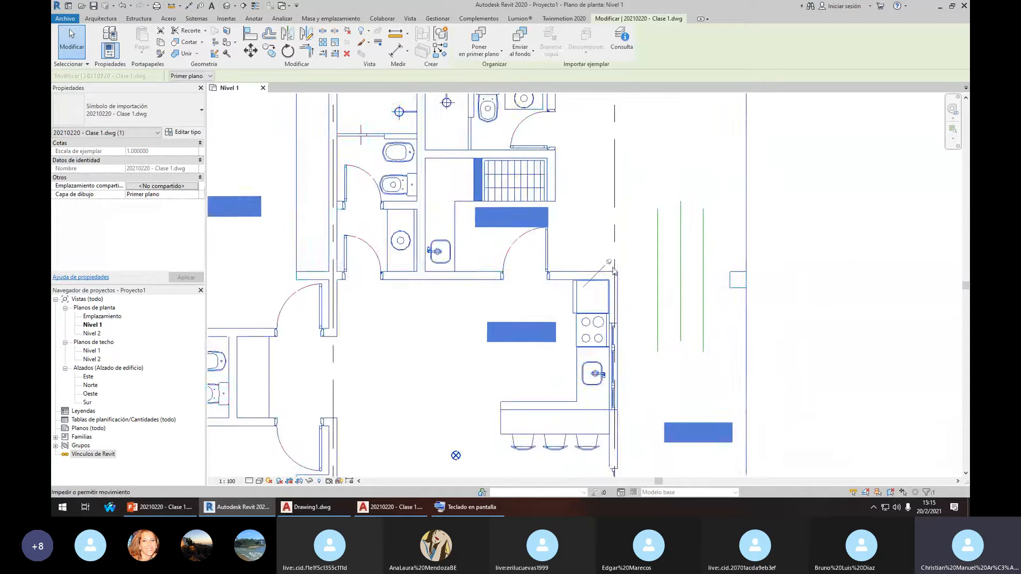
key("Escape")
left_click(658, 258)
key("Delete")
Align grid 3 to the kitchen wall's outer face with AL
key("a")
key("l")
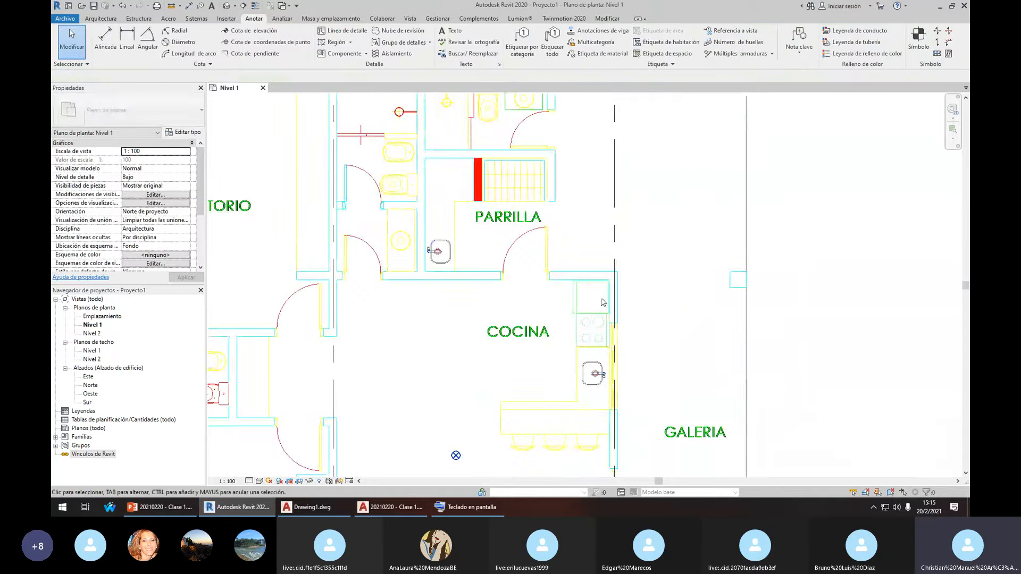
scroll(633, 290, "up", 2)
scroll(635, 291, "up", 2)
left_click(630, 296)
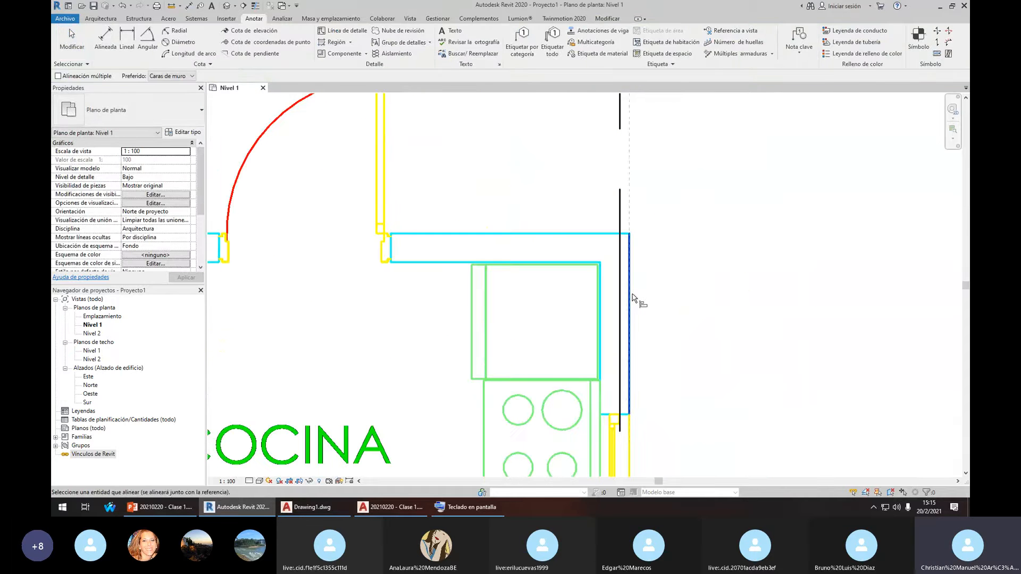
left_click(620, 271)
key("Escape")
Move grid 3 by 0.075 with MV
left_click(629, 216)
key("m")
key("v")
left_click(671, 201)
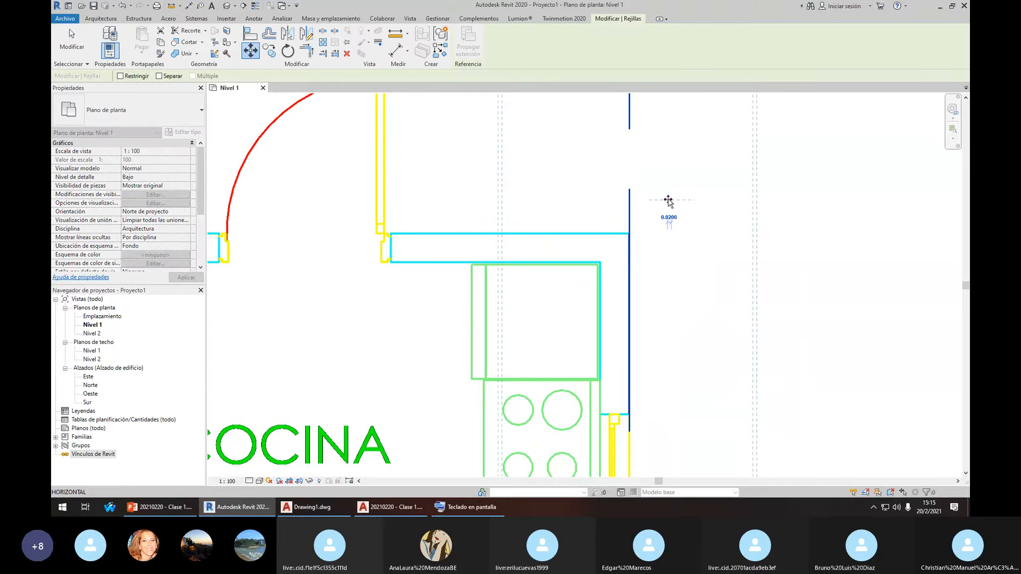
type(".075")
key("Return")
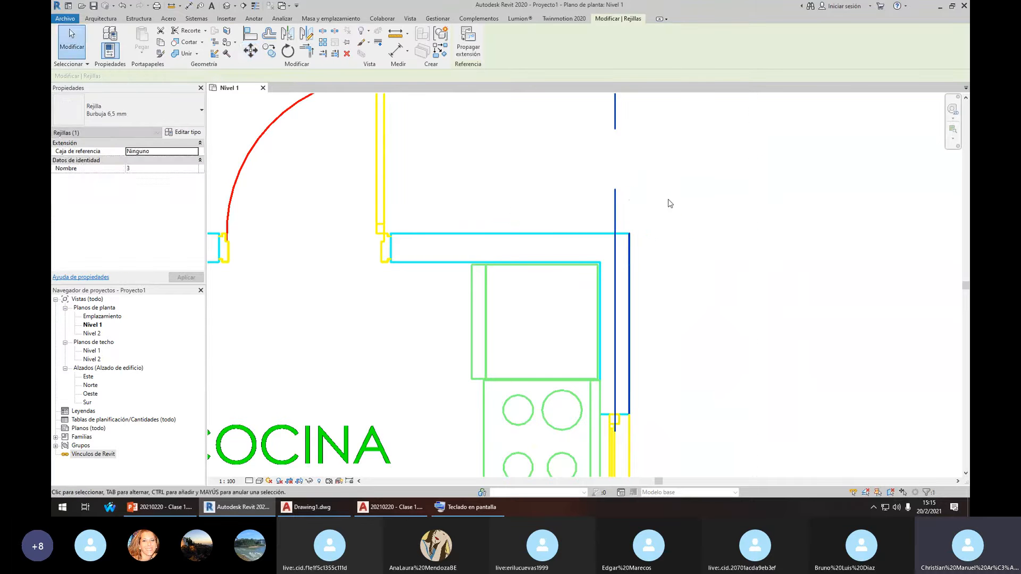
key("Escape")
Pan to bring grid bubbles 1 to 3 into view and check grid 3
scroll(644, 238, "down", 4)
scroll(631, 225, "down", 6)
middle_click_drag(624, 218, 641, 243)
scroll(565, 205, "down", 2)
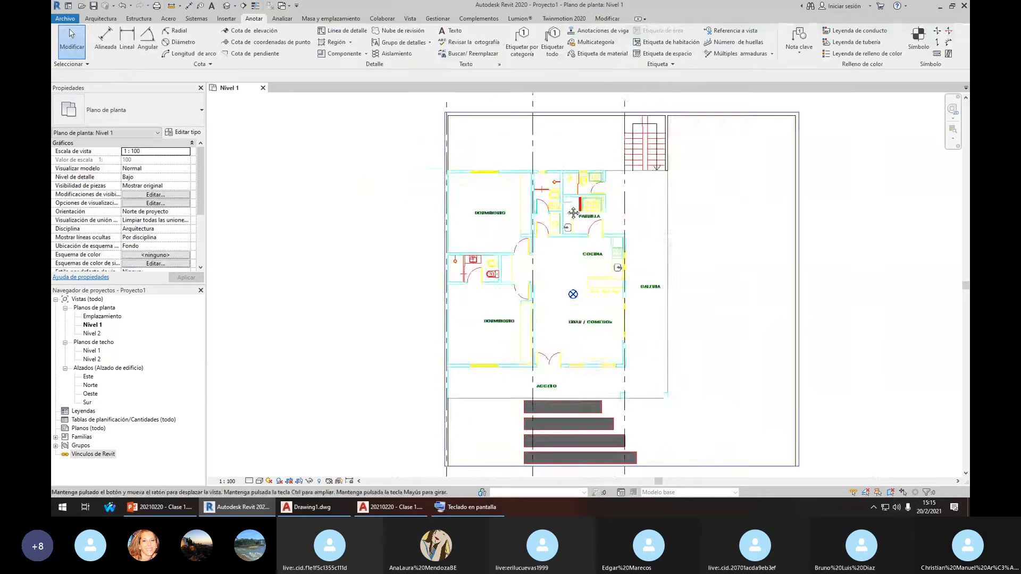
middle_click_drag(572, 212, 606, 269)
scroll(528, 224, "up", 1)
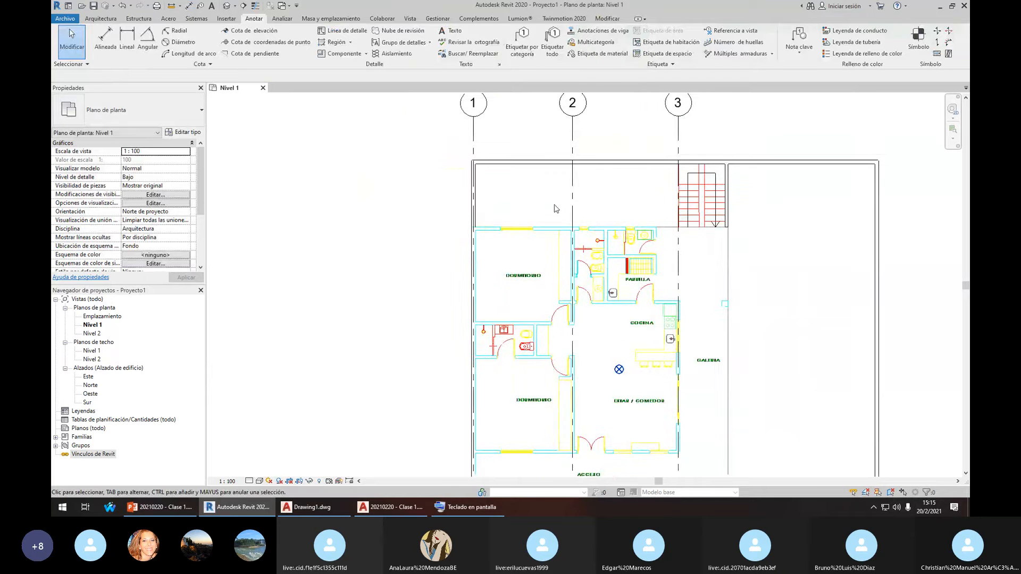
left_click(681, 142)
key("Escape")
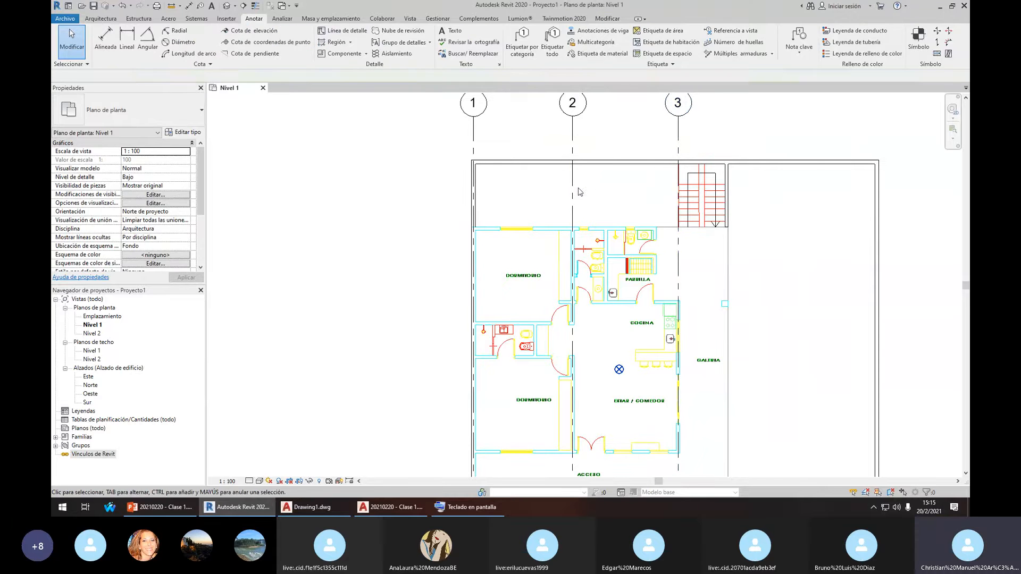
Copy grid 2 by 1.72 to create grid 4
left_click(573, 195)
key("c")
key("Escape")
scroll(608, 236, "up", 5)
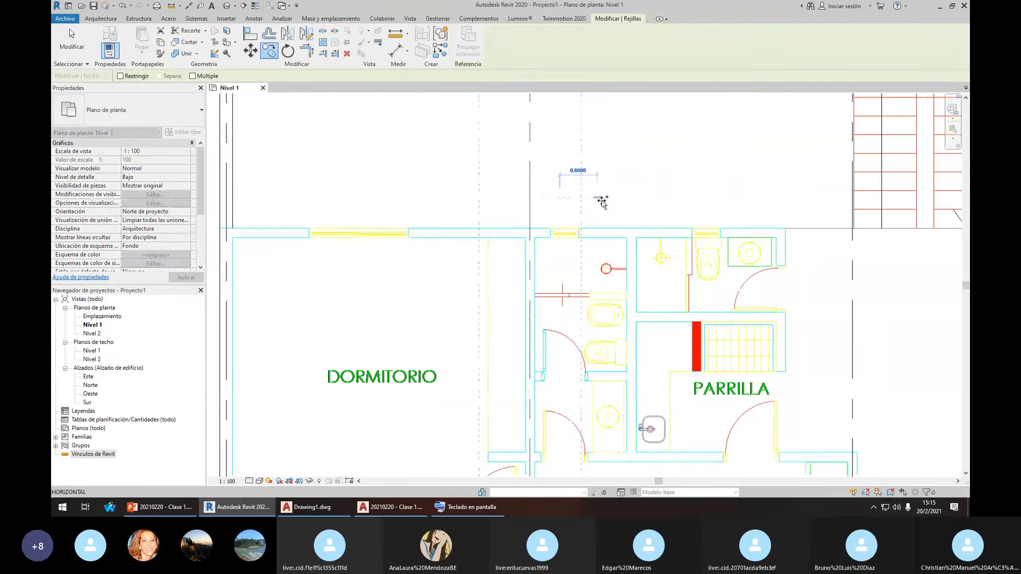
left_click(547, 214)
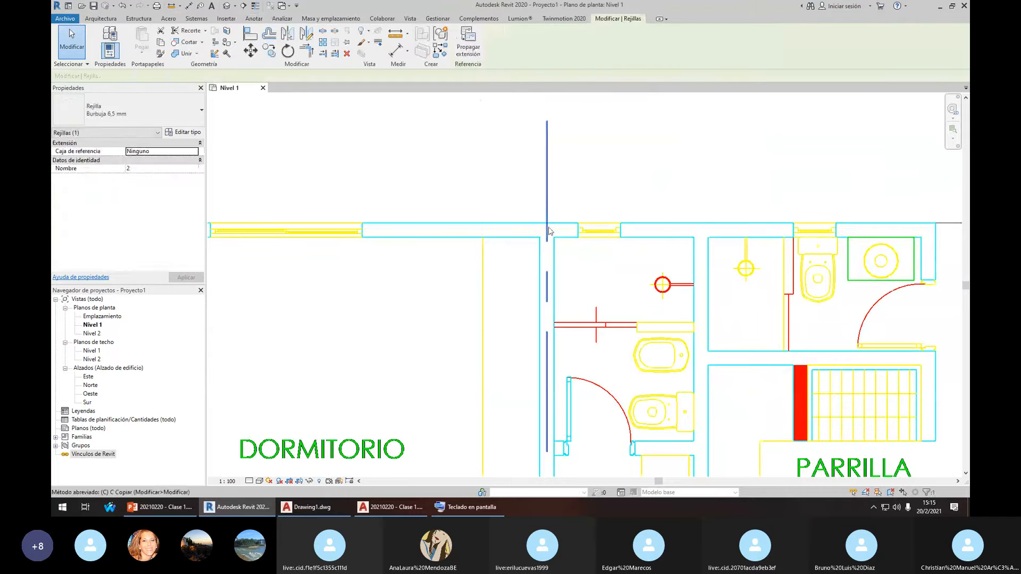
key("c")
key("c")
left_click(540, 238)
left_click(700, 236)
key("Escape")
Delete grid 3
scroll(691, 223, "down", 7)
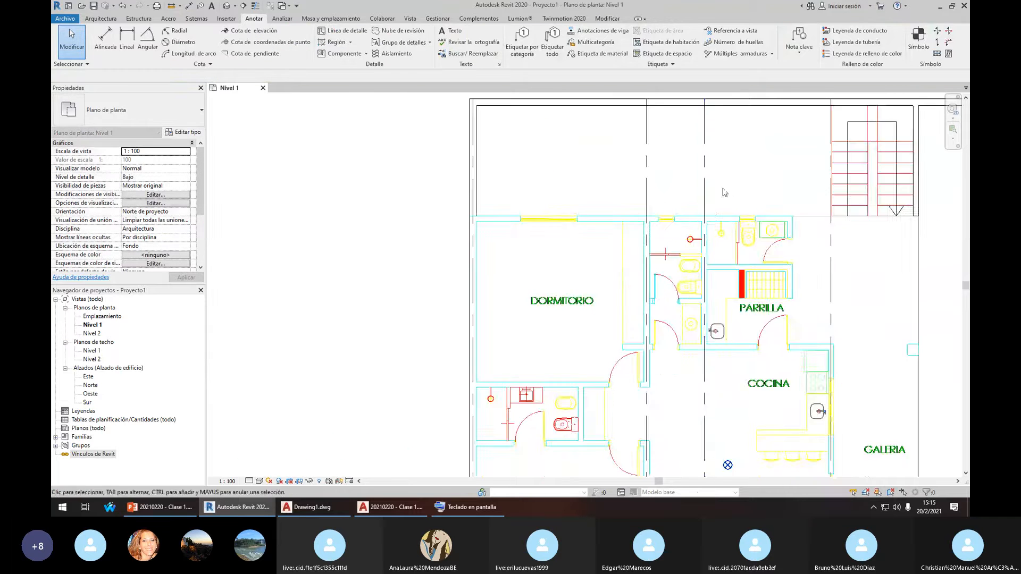
scroll(706, 292, "up", 3)
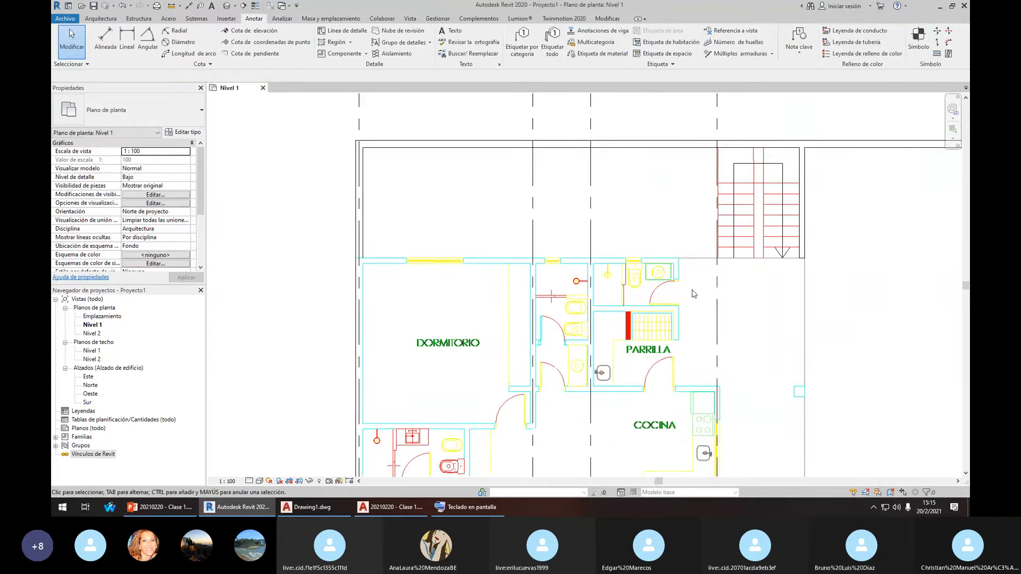
scroll(706, 279, "up", 1)
left_click(718, 244)
key("Delete")
Copy grid 4 by 2.40 to create grid 5
left_click(572, 232)
scroll(591, 245, "up", 3)
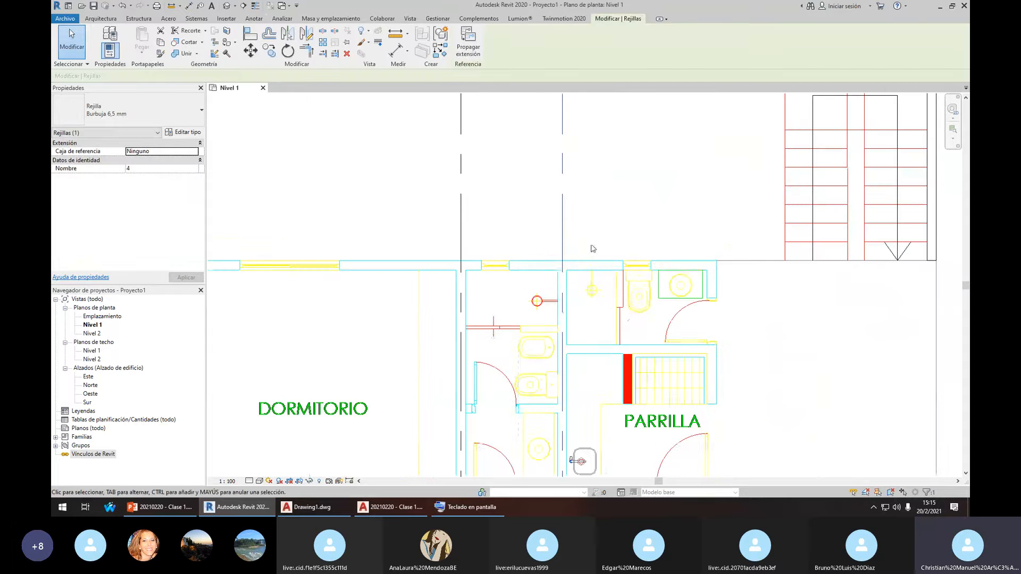
key("c")
key("o")
left_click(559, 270)
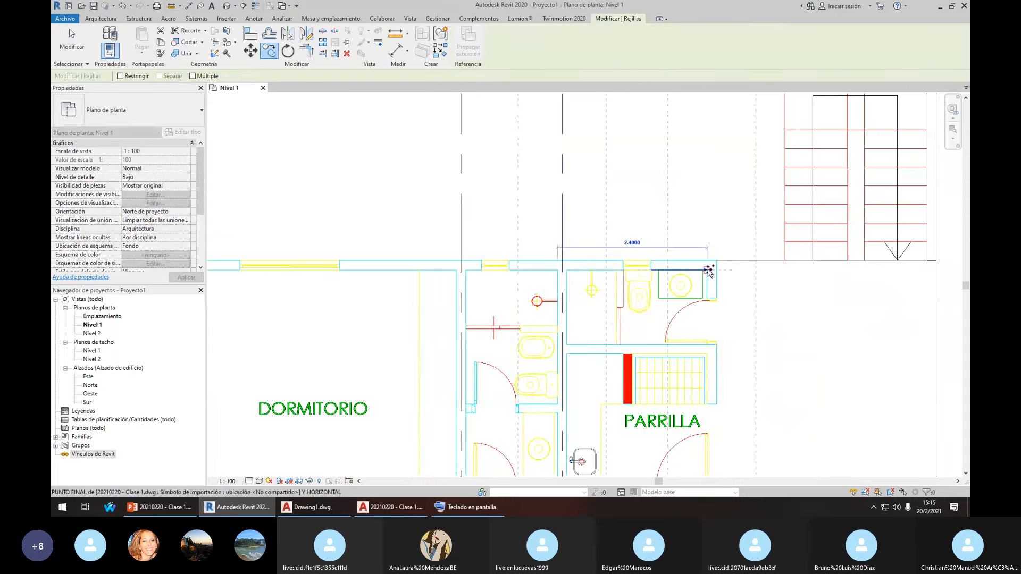
left_click(708, 270)
key("Escape")
key("Escape")
scroll(668, 237, "down", 6)
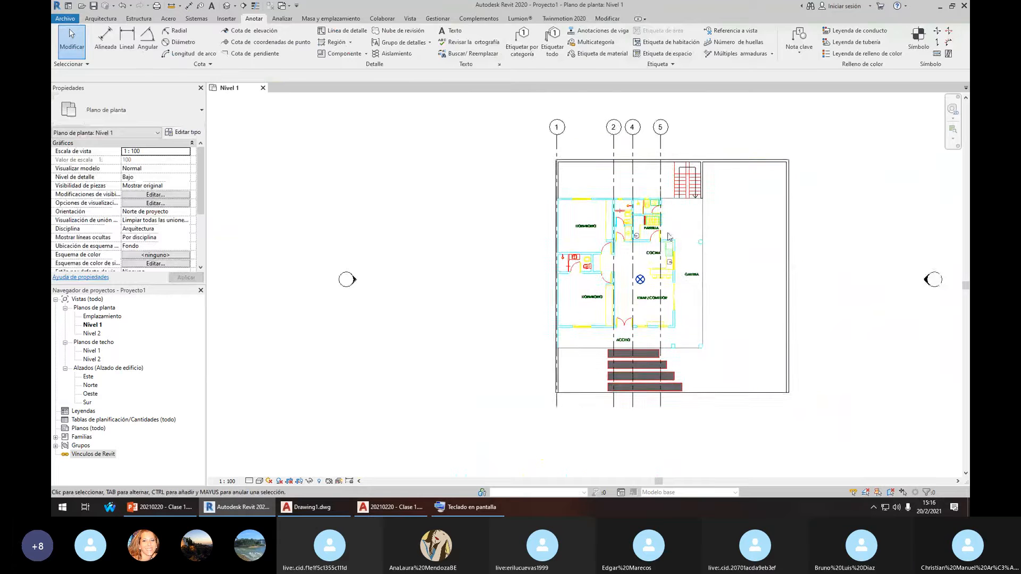
Check grid 1's bubble name, leaving it as 1
middle_click_drag(669, 237, 626, 225)
left_click(514, 250)
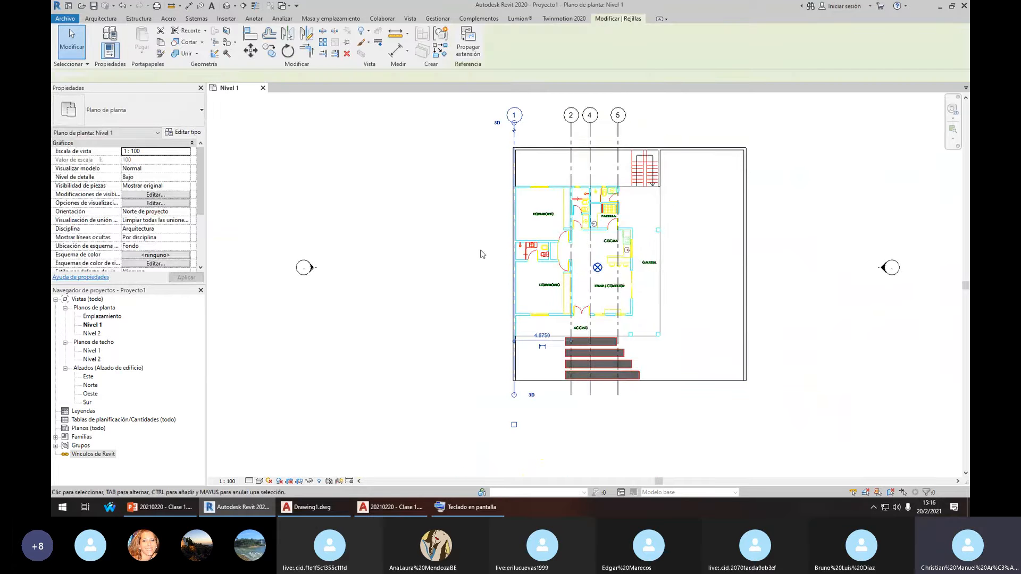
scroll(579, 242, "up", 3)
scroll(576, 253, "down", 3)
middle_click_drag(575, 257, 563, 309)
key("Escape")
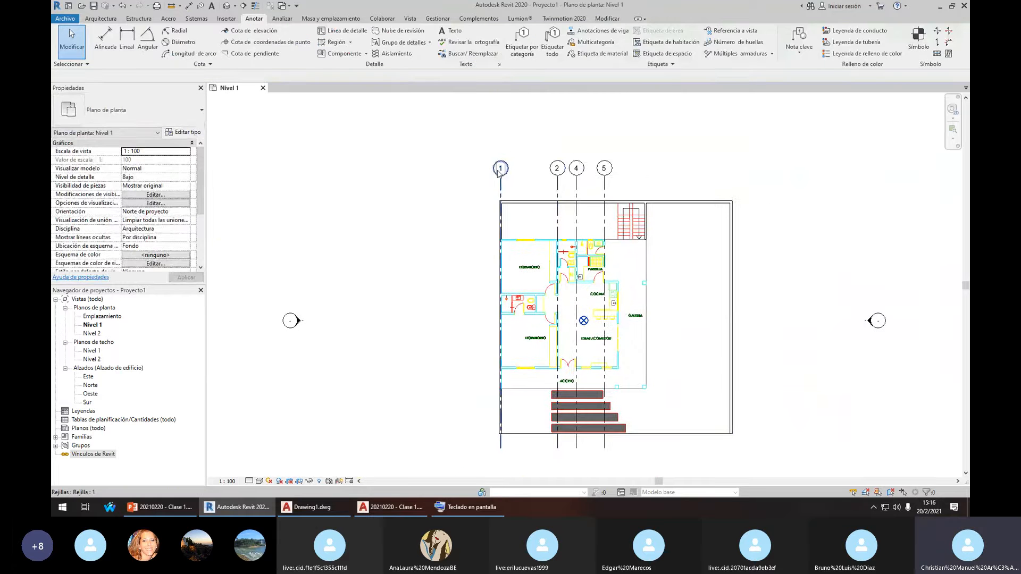
scroll(500, 171, "up", 8)
left_click(506, 172)
left_click(507, 171)
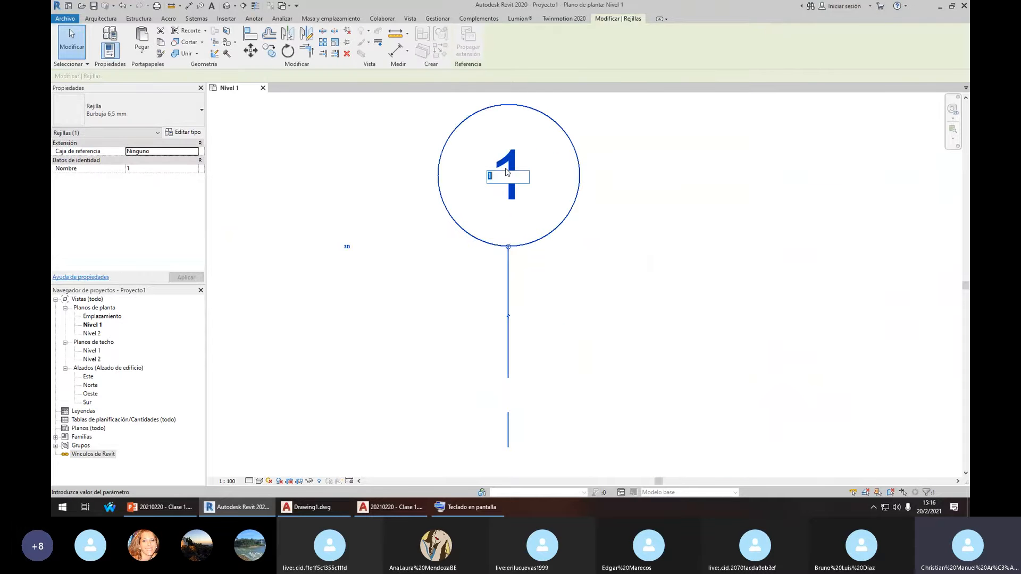
scroll(498, 181, "down", 7)
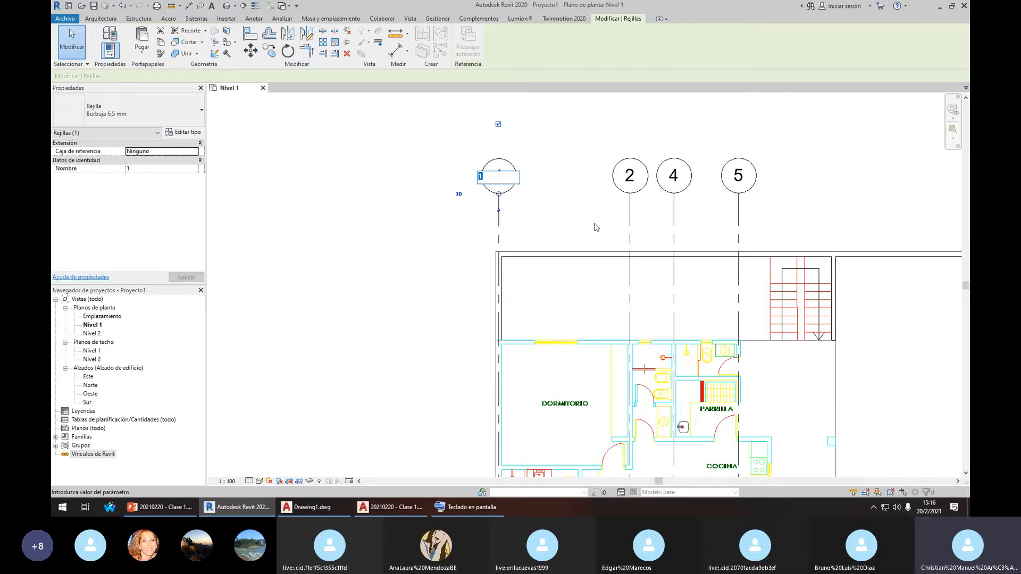
left_click(582, 187)
Reposition the plan and clear grid 1's selection
scroll(605, 207, "down", 3)
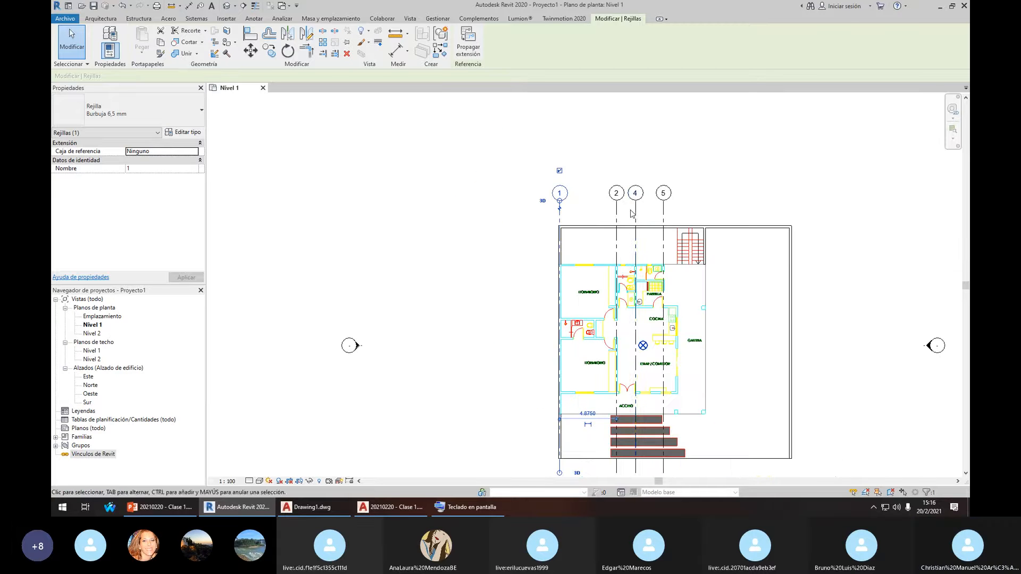
middle_click_drag(619, 277, 581, 248)
scroll(585, 204, "up", 2)
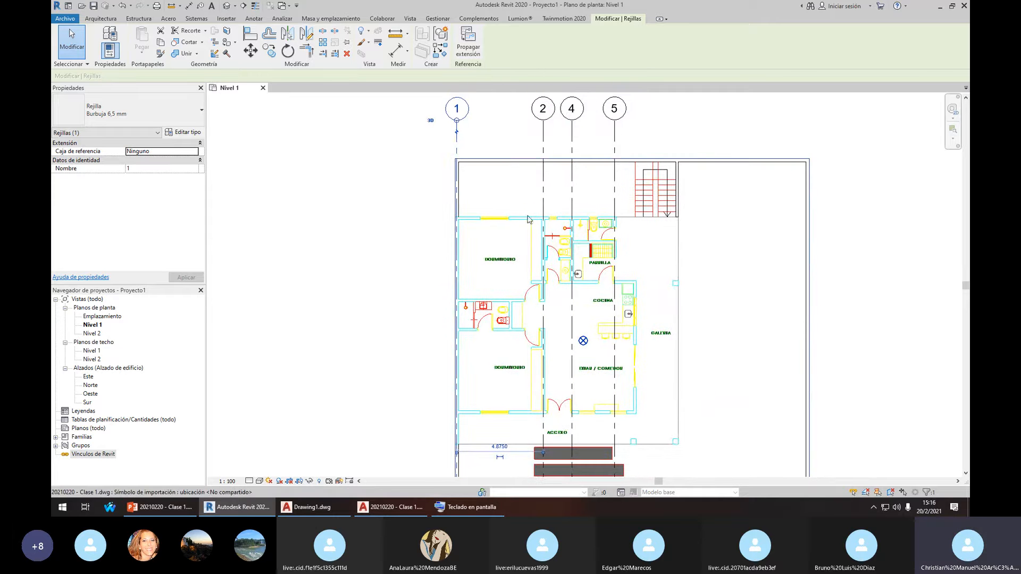
scroll(436, 270, "down", 3)
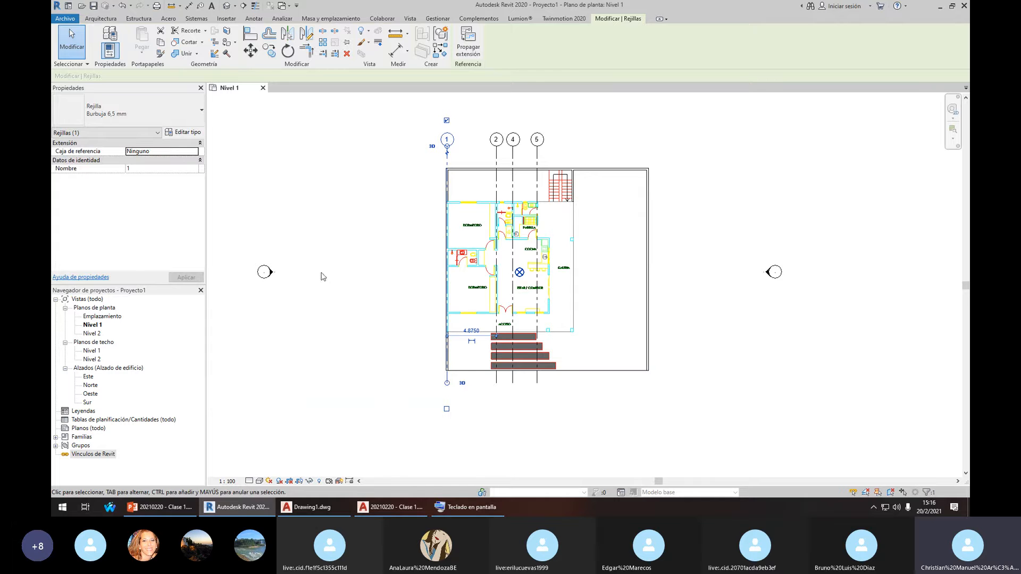
scroll(531, 322, "down", 2)
middle_click_drag(533, 321, 556, 280)
left_click(674, 171)
middle_click_drag(566, 167, 519, 232)
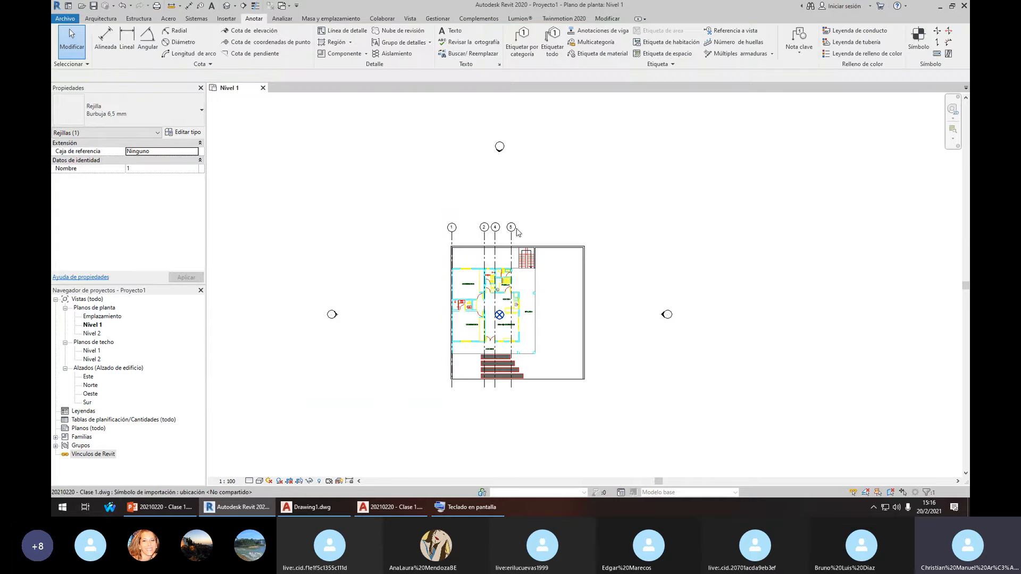
scroll(495, 155, "down", 1)
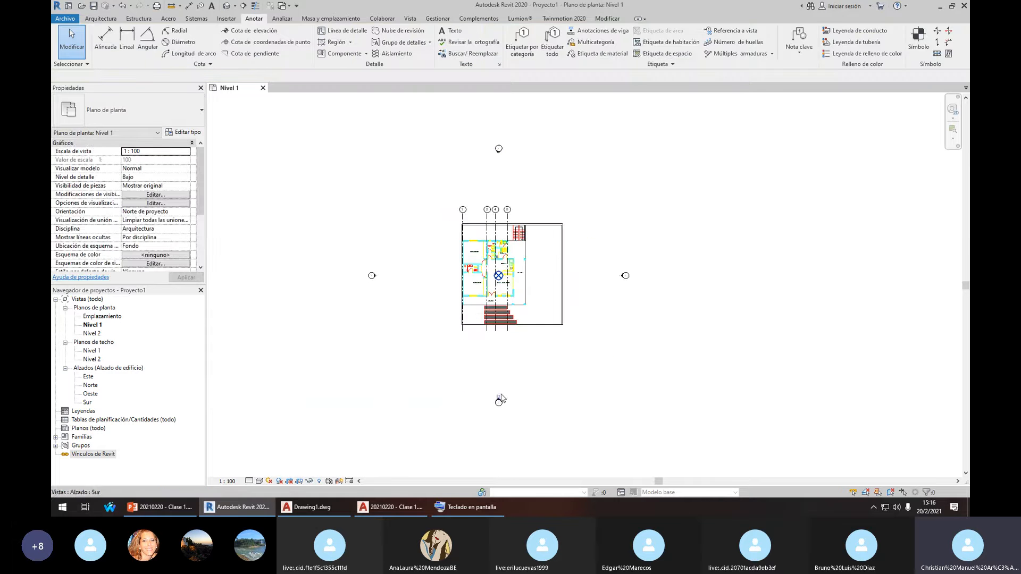
Select the north elevation marker, then open the Sur elevation view
left_click(499, 156)
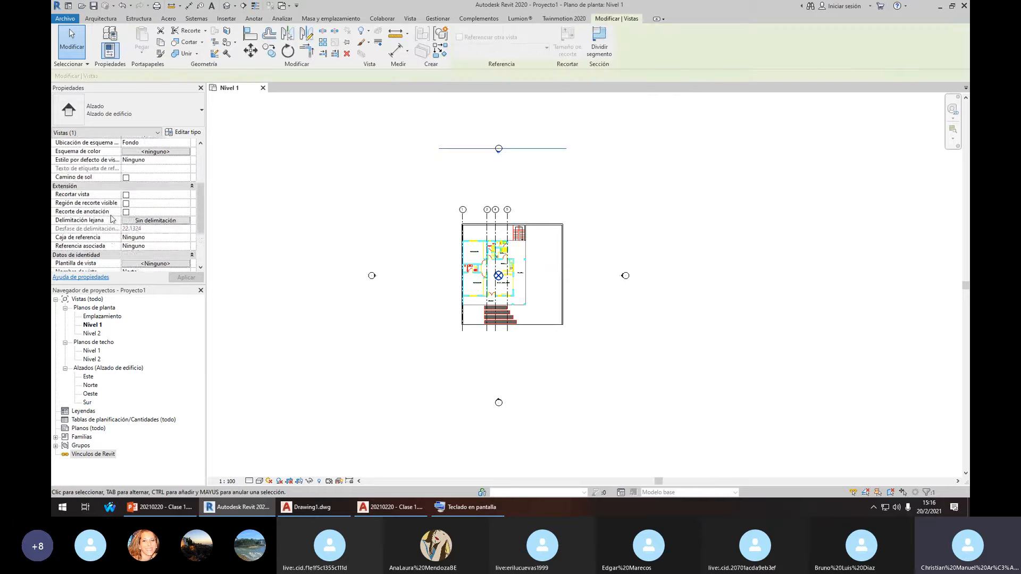
left_click(473, 179)
left_click_drag(485, 140, 504, 165)
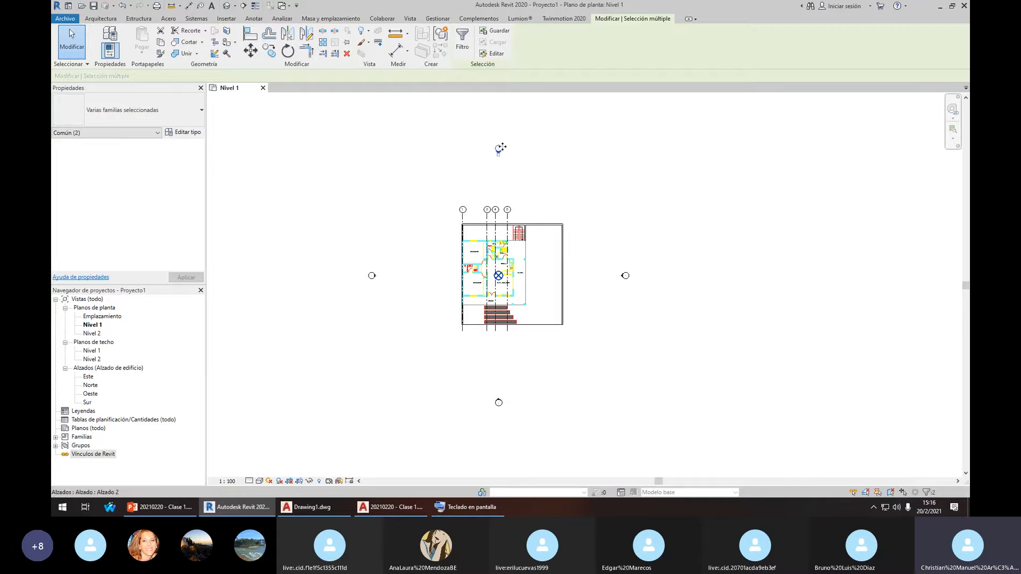
left_click(505, 167)
scroll(505, 366, "up", 3)
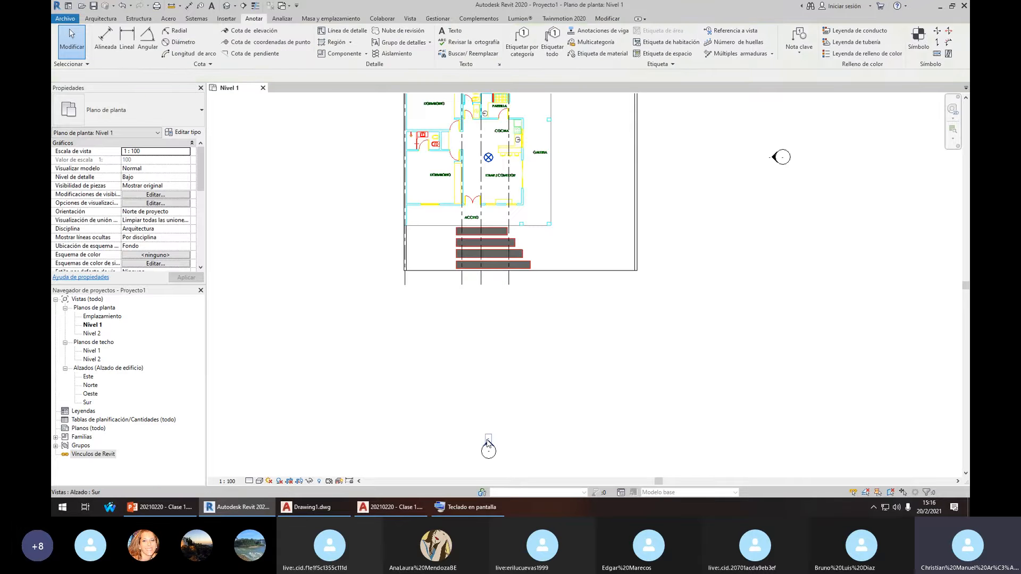
double_click(488, 442)
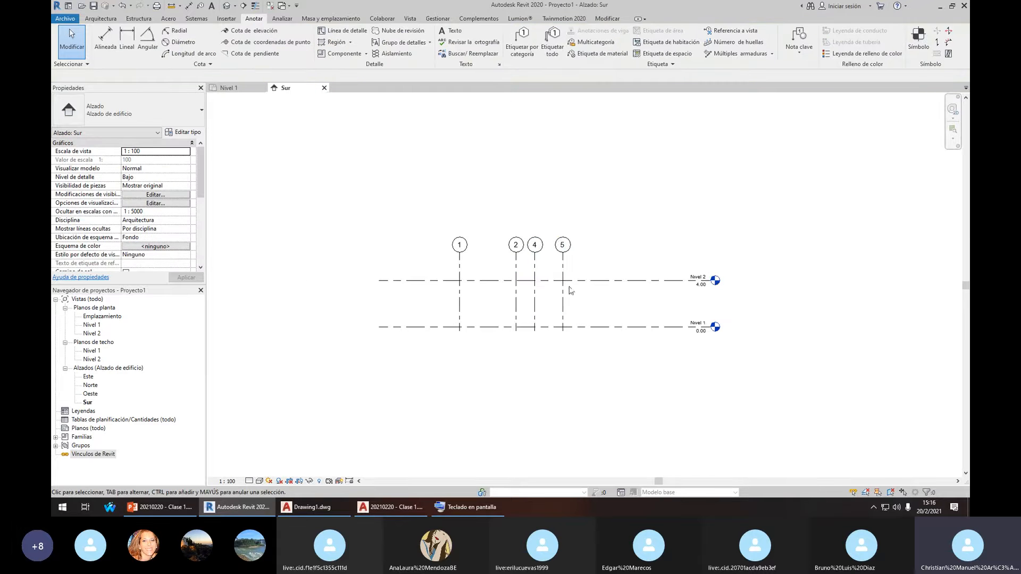
Box-select the grid lines and level heads in the Sur elevation
left_click_drag(326, 149, 677, 269)
left_click_drag(649, 209, 464, 242)
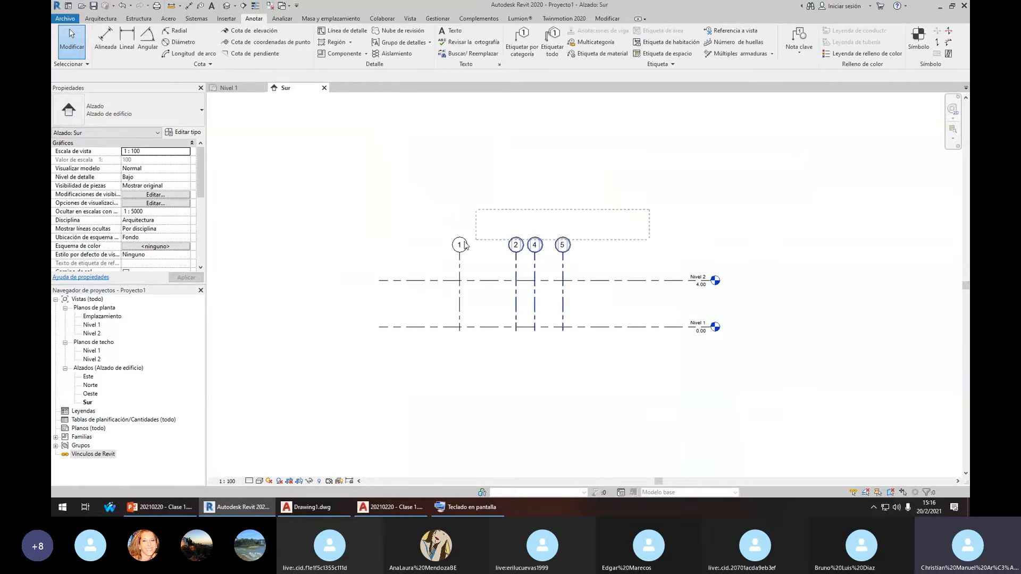
left_click_drag(393, 258, 393, 258)
left_click_drag(734, 223, 642, 408)
Change Nivel 2's height from 4.00 to 3.06
scroll(683, 299, "up", 3)
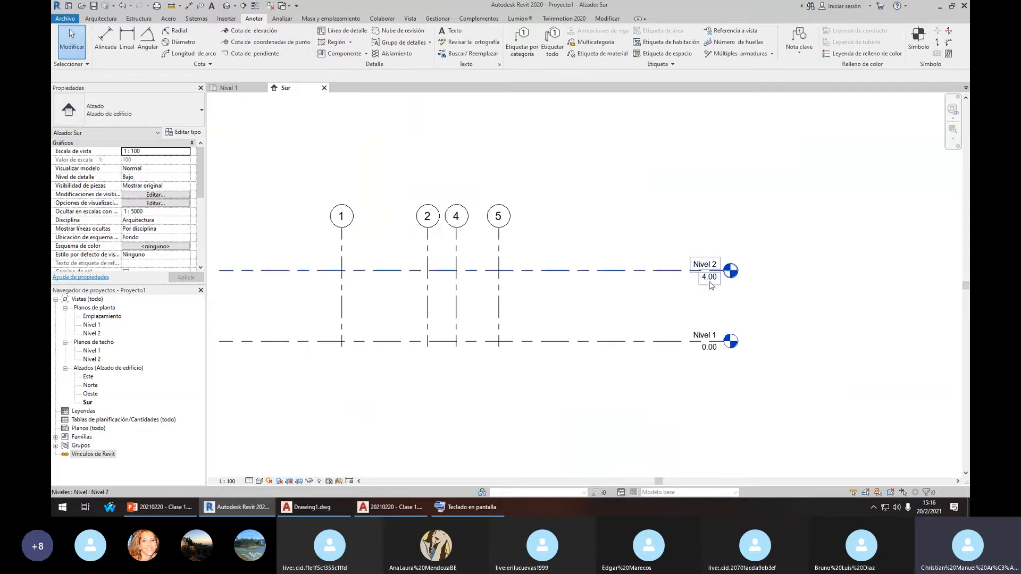
left_click(665, 272)
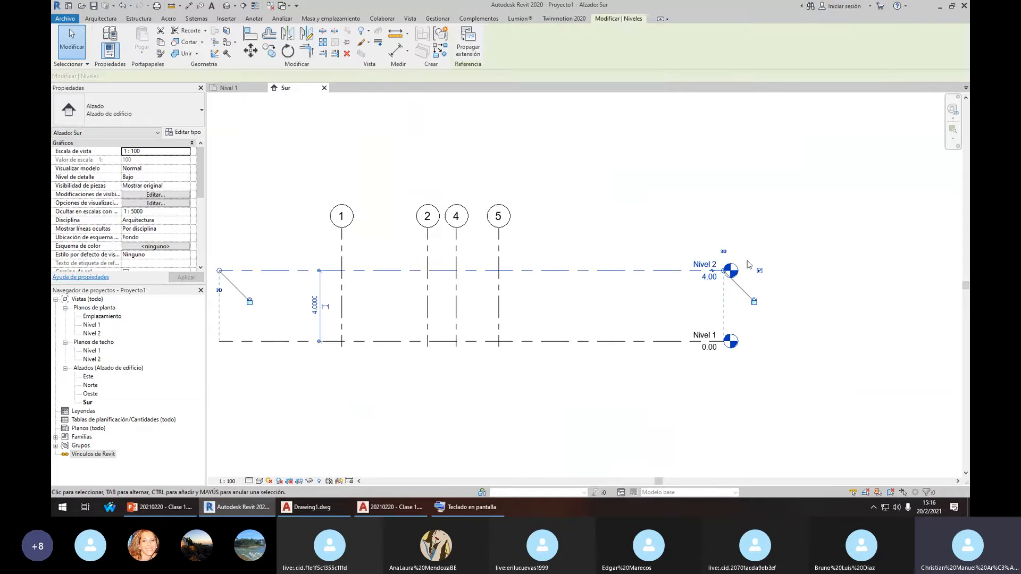
scroll(703, 284, "up", 2)
left_click(708, 281)
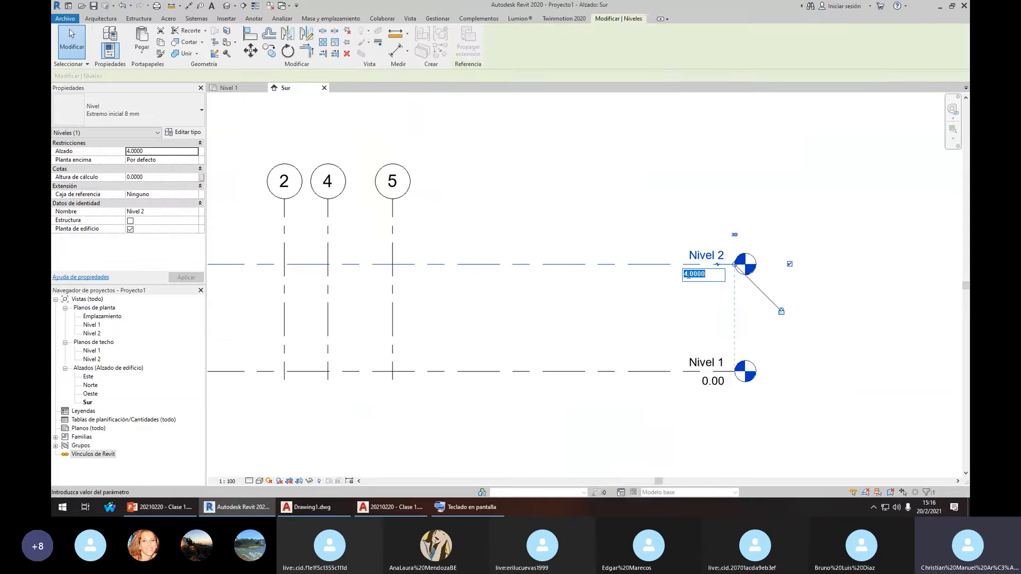
scroll(721, 288, "down", 2)
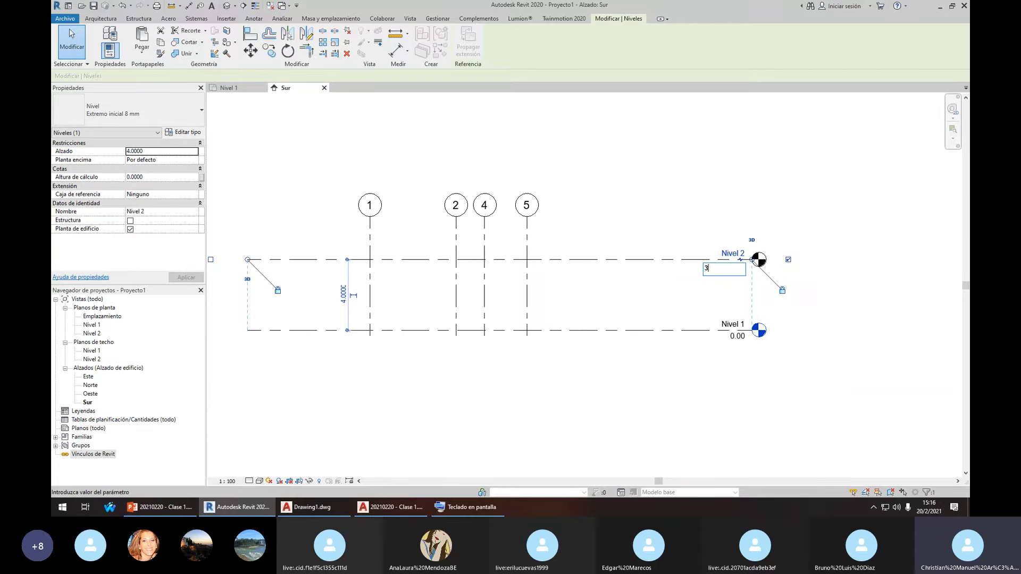
key("Return")
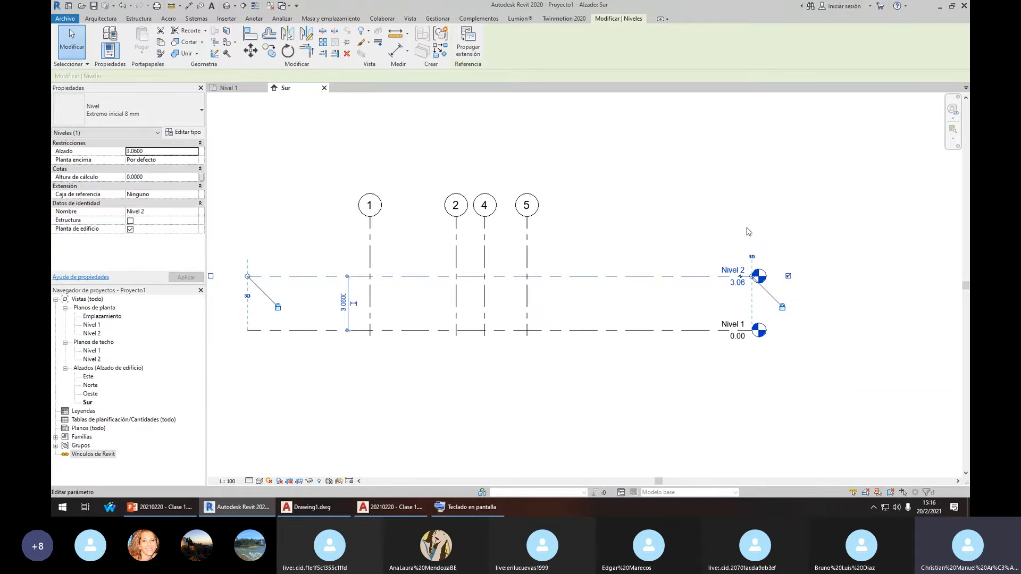
Select the Nivel 2 level line for copying
left_click(654, 305)
left_click_drag(726, 221, 641, 282)
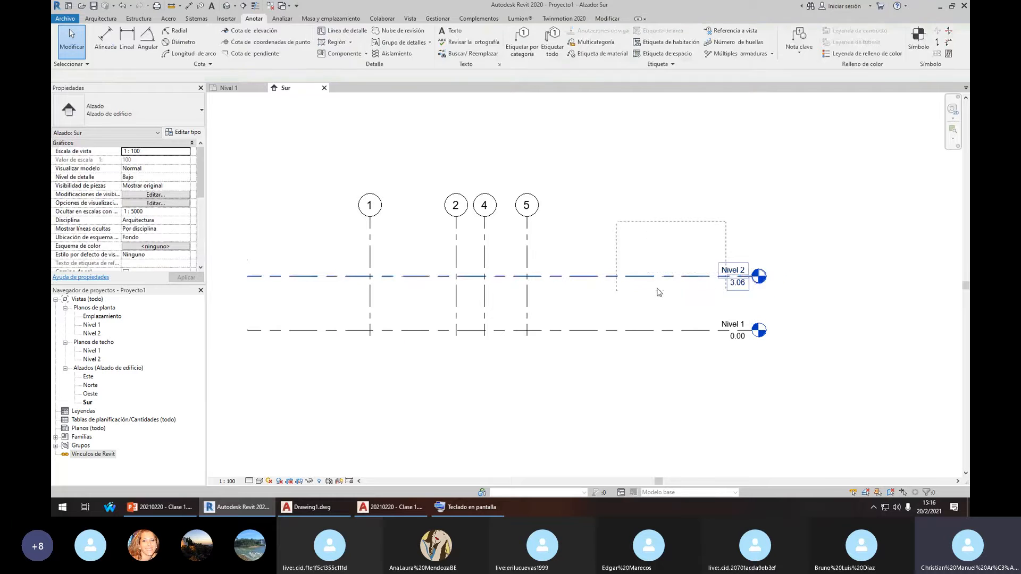
scroll(734, 276, "up", 1)
scroll(742, 281, "down", 1)
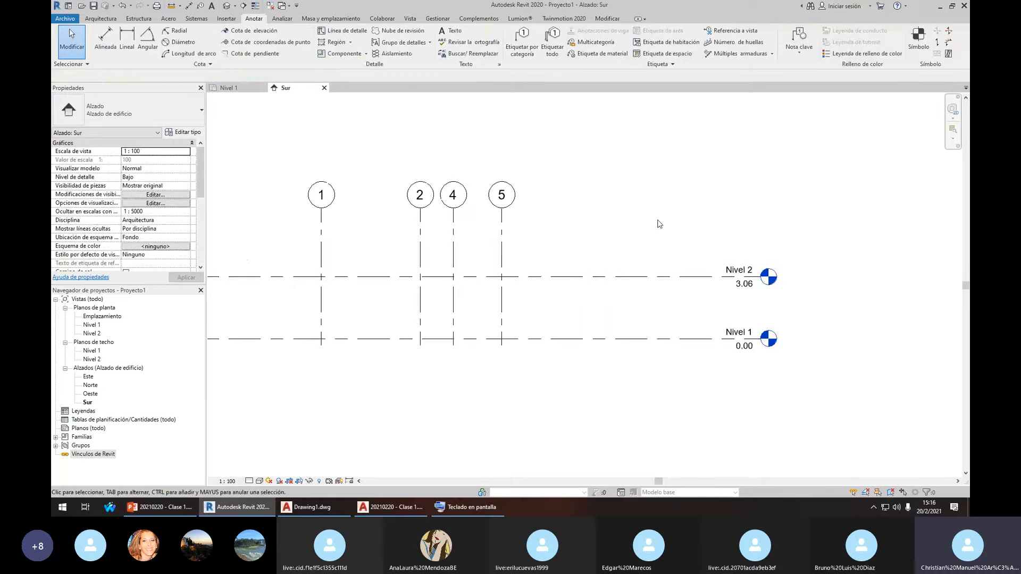
left_click(622, 277)
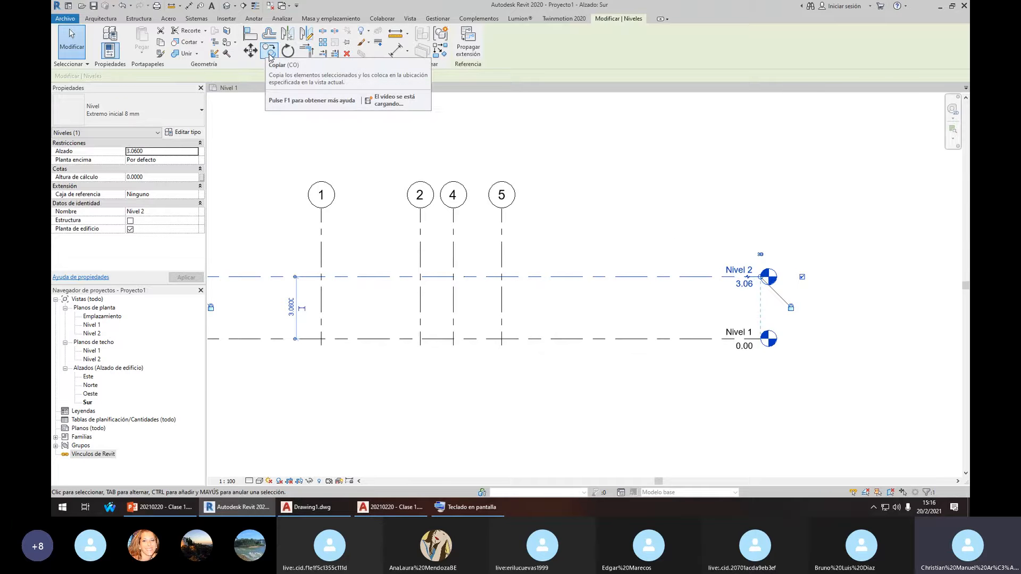
Copy the Nivel 2 level 1.40 upward to create Nivel 3
left_click(270, 51)
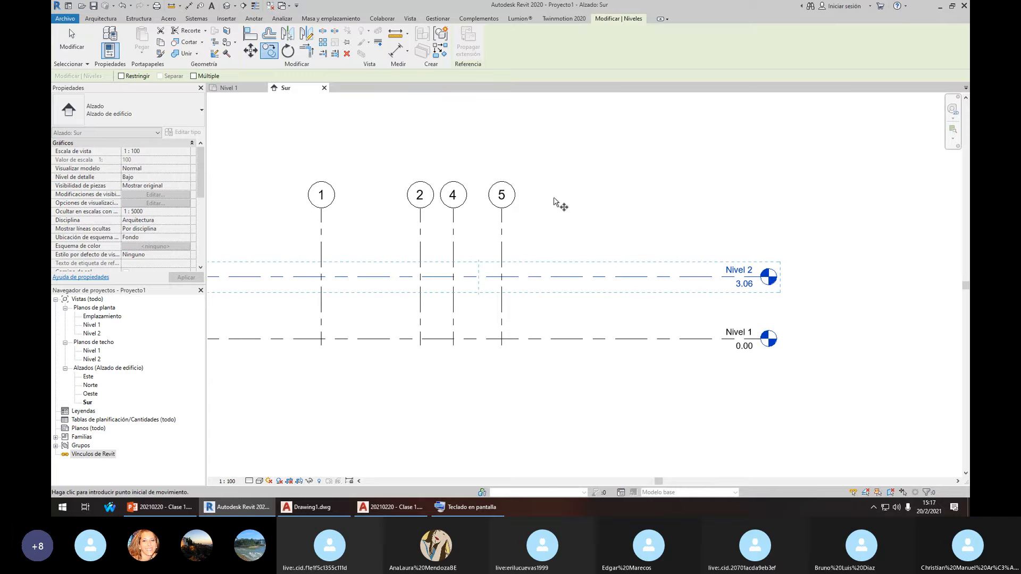
left_click(630, 277)
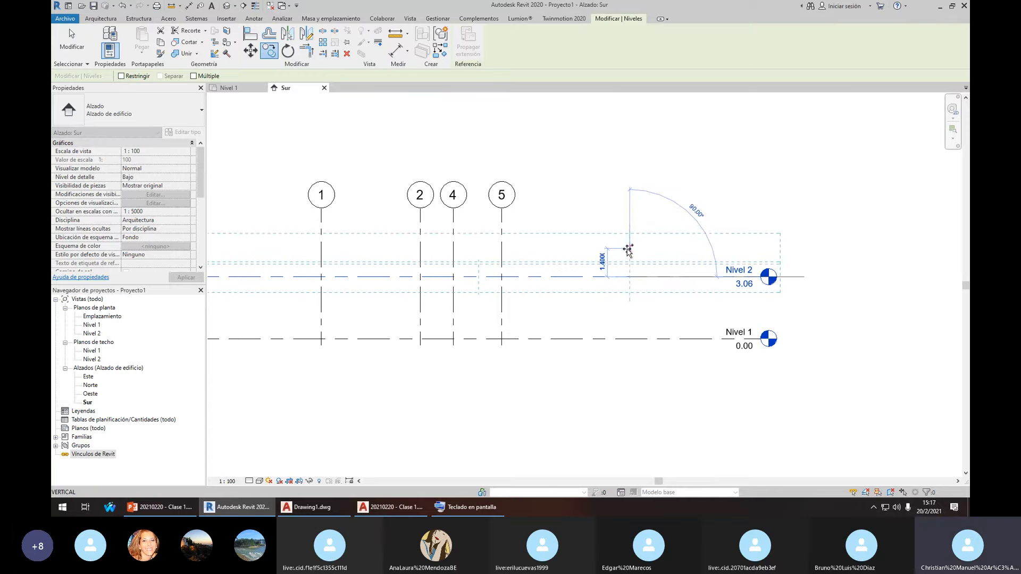
left_click(628, 248)
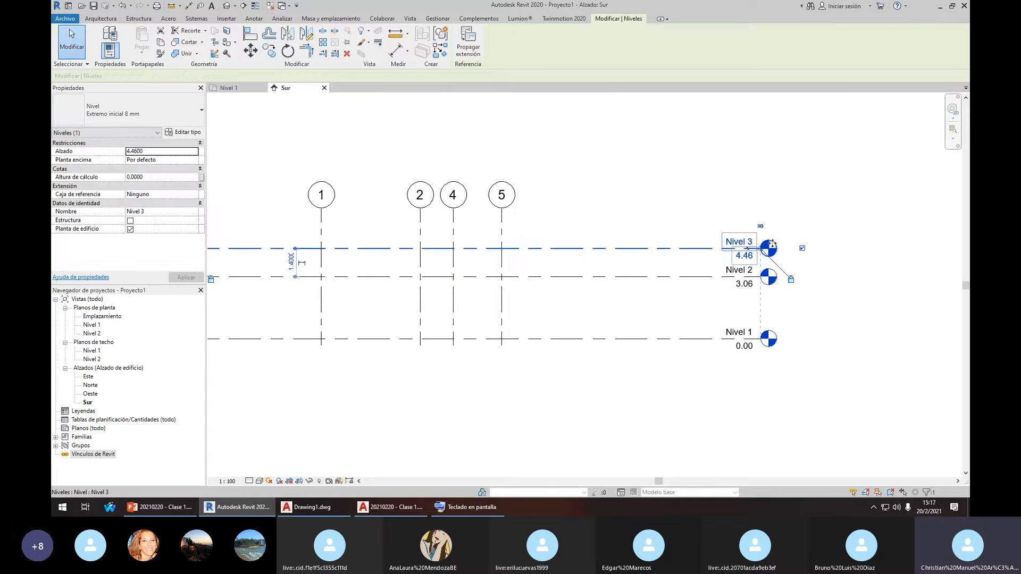
key("Escape")
scroll(831, 244, "up", 1)
scroll(743, 261, "up", 1)
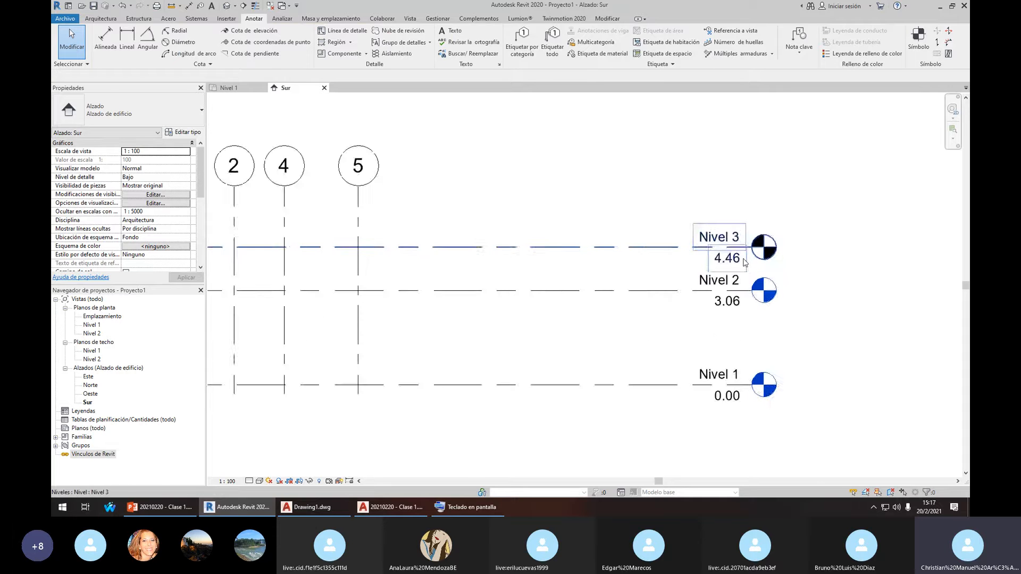
Change Nivel 3's elevation to 6
left_click(727, 266)
scroll(727, 266, "up", 1)
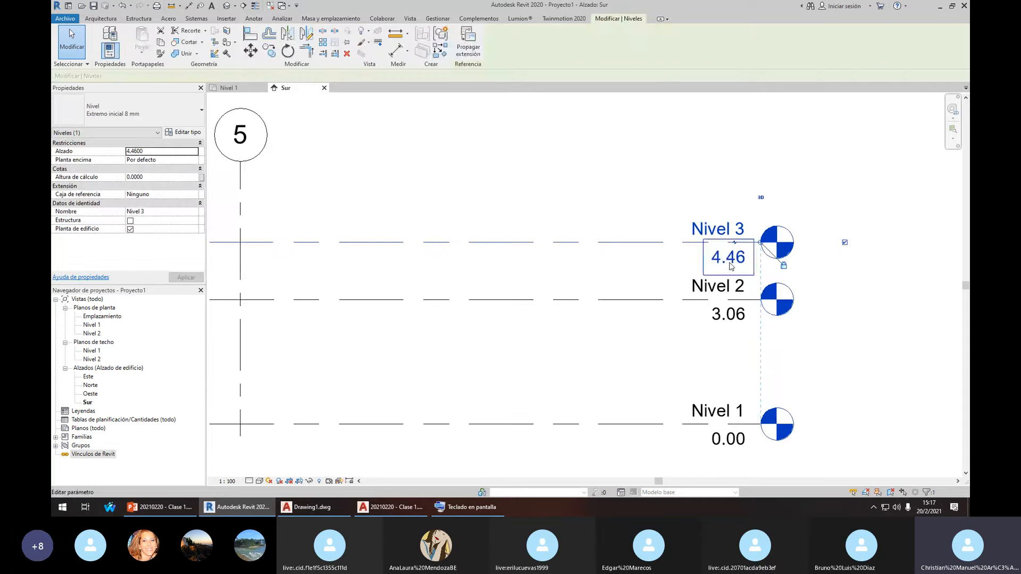
left_click(736, 259)
type("6")
key("Return")
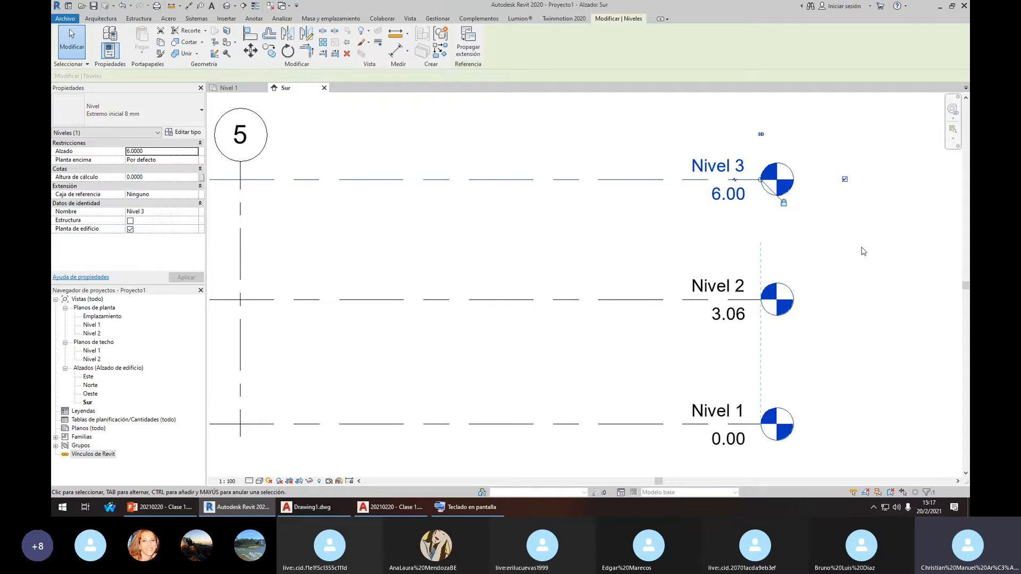
left_click(649, 207)
scroll(680, 249, "down", 1)
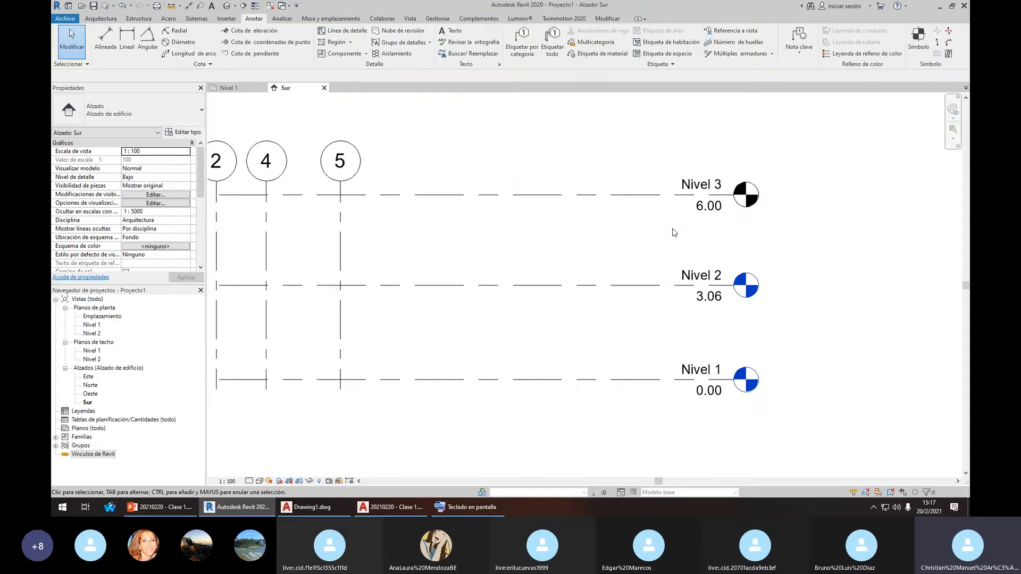
scroll(680, 221, "down", 1)
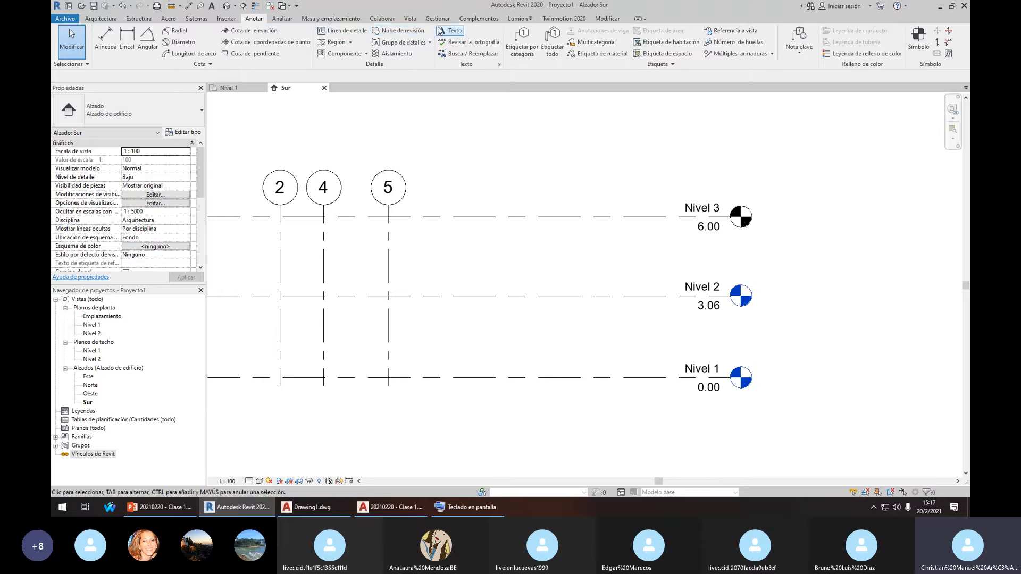
Place an aligned dimension between the Nivel 2 and Nivel 3 level lines
left_click(126, 38)
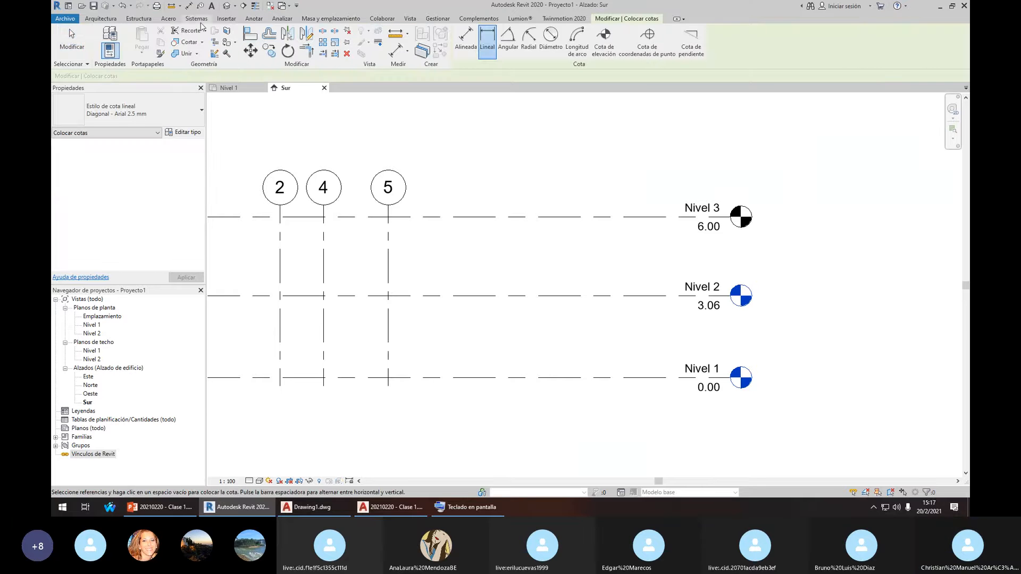
left_click(253, 19)
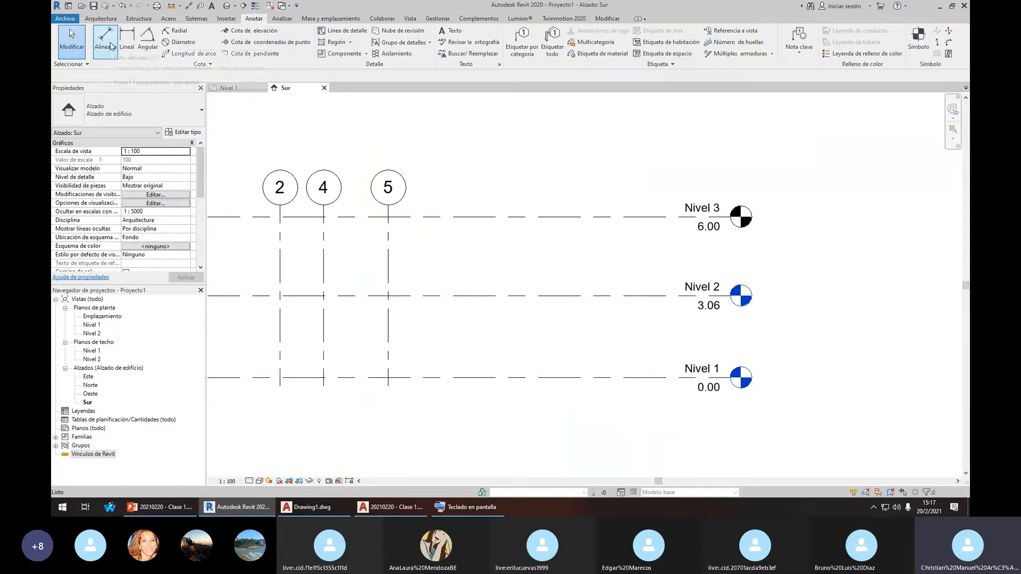
left_click(105, 40)
left_click(616, 295)
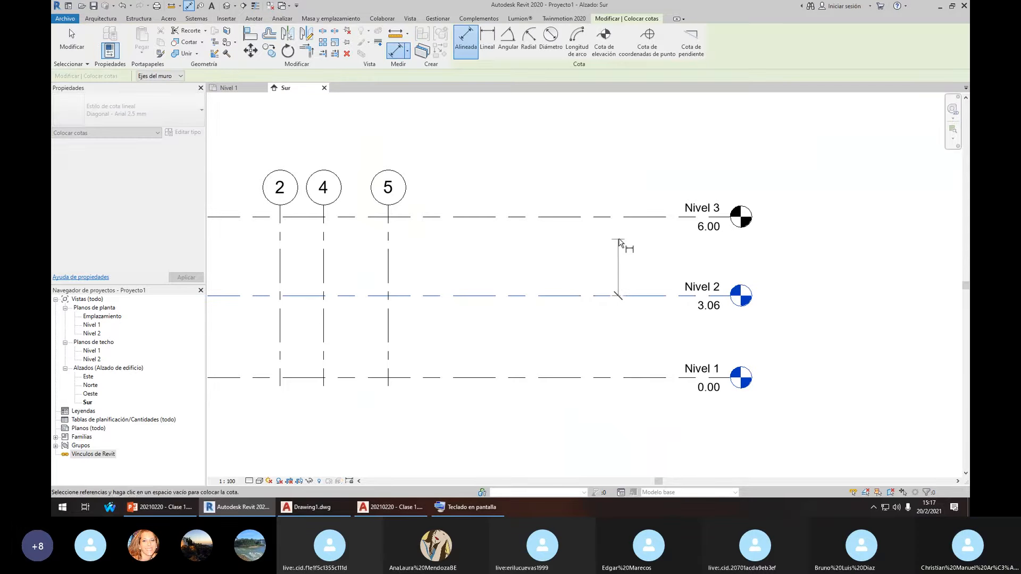
left_click(627, 217)
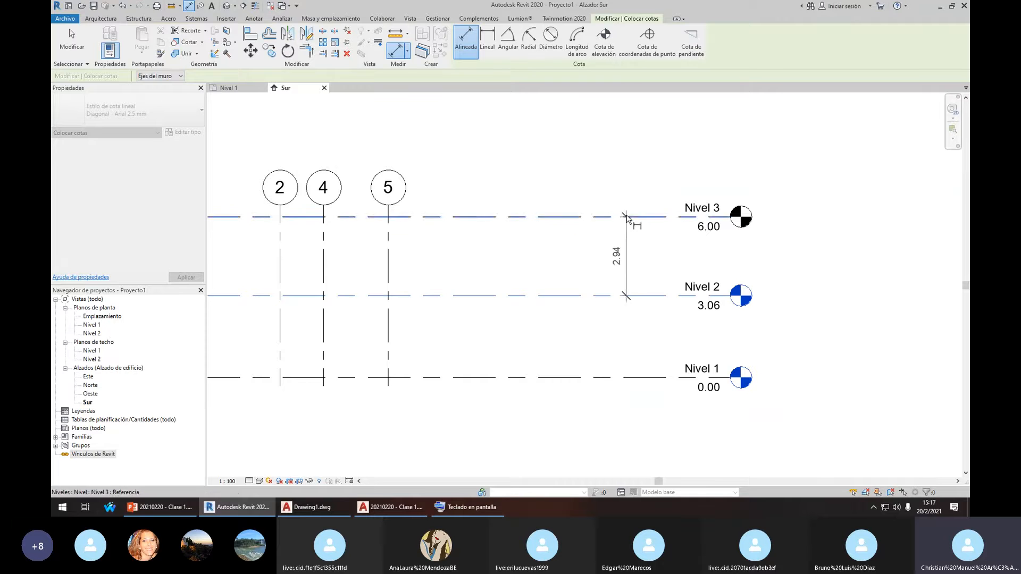
left_click(626, 257)
key("Escape")
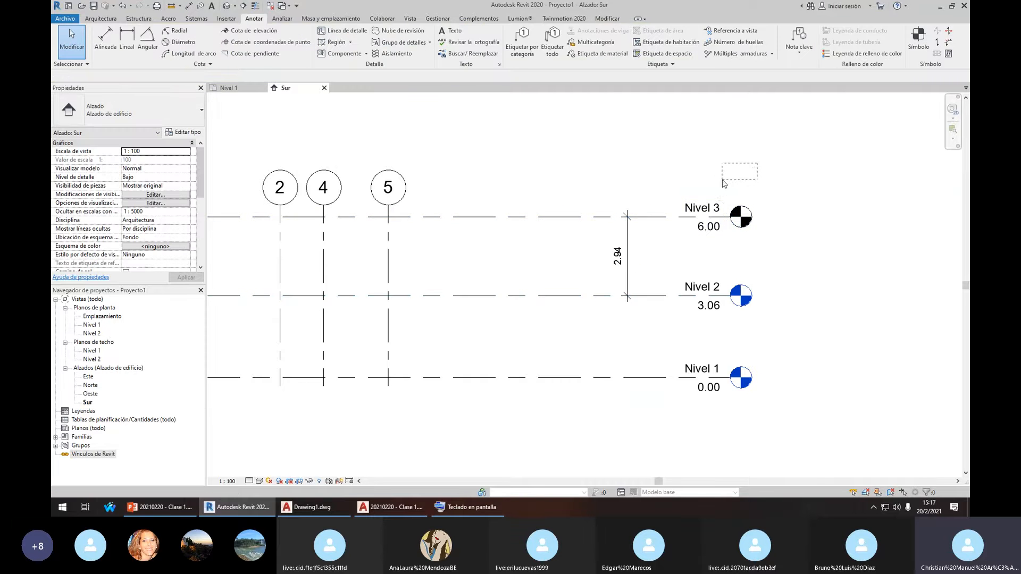
Edit the 2.94 dimension to 2 so Nivel 3 sits 2.00 above Nivel 2
left_click(663, 222)
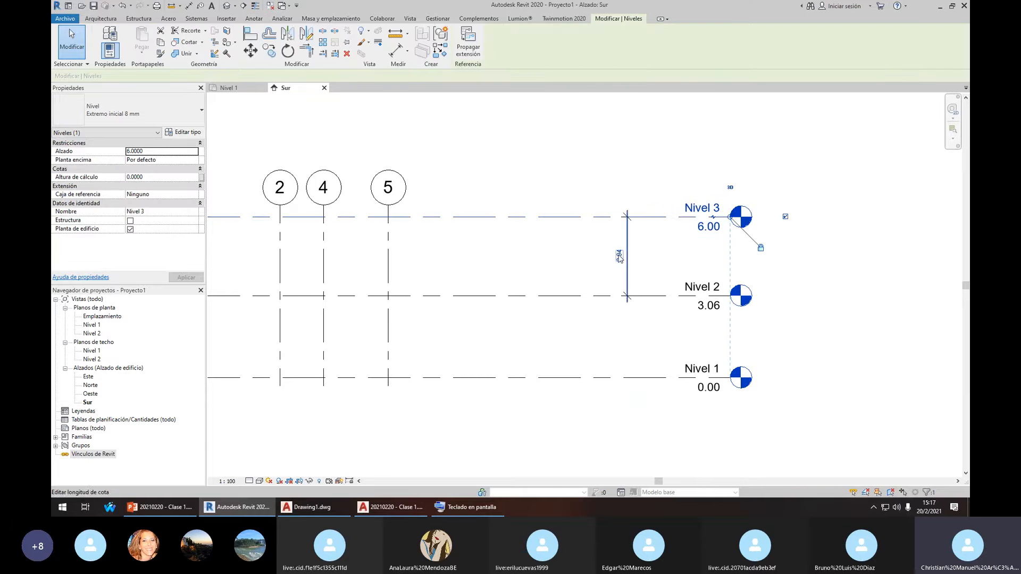
left_click(619, 257)
type("2")
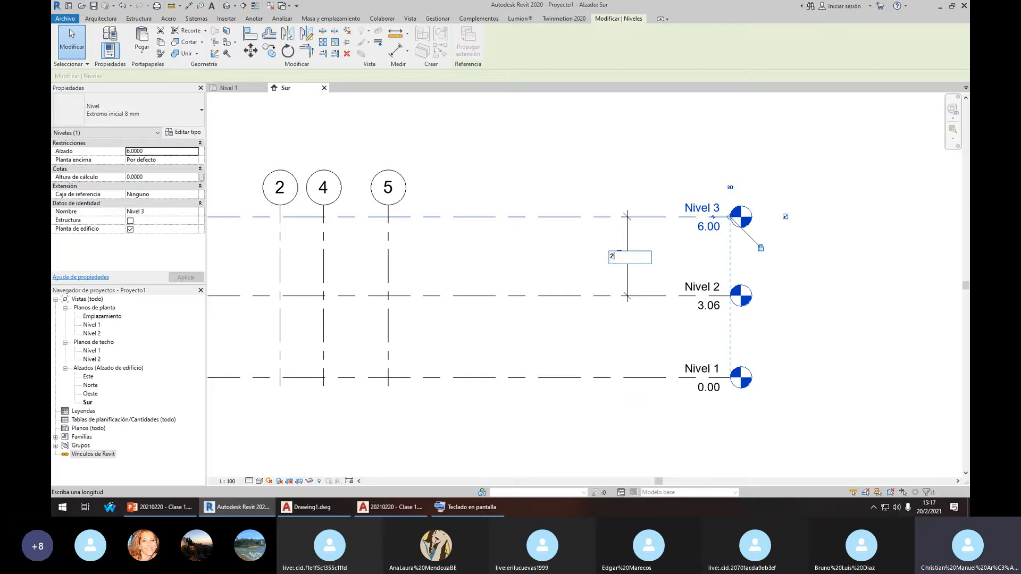
key("Return")
left_click(668, 252)
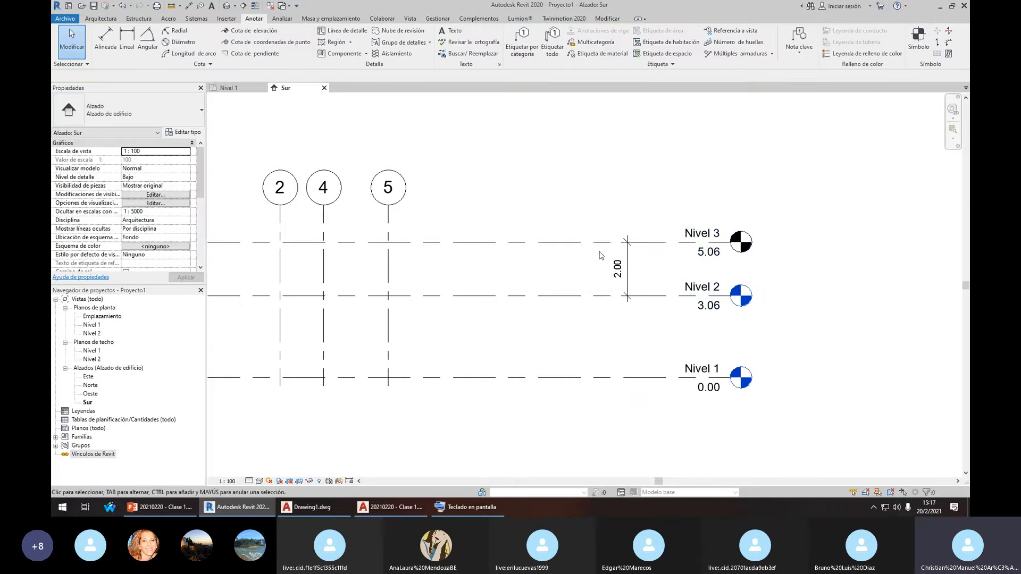
middle_click_drag(539, 200, 558, 206)
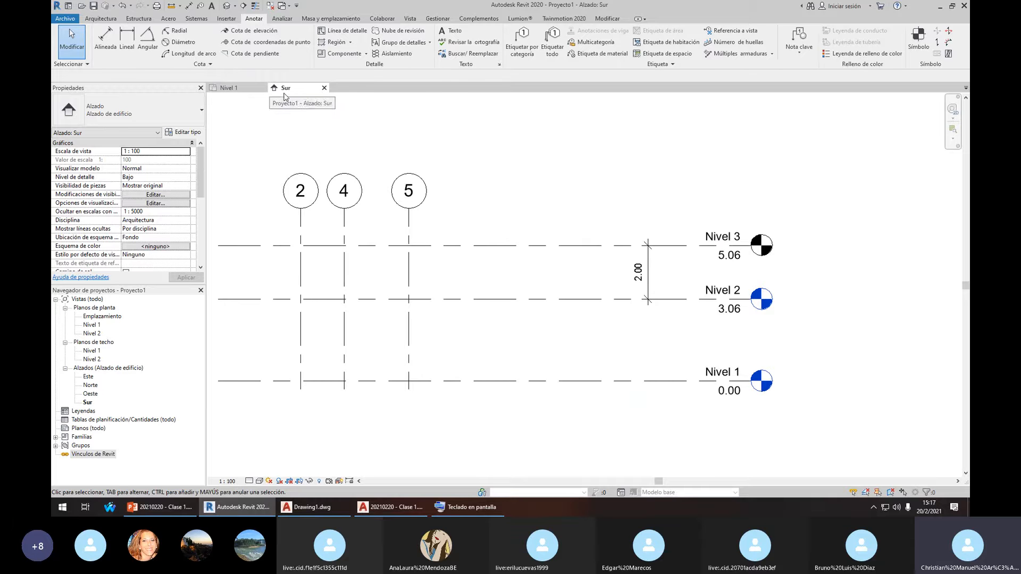
Switch to the Nivel 1 floor plan and start the architectural Wall tool
left_click(225, 88)
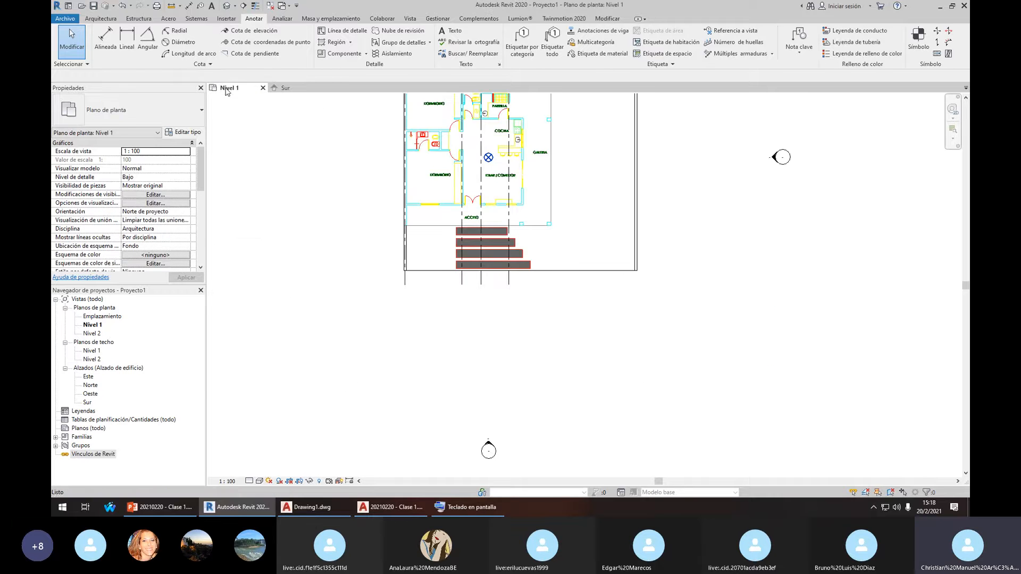
scroll(485, 220, "up", 3)
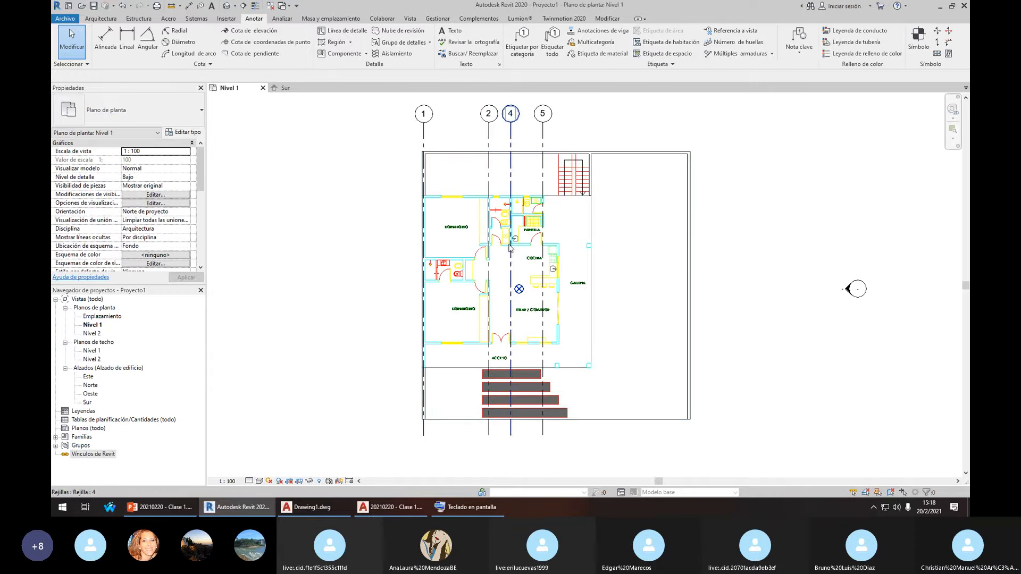
scroll(502, 237, "up", 1)
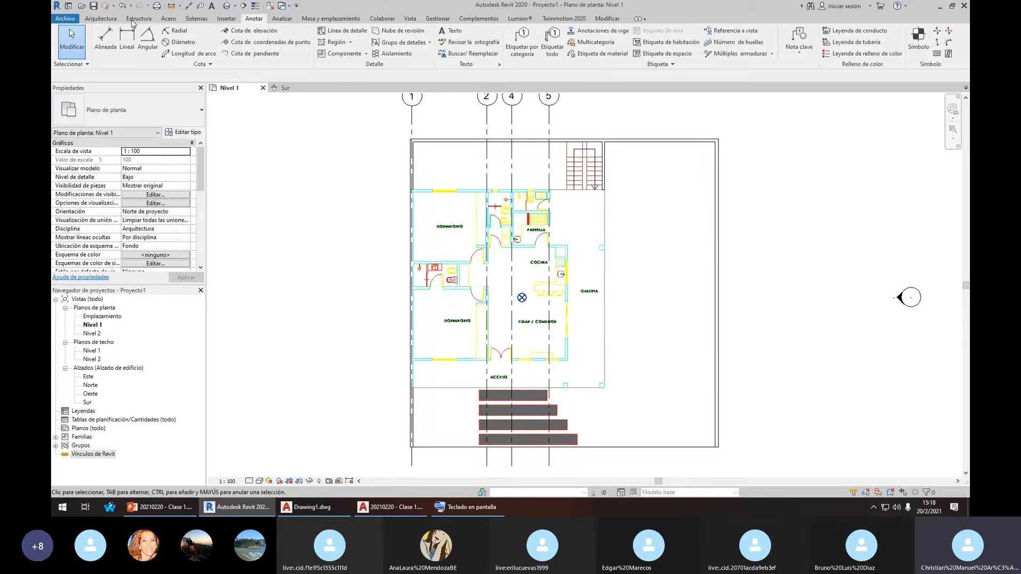
left_click(101, 19)
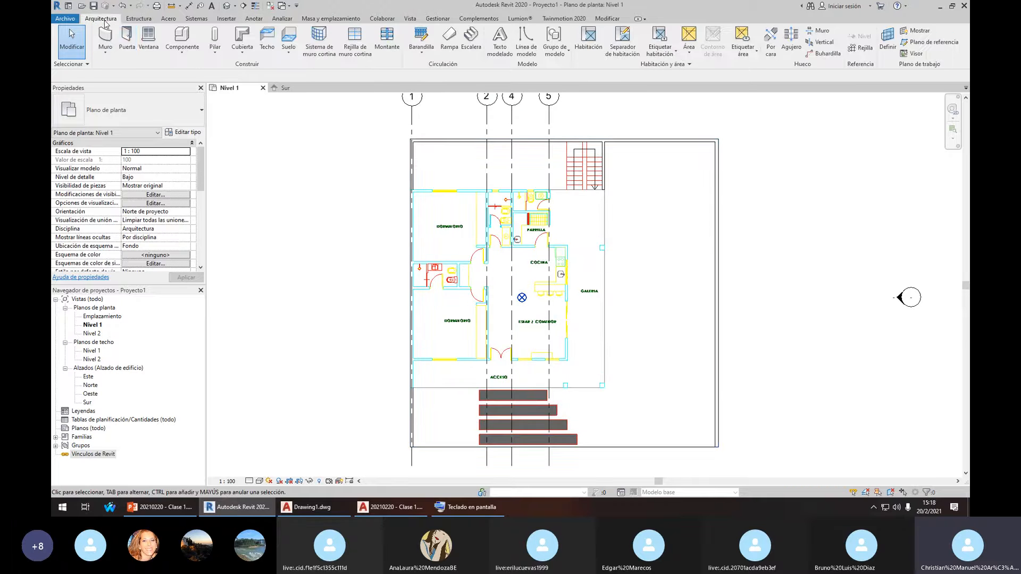
left_click(104, 52)
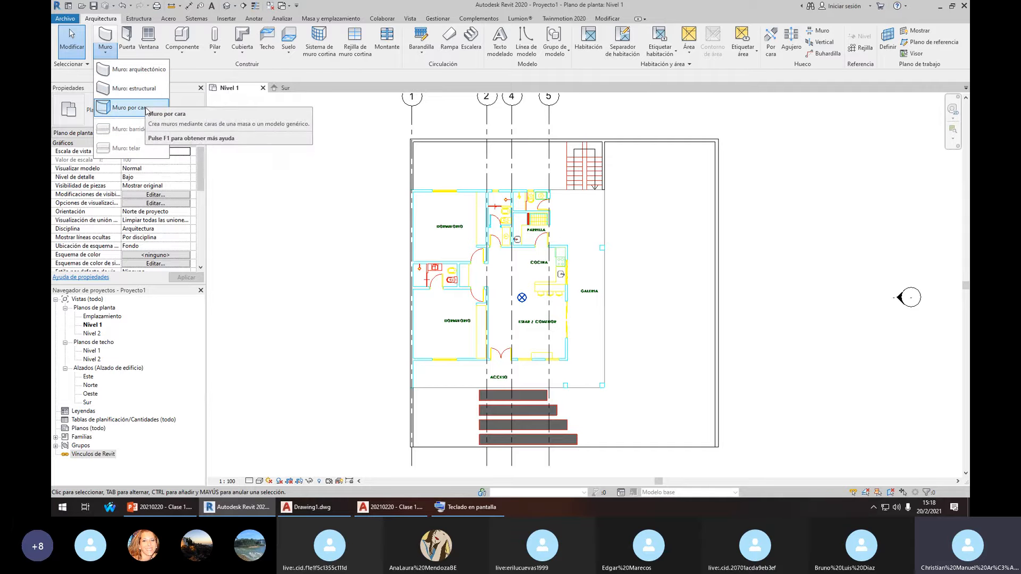
left_click(141, 74)
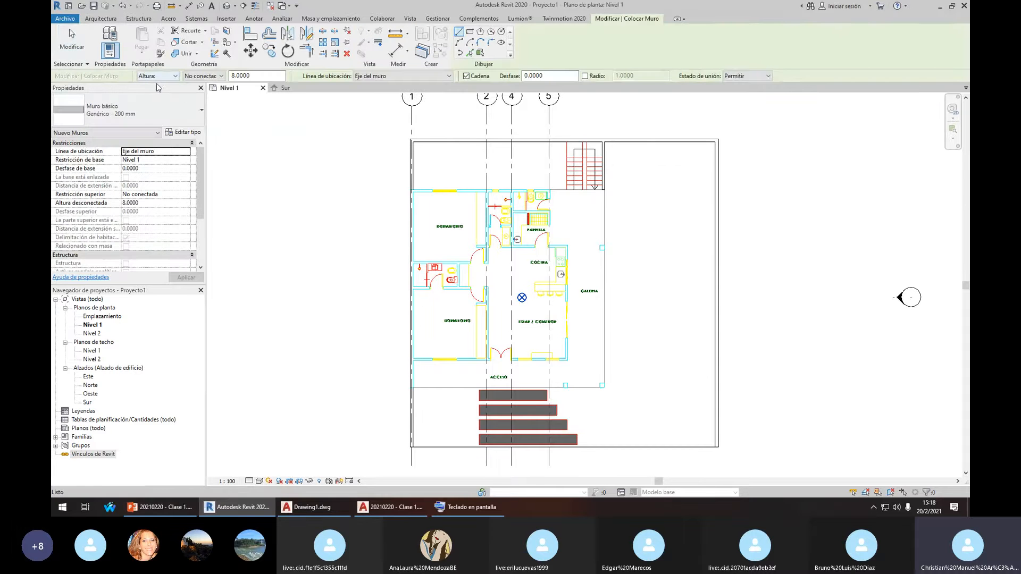
scroll(423, 172, "up", 3)
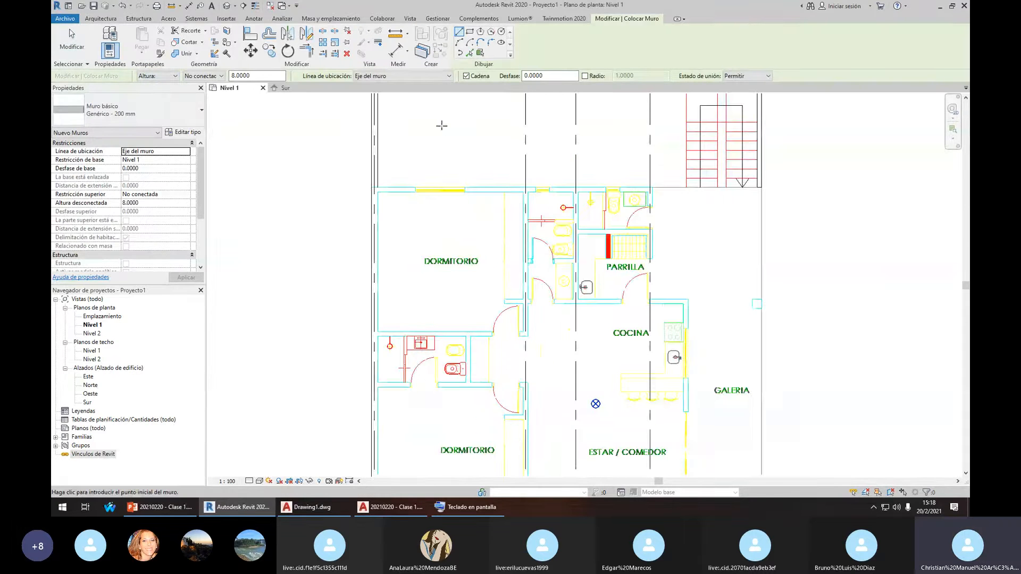
left_click(418, 160)
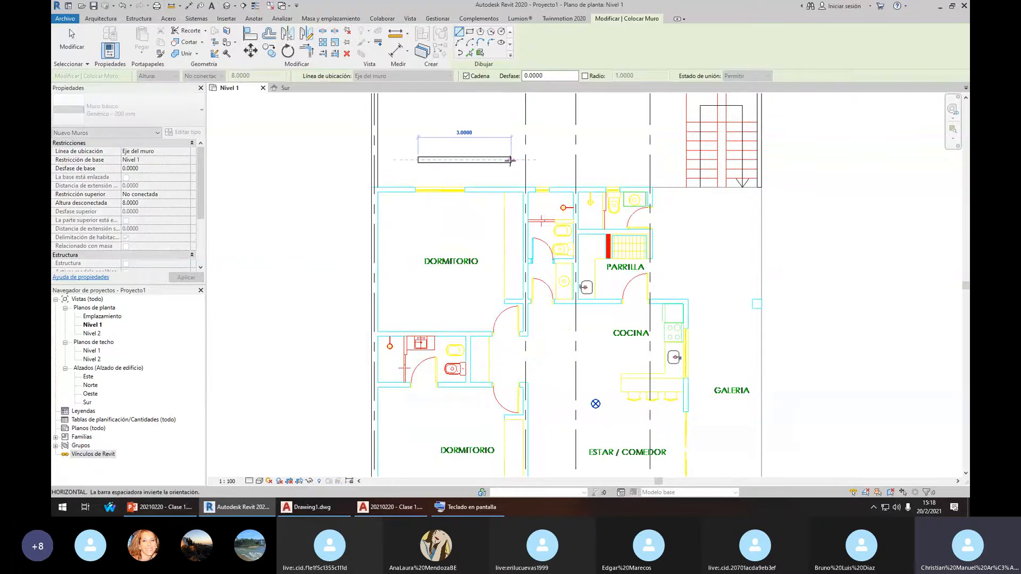
key("Escape")
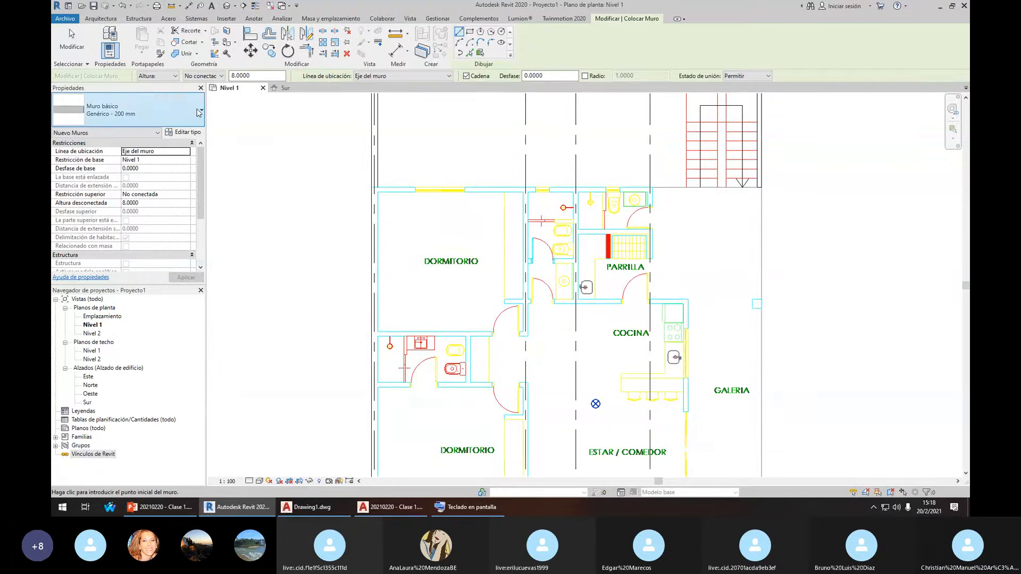
Choose Genérico - 200 mm as the wall type and test a start point on the grid line
left_click(198, 112)
left_click(192, 114)
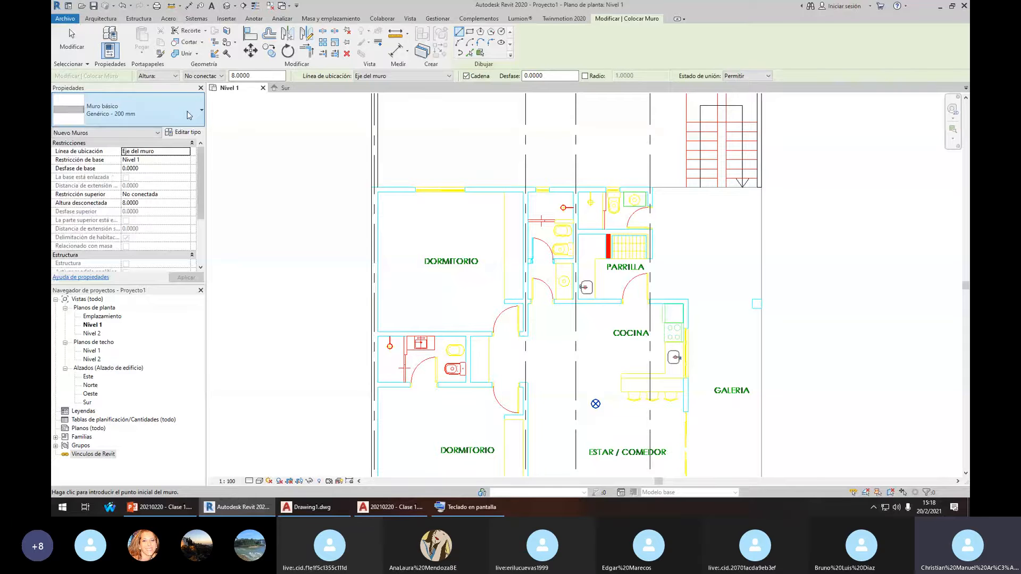
left_click(189, 114)
scroll(158, 267, "down", 2)
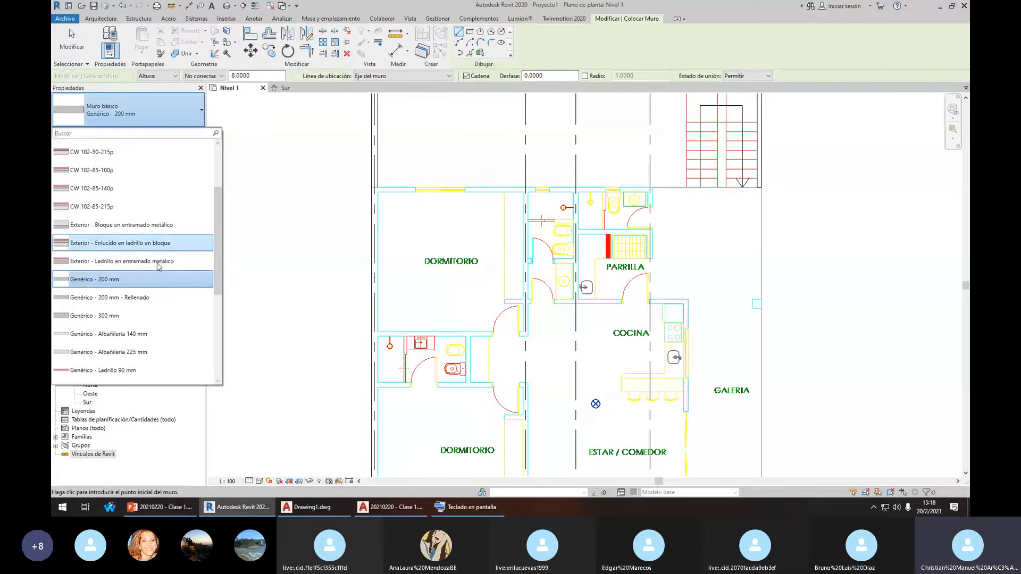
scroll(155, 292, "down", 3)
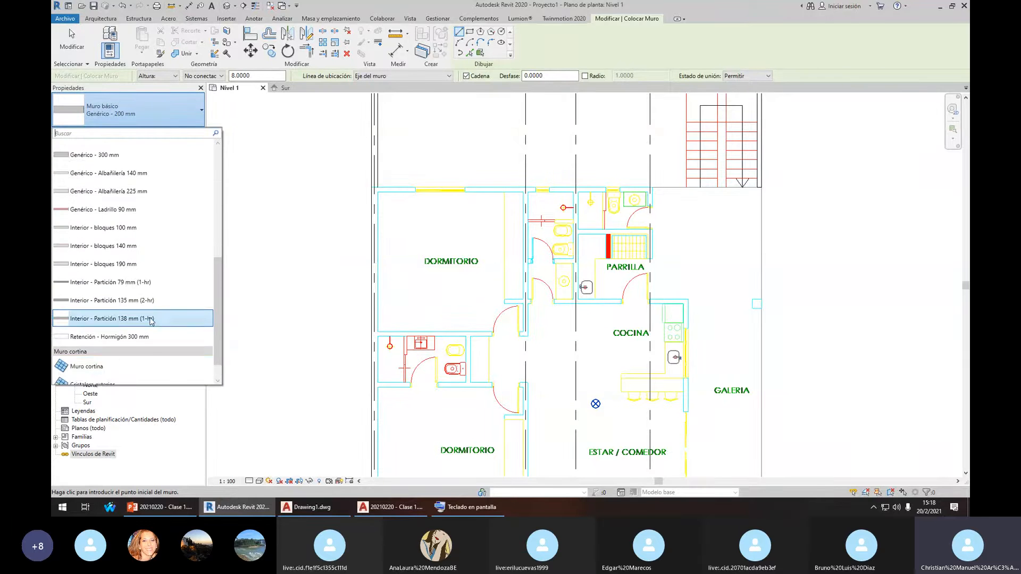
scroll(152, 321, "up", 5)
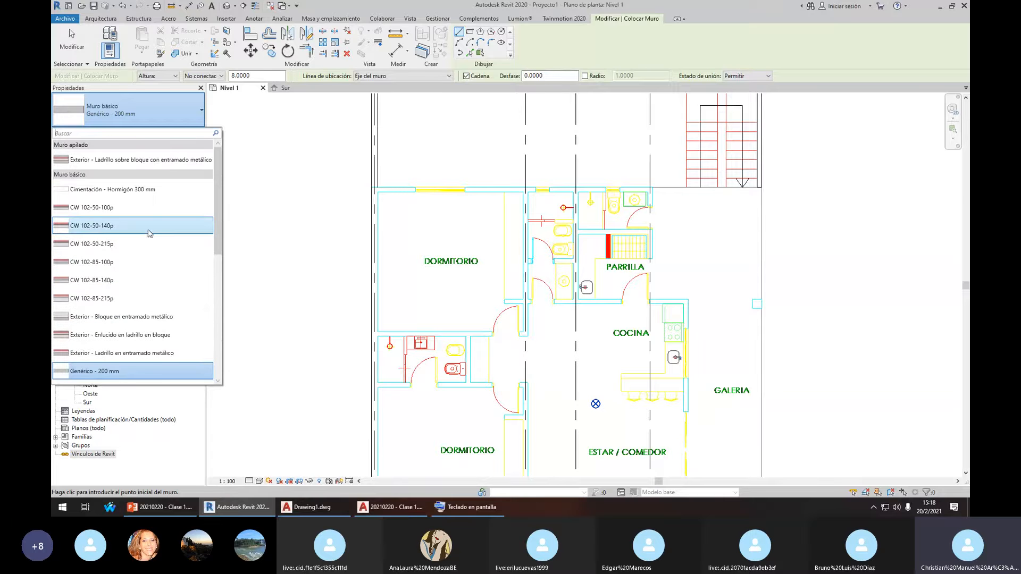
scroll(158, 219, "down", 5)
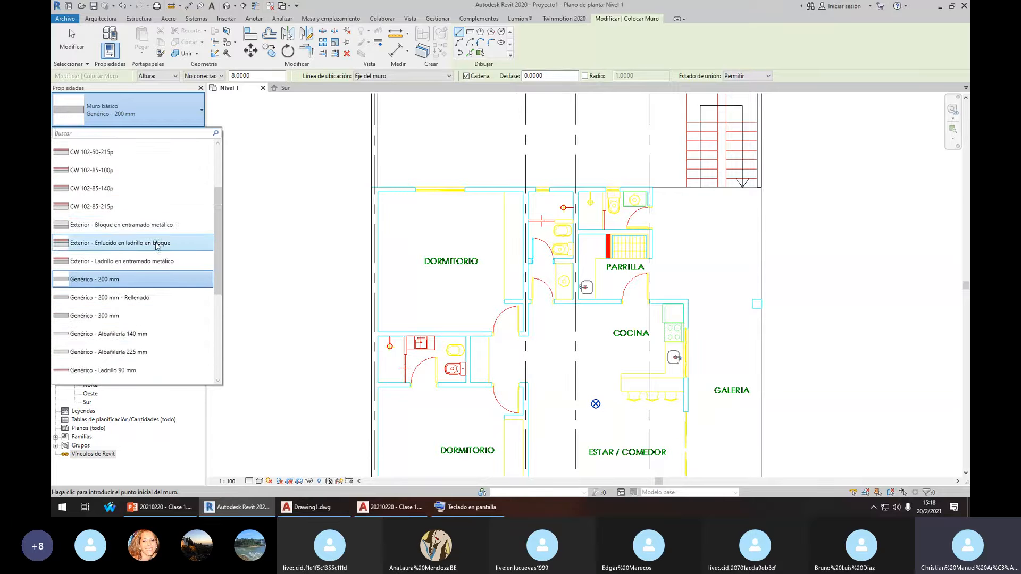
scroll(148, 274, "up", 2)
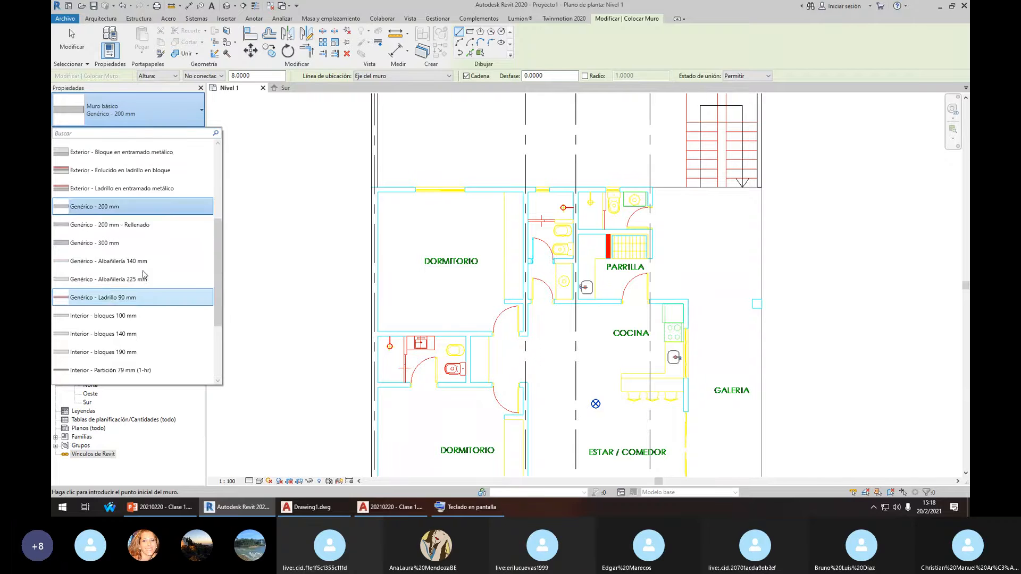
left_click(99, 211)
middle_click_drag(359, 189, 418, 291)
scroll(424, 207, "up", 2)
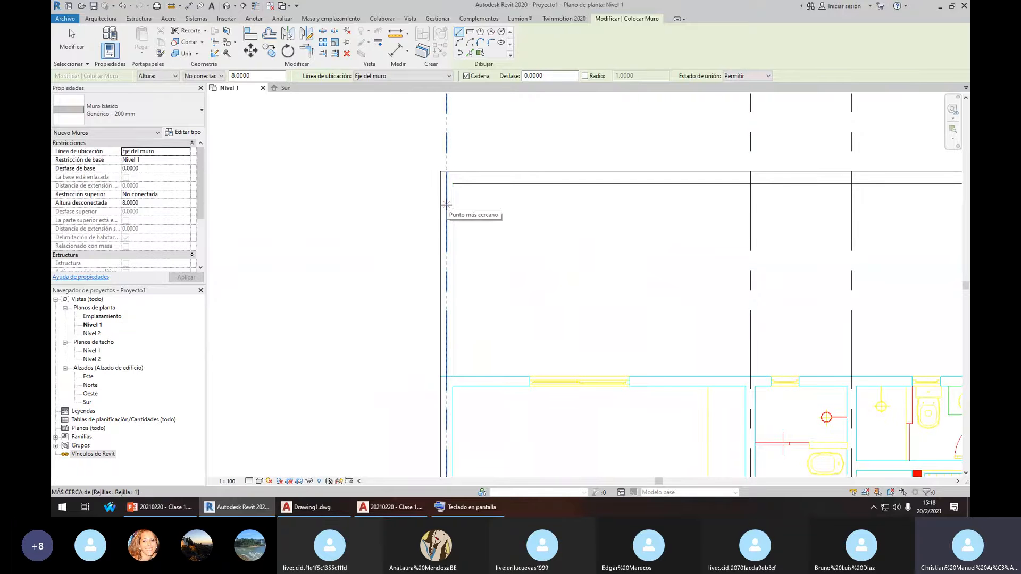
left_click(422, 203)
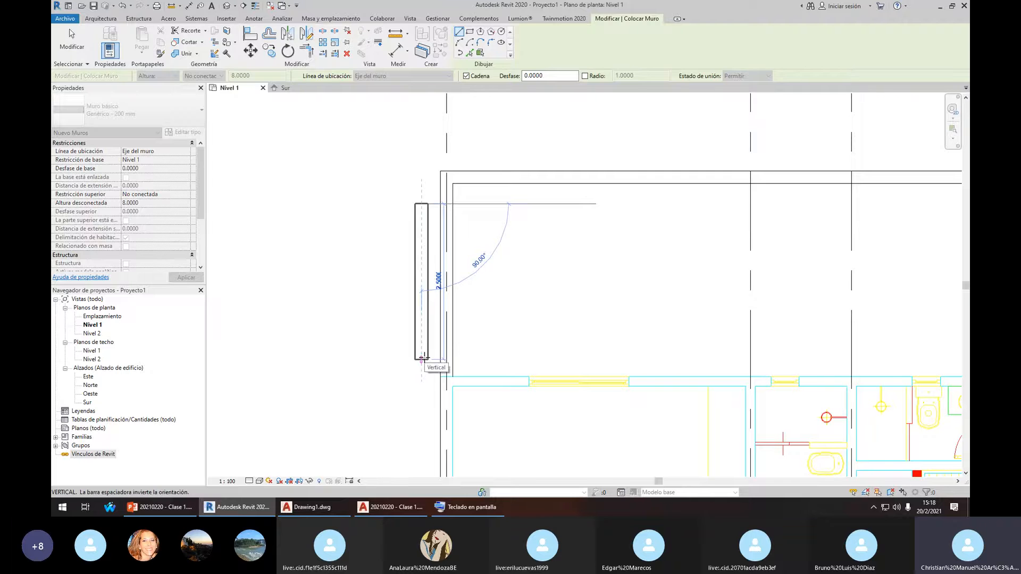
key("Escape")
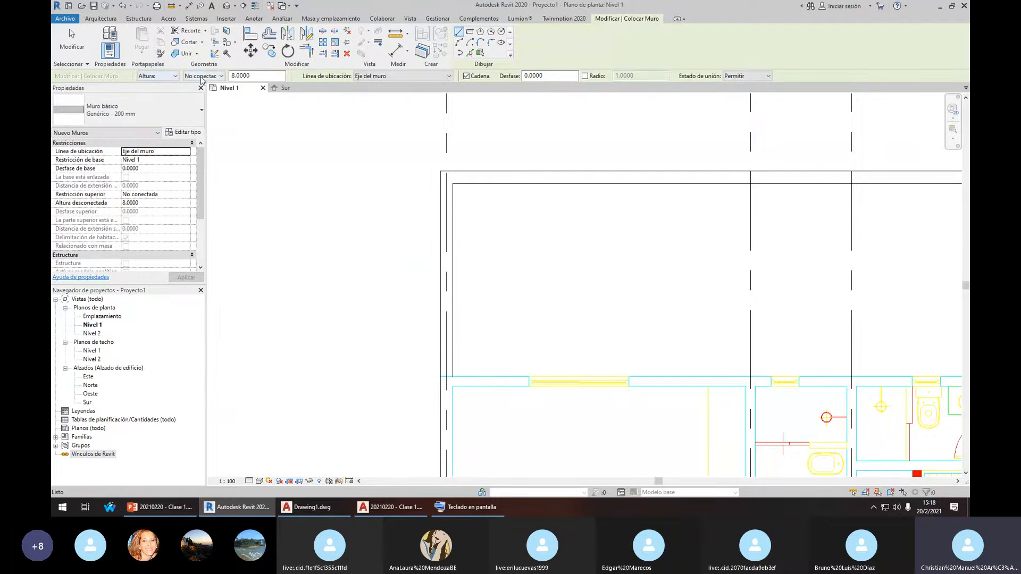
Set the wall height to Nivel 2 and the location line to Wall Centerline
left_click(207, 76)
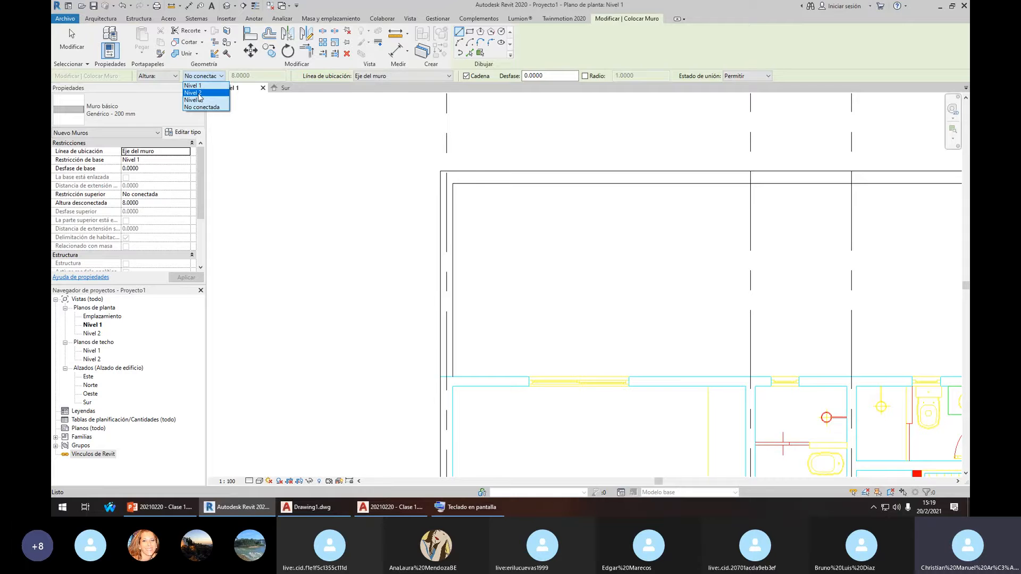
left_click(198, 94)
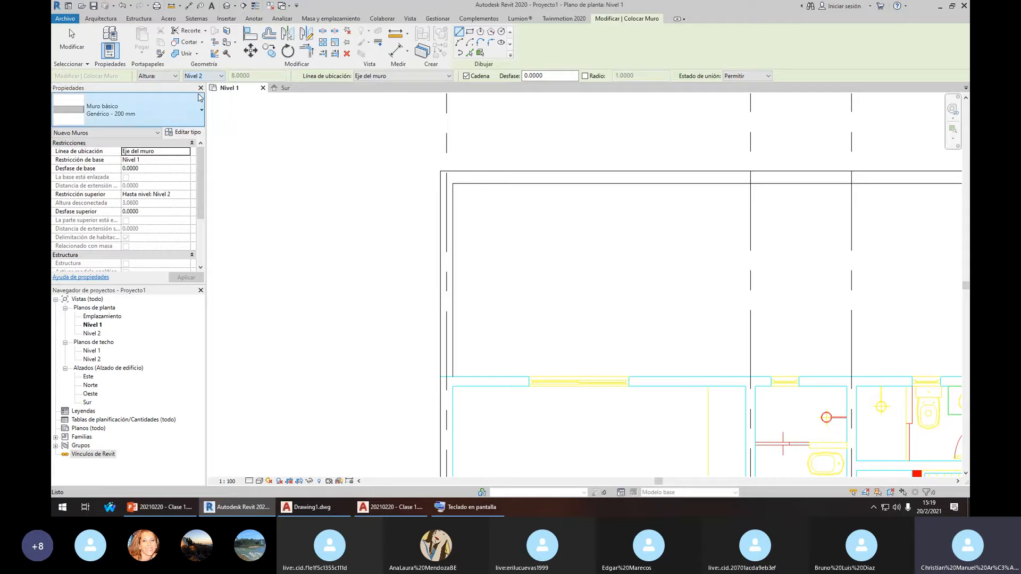
left_click(357, 78)
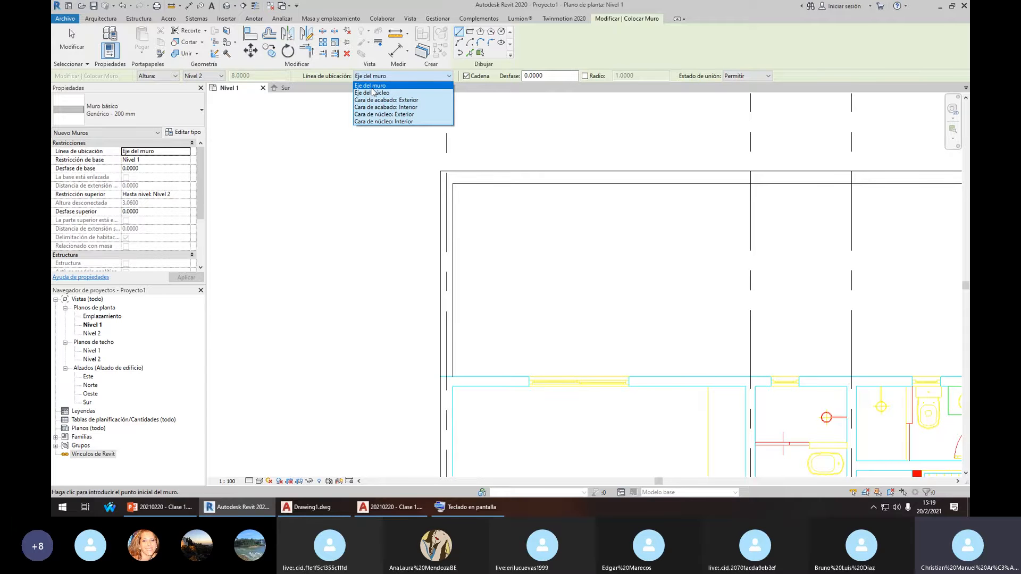
left_click(372, 87)
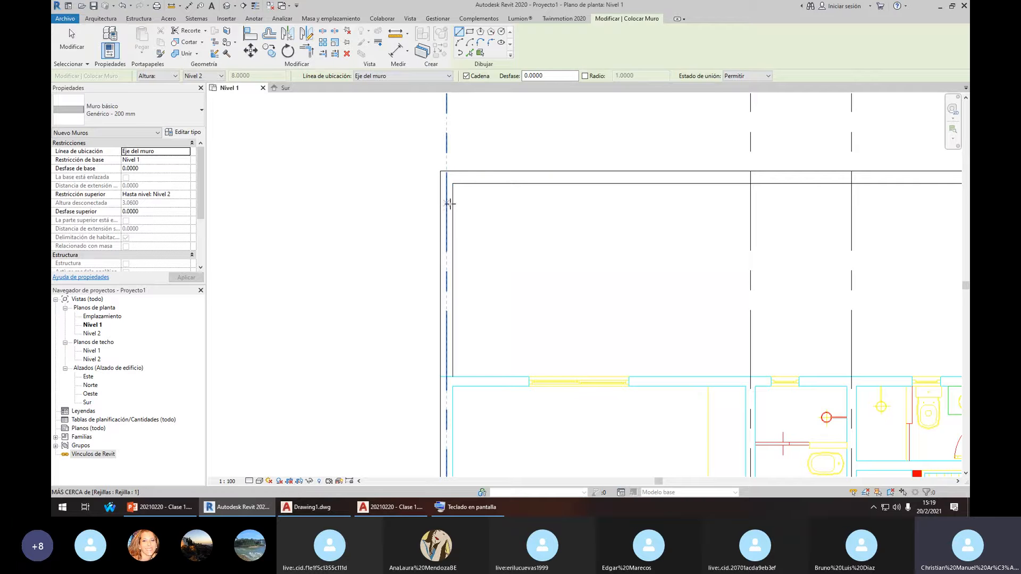
Draw the first Genérico - 200 mm wall along grid line 1 past the ACCESO area
left_click(445, 206)
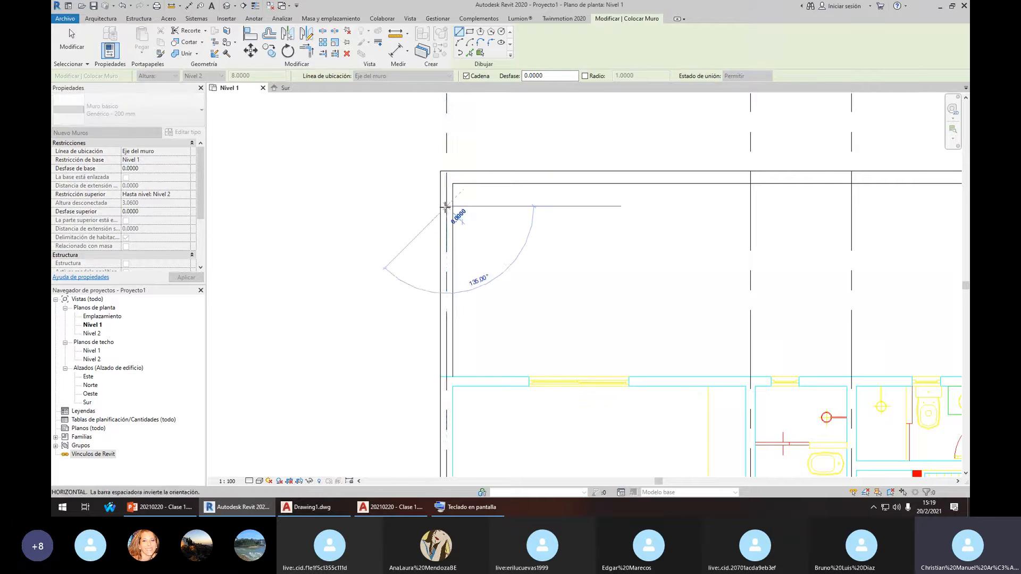
scroll(447, 233, "down", 4)
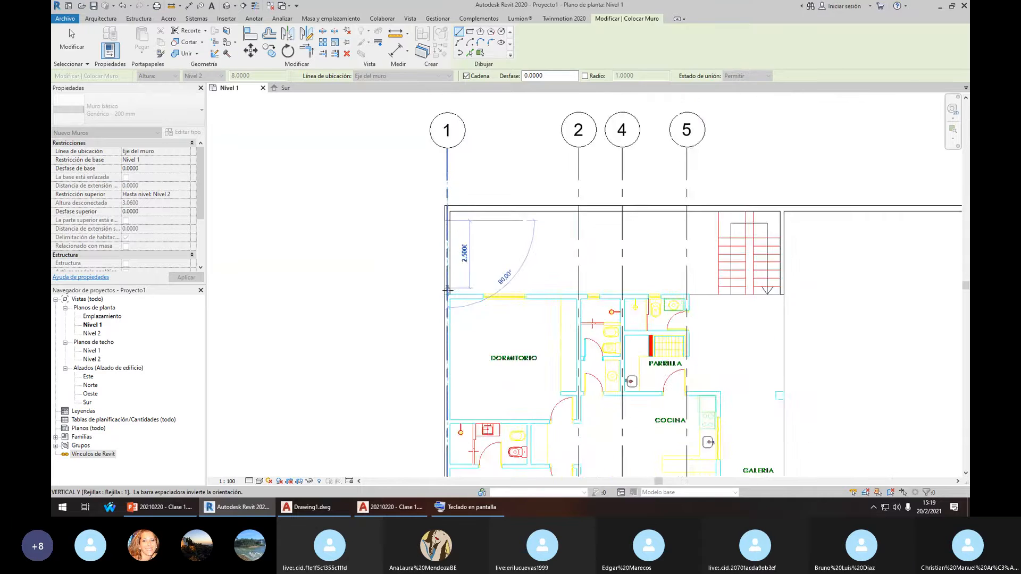
scroll(447, 291, "down", 1)
middle_click_drag(448, 291, 442, 159)
middle_click_drag(444, 343, 438, 208)
scroll(432, 297, "up", 4)
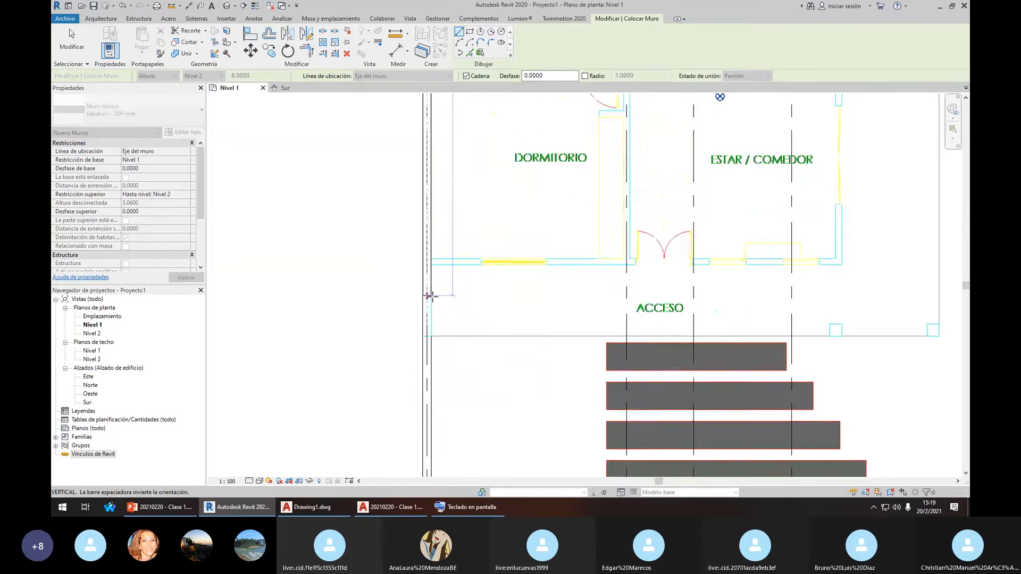
scroll(431, 295, "up", 3)
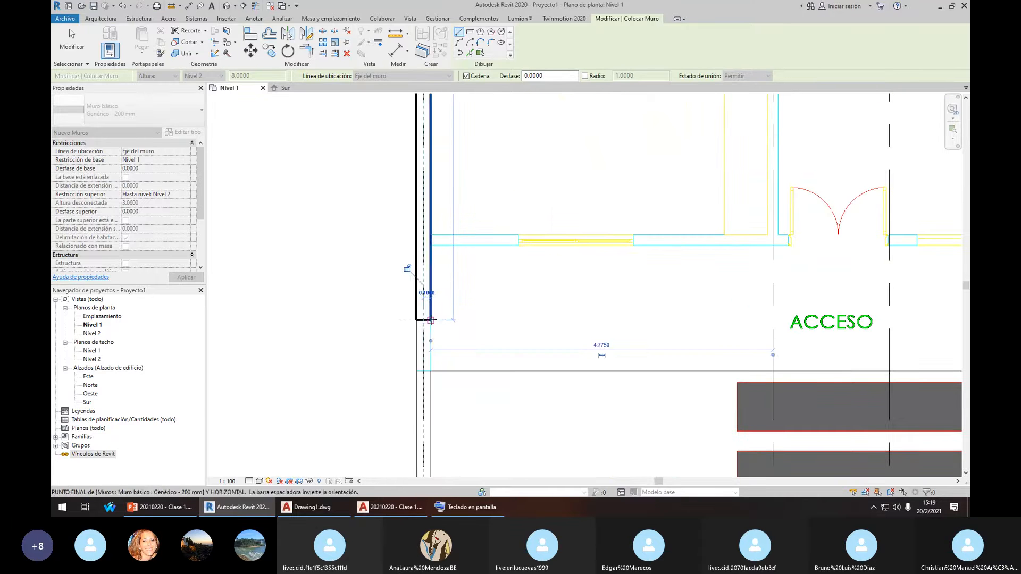
key("Escape")
scroll(532, 208, "down", 3)
scroll(536, 186, "up", 2)
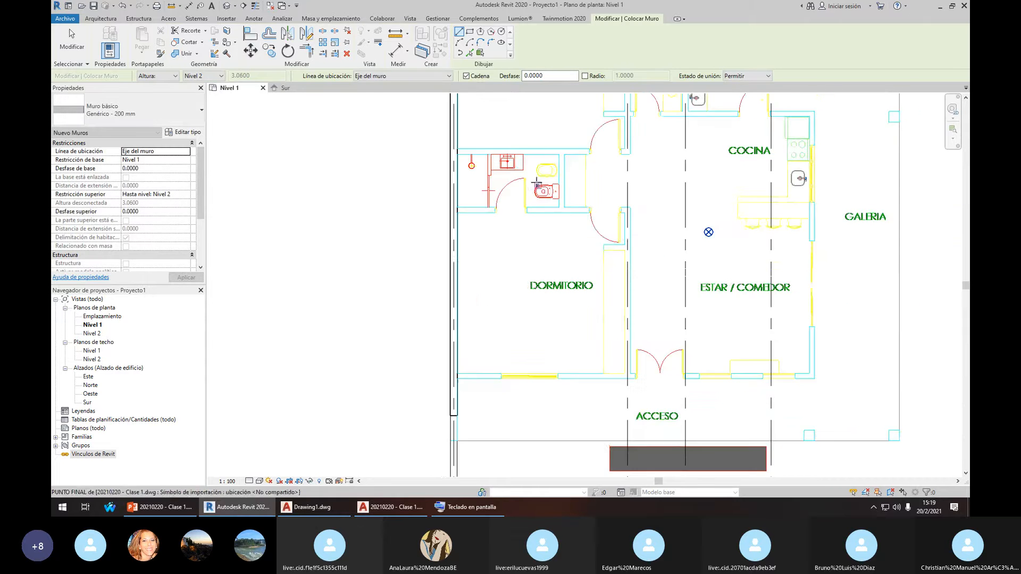
middle_click_drag(536, 183, 515, 299)
middle_click_drag(458, 171, 481, 269)
scroll(457, 232, "down", 4)
Stop wall placement and select the new wall along grid 1
key("Escape")
scroll(471, 219, "up", 1)
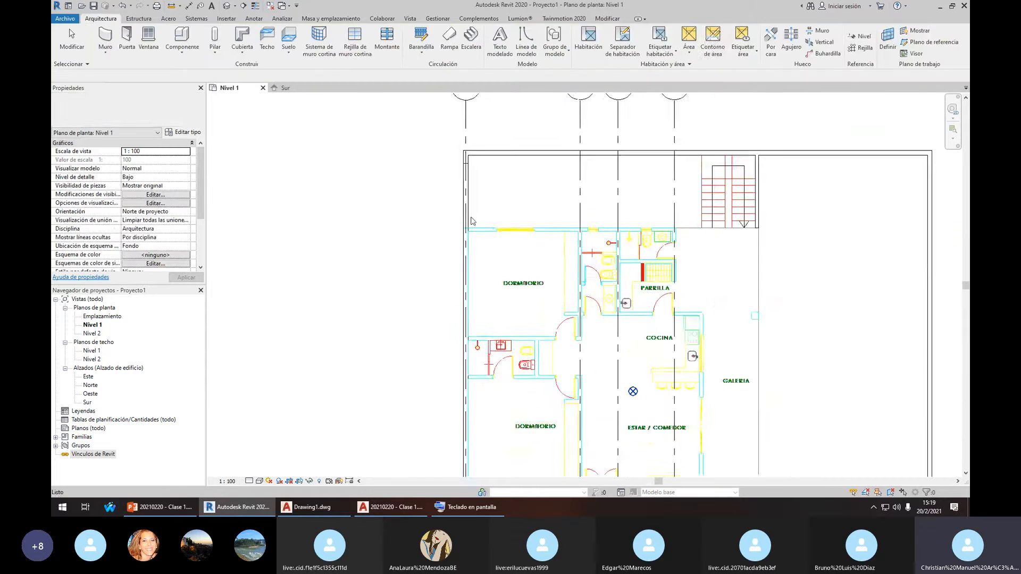
scroll(471, 220, "up", 2)
left_click(467, 214)
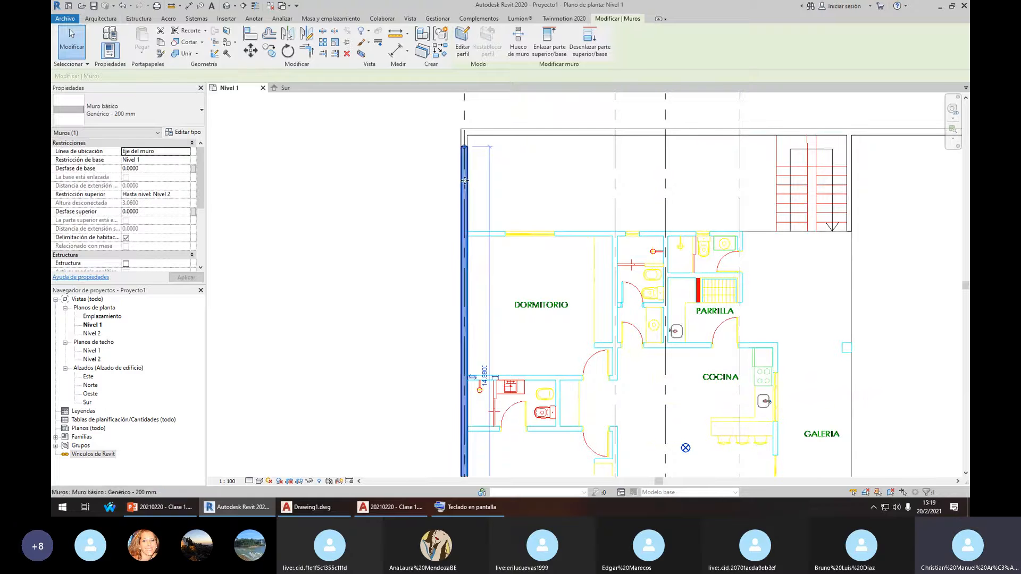
scroll(481, 247, "up", 1)
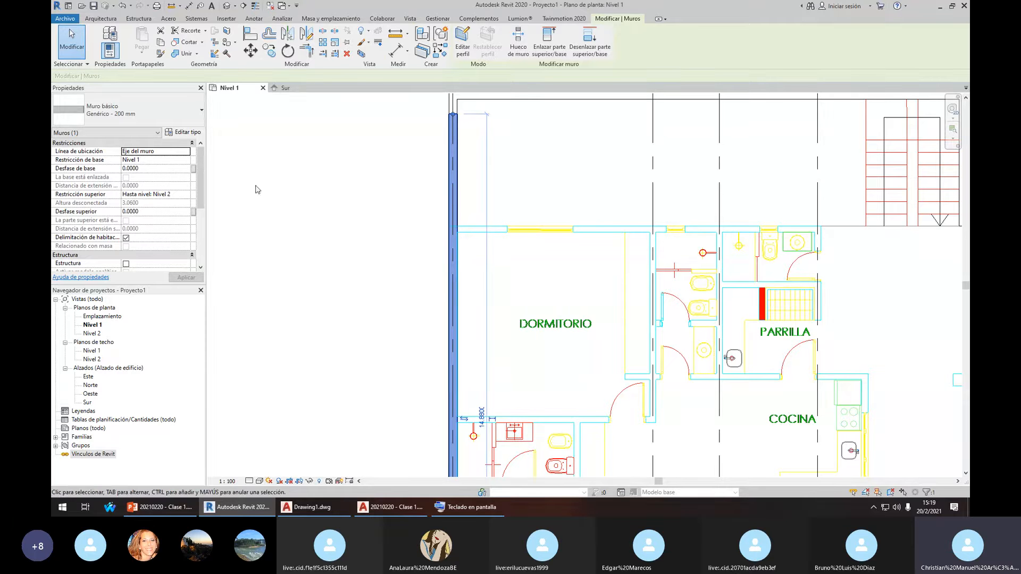
In the wall's Type Properties, show a Section preview and duplicate the Genérico - 200 mm type
left_click(171, 133)
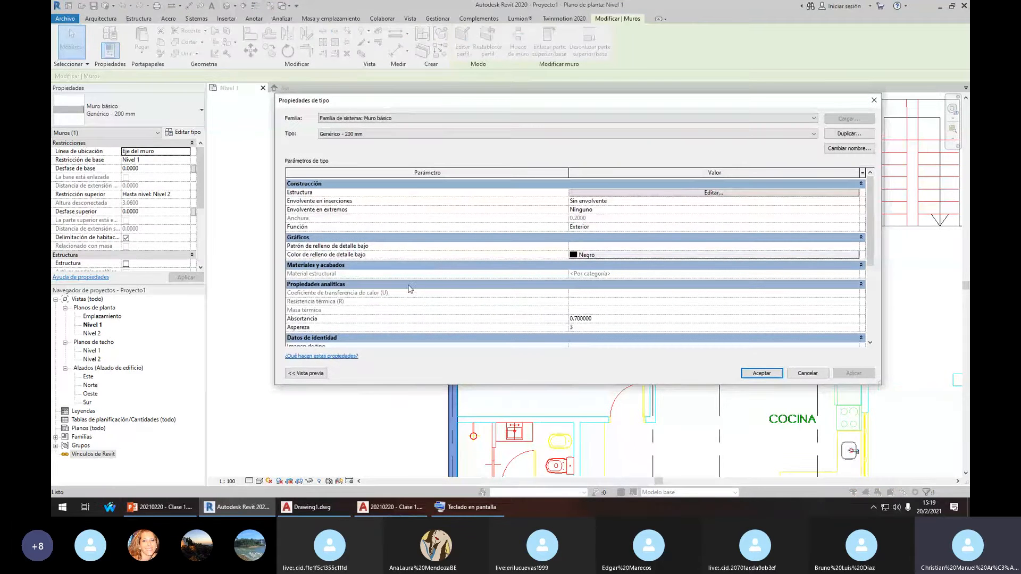
left_click(306, 372)
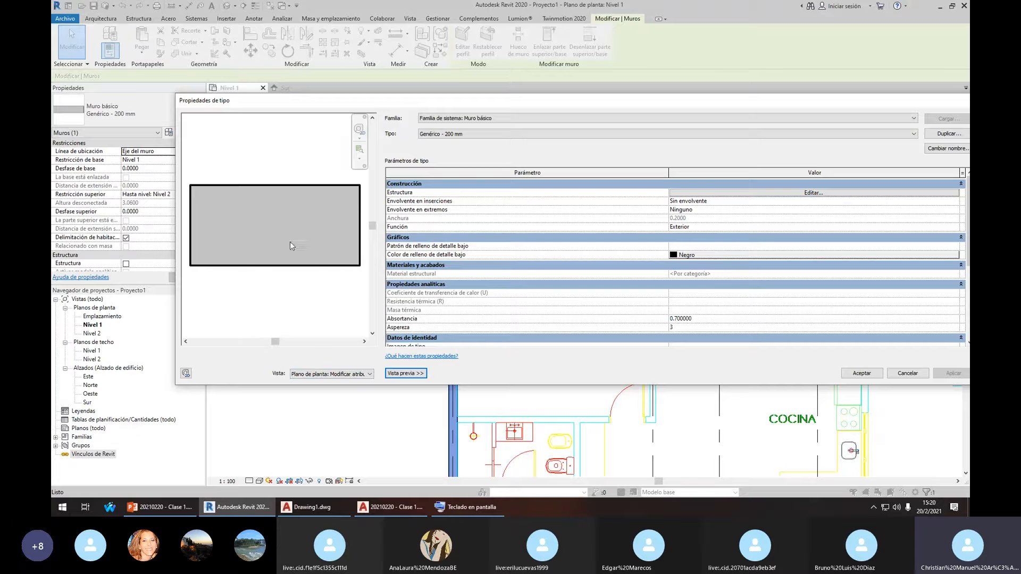
left_click(369, 375)
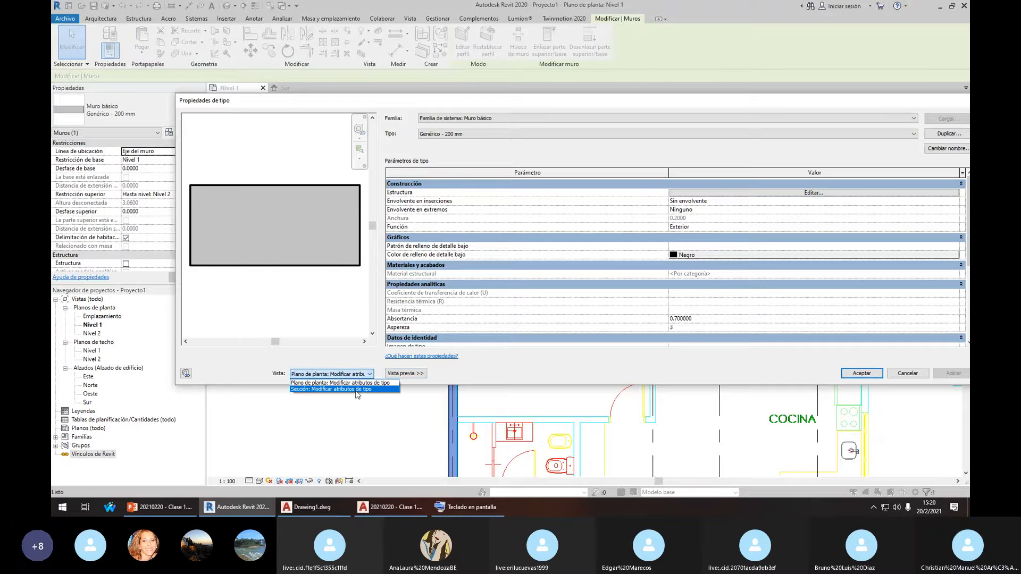
left_click(296, 389)
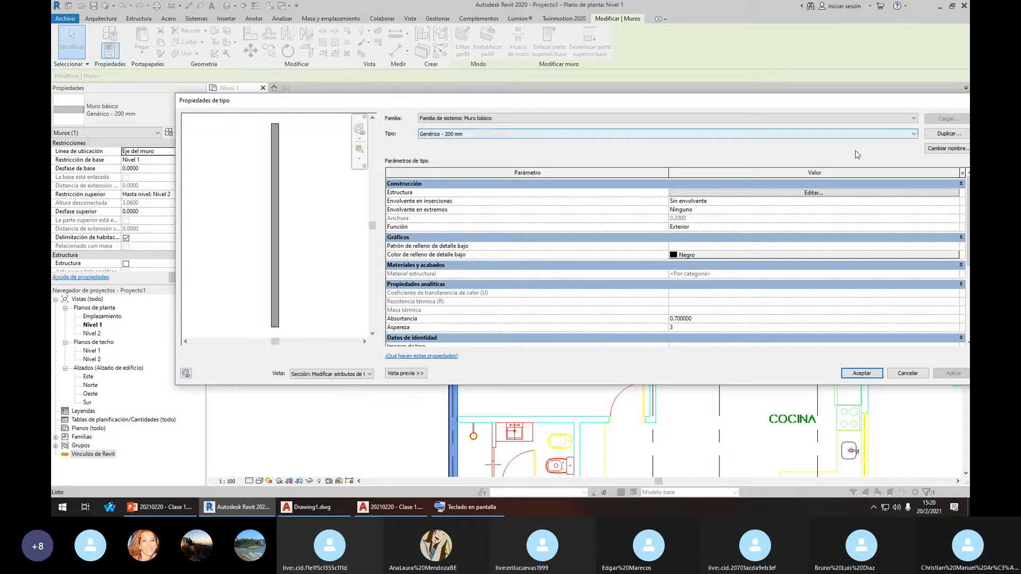
left_click_drag(906, 102, 859, 92)
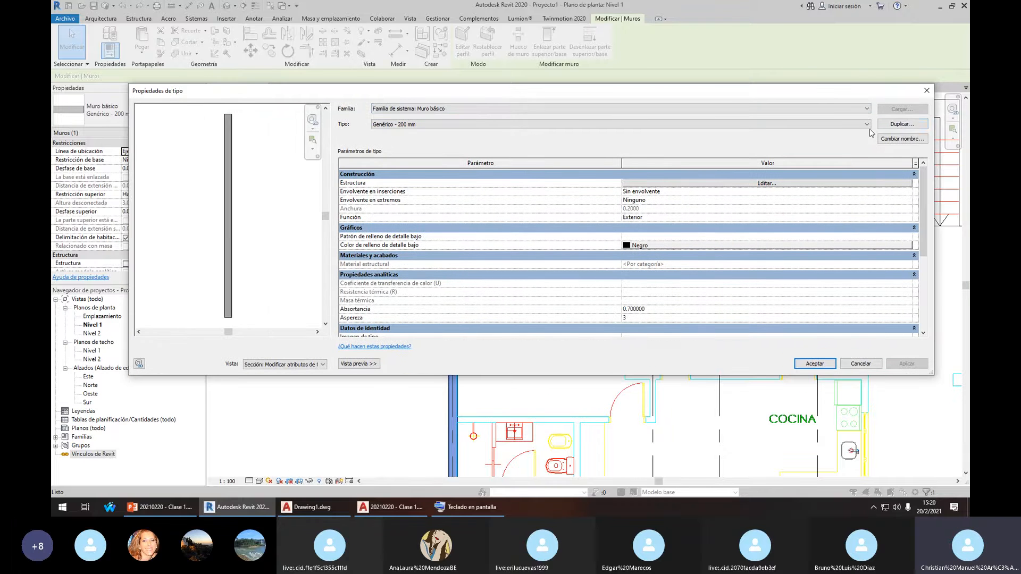
left_click(896, 125)
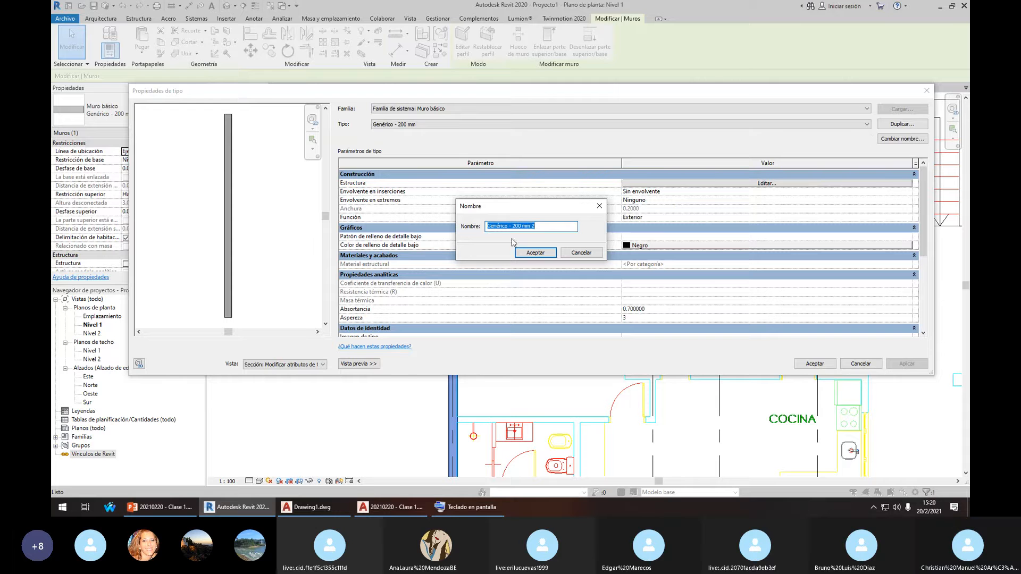
Name the duplicated wall type Genérico - 150 mm
left_click_drag(547, 225, 507, 224)
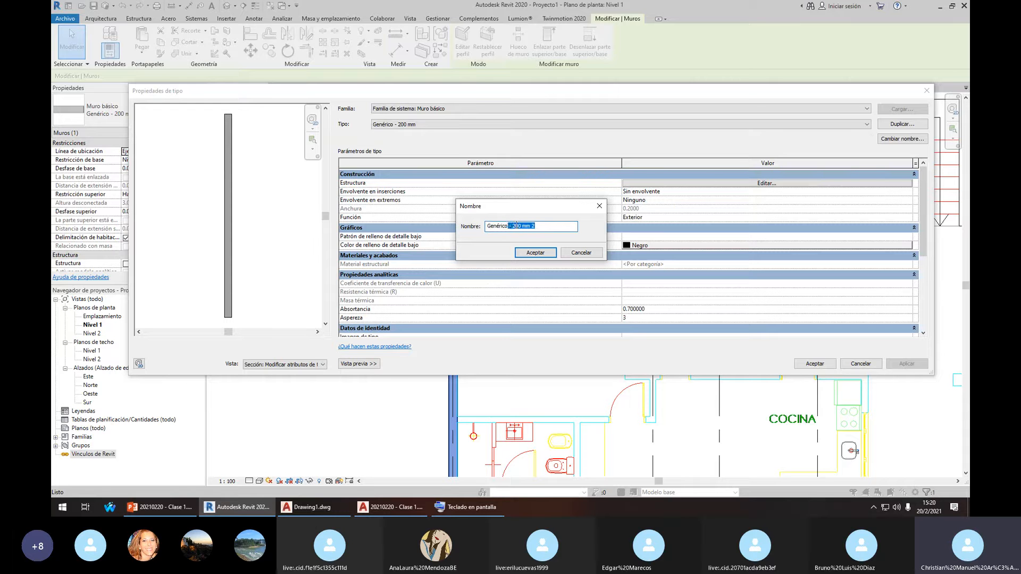
left_click(522, 227)
left_click(552, 253)
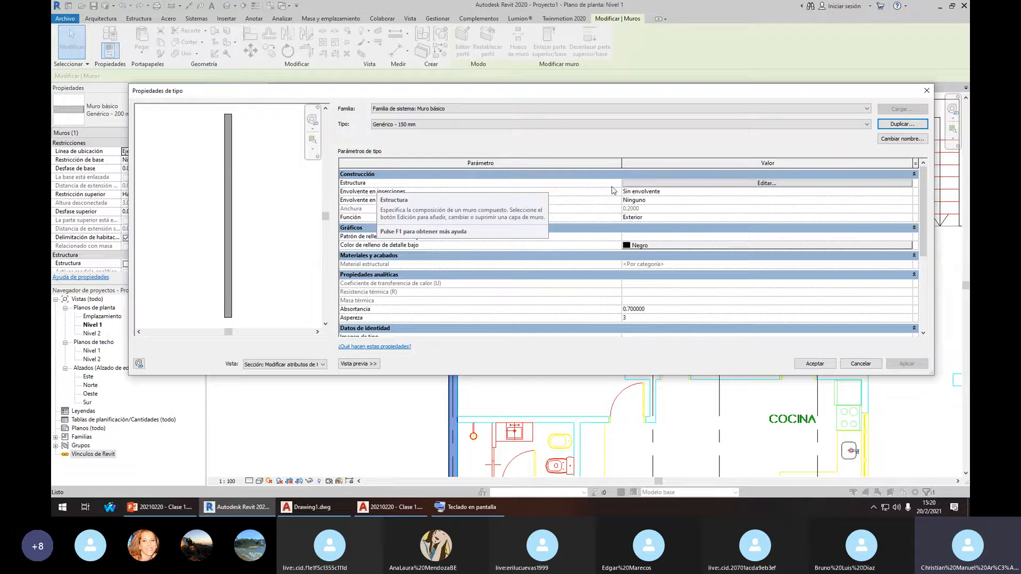
Set the structural layer thickness to 0.15 and apply the type to the wall
left_click(640, 184)
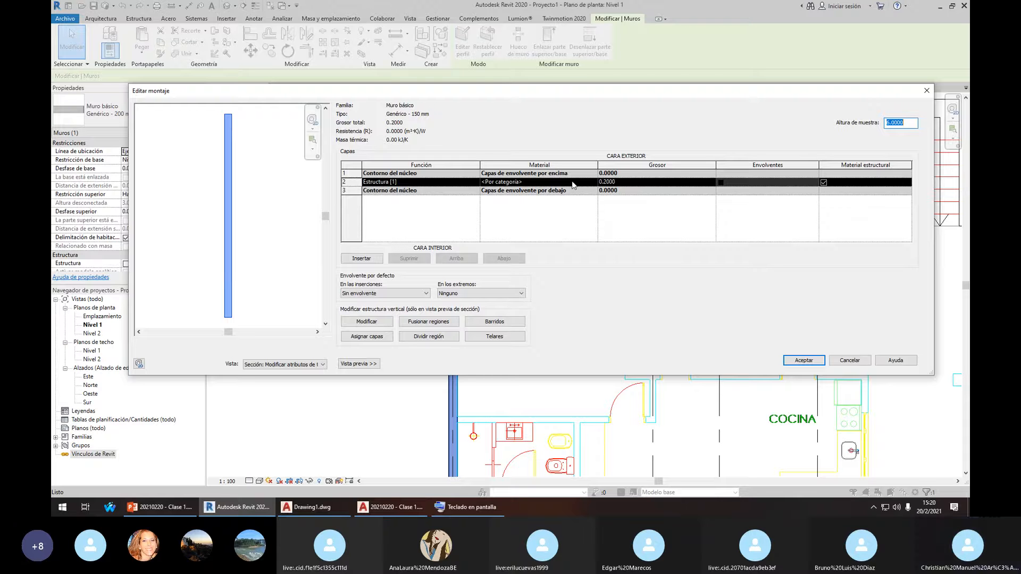
left_click(604, 181)
left_click(604, 182)
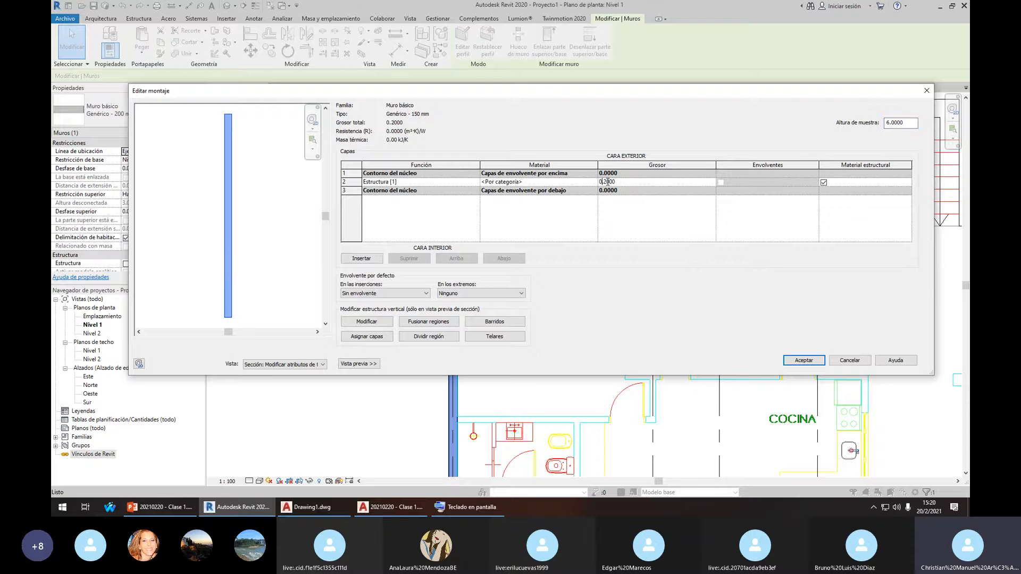
left_click_drag(607, 182, 617, 183)
left_click(795, 361)
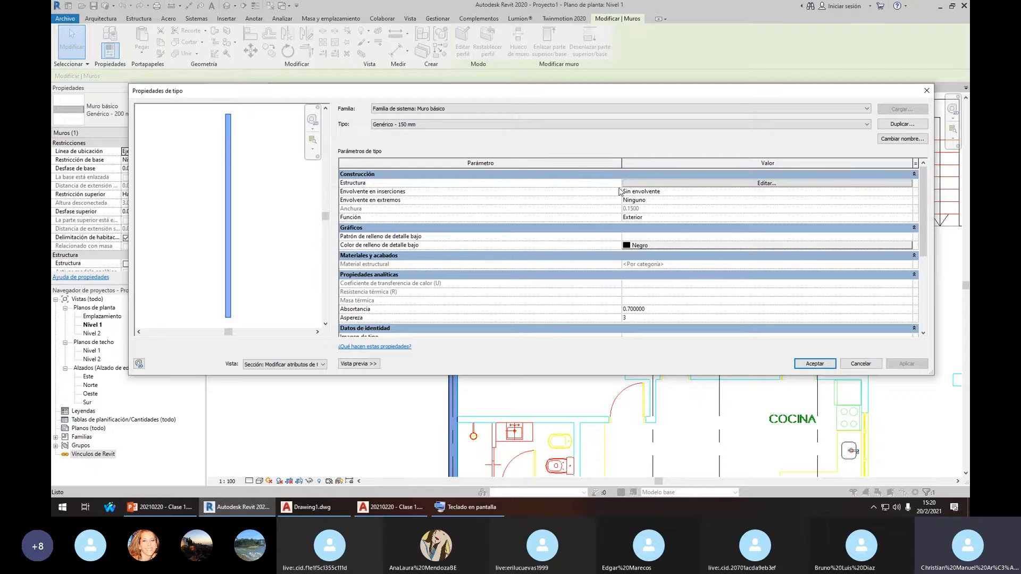
left_click(814, 363)
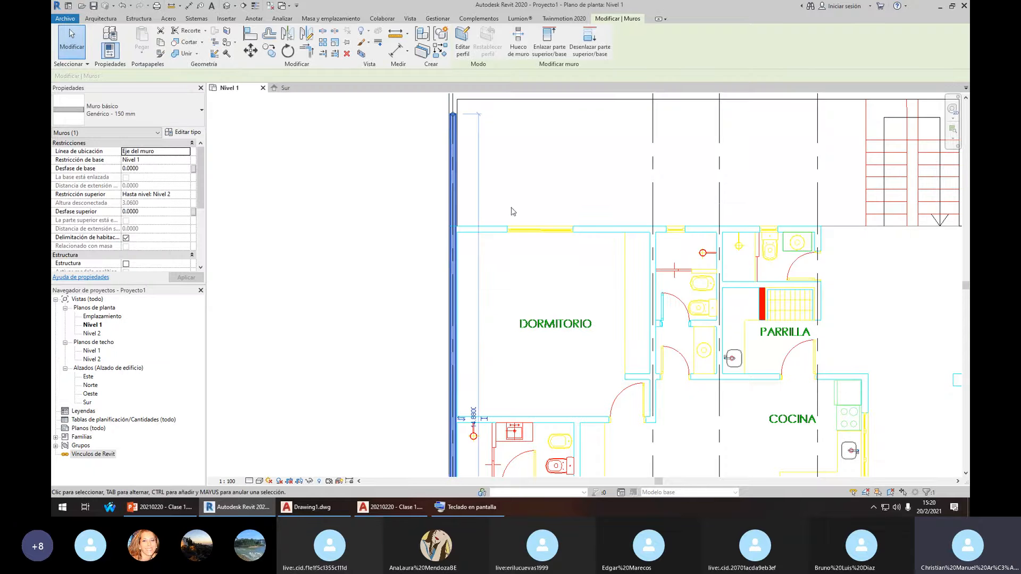
Start the Wall tool with the Genérico - 150 mm type
left_click(106, 19)
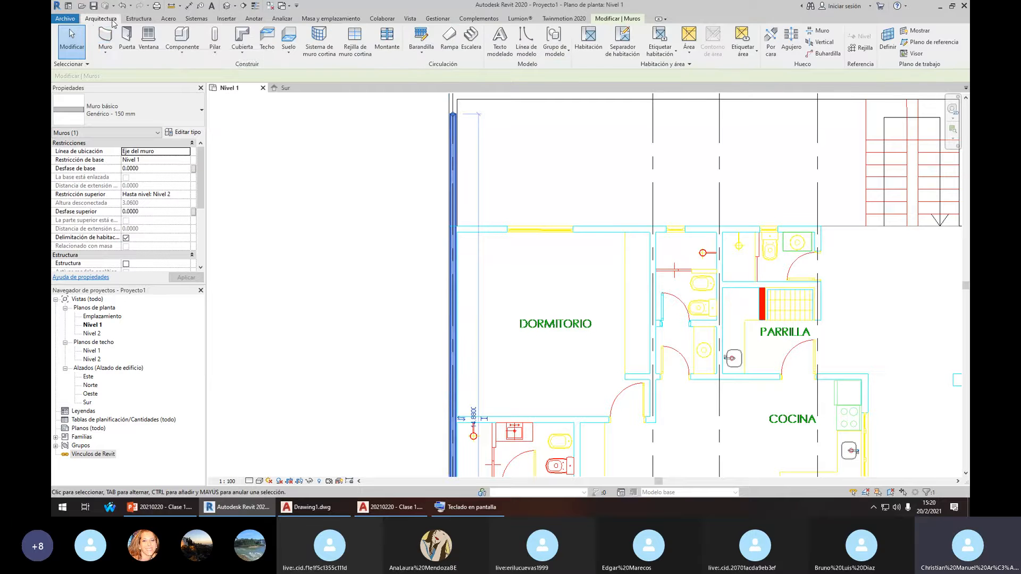
left_click(109, 44)
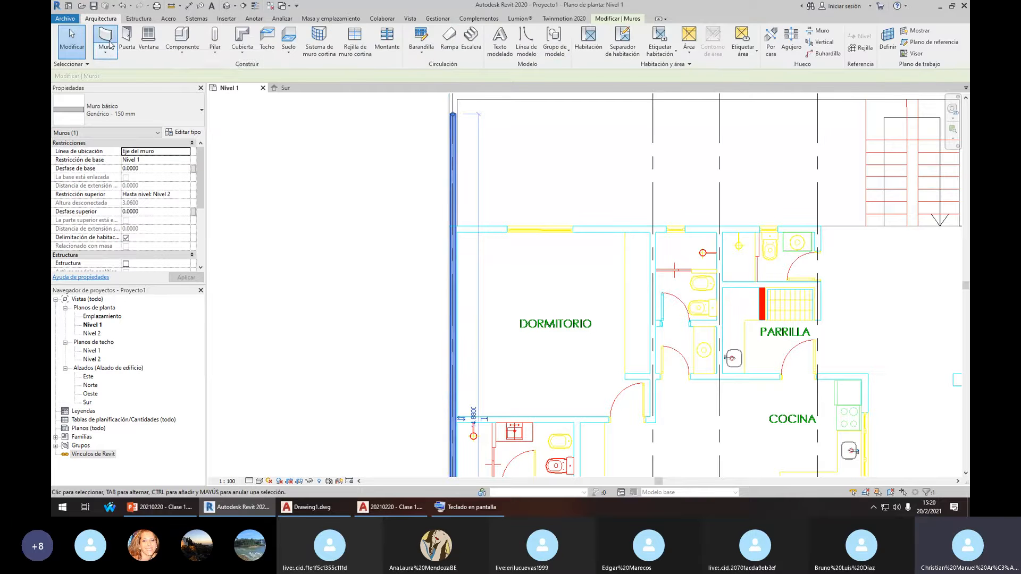
left_click(189, 120)
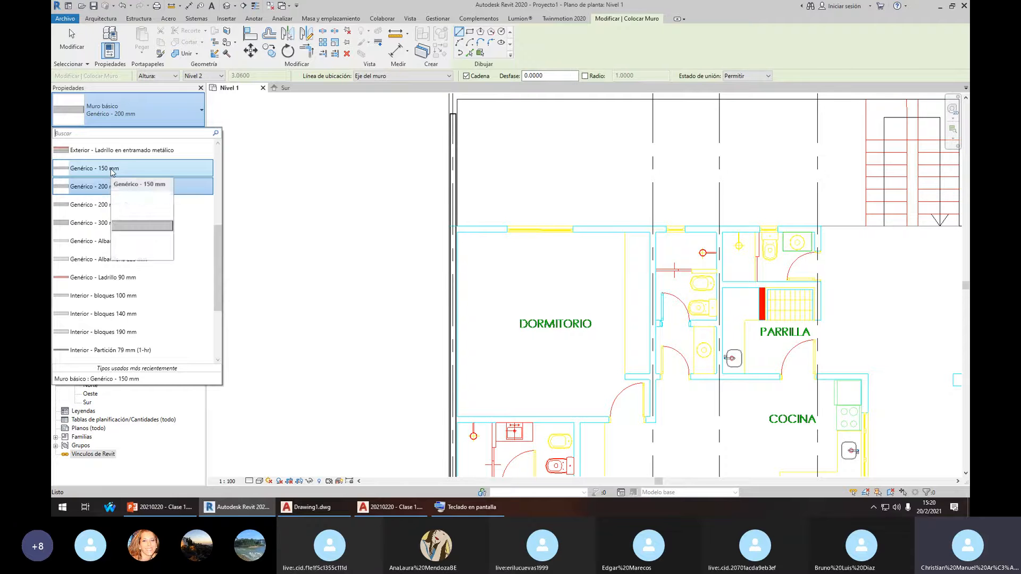
left_click(111, 171)
scroll(486, 214, "up", 4)
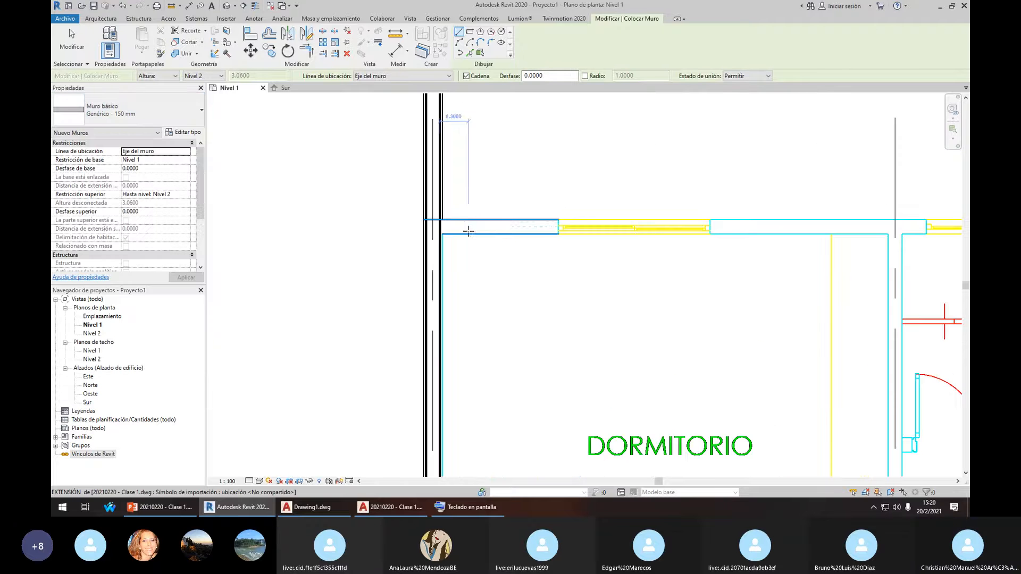
scroll(463, 224, "up", 3)
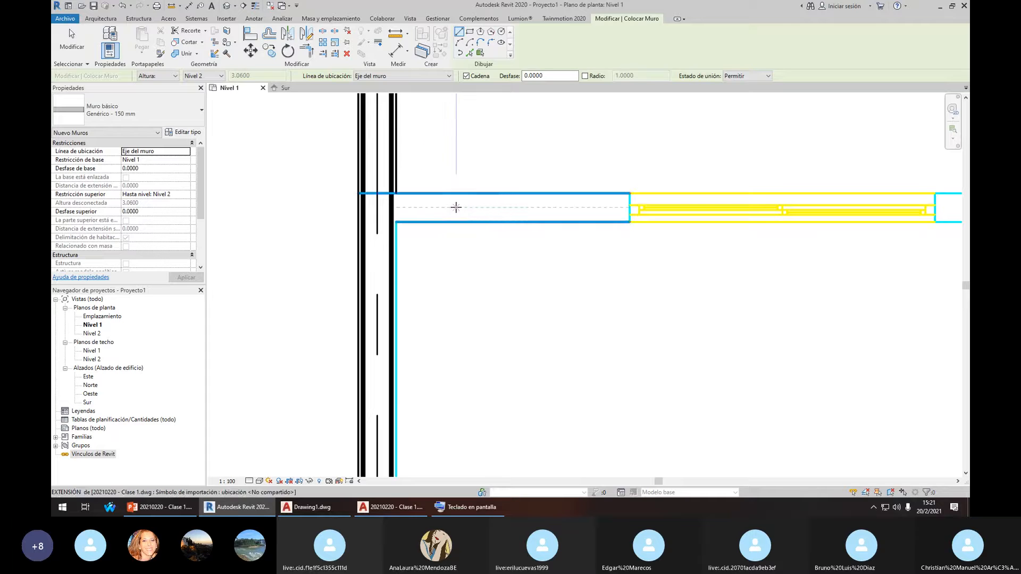
left_click(406, 204)
key("Escape")
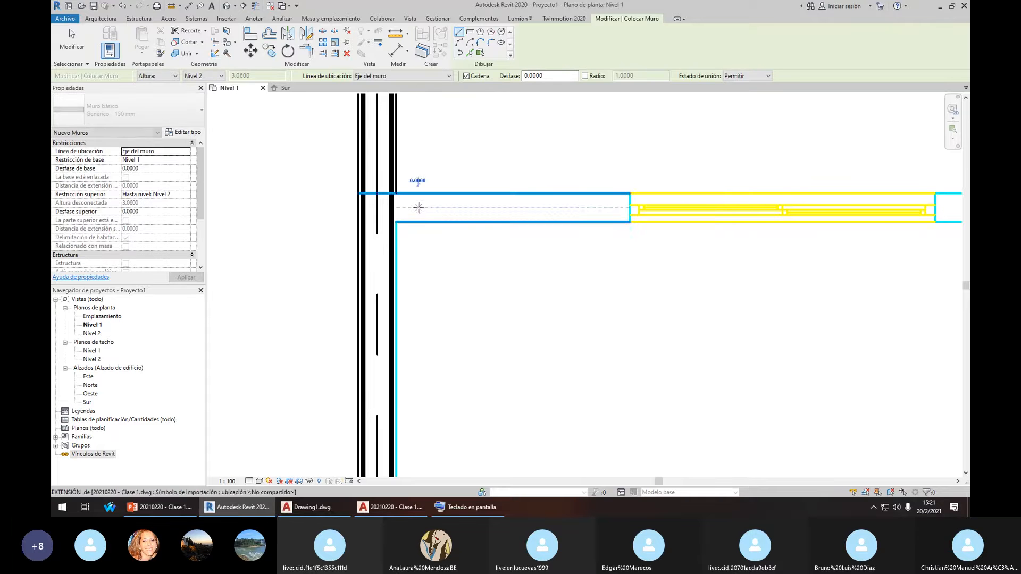
scroll(500, 216, "down", 3)
scroll(594, 211, "down", 2)
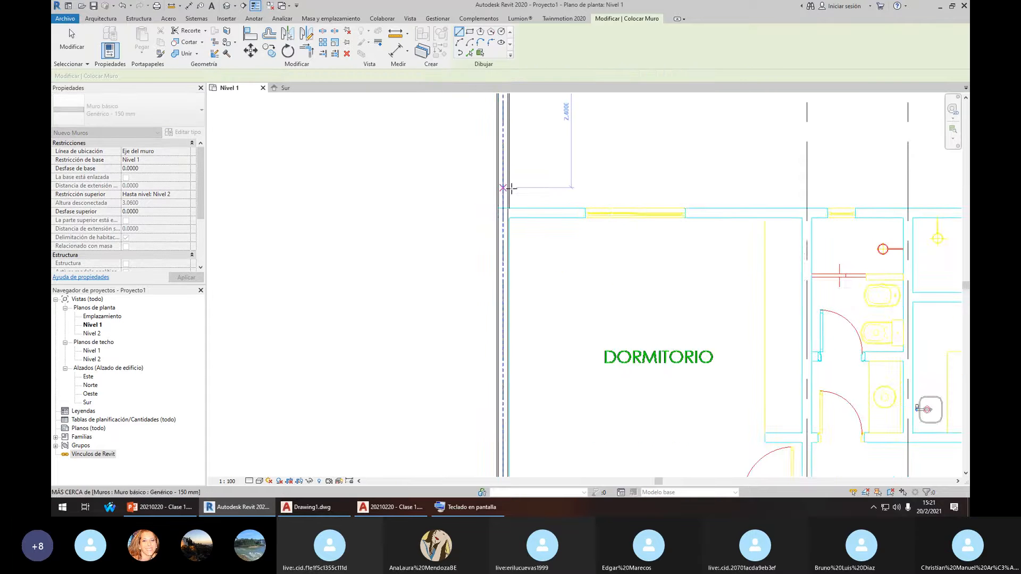
scroll(513, 212, "up", 2)
Draw a wall along the top of the DORMITORIO past its window, with thin lines on
left_click(509, 214)
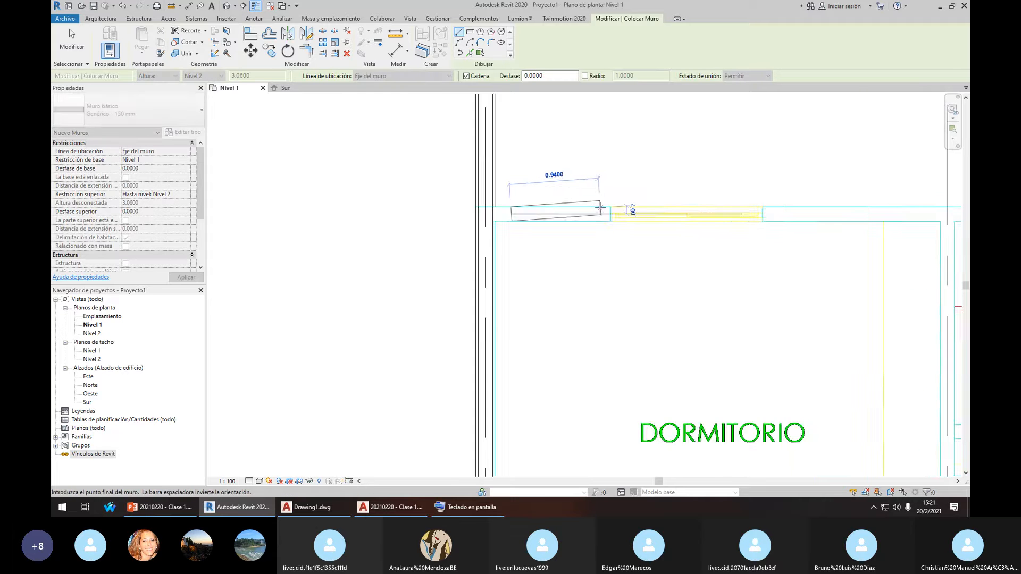
scroll(612, 211, "down", 3)
scroll(718, 211, "up", 1)
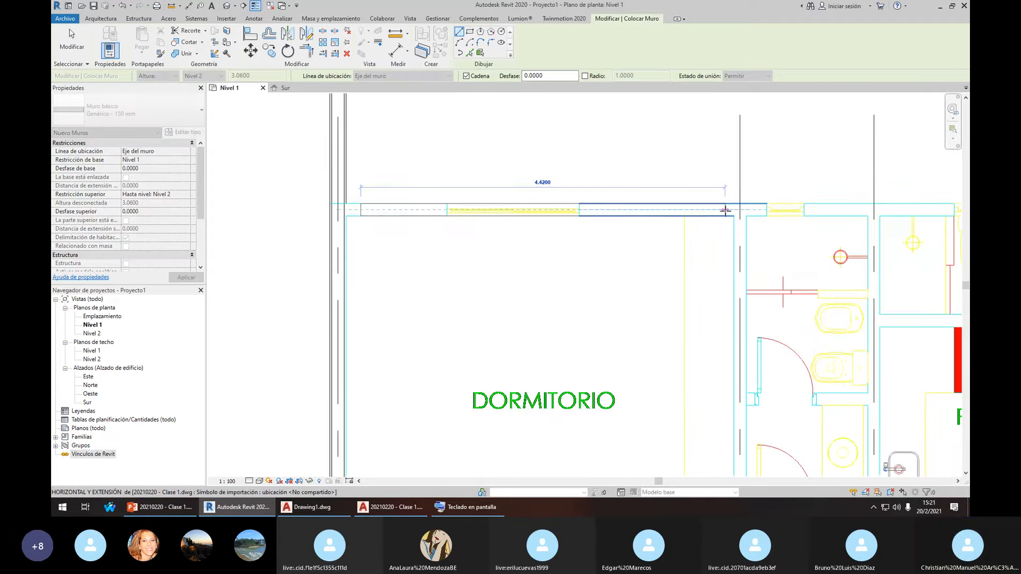
left_click(724, 211)
key("Escape")
scroll(686, 190, "down", 2)
scroll(638, 183, "up", 1)
middle_click_drag(598, 162, 592, 194)
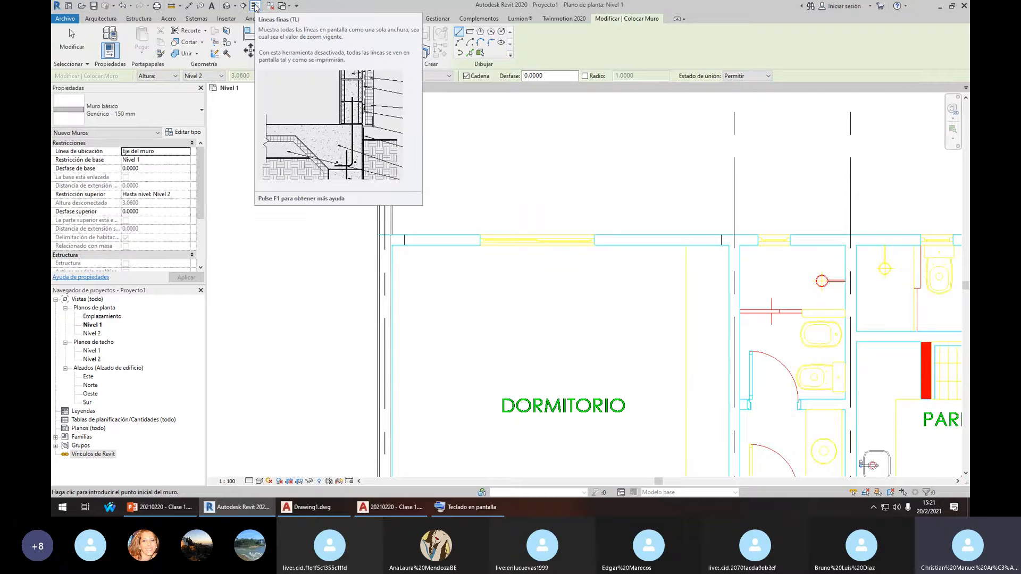
left_click(255, 6)
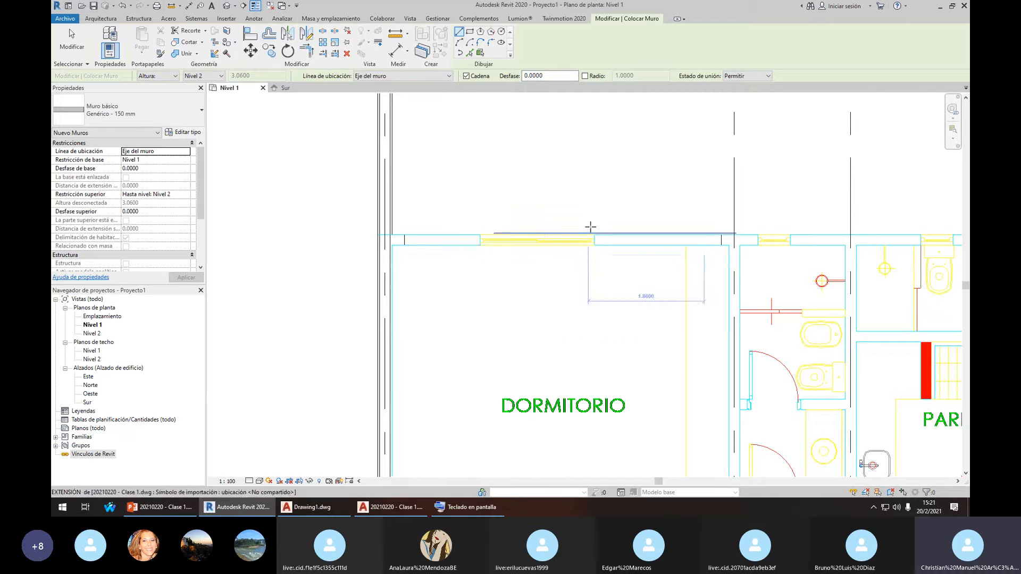
scroll(590, 232, "down", 2)
key("Escape")
Drag the new top wall's left end onto the left perimeter wall
middle_click_drag(659, 248, 648, 298)
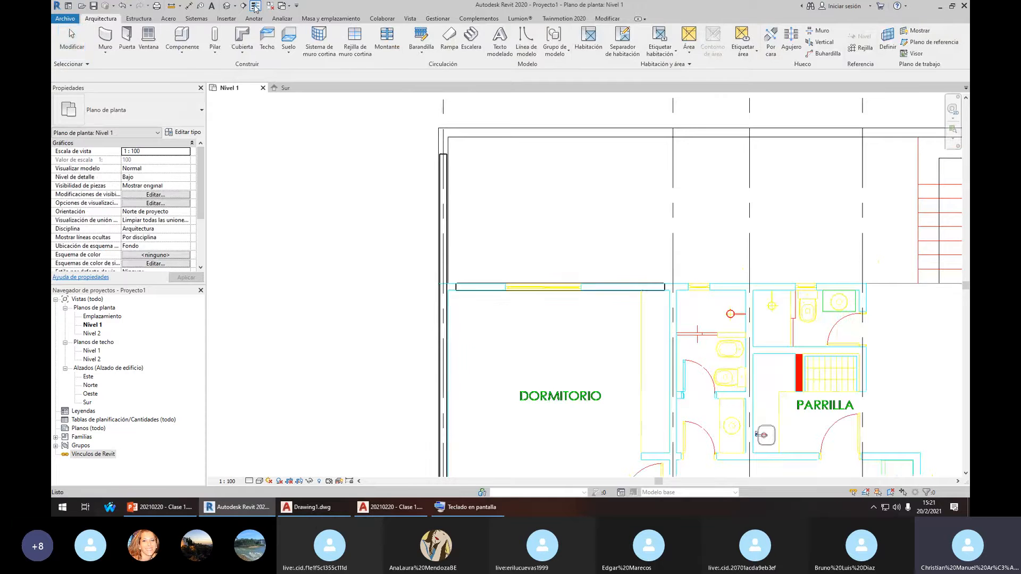
scroll(433, 218, "up", 5)
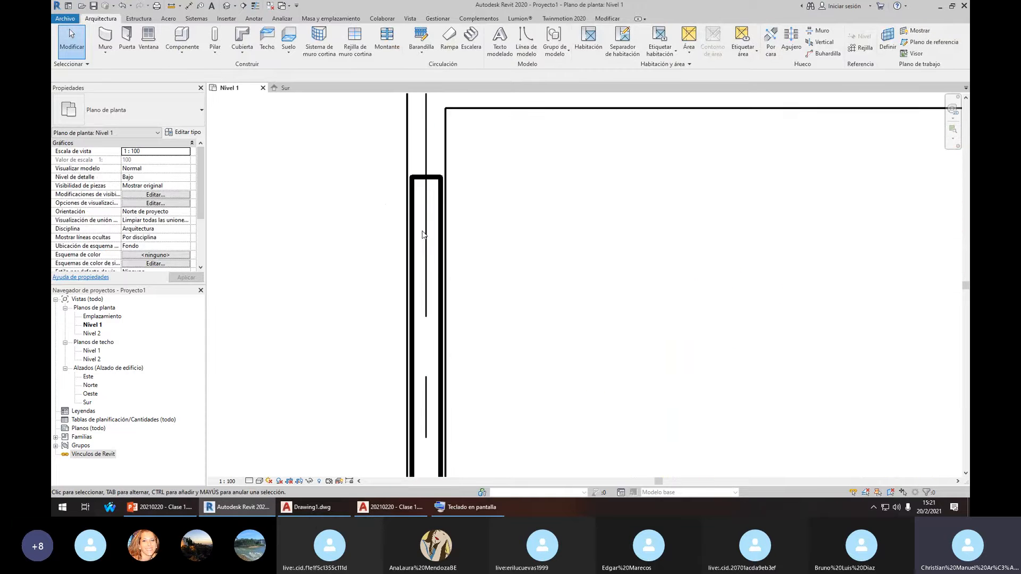
scroll(514, 306, "down", 5)
scroll(426, 281, "up", 3)
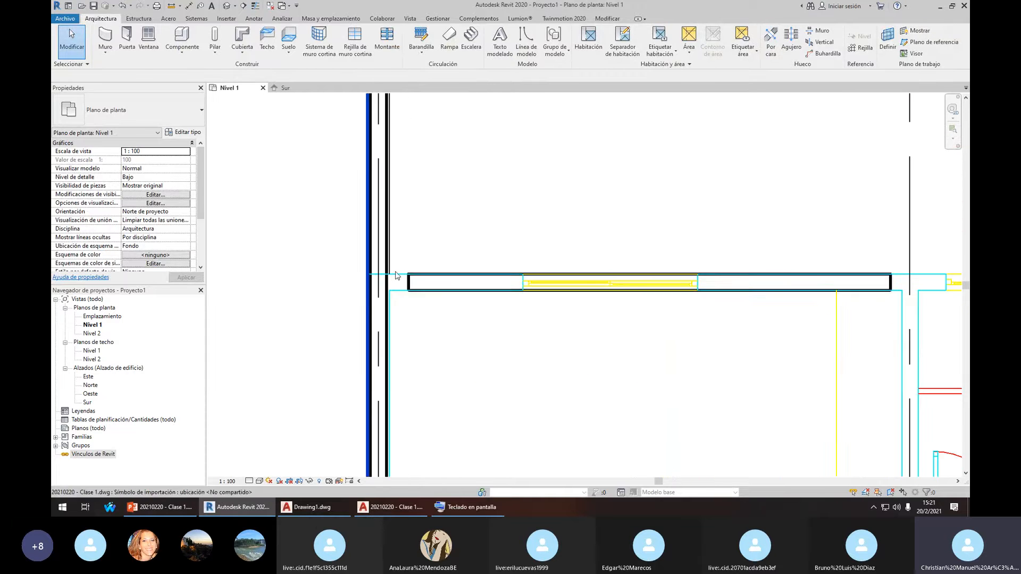
left_click(409, 282)
scroll(409, 279, "up", 2)
left_click_drag(408, 280, 376, 281)
Pull the DORMITORIO top wall's left end further left
left_click(422, 237)
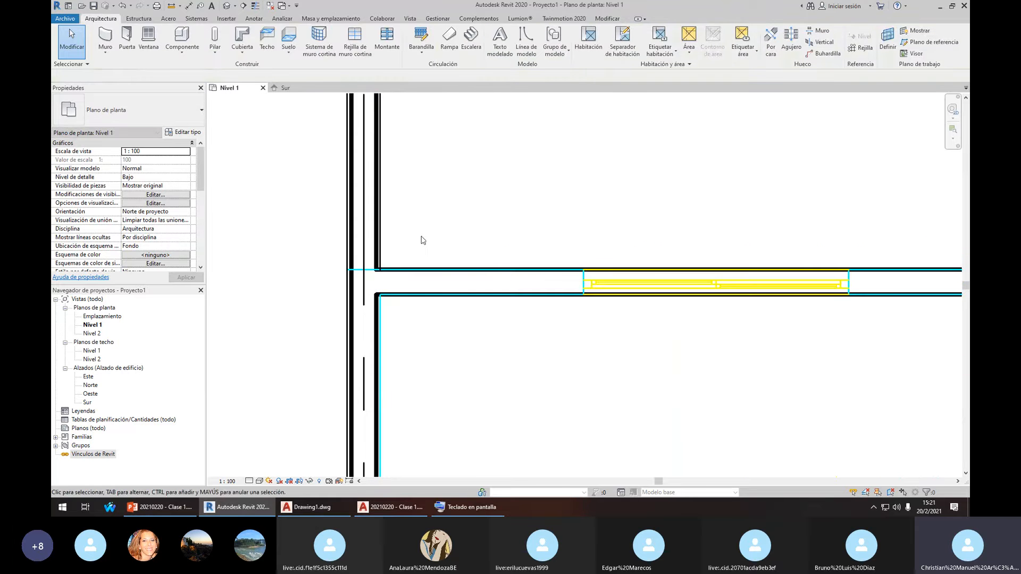
scroll(422, 233, "down", 3)
scroll(483, 250, "up", 1)
scroll(520, 231, "down", 3)
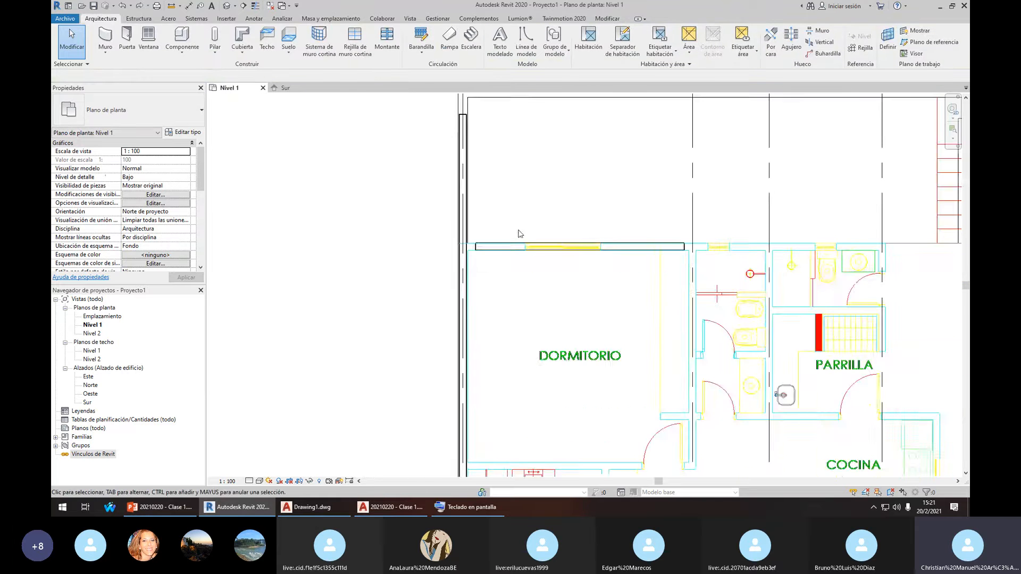
scroll(512, 246, "up", 2)
scroll(432, 223, "down", 2)
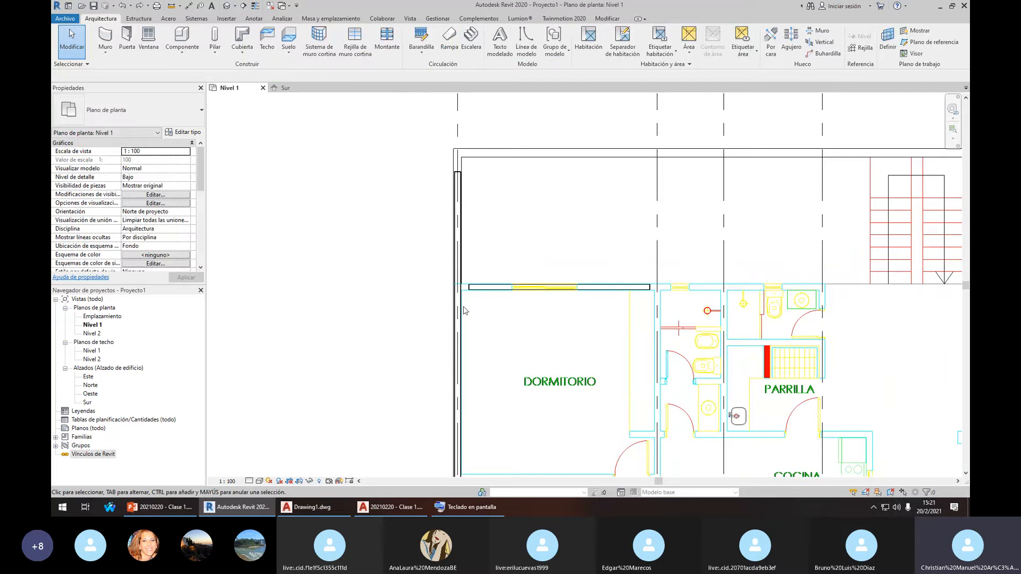
scroll(464, 306, "up", 4)
left_click(485, 261)
scroll(483, 260, "up", 2)
left_click_drag(484, 265, 440, 264)
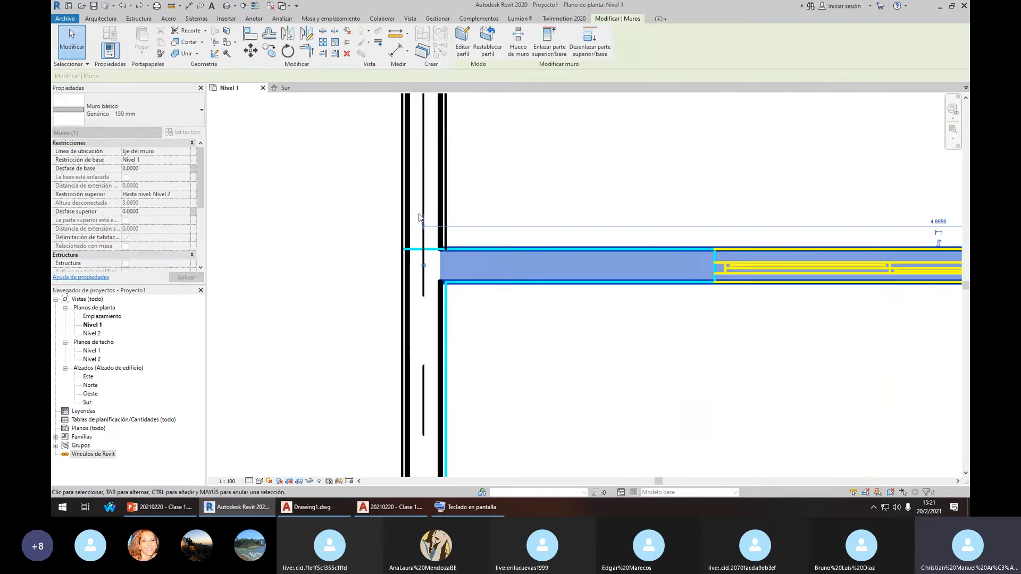
key("Escape")
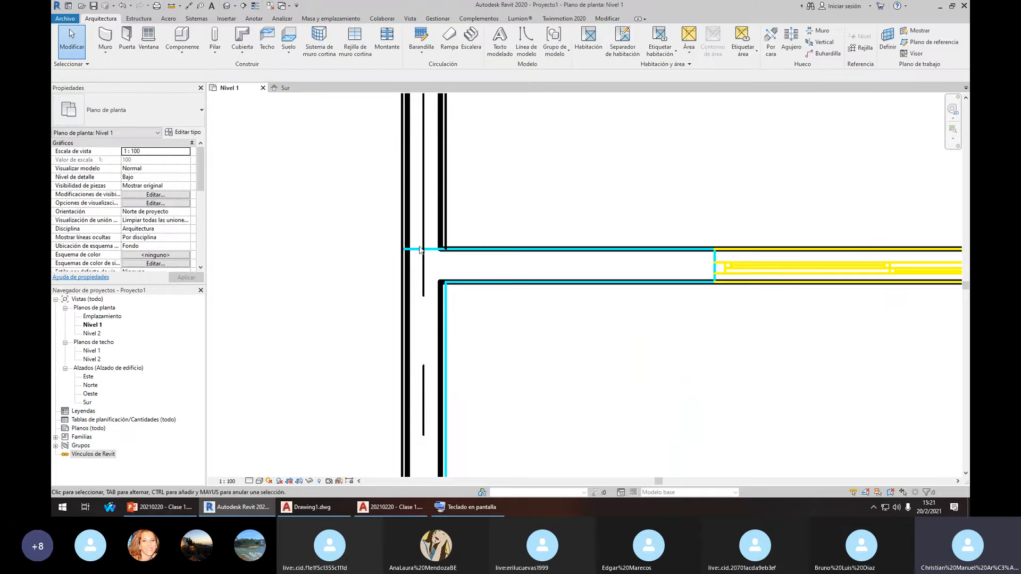
Stretch the top wall's right end past the bathrooms to about 8.97 long
scroll(470, 267, "down", 5)
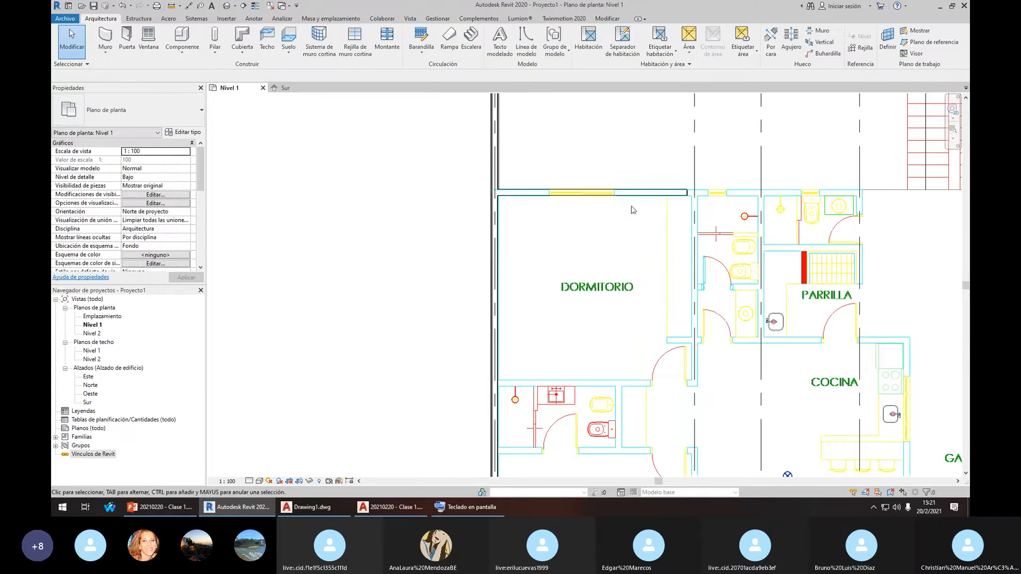
left_click_drag(673, 194, 785, 204)
scroll(678, 182, "up", 3)
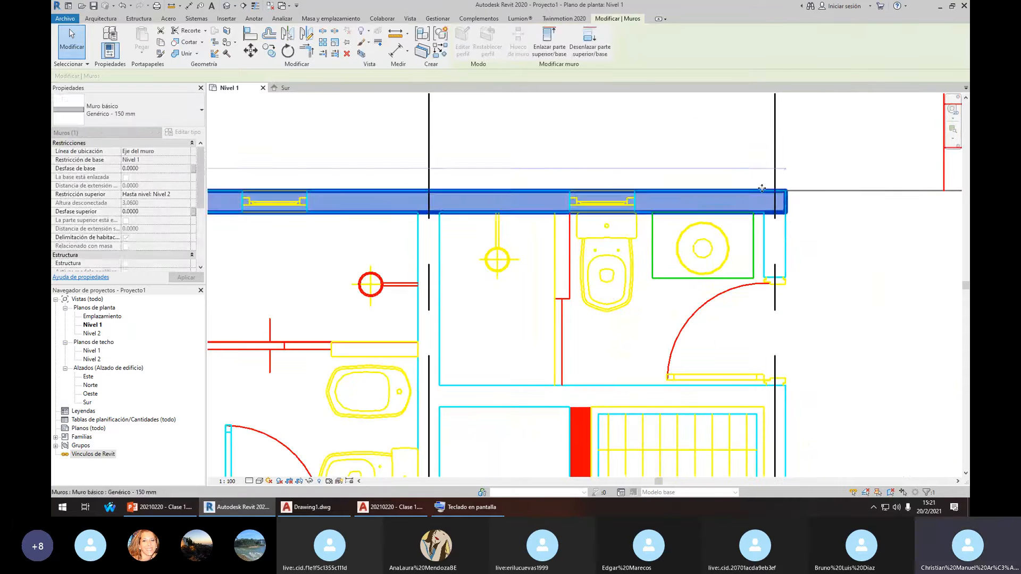
key("Escape")
scroll(780, 195, "down", 3)
scroll(547, 199, "down", 2)
middle_click_drag(395, 244, 423, 219)
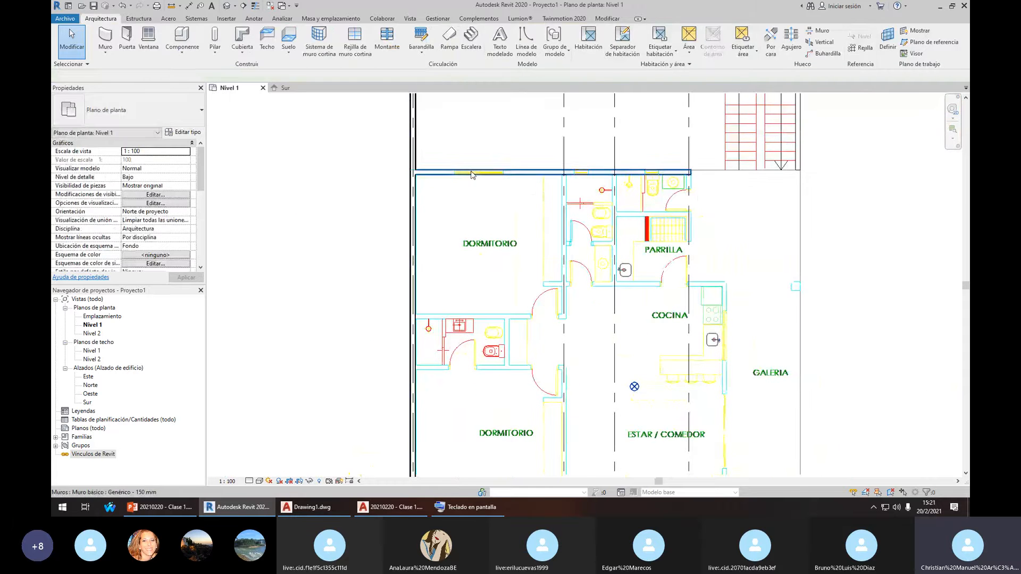
scroll(574, 182, "up", 3)
left_click(571, 170)
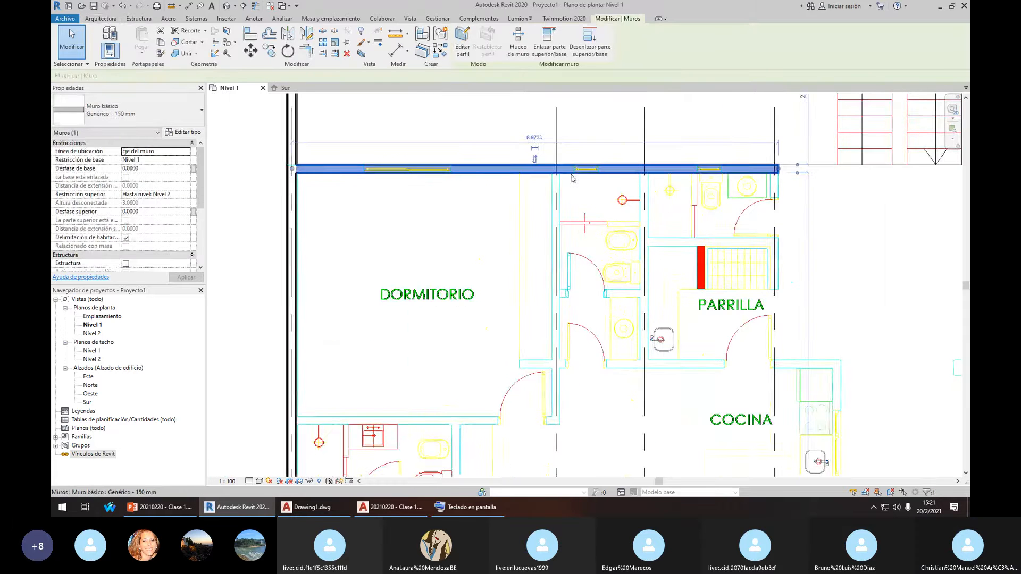
scroll(571, 174, "up", 1)
Draw a 150 mm wall ending at the grid intersection near ACCESO
key("w")
key("a")
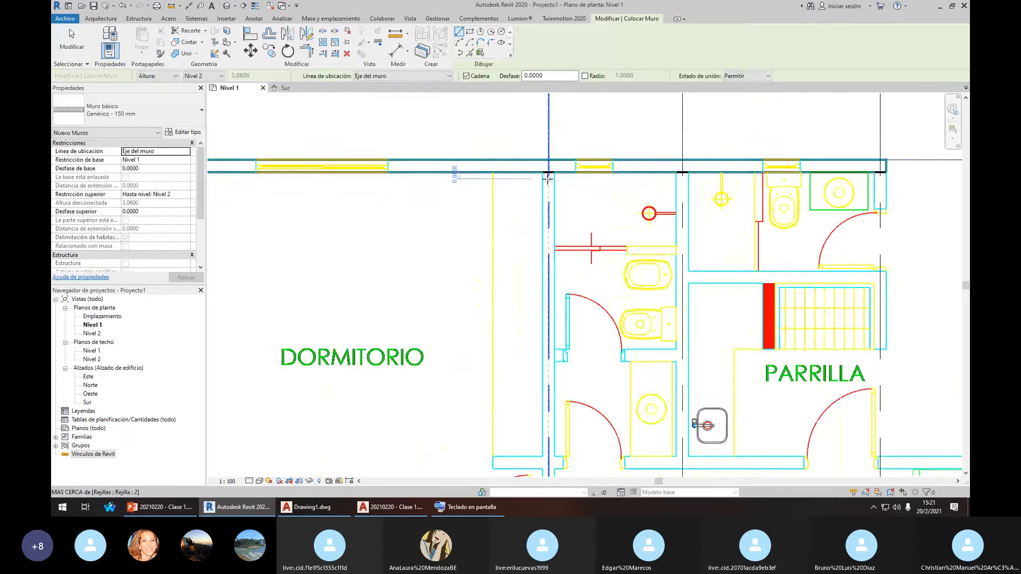
left_click(548, 174)
scroll(548, 180, "down", 5)
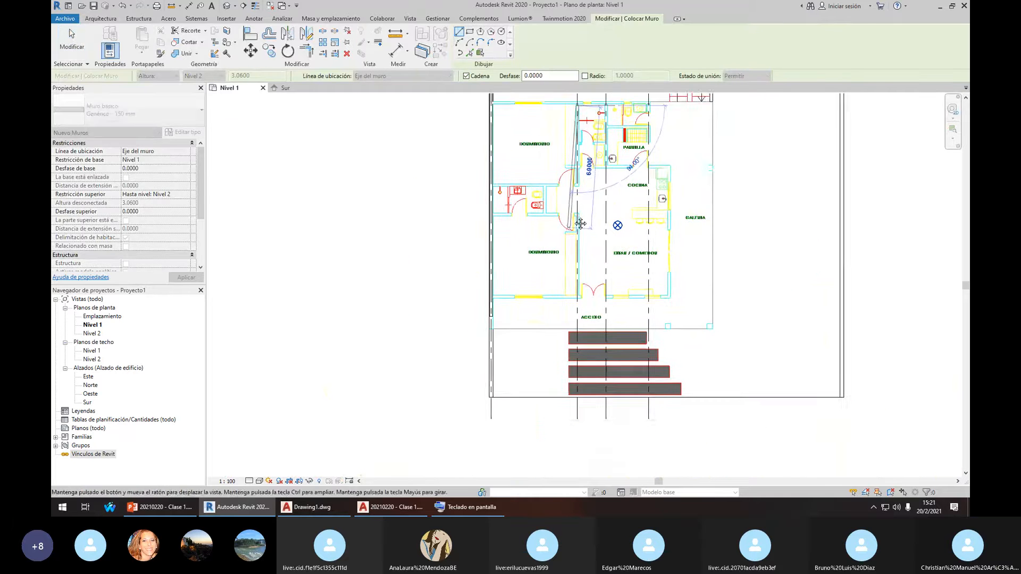
scroll(582, 211, "up", 5)
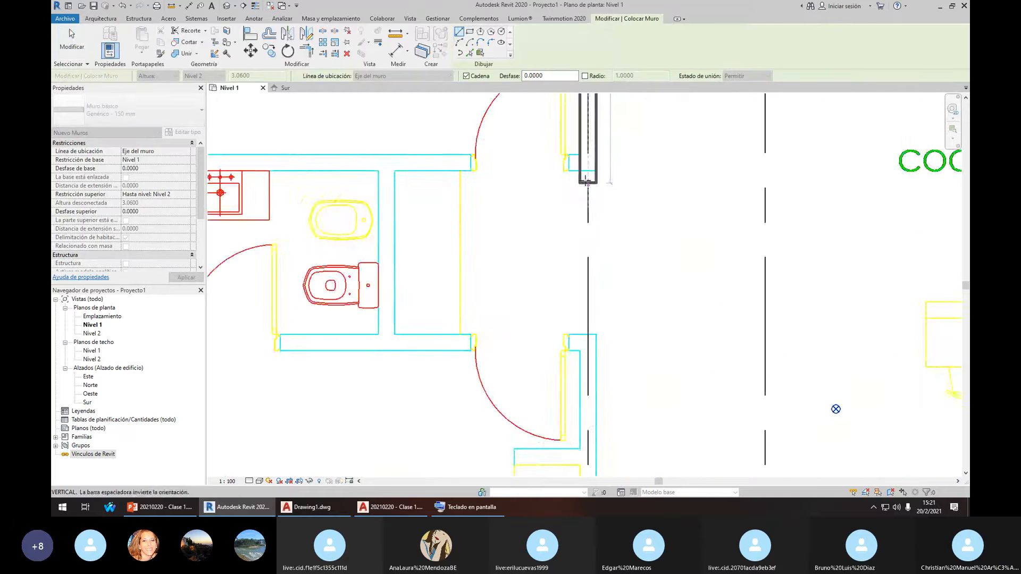
scroll(583, 212, "down", 3)
scroll(581, 357, "up", 3)
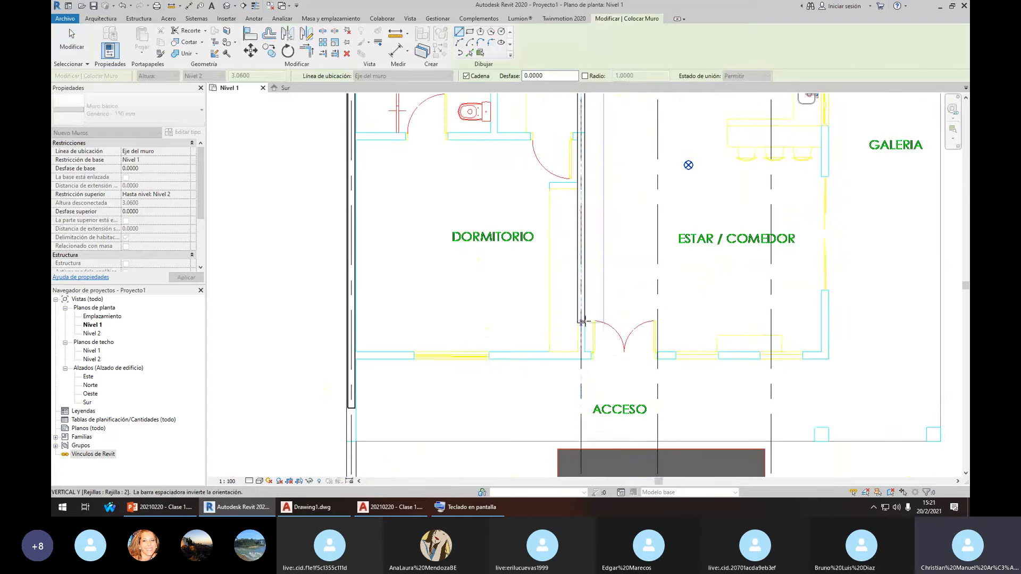
left_click(581, 360)
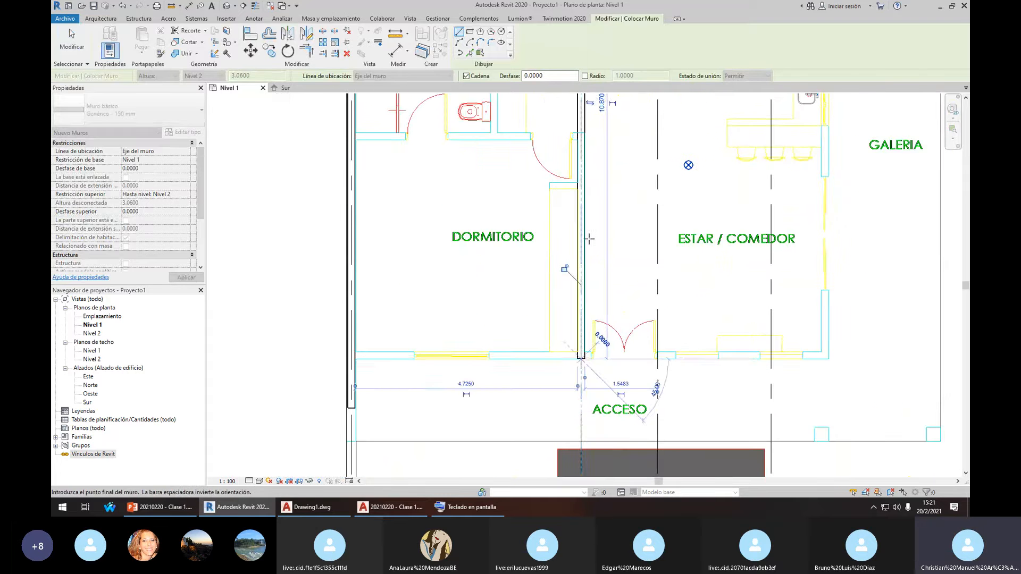
scroll(588, 240, "down", 2)
middle_click_drag(594, 163, 624, 285)
key("Escape")
key("Escape")
scroll(616, 287, "up", 1)
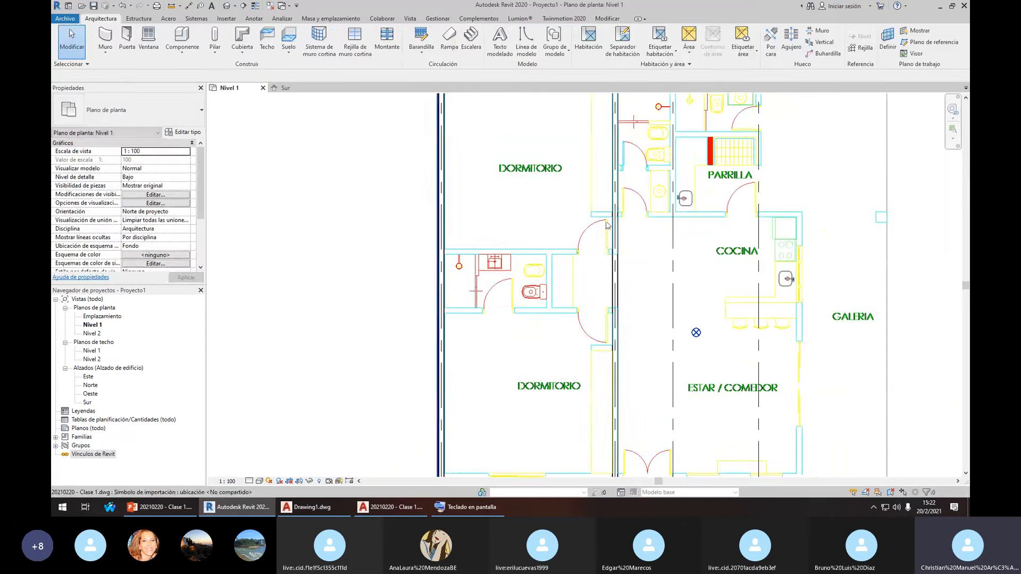
Select the new wall, then reselect the central vertical wall to check it
left_click(614, 296)
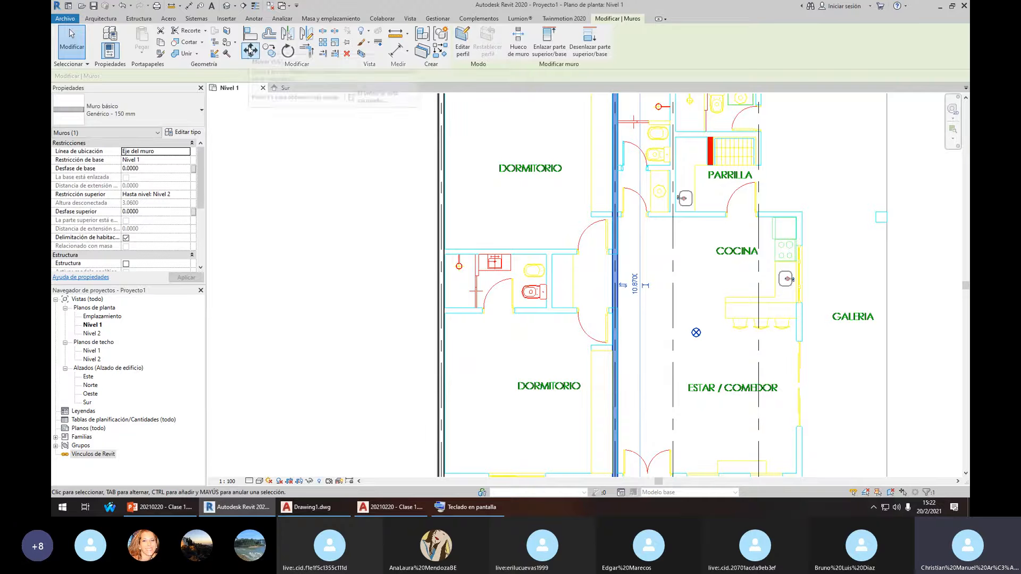
left_click(601, 241)
left_click(614, 240)
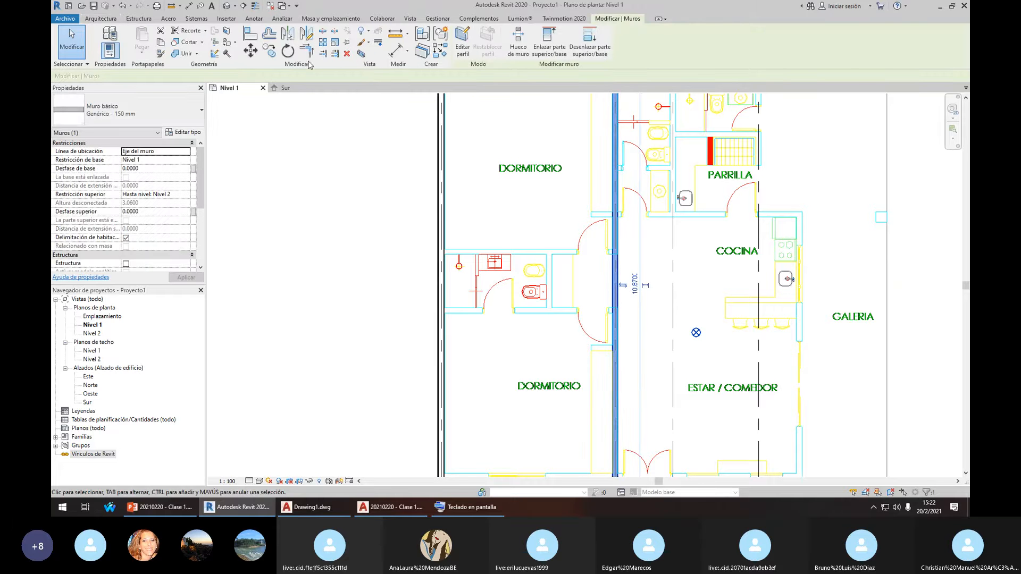
left_click(602, 268)
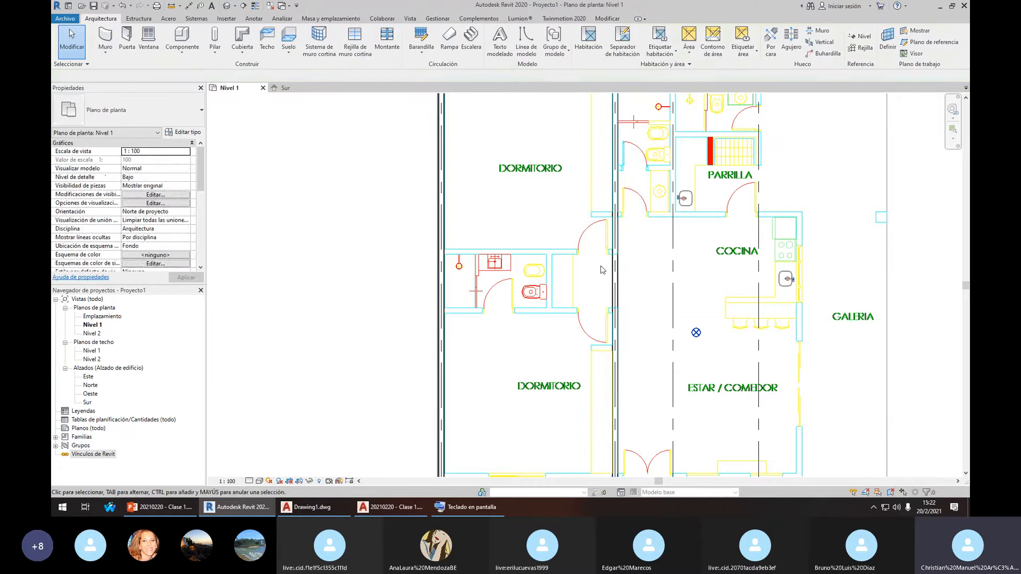
left_click(611, 272)
left_click(623, 276)
left_click(613, 275)
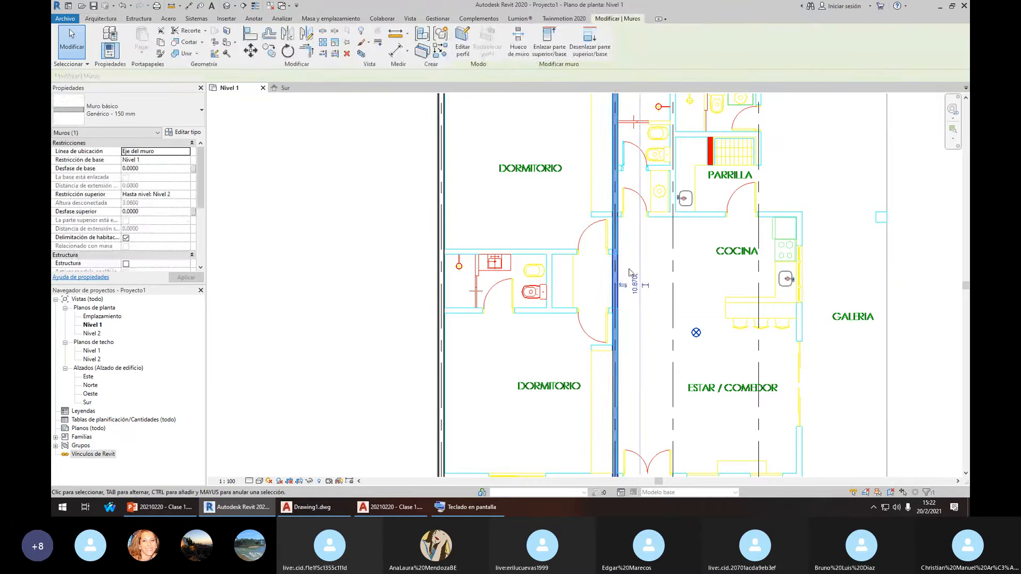
left_click(601, 271)
left_click(612, 274)
left_click(601, 271)
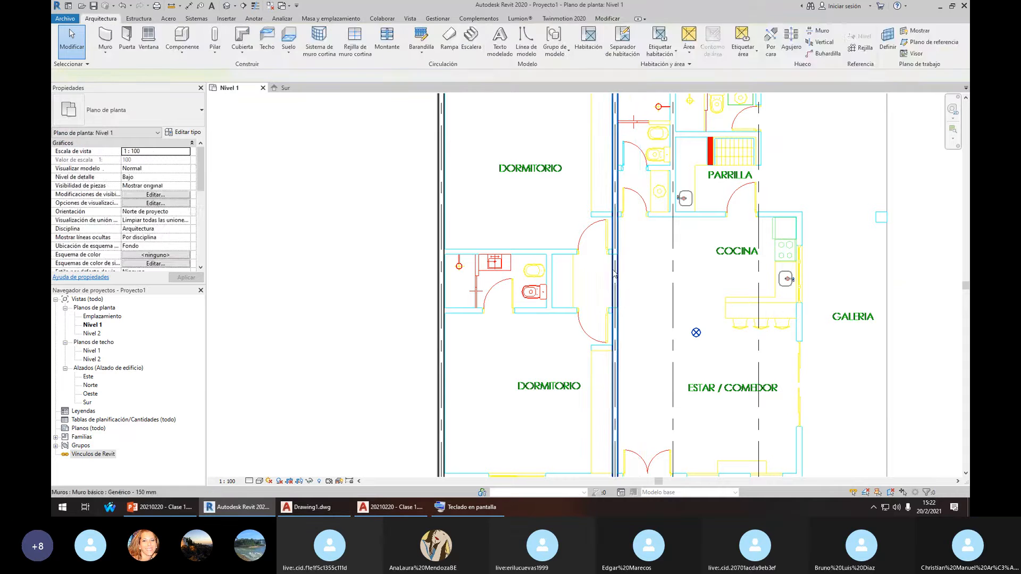
left_click(612, 274)
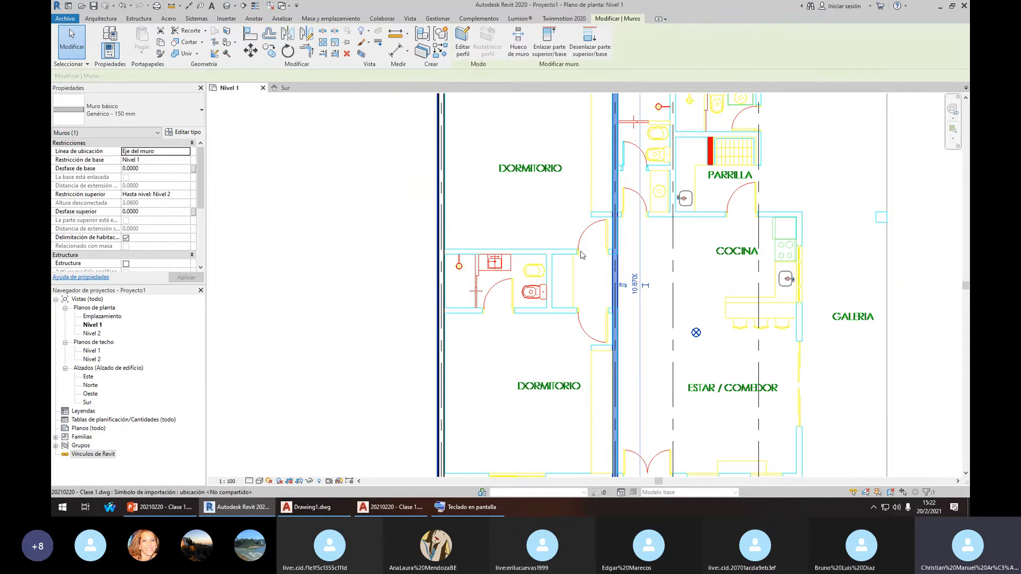
left_click(600, 268)
left_click(613, 270)
Start a horizontal wall above the bathroom with WA, placing its first point
scroll(538, 244, "up", 3)
key("w")
key("a")
left_click(460, 259)
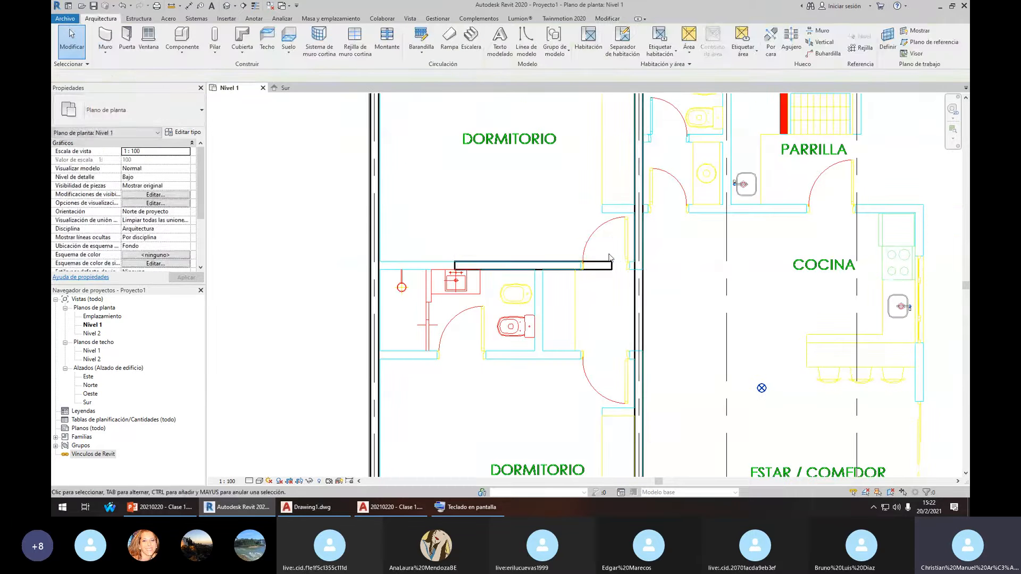
Finish the bathroom's top wall and trim the central vertical wall back to it
left_click(579, 262)
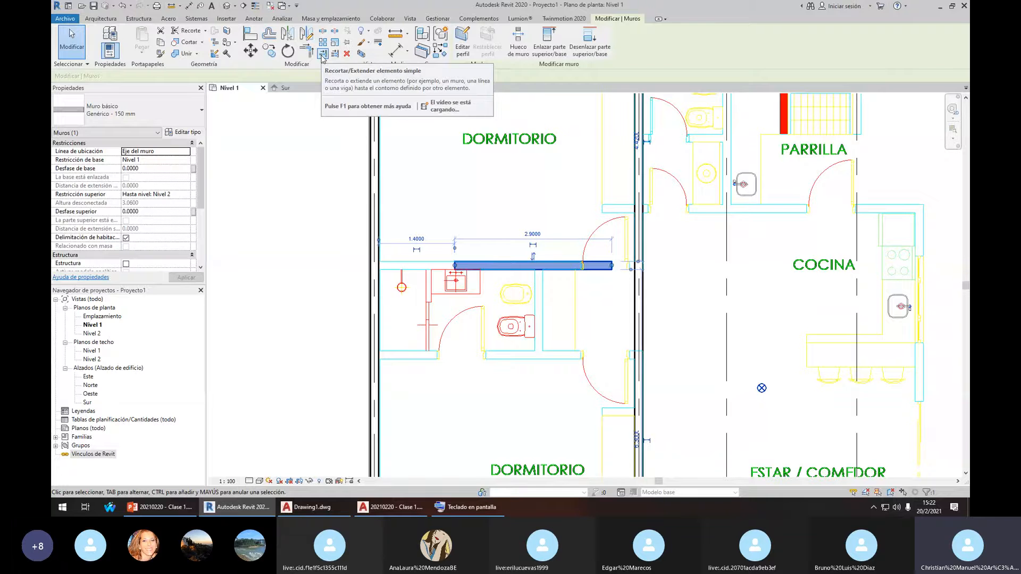
left_click(323, 54)
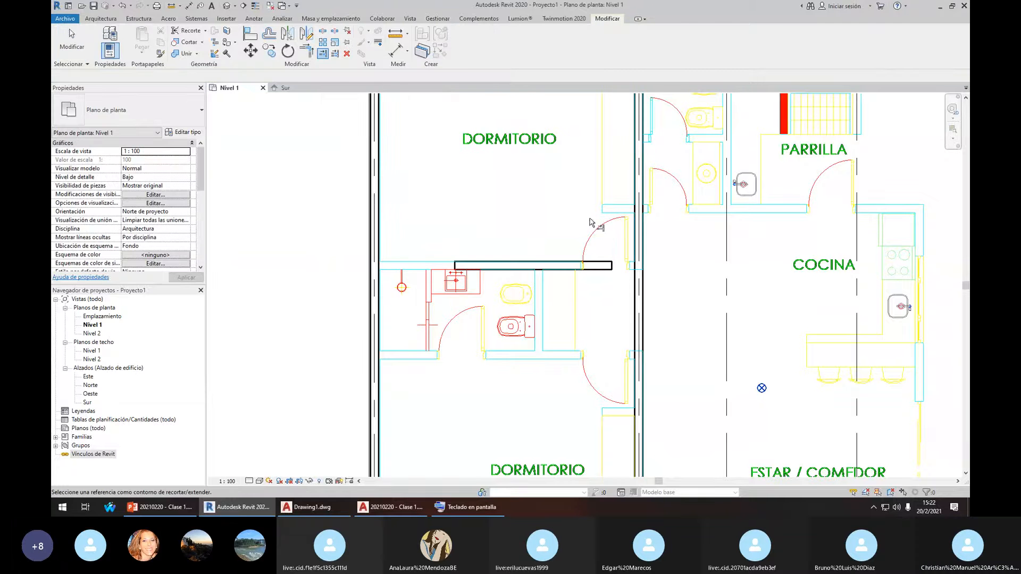
left_click(644, 230)
left_click(639, 222)
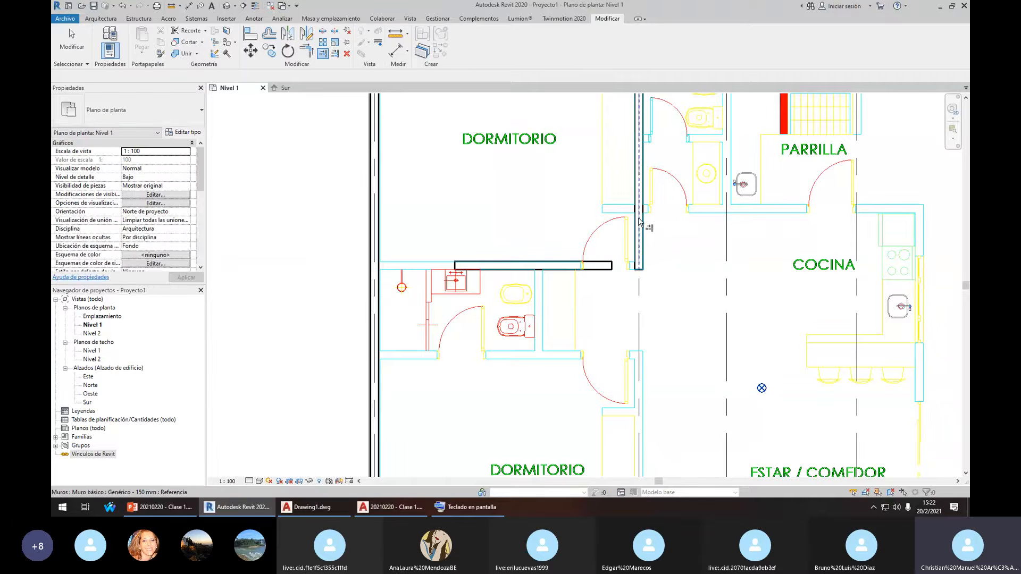
Join the bathroom's top wall and the central vertical wall into a corner with TR
key("t")
key("r")
left_click(585, 265)
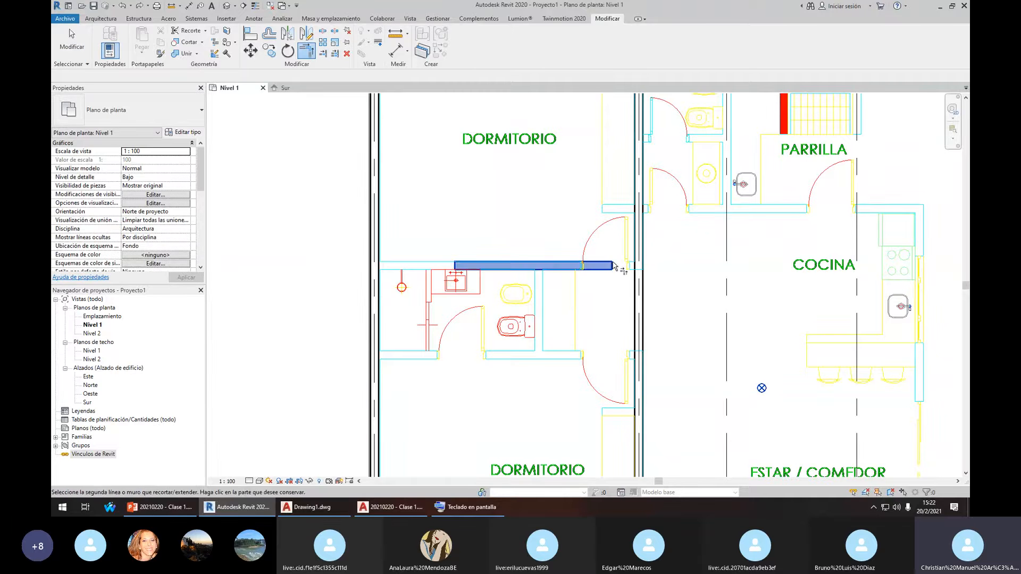
left_click(639, 239)
scroll(638, 234, "up", 3)
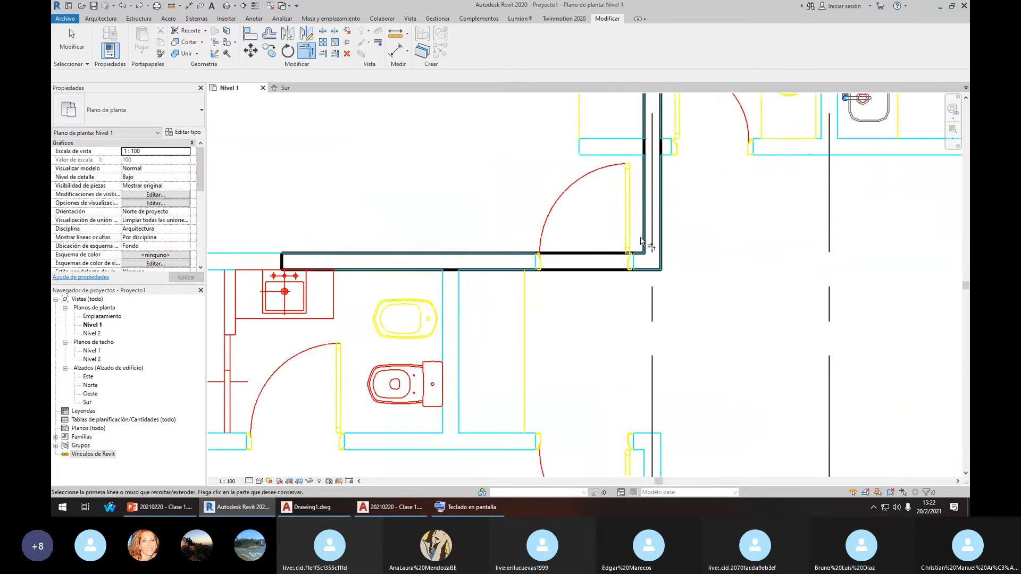
scroll(553, 229, "down", 2)
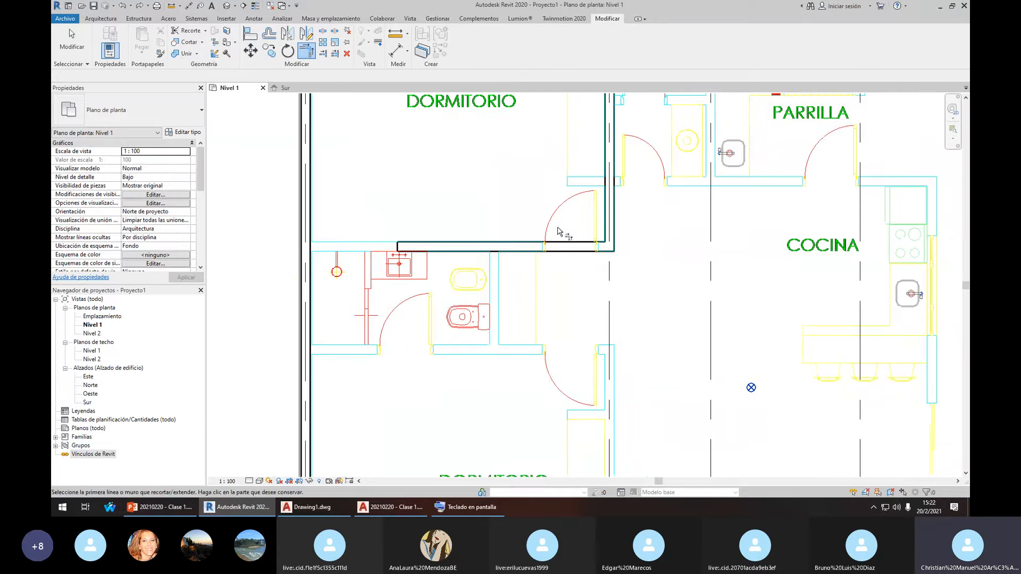
key("Escape")
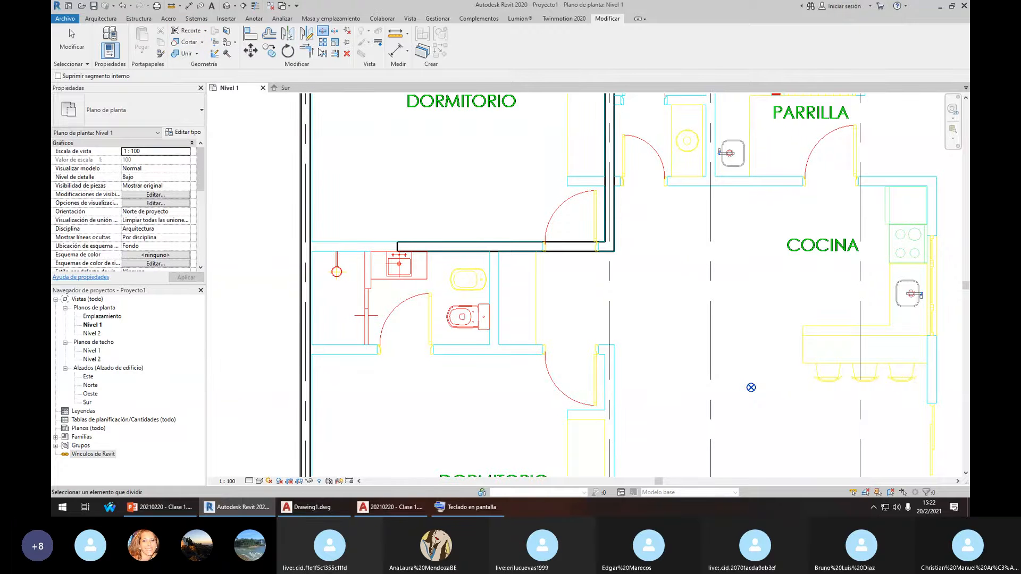
Drag the central vertical wall's end down past the lower DORMITORIO
key("Escape")
scroll(641, 275, "down", 1)
scroll(642, 275, "down", 1)
middle_click_drag(641, 275, 592, 176)
scroll(571, 228, "down", 1)
middle_click_drag(571, 229, 601, 281)
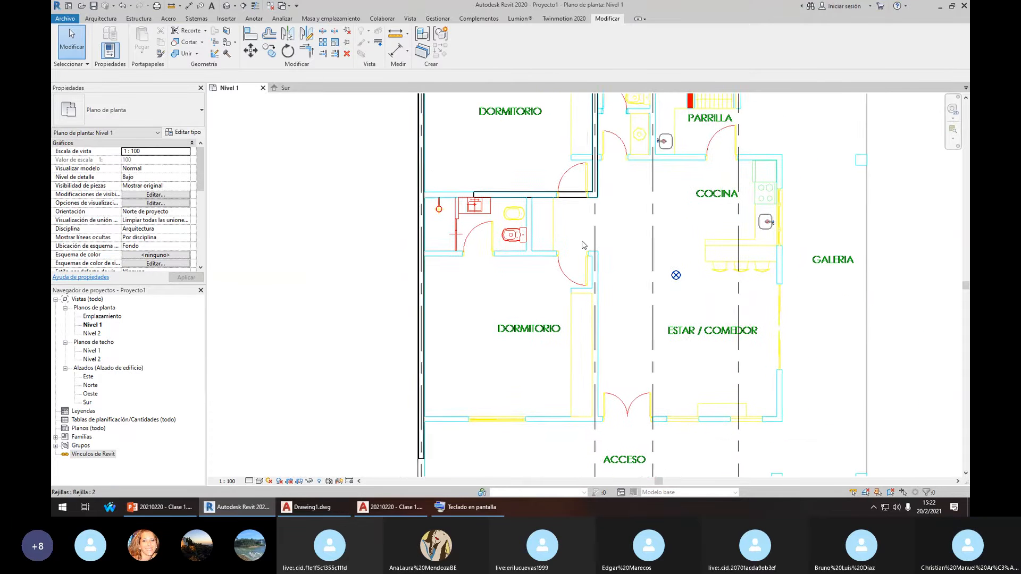
scroll(515, 249, "up", 1)
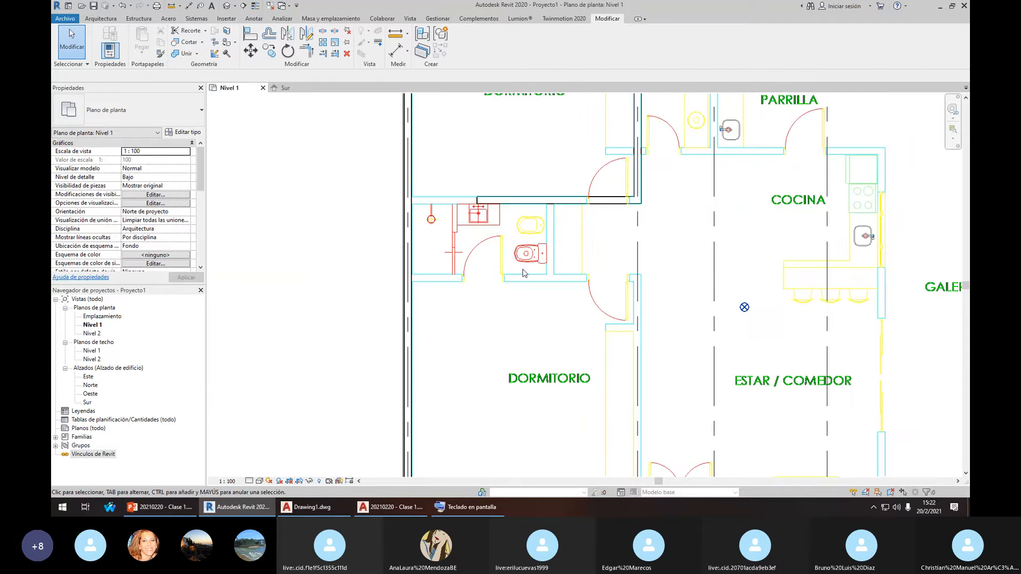
scroll(523, 277, "down", 1)
scroll(559, 315, "down", 3)
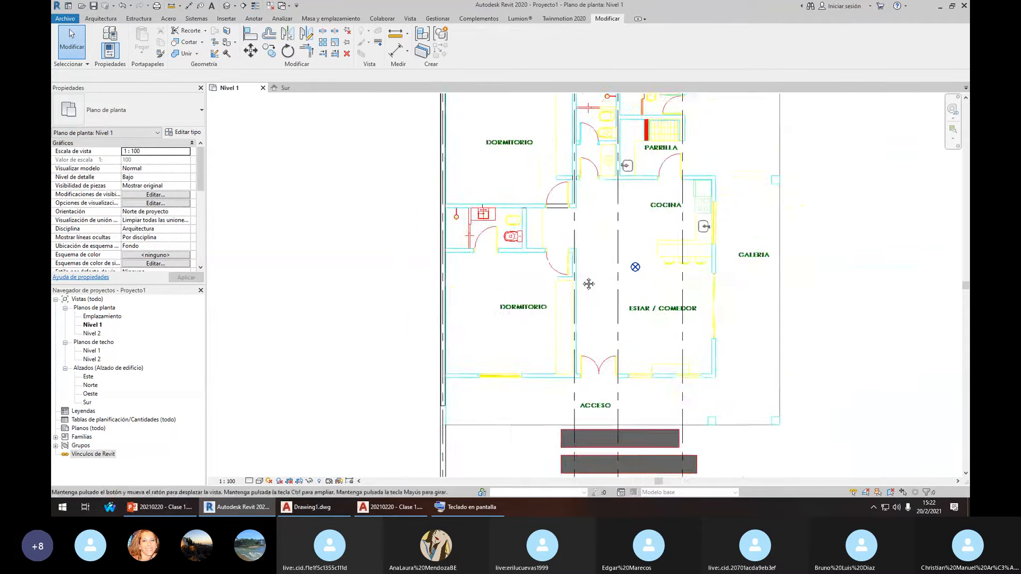
scroll(565, 214, "up", 2)
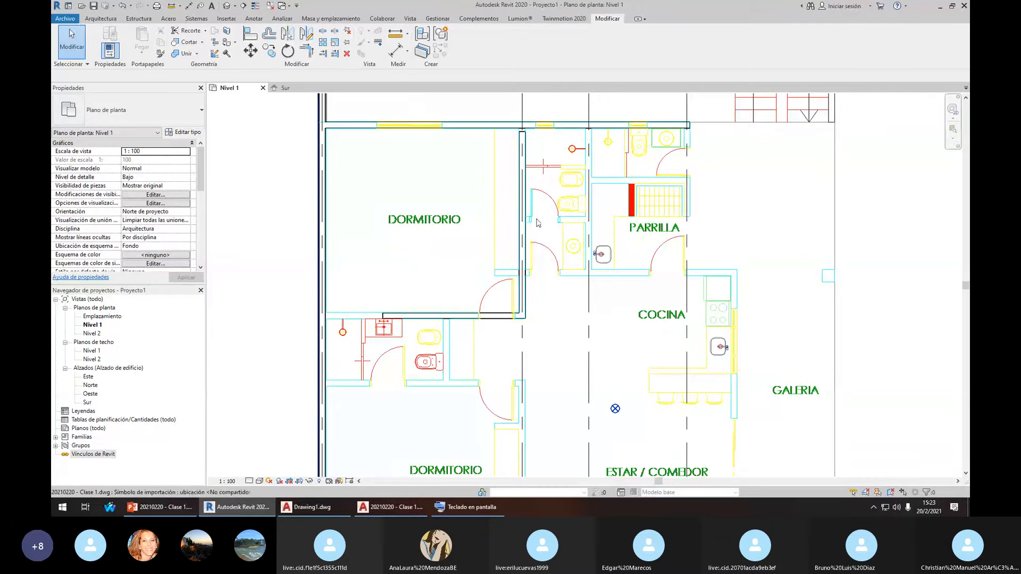
scroll(604, 187, "down", 1)
middle_click_drag(537, 291, 597, 154)
left_click(579, 194)
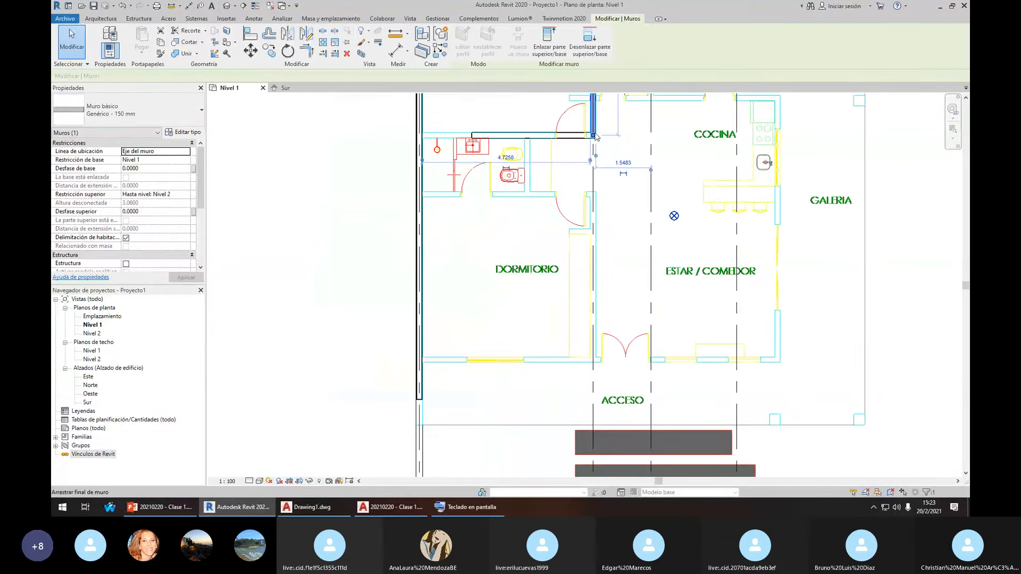
left_click_drag(593, 135, 593, 294)
middle_click_drag(601, 176, 561, 229)
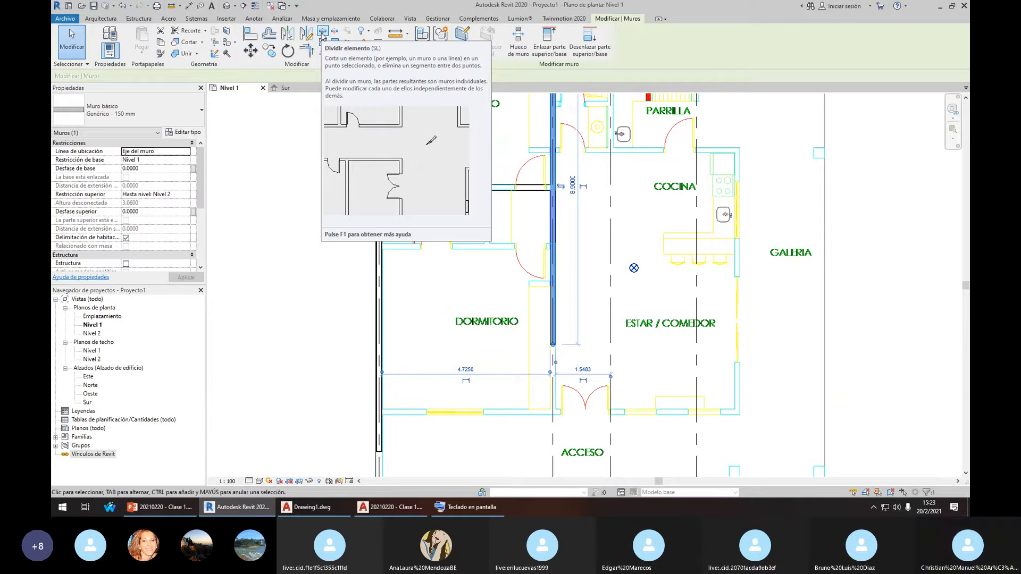
Start Split Element on the wall, then cancel it
left_click(322, 33)
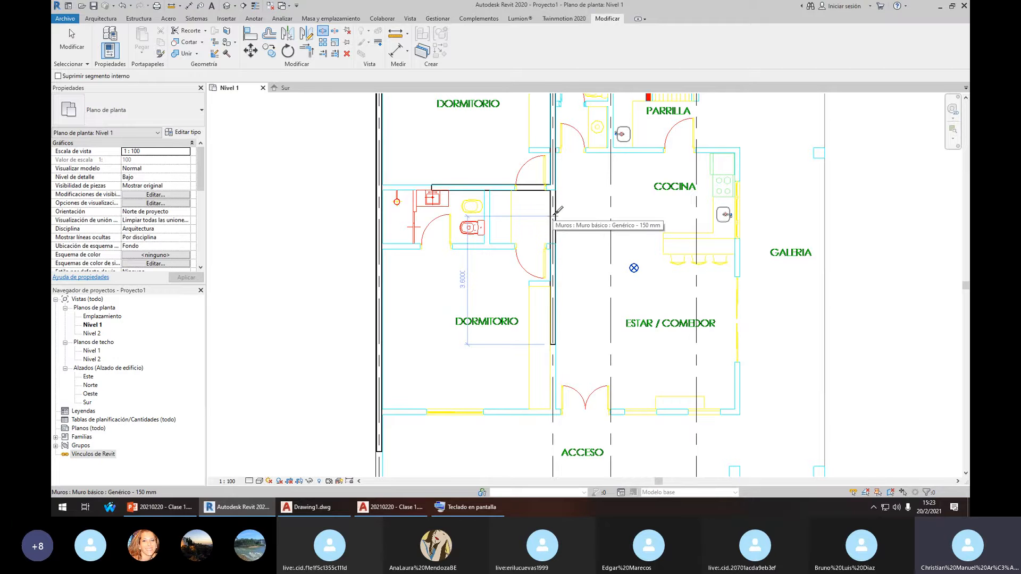
key("Escape")
scroll(557, 211, "up", 1)
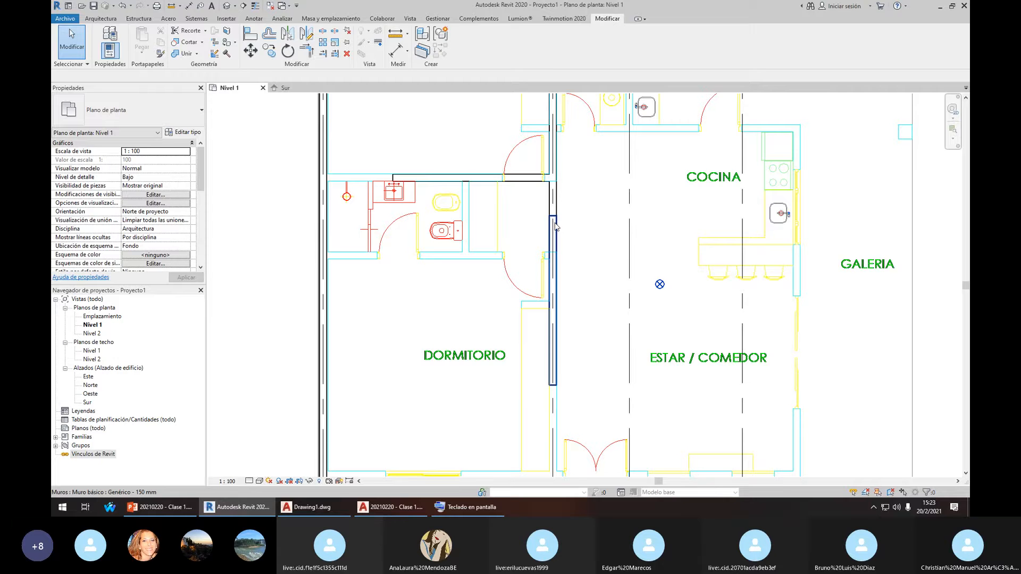
scroll(554, 225, "up", 3)
Draw a matching wall with CS along the bathroom's lower edge to the central wall
scroll(554, 223, "down", 1)
left_click(553, 225)
scroll(428, 262, "up", 5)
key("c")
key("s")
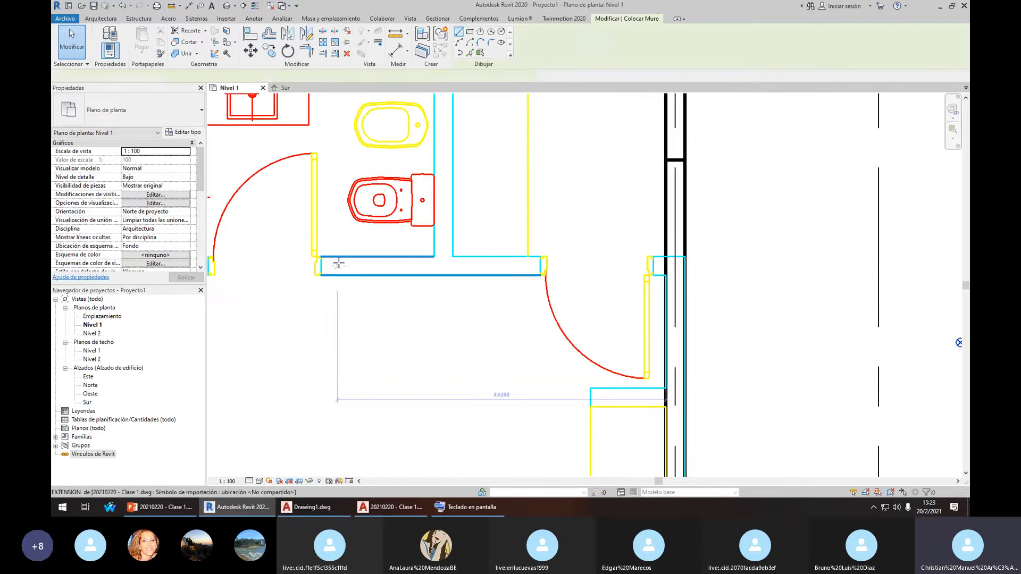
left_click(340, 265)
left_click(623, 263)
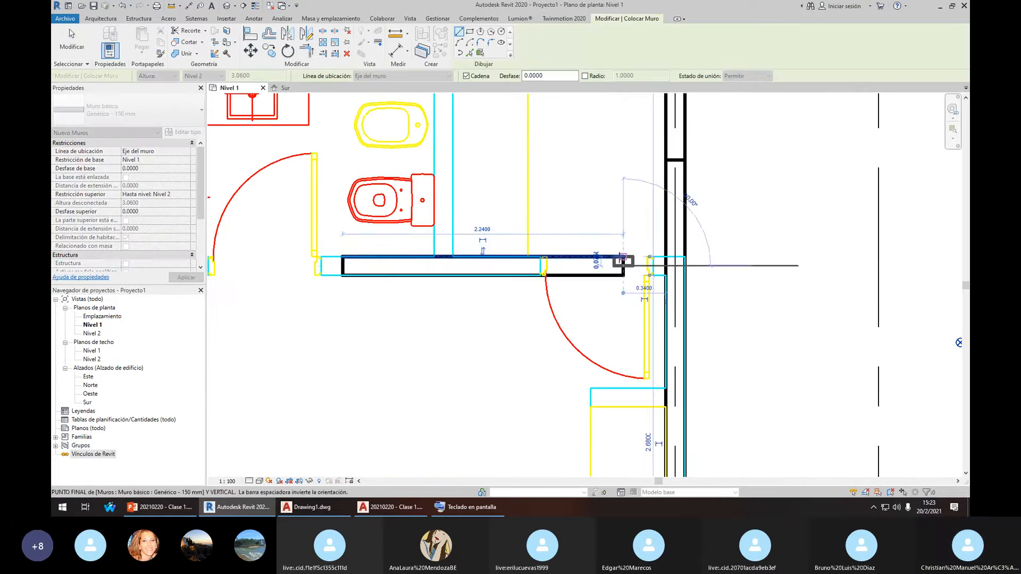
scroll(585, 269, "down", 2)
key("Escape")
key("Escape")
left_click(514, 314)
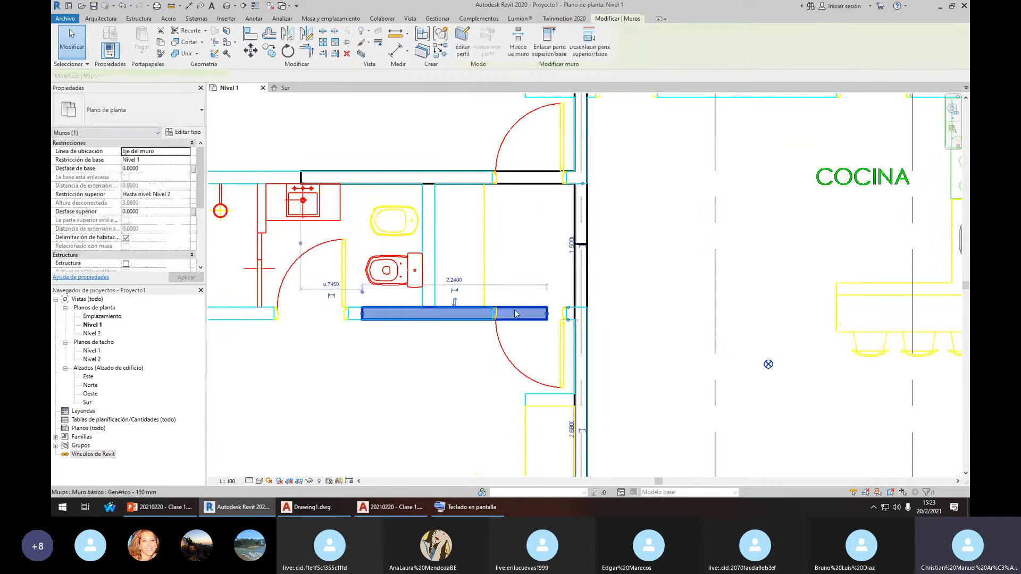
Join the vertical wall and the new horizontal wall into a corner
left_click(326, 57)
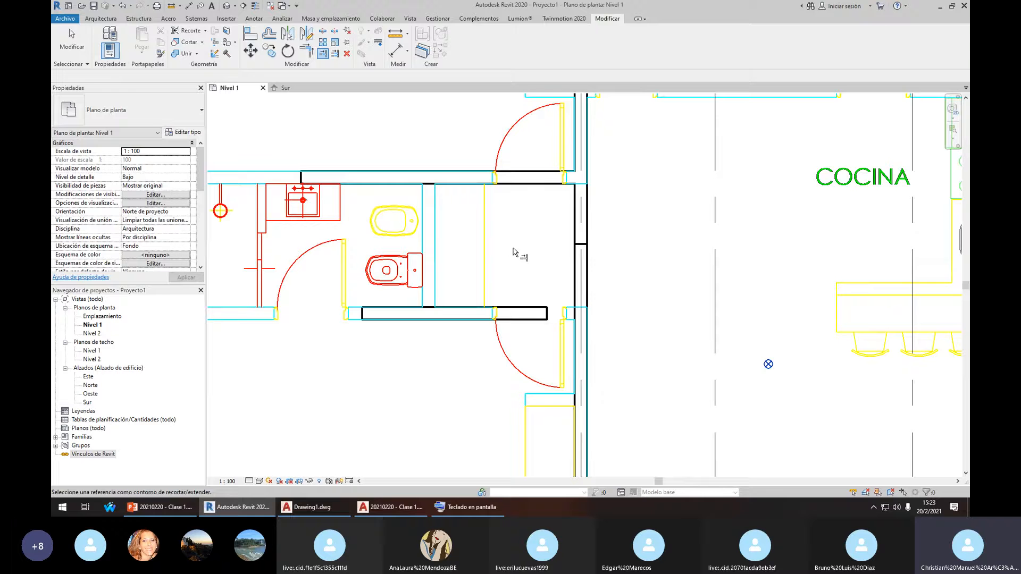
left_click(533, 319)
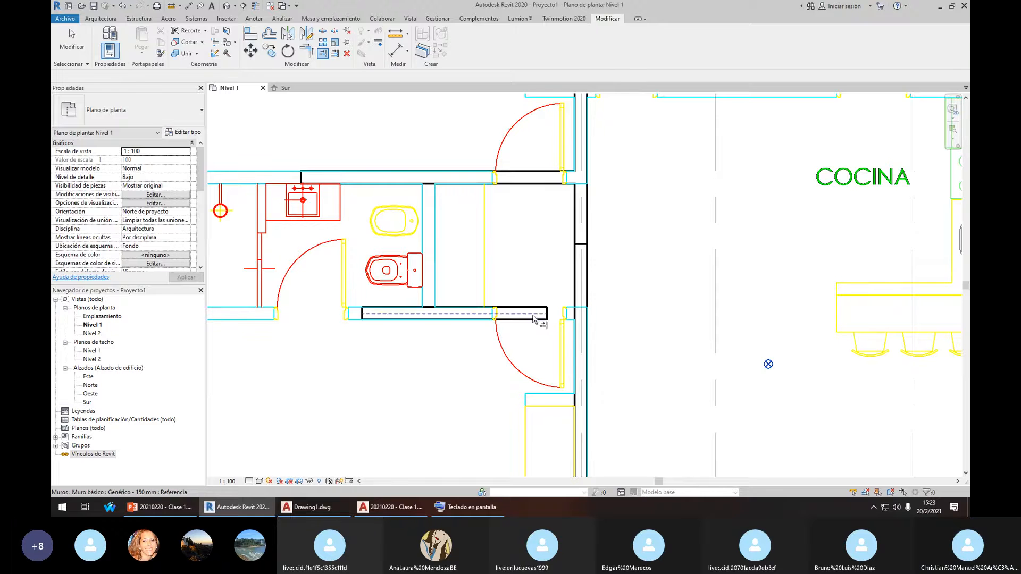
key("t")
key("r")
left_click(576, 352)
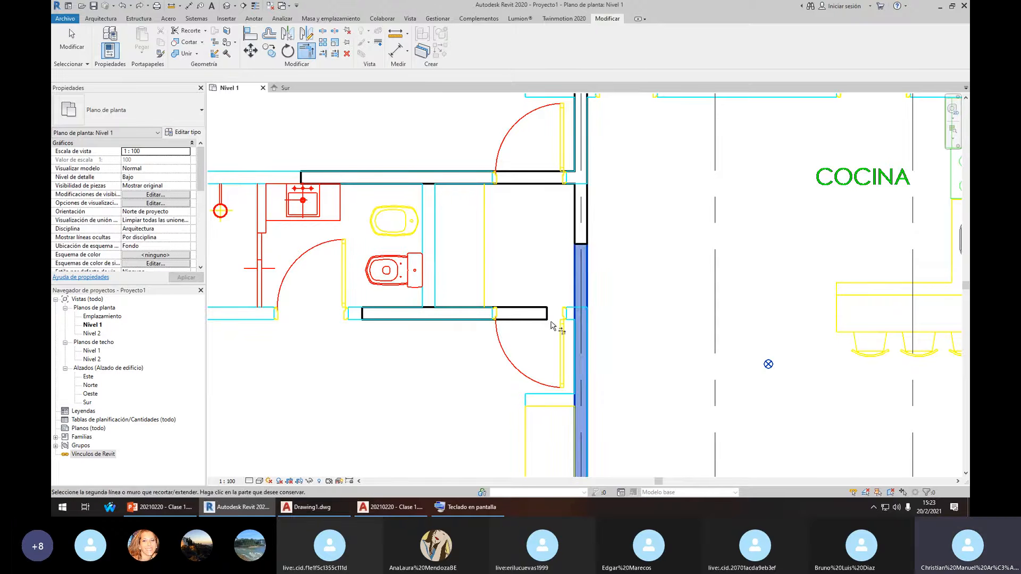
left_click(541, 318)
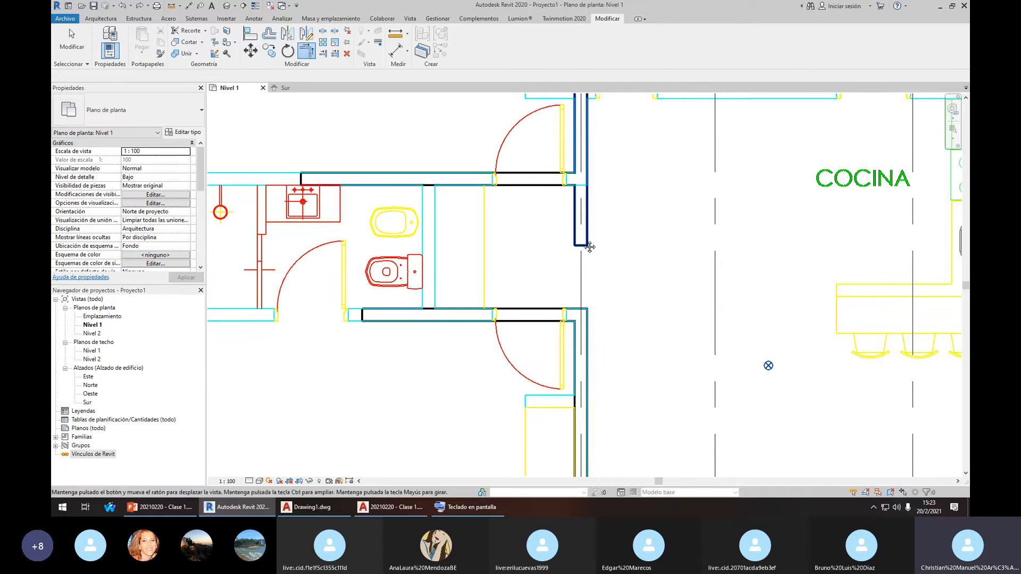
middle_click_drag(588, 244, 598, 292)
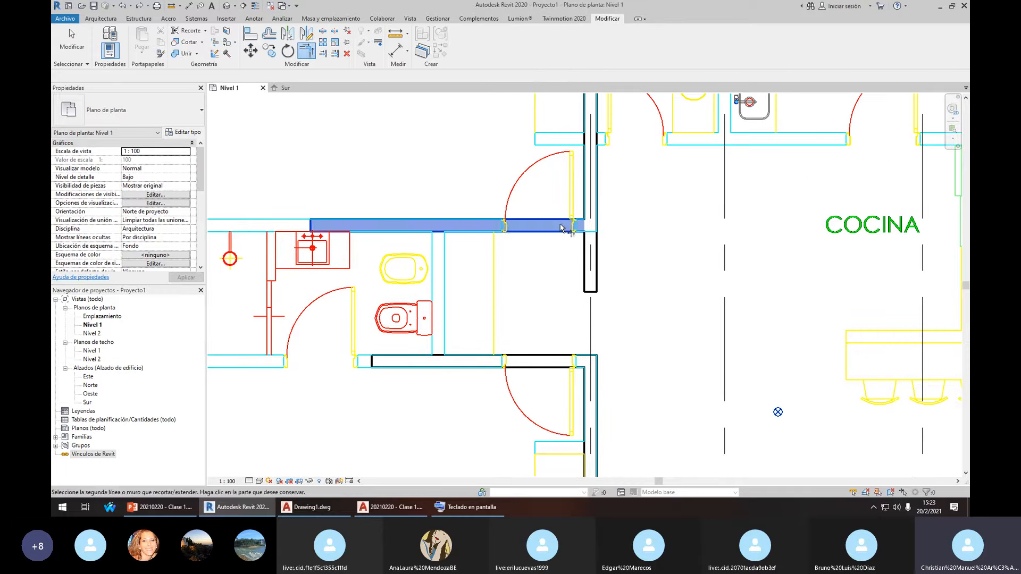
key("Escape")
Extend the vertical wall beside the bathroom up to the top horizontal wall
scroll(586, 275, "down", 2)
scroll(587, 275, "down", 2)
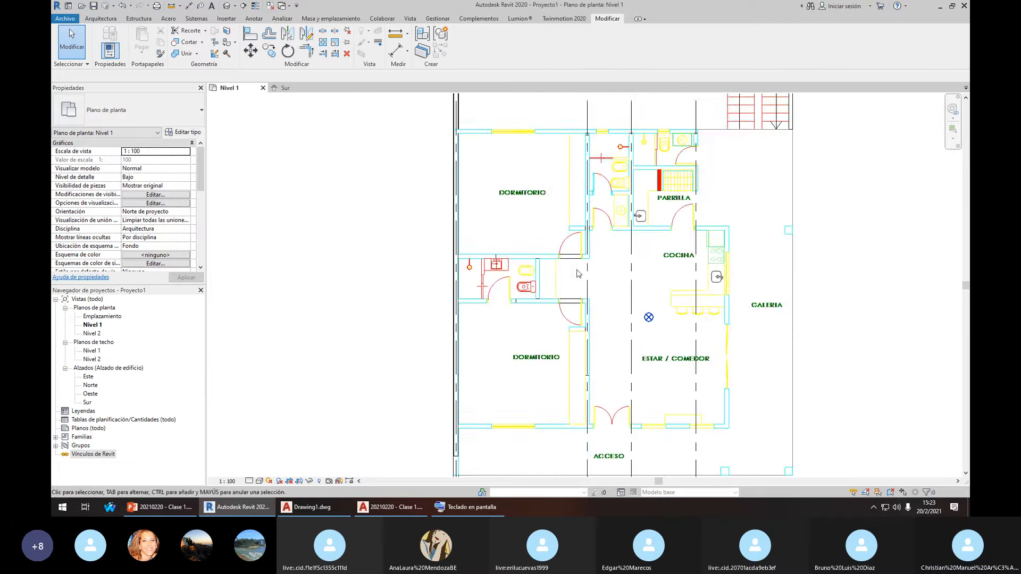
scroll(556, 249, "down", 2)
scroll(555, 249, "up", 2)
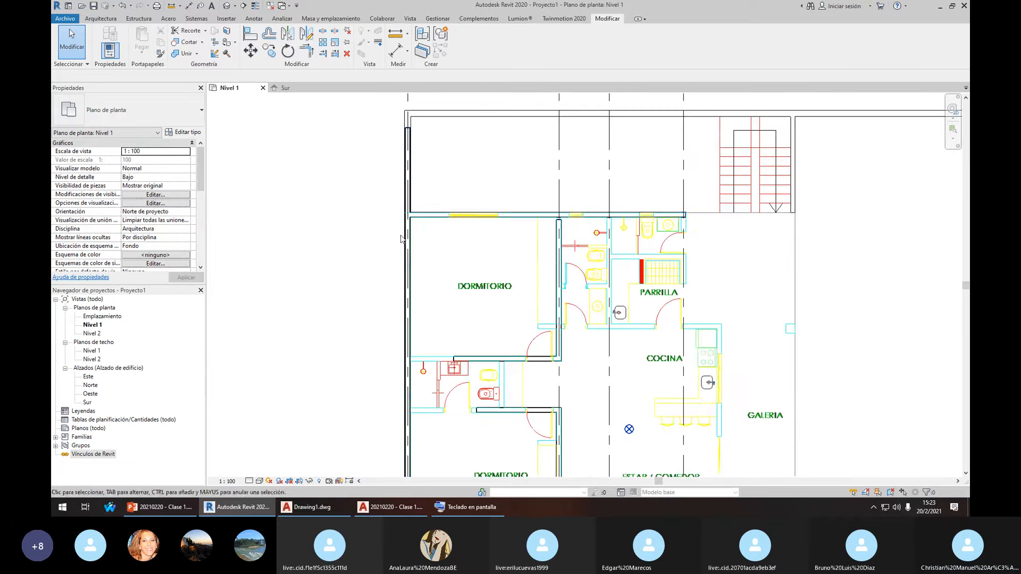
scroll(560, 221, "up", 2)
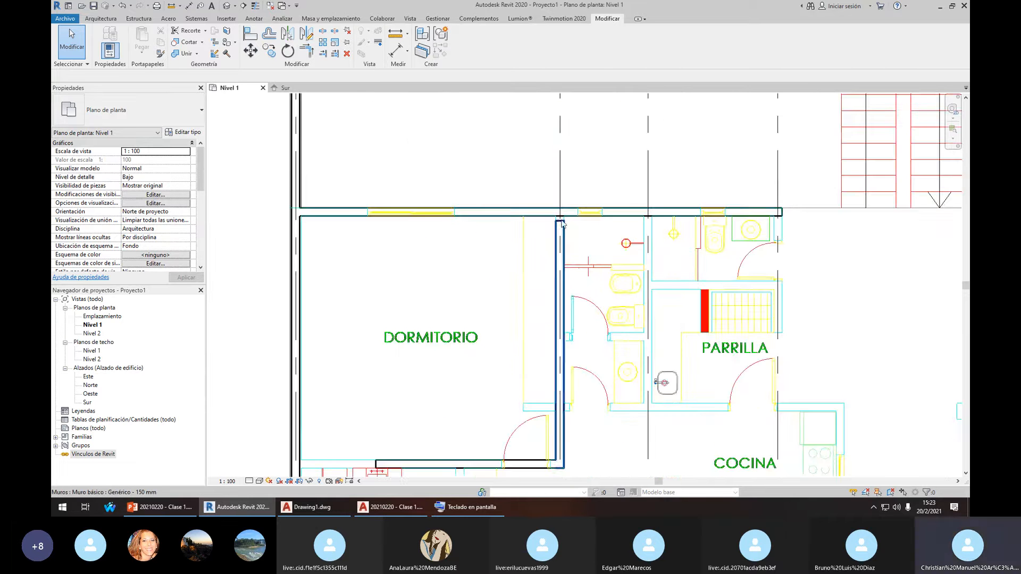
scroll(542, 230, "up", 2)
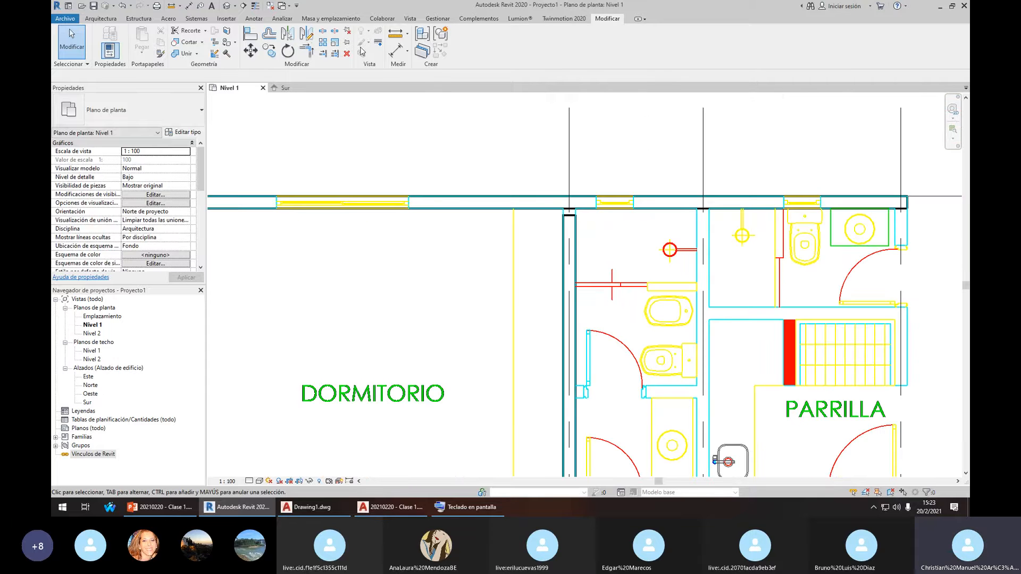
scroll(558, 186, "up", 2)
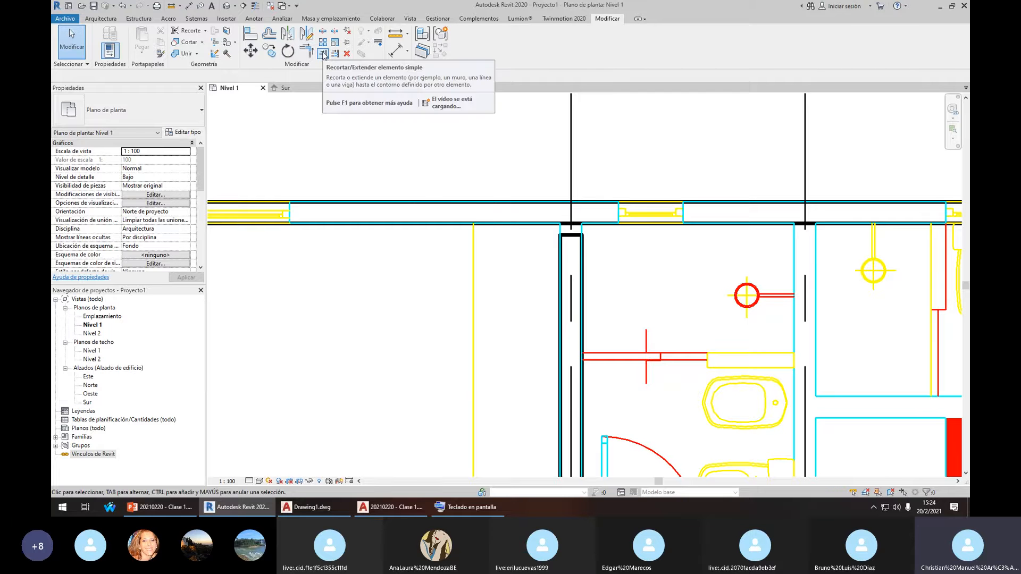
left_click(323, 54)
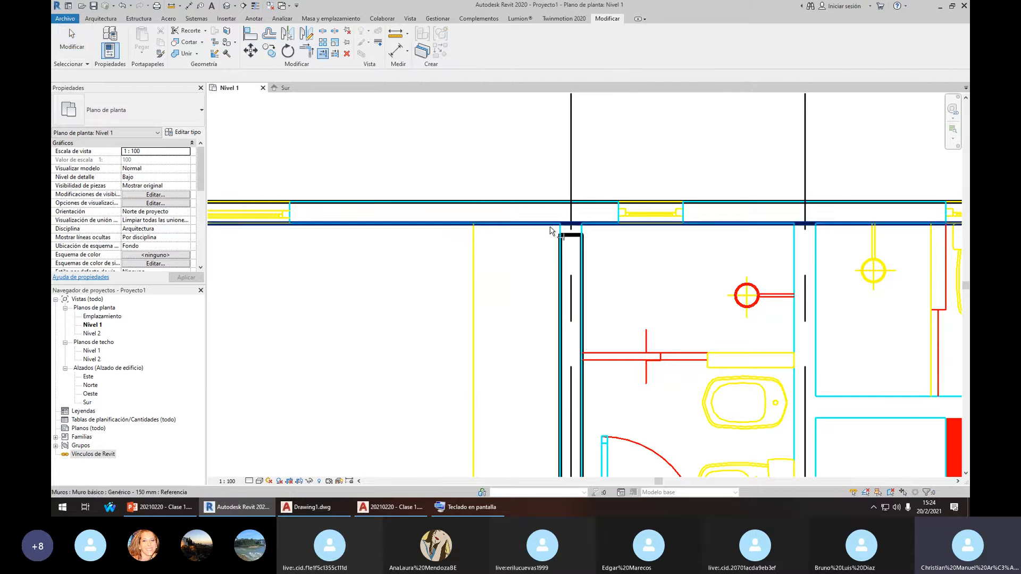
left_click(590, 229)
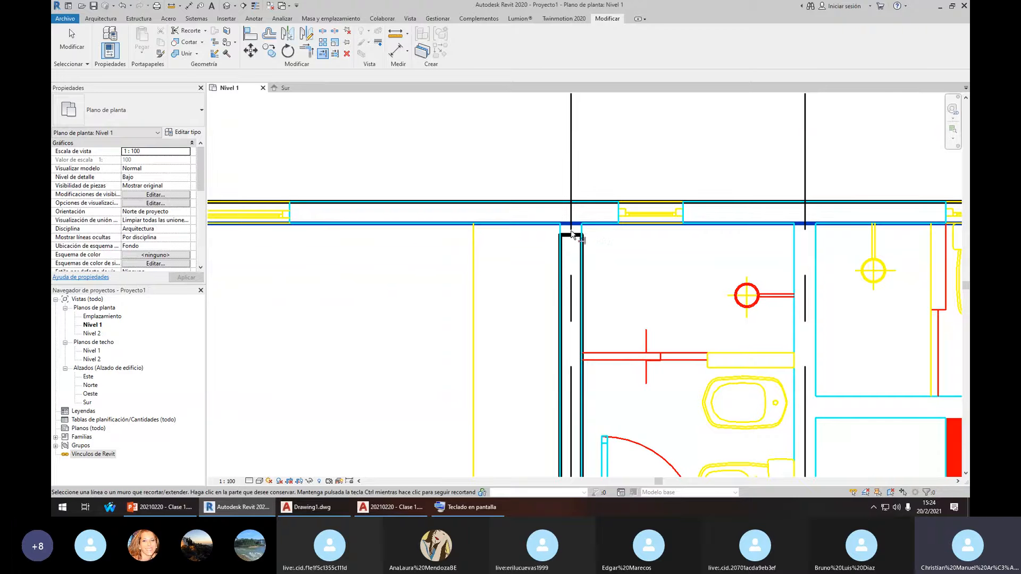
left_click(561, 255)
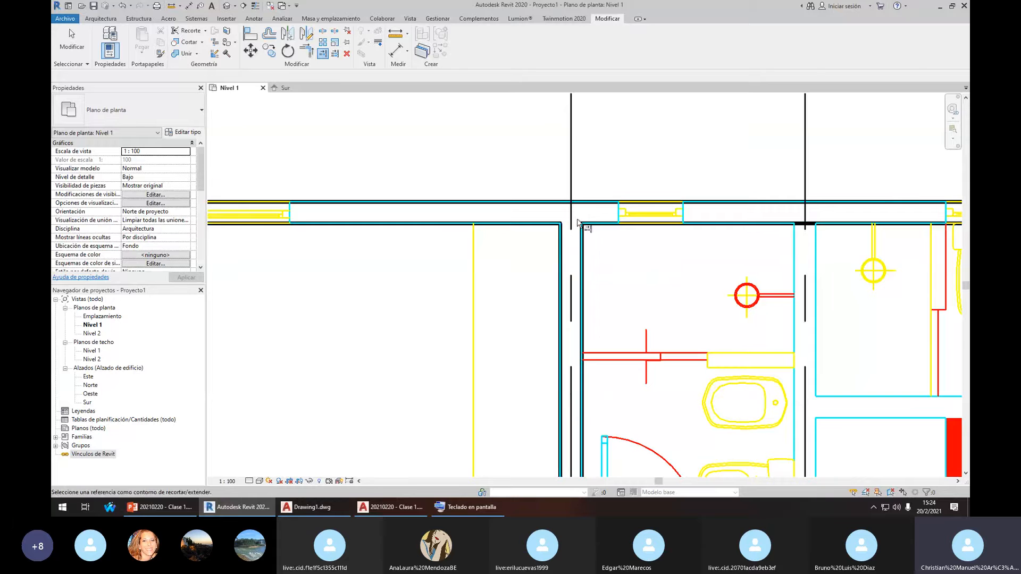
key("Escape")
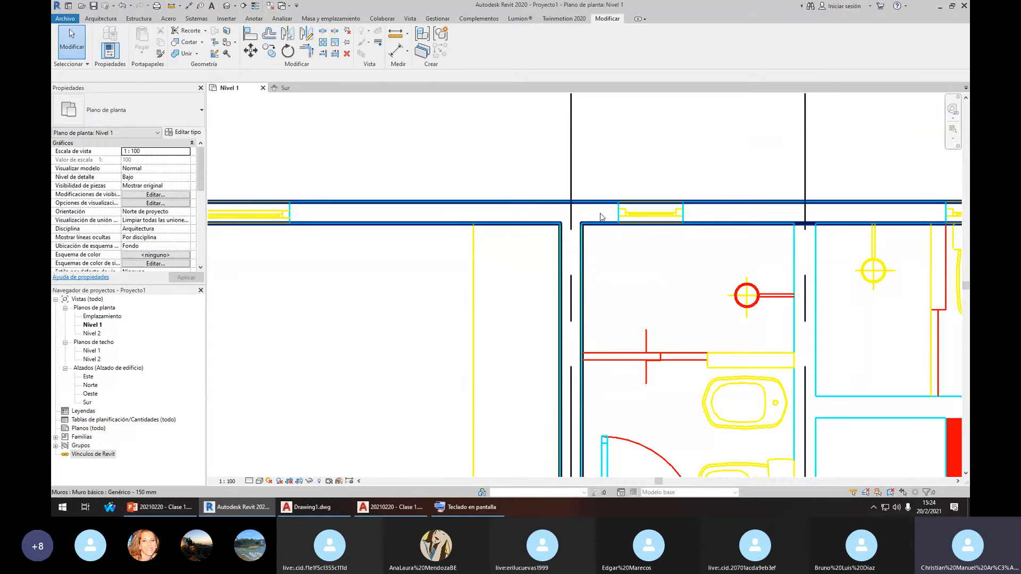
scroll(658, 214, "down", 3)
scroll(678, 215, "down", 4)
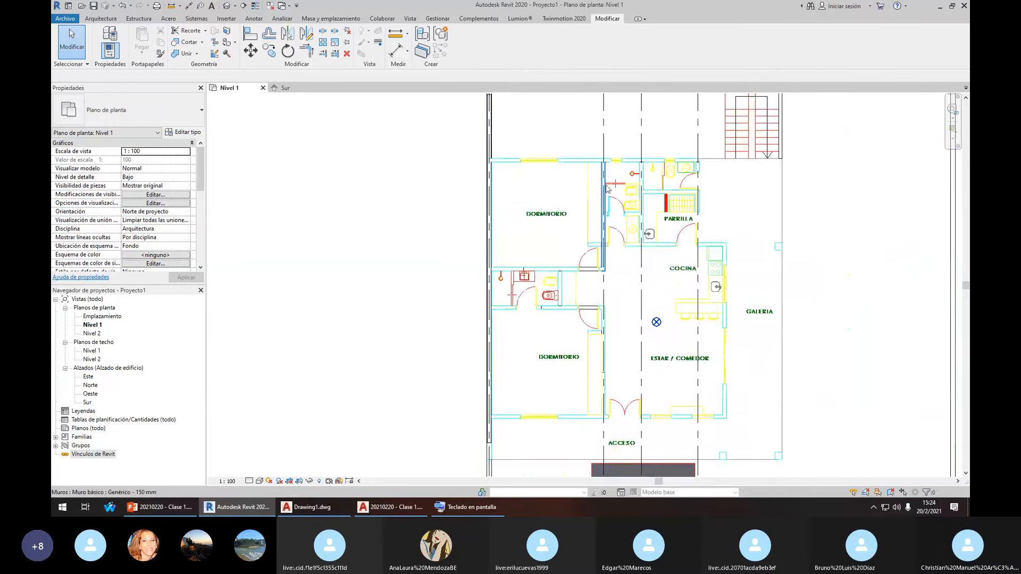
Extend the bathroom's upper wall to the left exterior wall
scroll(551, 166, "up", 4)
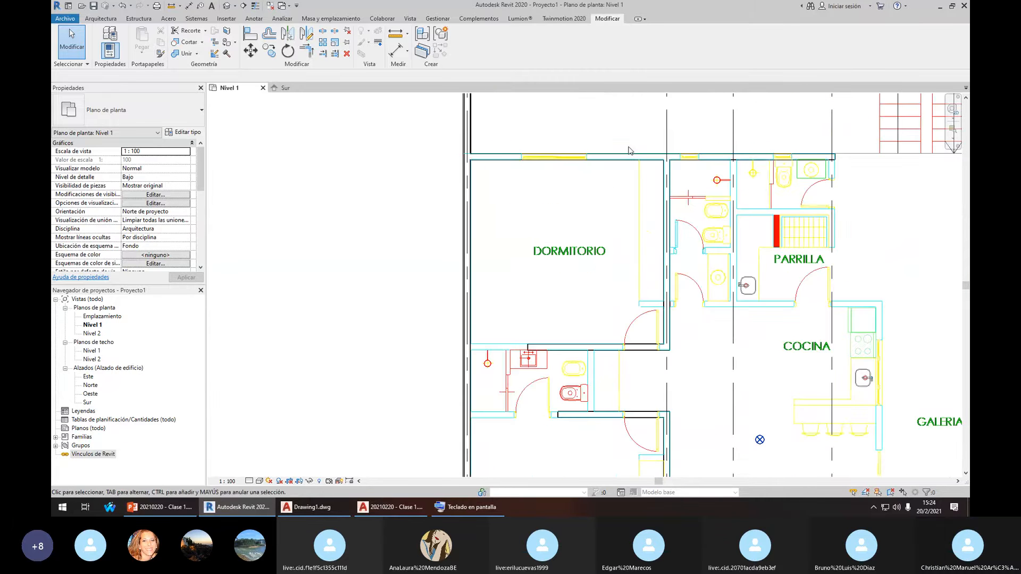
scroll(641, 201, "down", 5)
middle_click_drag(642, 331, 595, 231)
scroll(579, 260, "up", 1)
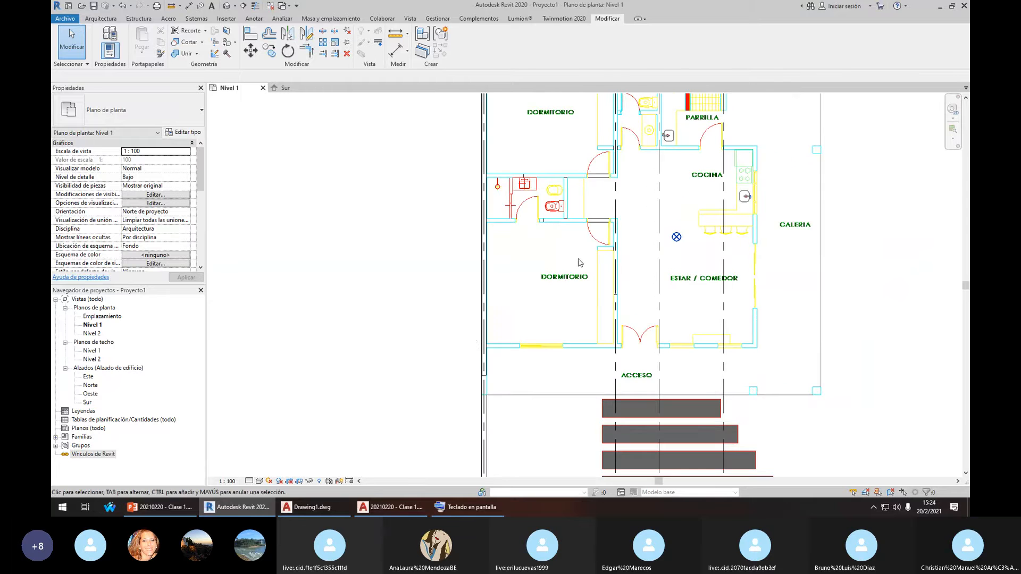
scroll(483, 337, "up", 2)
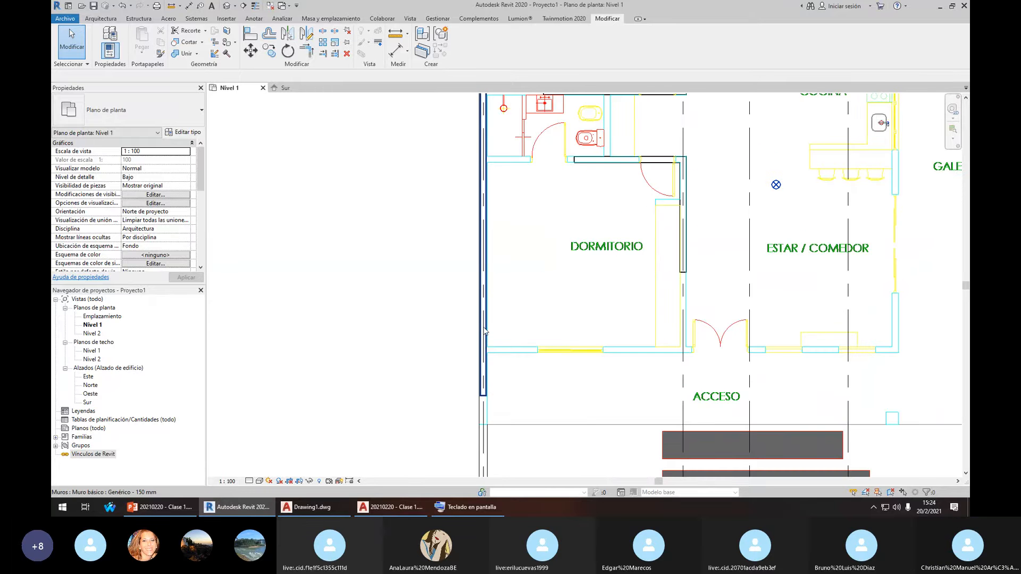
left_click(483, 337)
scroll(495, 337, "up", 2)
scroll(495, 337, "down", 4)
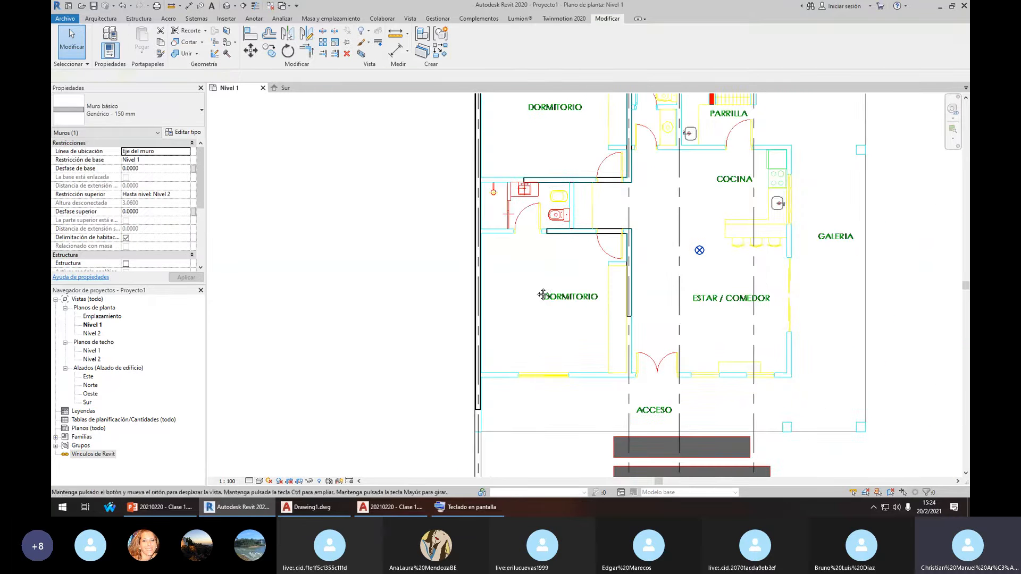
key("Escape")
scroll(548, 182, "up", 2)
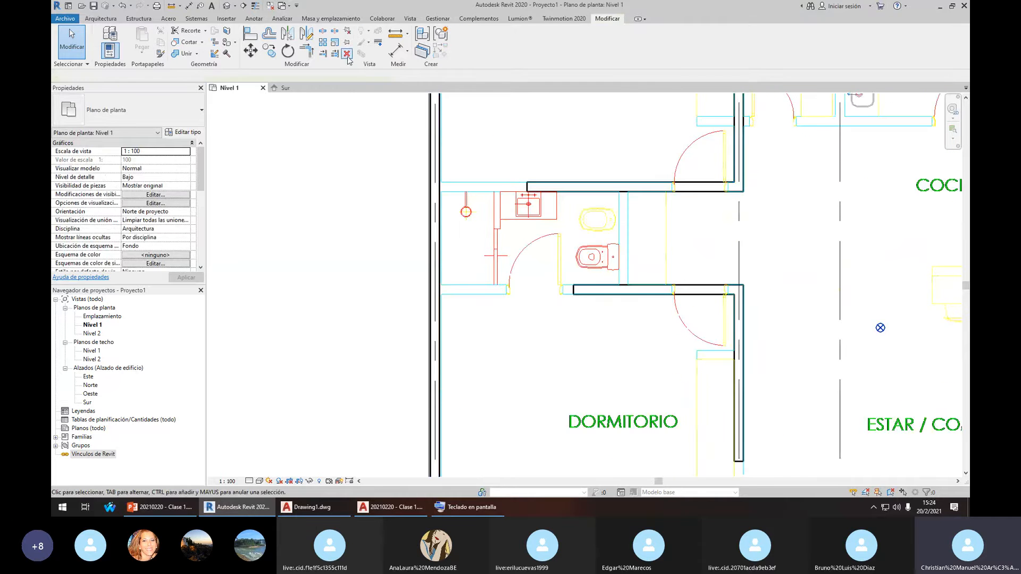
left_click(323, 54)
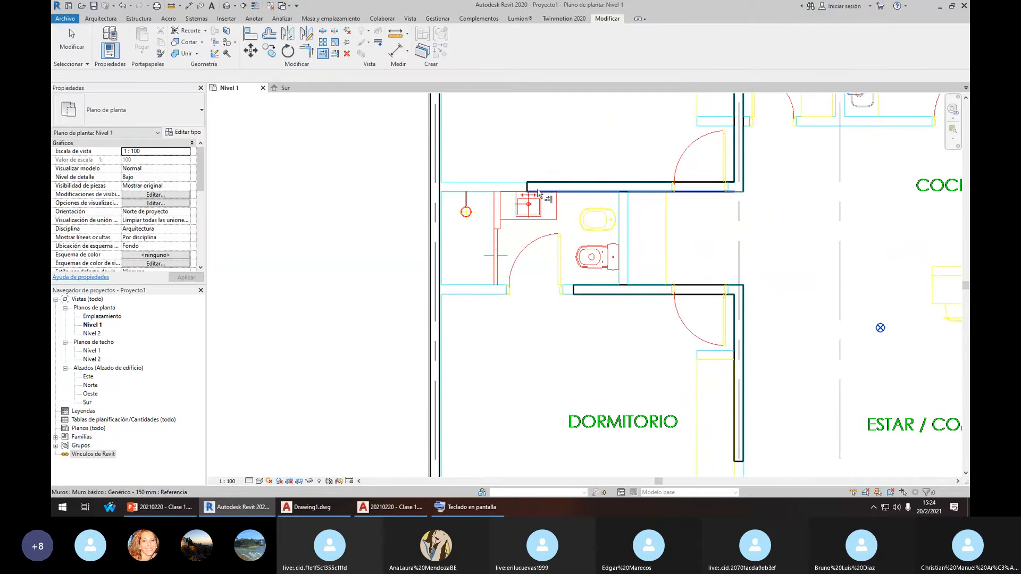
scroll(456, 165, "up", 1)
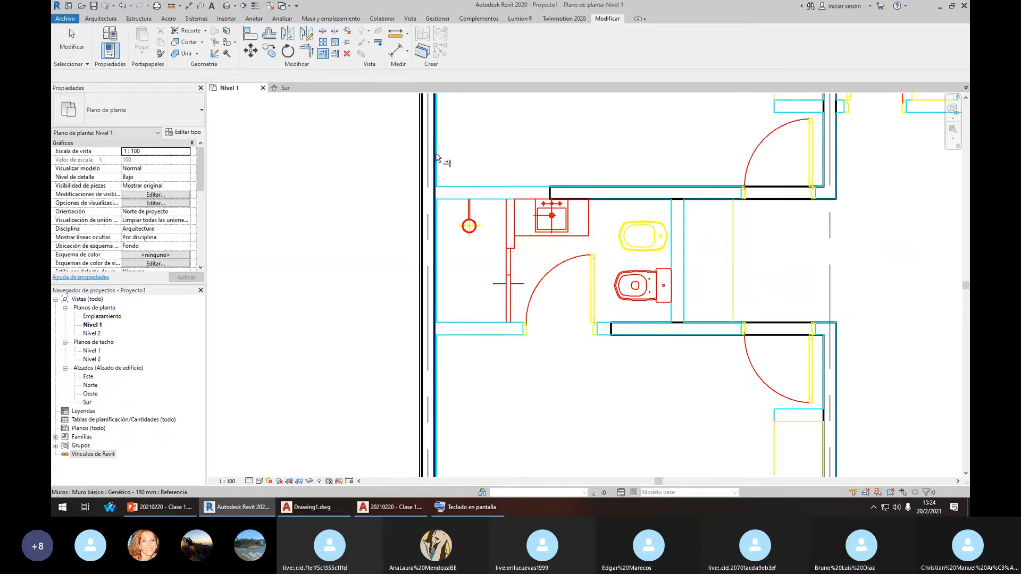
left_click(436, 156)
left_click(564, 194)
key("Escape")
key("Escape")
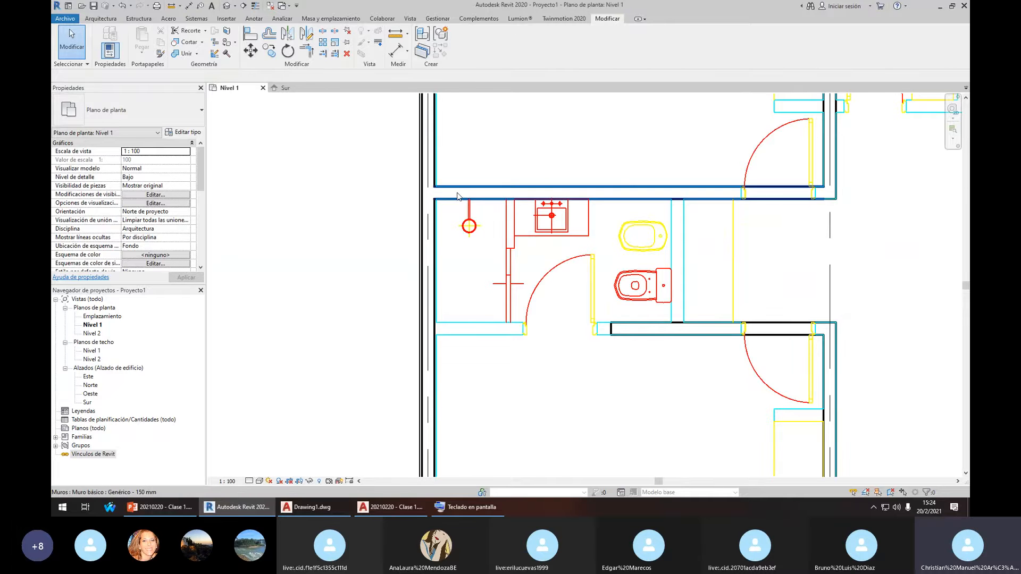
Draw a matching full-length wall across the bathroom's lower side with CS
left_click(458, 191)
key("c")
key("s")
left_click(444, 328)
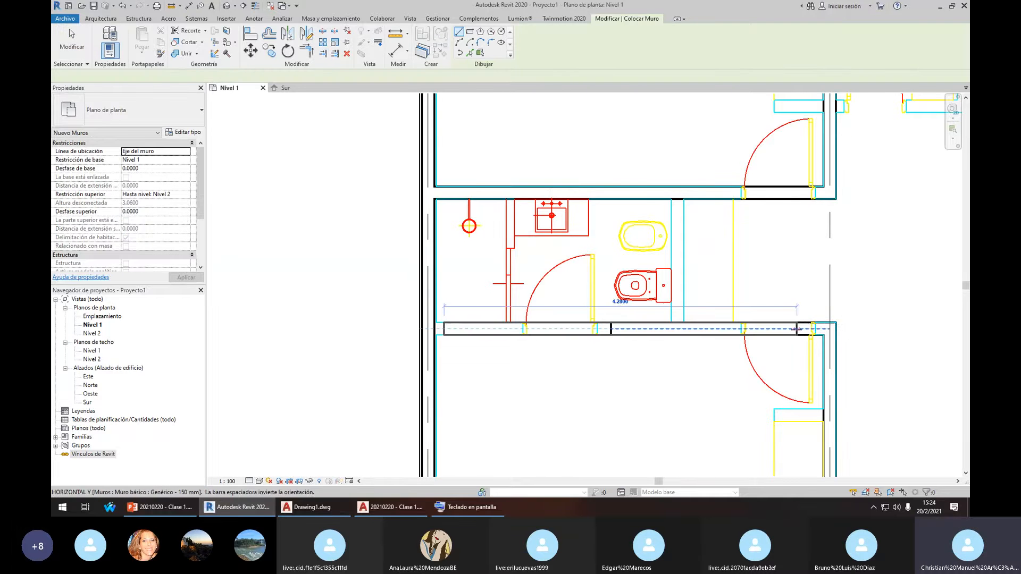
left_click(797, 328)
key("t")
key("r")
key("Escape")
key("ctrl+z")
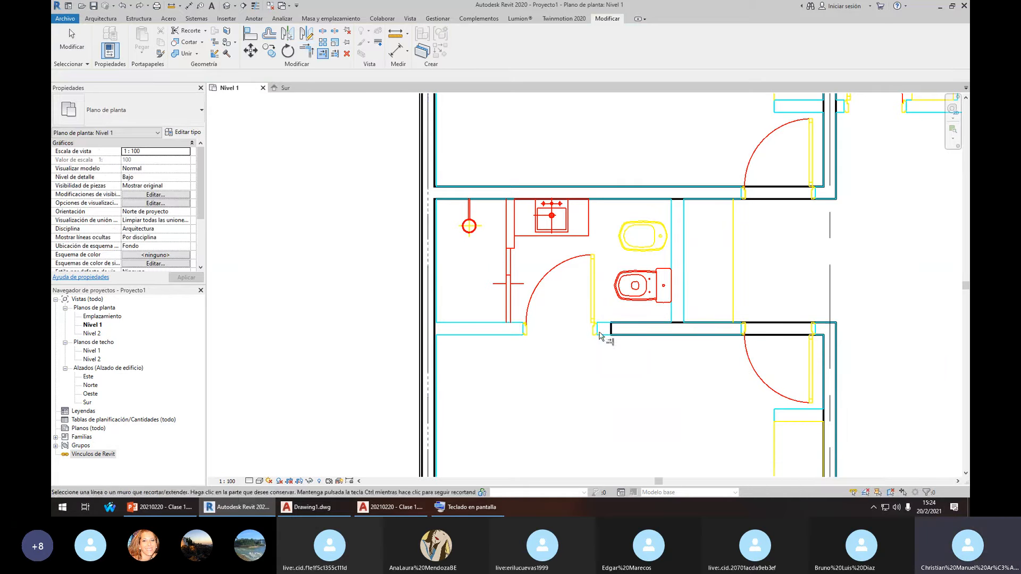
key("ctrl+y")
Draw a short wall stub from the doorway jamb to the DORMITORIO partition wall
scroll(625, 305, "down", 1)
middle_click_drag(789, 311, 648, 326)
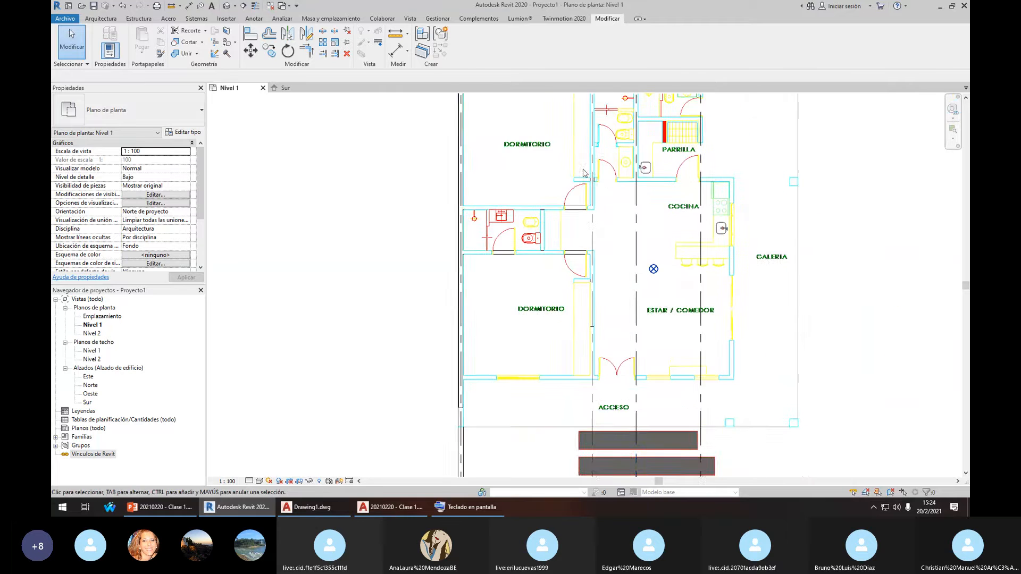
scroll(593, 208, "up", 4)
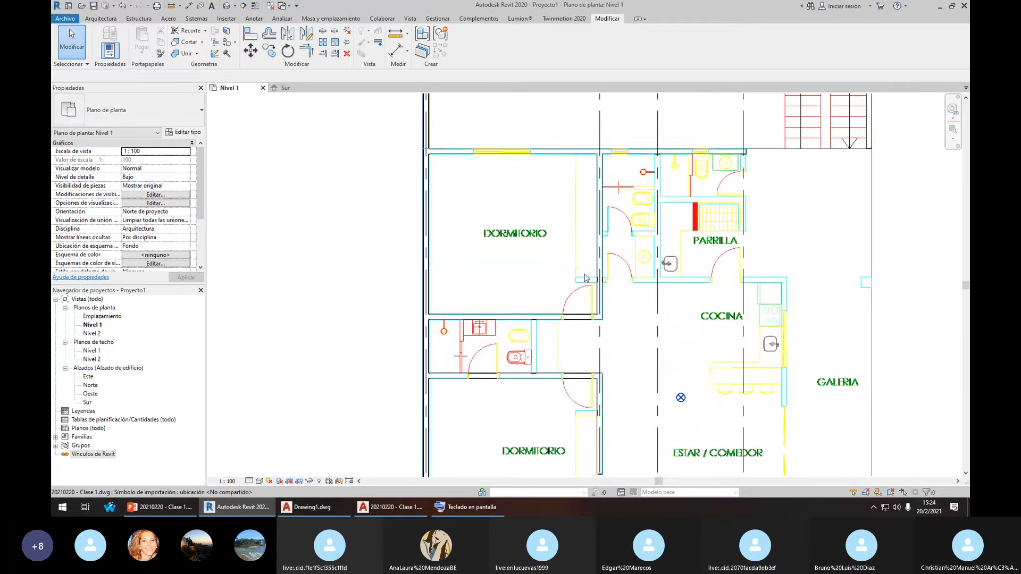
scroll(603, 273, "up", 3)
left_click(602, 273)
scroll(587, 283, "up", 3)
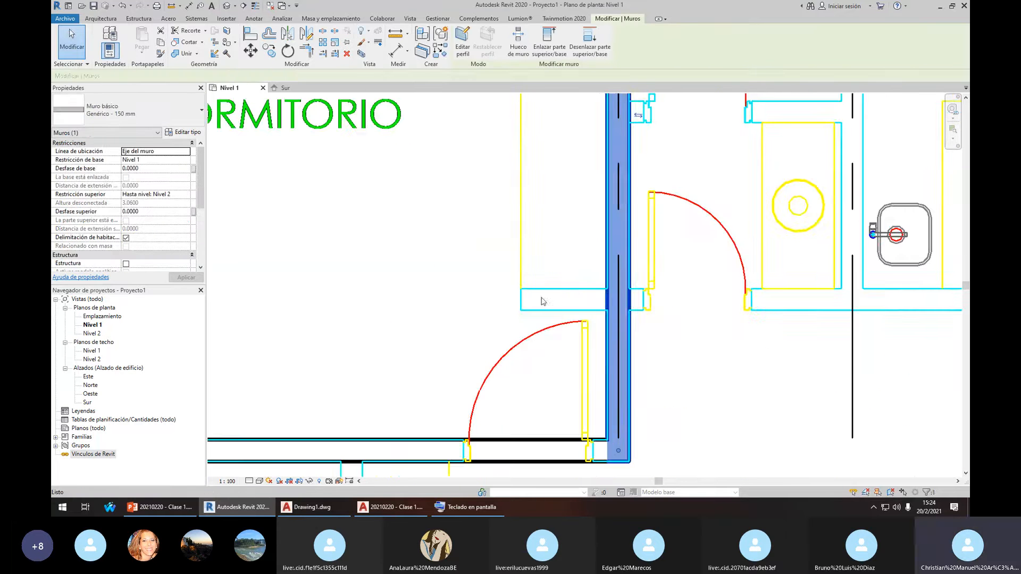
key("c")
key("s")
scroll(570, 301, "up", 2)
left_click(500, 296)
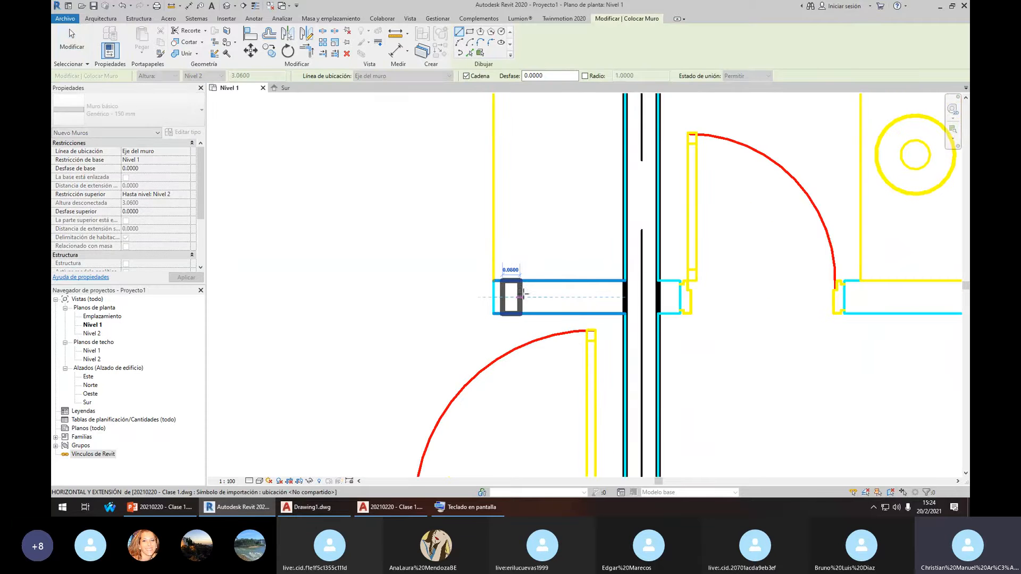
left_click(620, 296)
key("Escape")
key("Escape")
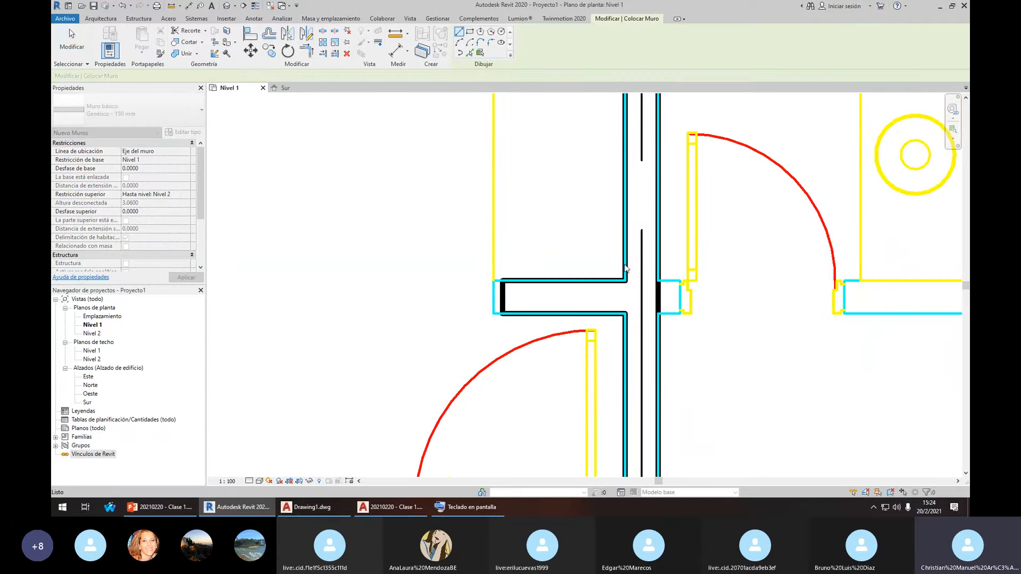
Align the stub's end to the doorway edge
middle_click_drag(512, 303, 528, 313)
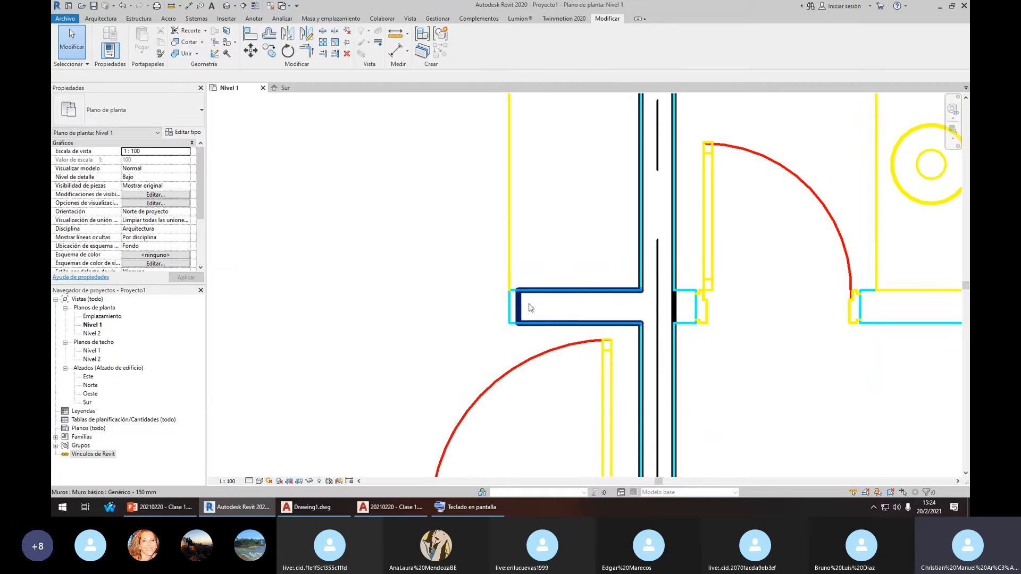
left_click(520, 302)
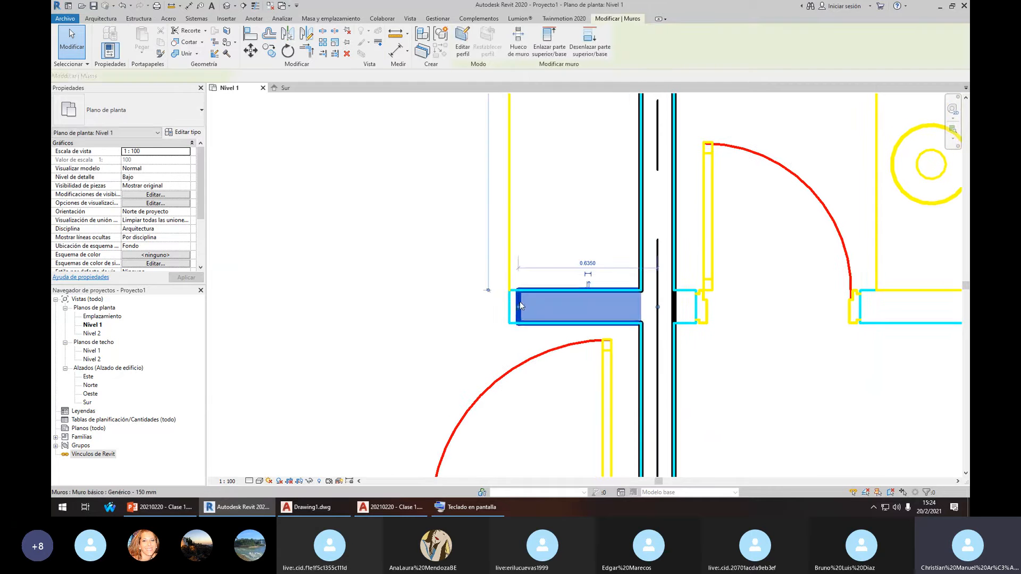
left_click(250, 42)
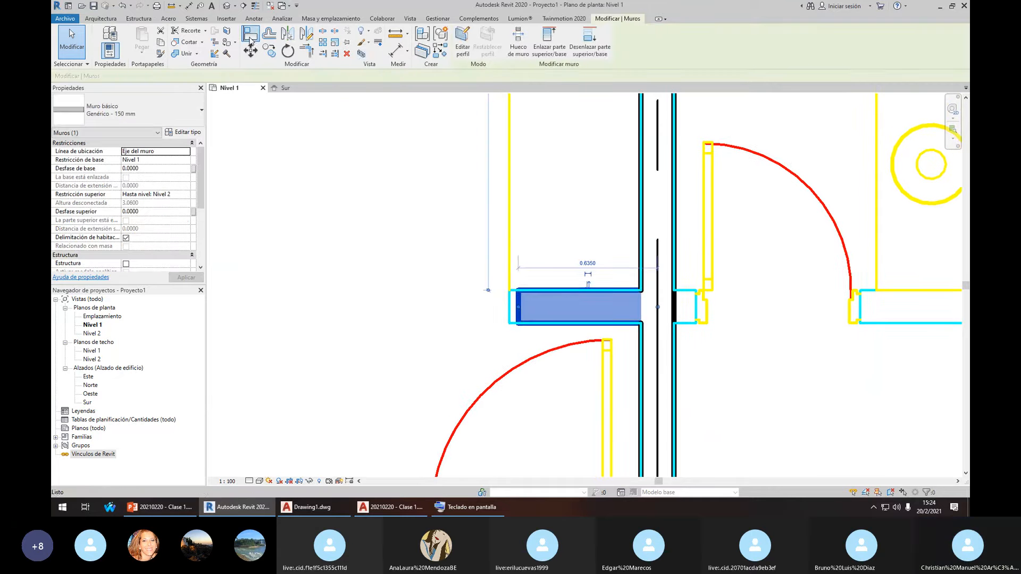
left_click(509, 308)
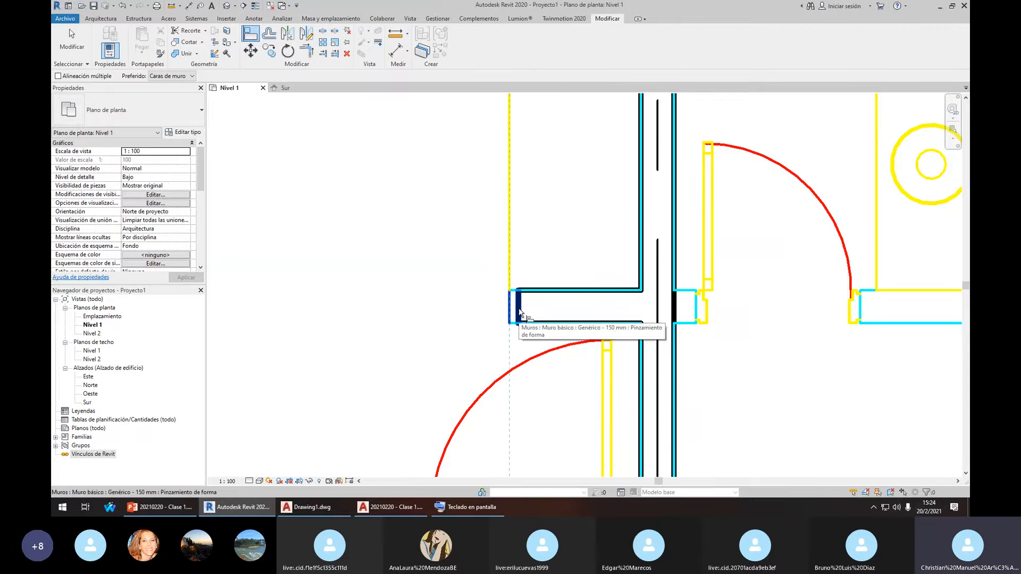
left_click(520, 312)
scroll(499, 291, "down", 5)
Stretch the short wall stub past PARRILLA so it reaches the kitchen
key("Escape")
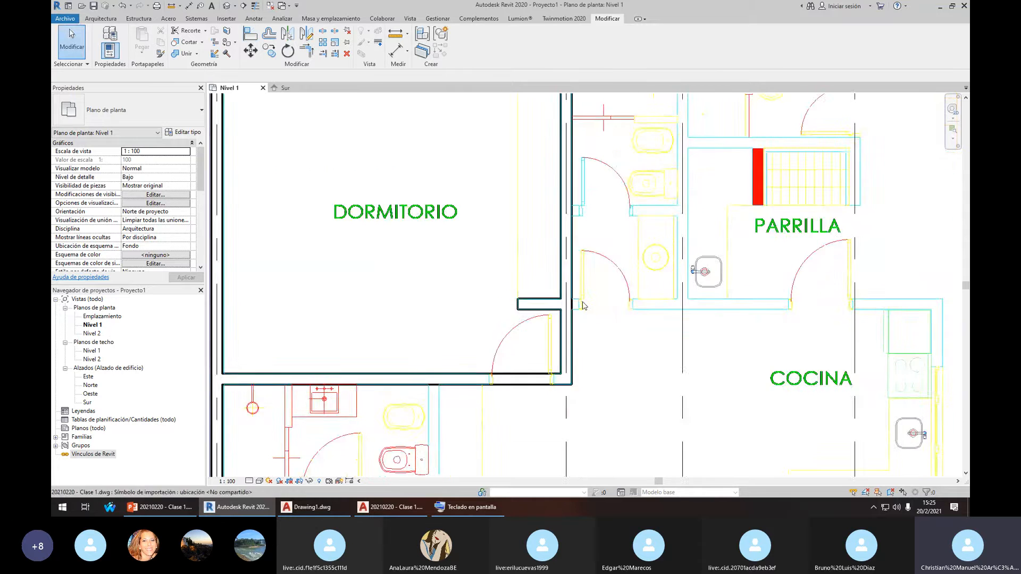
scroll(583, 306, "up", 2)
left_click(530, 300)
scroll(583, 287, "down", 1)
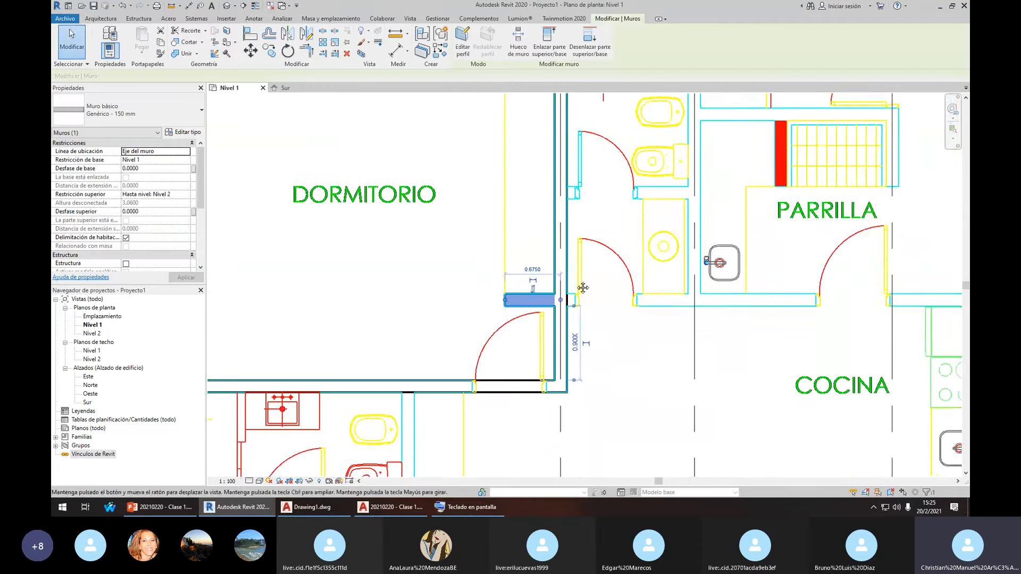
middle_click_drag(583, 287, 449, 276)
left_click_drag(427, 288, 488, 286)
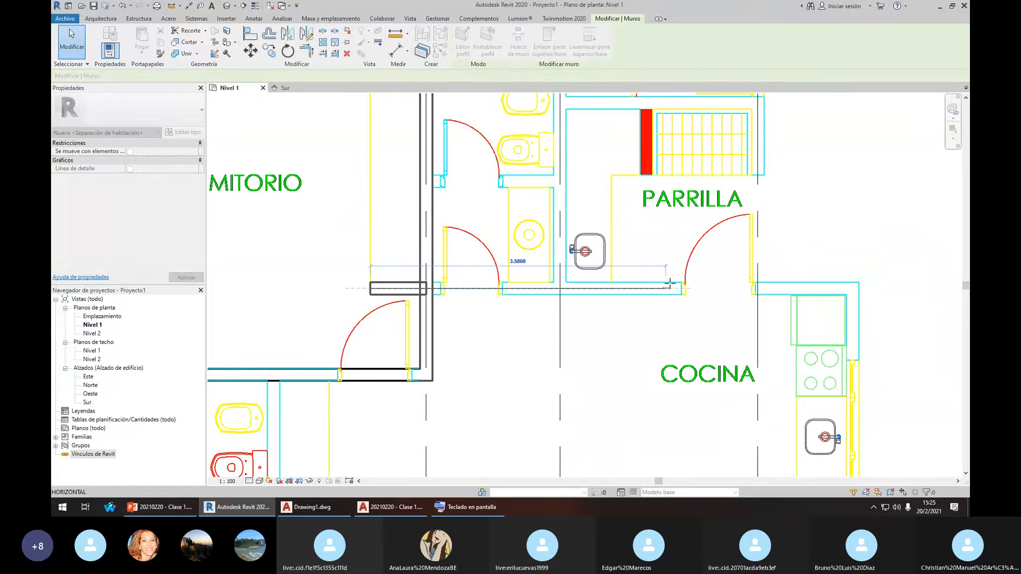
left_click_drag(896, 296, 898, 294)
left_click(843, 246)
scroll(873, 289, "down", 5)
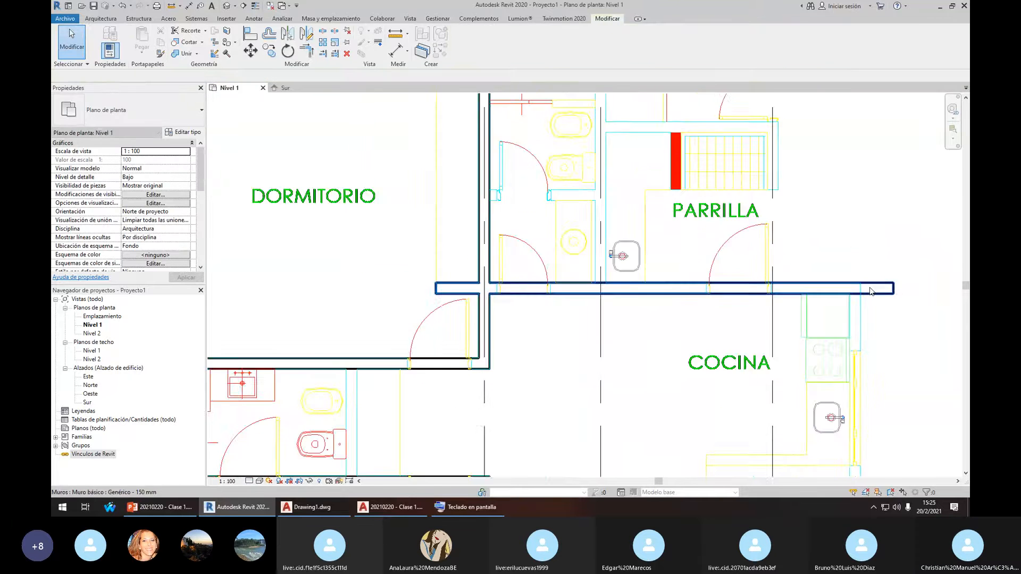
middle_click_drag(872, 289, 760, 221)
scroll(740, 238, "up", 4)
Draw a matching 150 mm vertical wall along COCINA's right side and select it to check
left_click(785, 206)
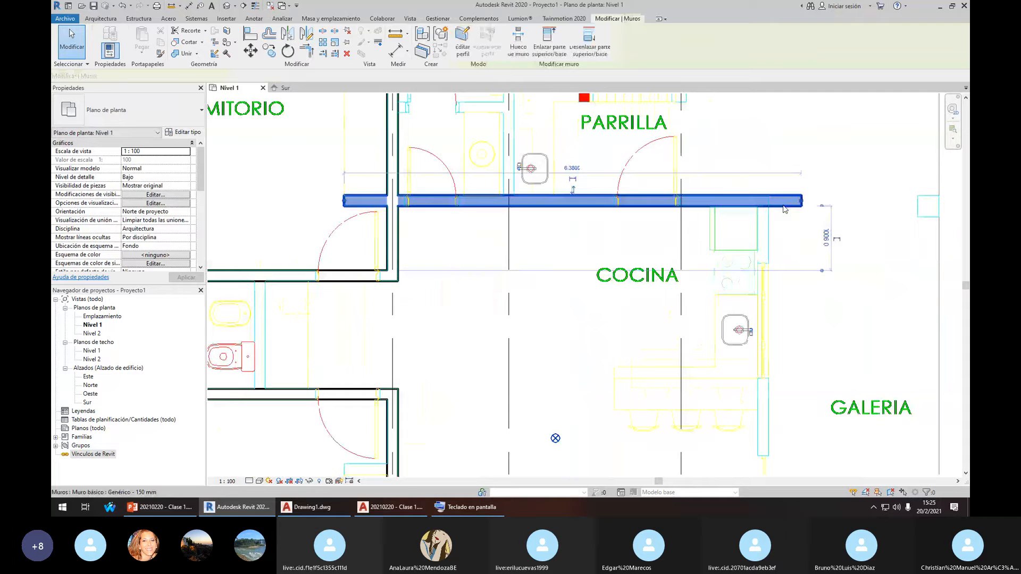
key("c")
key("s")
left_click(762, 237)
scroll(755, 263, "down", 4)
middle_click_drag(753, 374, 753, 317)
left_click(762, 327)
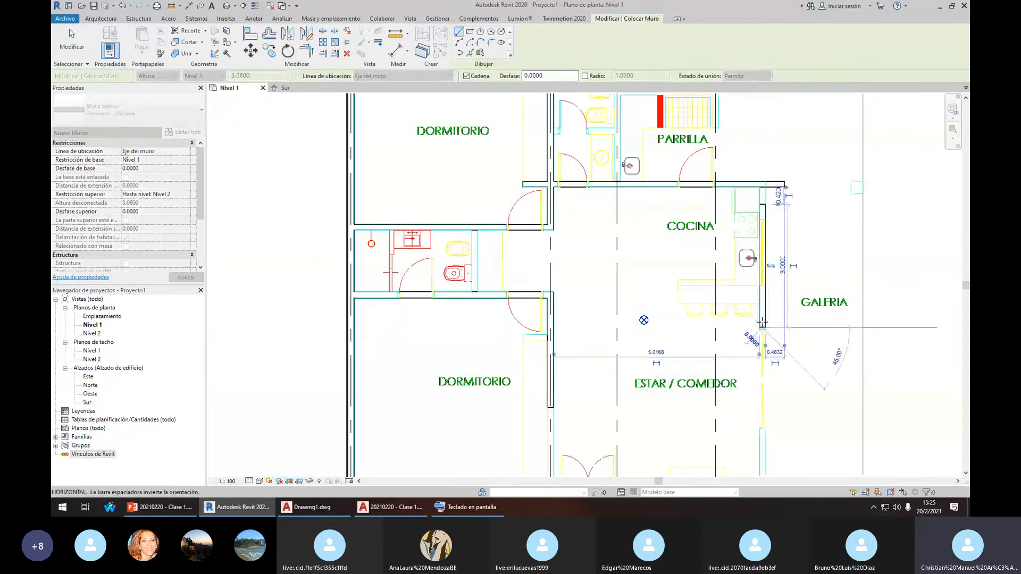
key("Escape")
key("Escape")
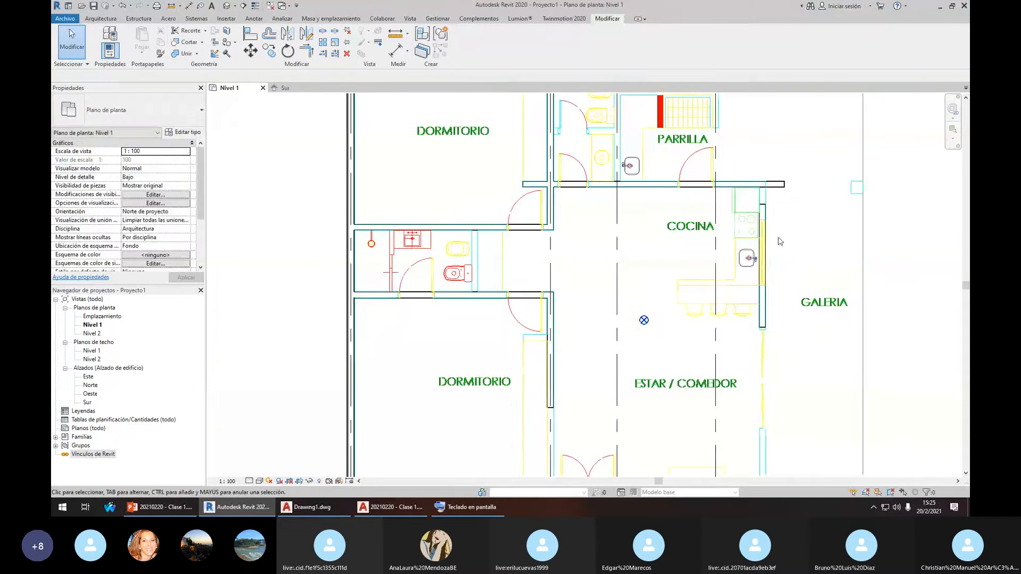
scroll(795, 218, "up", 5)
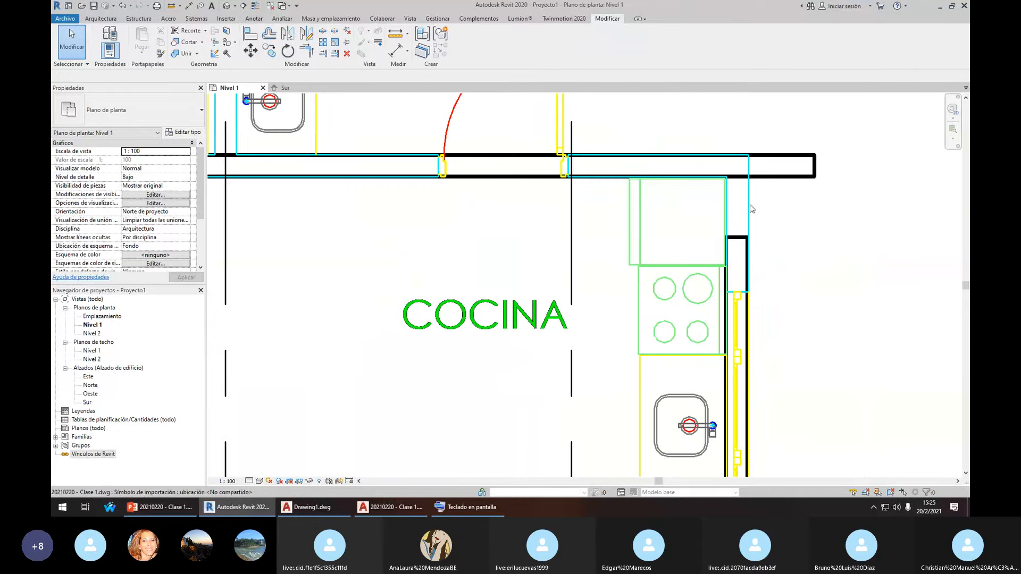
left_click(738, 247)
key("Escape")
scroll(686, 170, "down", 6)
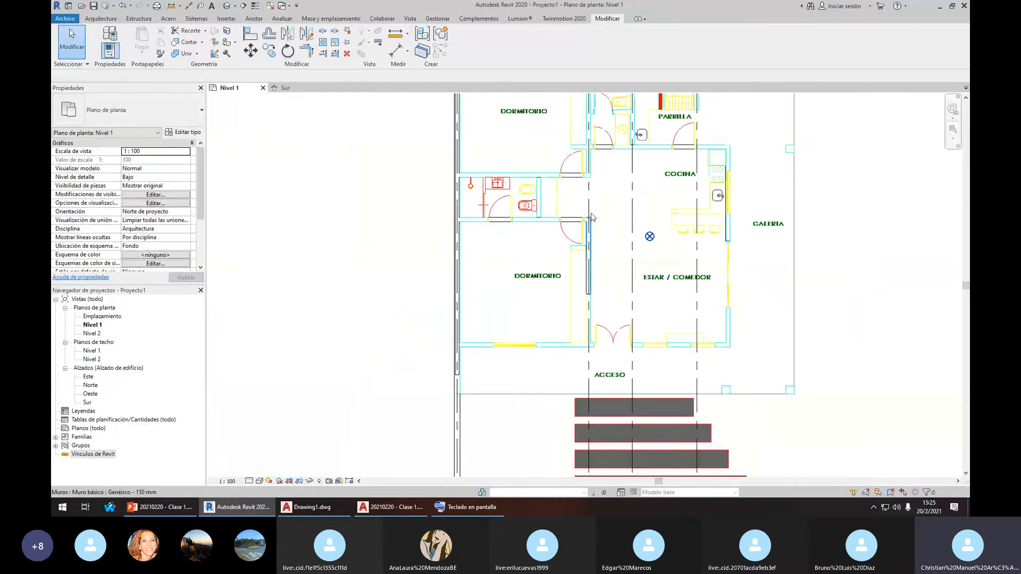
Draw the long front wall above ACCESO with the WA wall tool
scroll(574, 175, "down", 2)
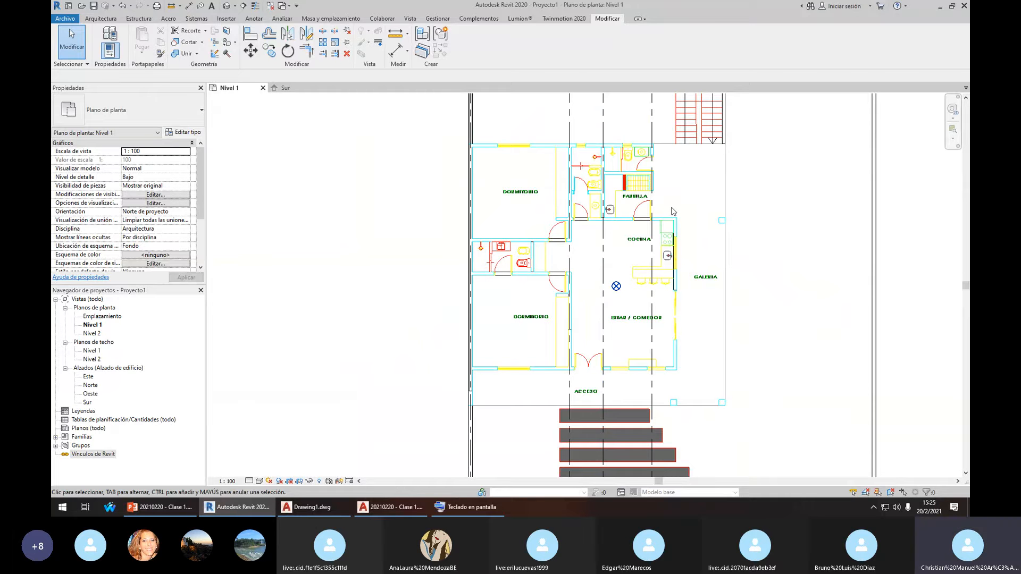
middle_click_drag(671, 213, 635, 217)
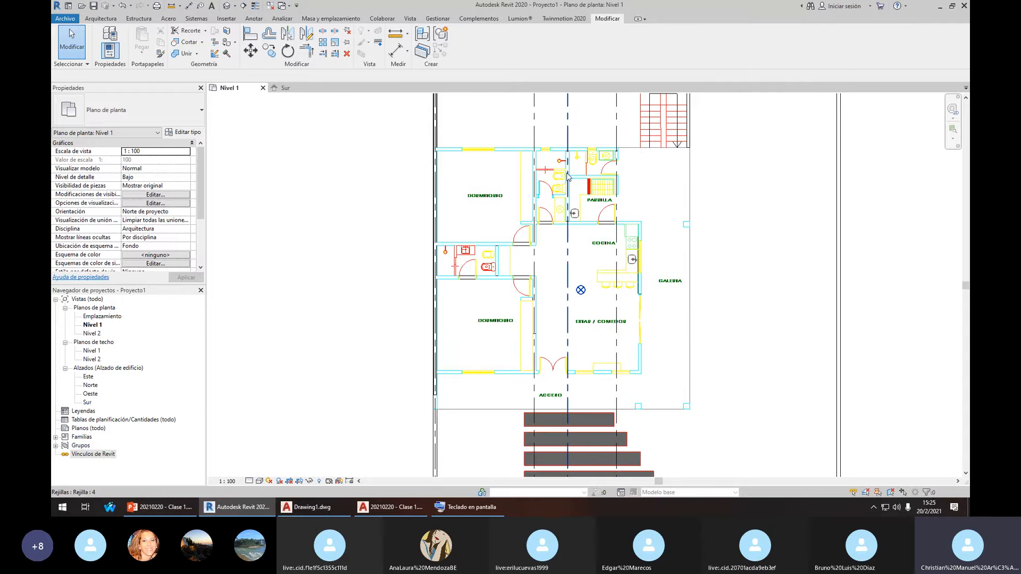
scroll(554, 181, "up", 3)
scroll(533, 263, "down", 4)
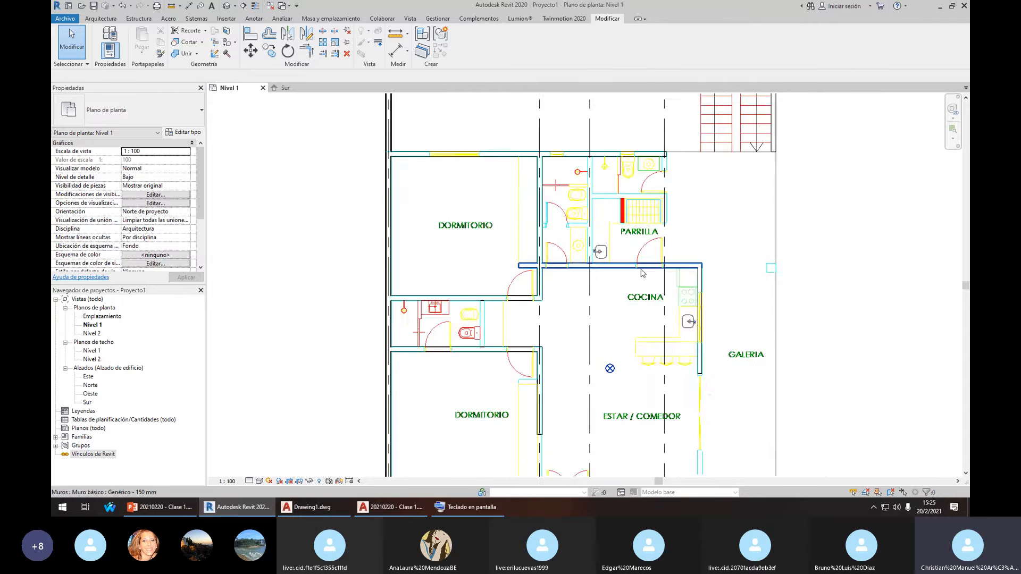
scroll(703, 214, "up", 2)
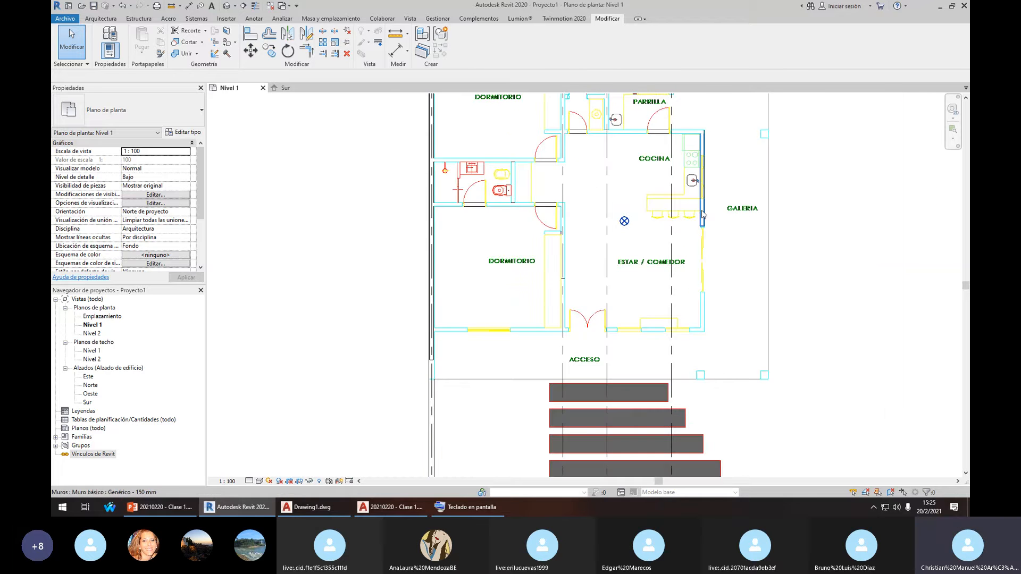
scroll(673, 154, "up", 3)
scroll(665, 155, "down", 2)
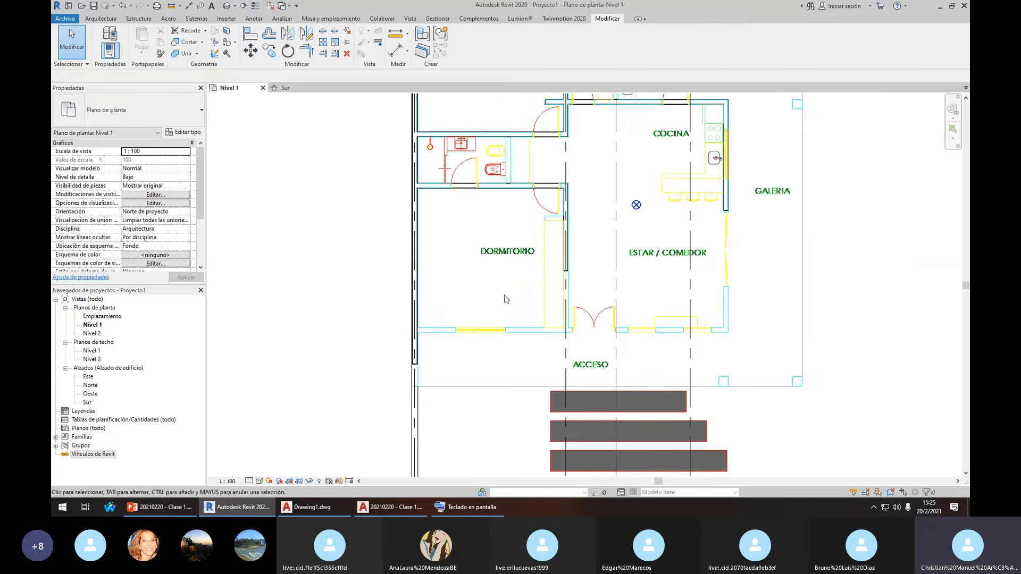
scroll(567, 257, "up", 2)
key("w")
key("a")
left_click(385, 322)
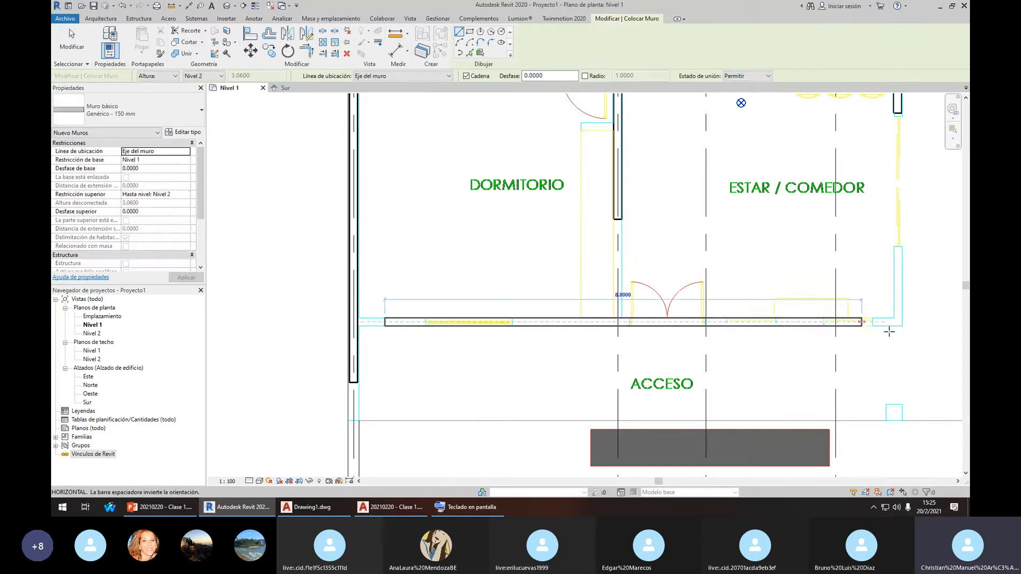
left_click(897, 322)
key("Escape")
key("Escape")
Corner the right and front walls, and extend the DORMITORIO–ESTAR / COMEDOR wall to the front wall
scroll(883, 212, "down", 2)
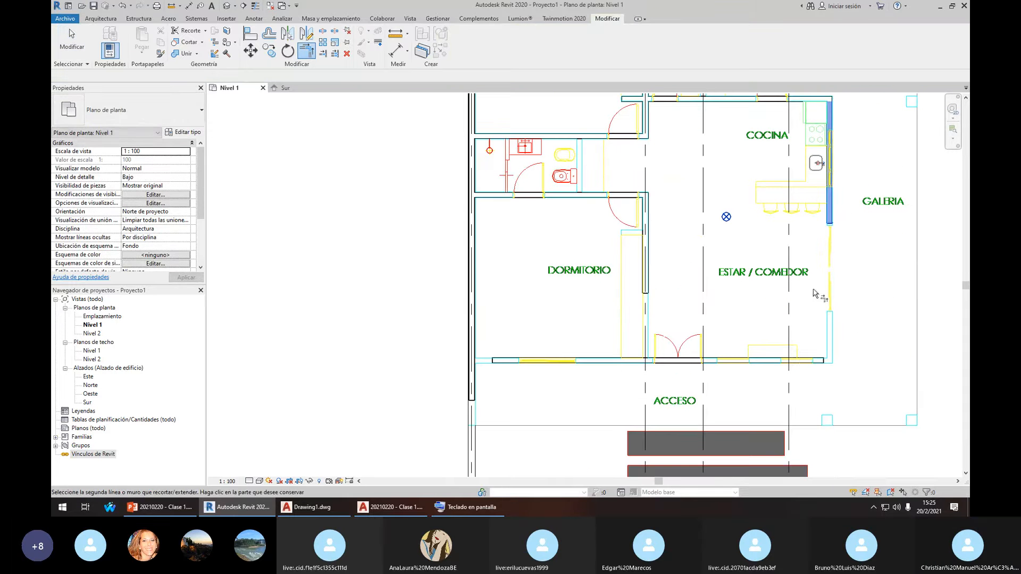
left_click(800, 364)
key("Escape")
left_click(647, 287)
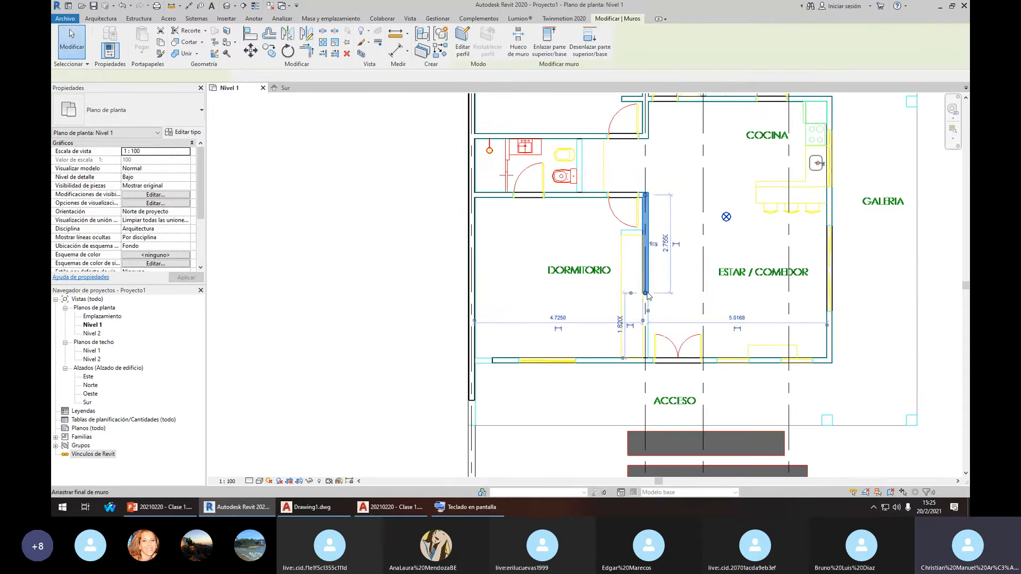
left_click_drag(645, 293, 645, 361)
key("Escape")
Select the front wall along ACCESO
scroll(505, 360, "up", 2)
left_click(502, 360)
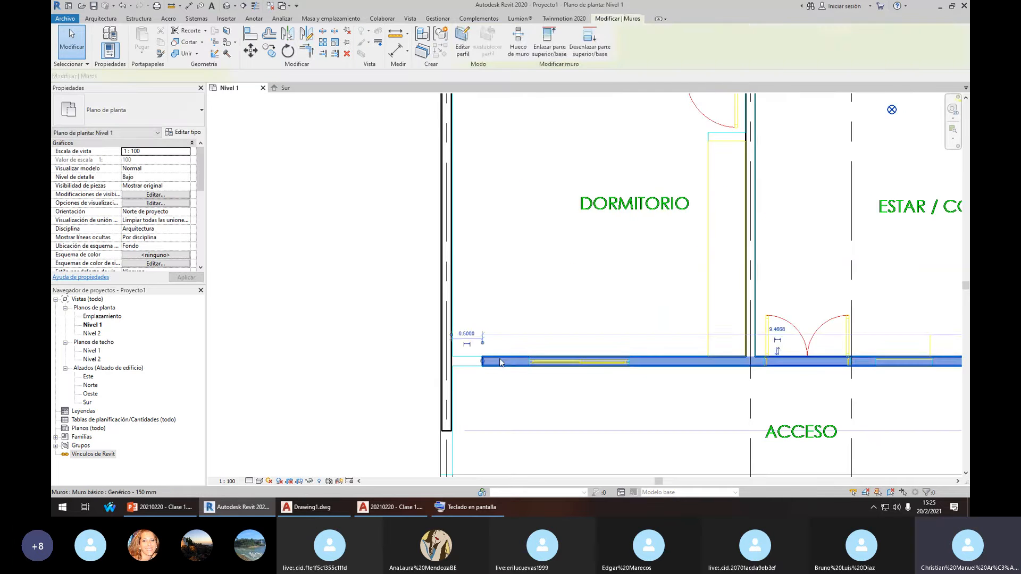
scroll(490, 360, "up", 1)
left_click(472, 362)
left_click(481, 364)
Extend the front wall's left end to meet the left wall
left_click_drag(478, 361, 432, 362)
key("Escape")
scroll(565, 337, "down", 3)
middle_click_drag(695, 180, 629, 319)
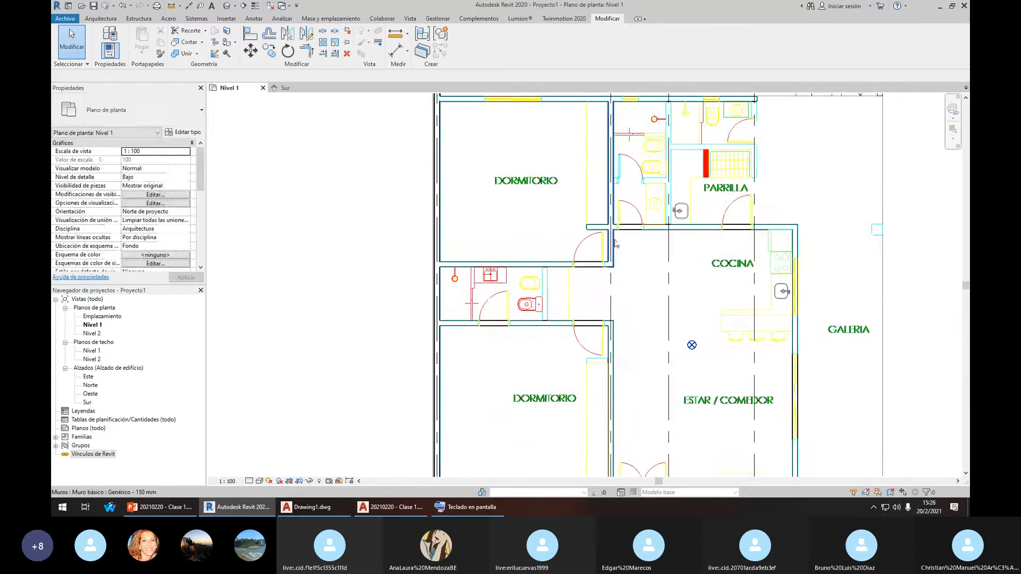
middle_click_drag(674, 167, 657, 251)
scroll(624, 211, "up", 1)
Draw a vertical 150 mm wall between the bathroom and PARRILLA down to the washbasin
left_click(588, 199)
scroll(640, 187, "up", 2)
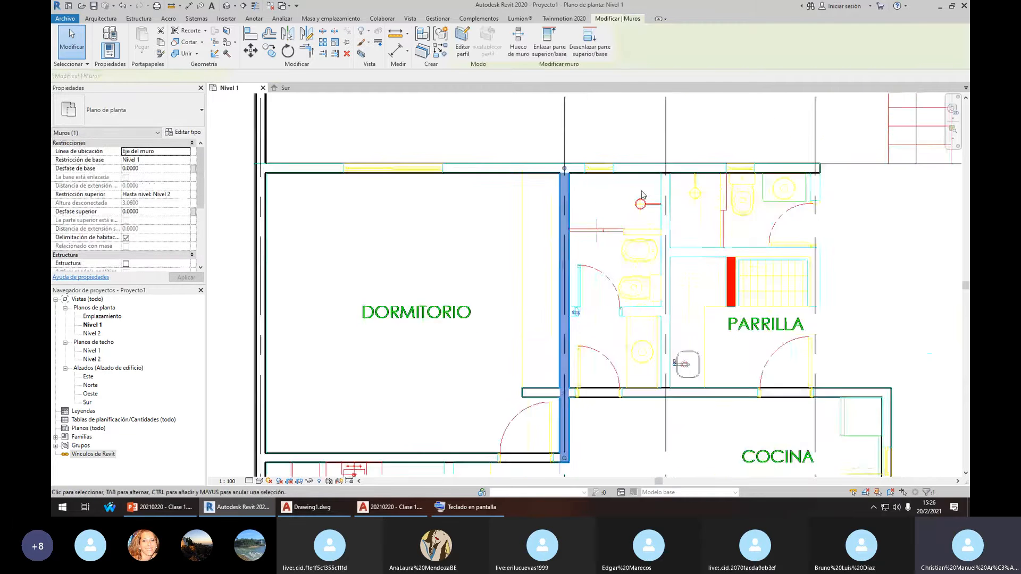
key("c")
key("s")
left_click(672, 183)
scroll(666, 226, "down", 2)
left_click(669, 346)
scroll(669, 346, "up", 2)
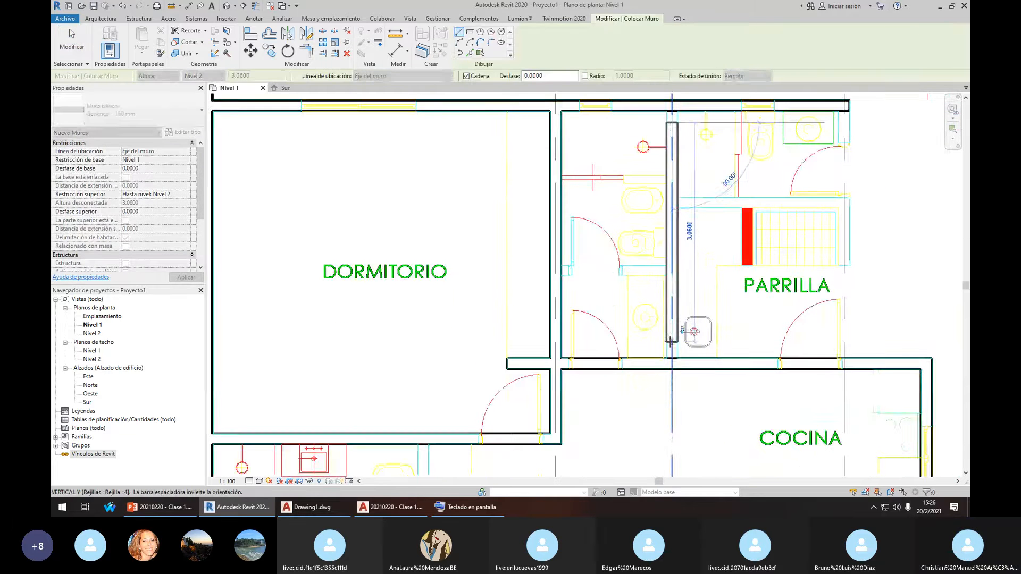
key("Escape")
key("Escape")
Extend the bathroom-side wall up to the top wall with Trim/Extend to Corner
left_click(324, 54)
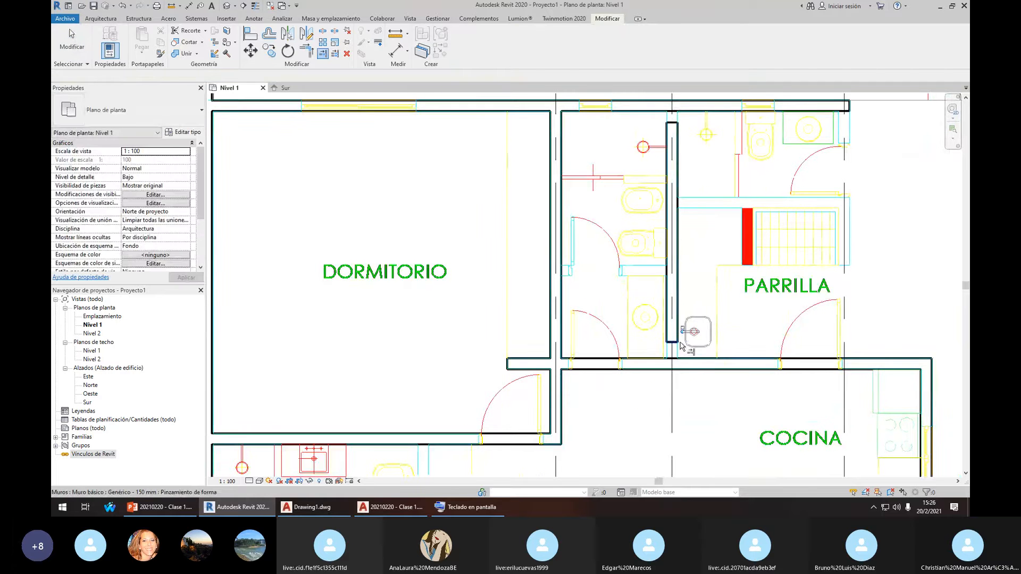
middle_click_drag(689, 136, 672, 198)
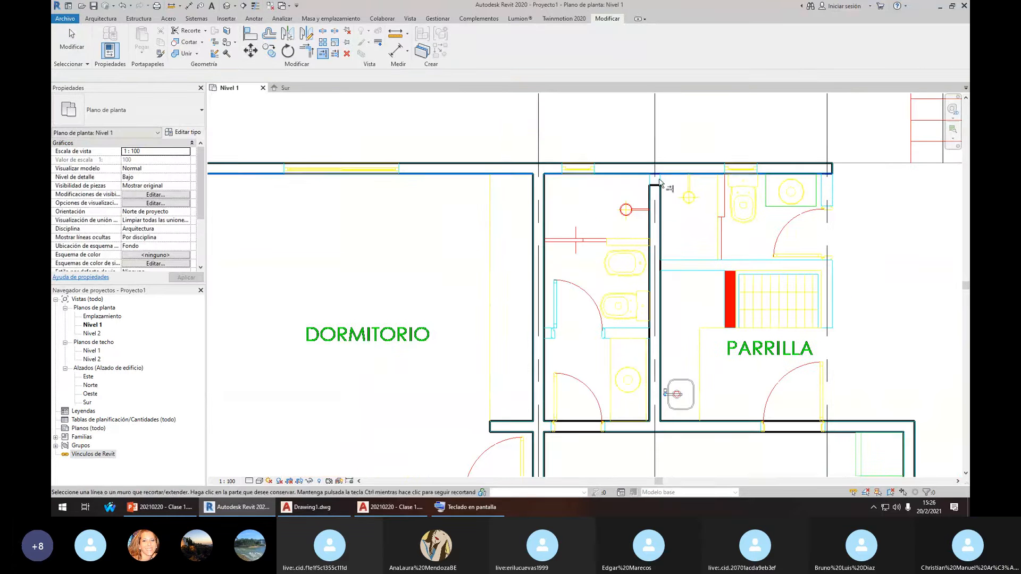
left_click(677, 178)
left_click(661, 193)
key("Escape")
scroll(719, 244, "down", 3)
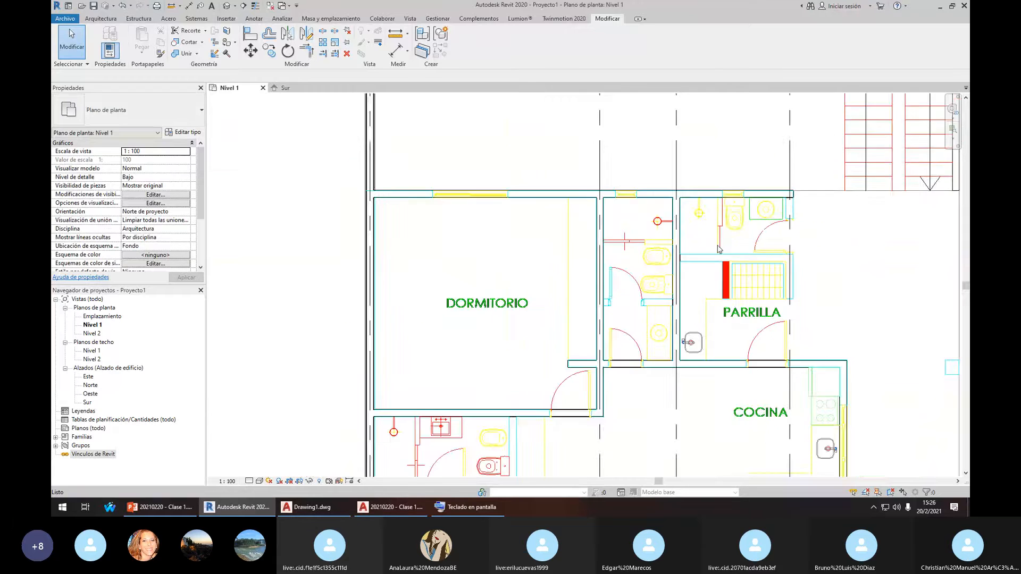
middle_click_drag(719, 244, 694, 217)
scroll(653, 218, "up", 2)
Draw a wall above the grill and extend its left end to the vertical wall
left_click(654, 220)
scroll(665, 231, "up", 2)
key("c")
key("s")
left_click(666, 235)
left_click(832, 235)
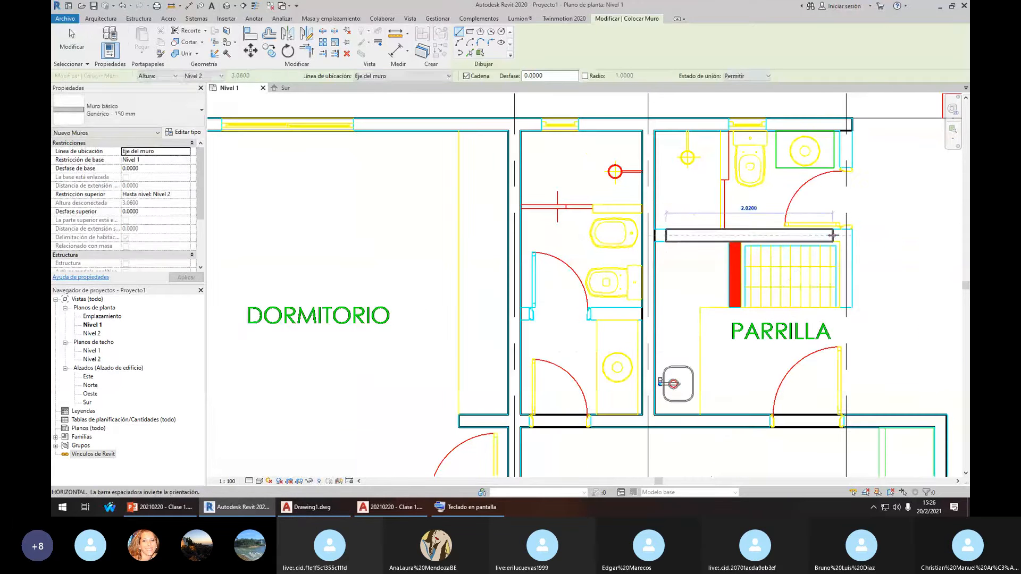
key("Escape")
key("Escape")
scroll(670, 239, "up", 2)
left_click(670, 240)
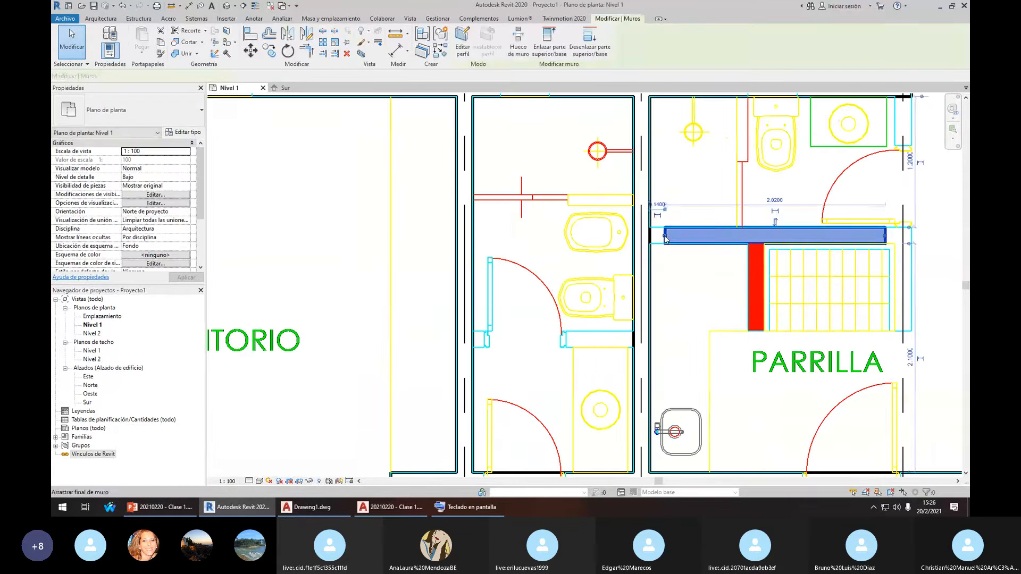
left_click_drag(663, 236, 646, 235)
key("Escape")
scroll(825, 280, "down", 4)
Adjust the right end of the wall above the grill
middle_click_drag(826, 280, 710, 235)
scroll(711, 234, "up", 1)
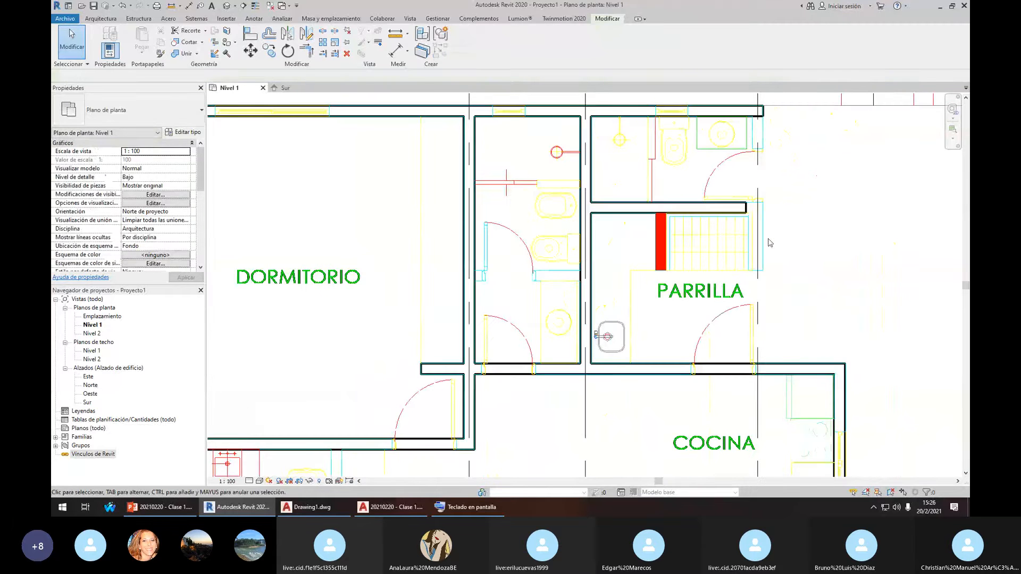
scroll(753, 291, "up", 2)
left_click(738, 173)
scroll(750, 171, "up", 1)
left_click_drag(744, 171, 755, 172)
Draw a vertical wall along the right side of the stairs
key("w")
key("a")
left_click(767, 186)
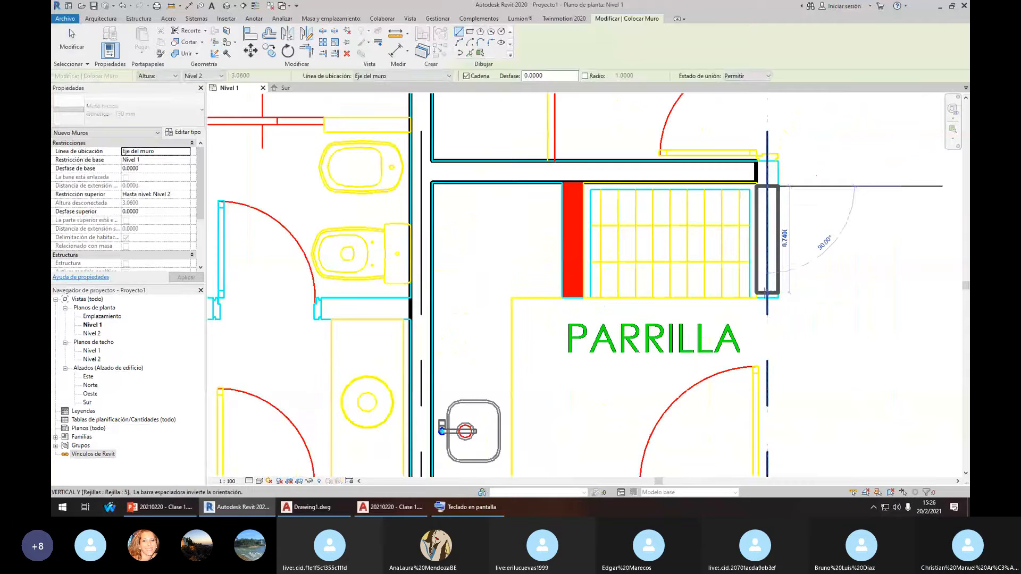
left_click(765, 292)
key("Escape")
key("Escape")
scroll(770, 293, "up", 2)
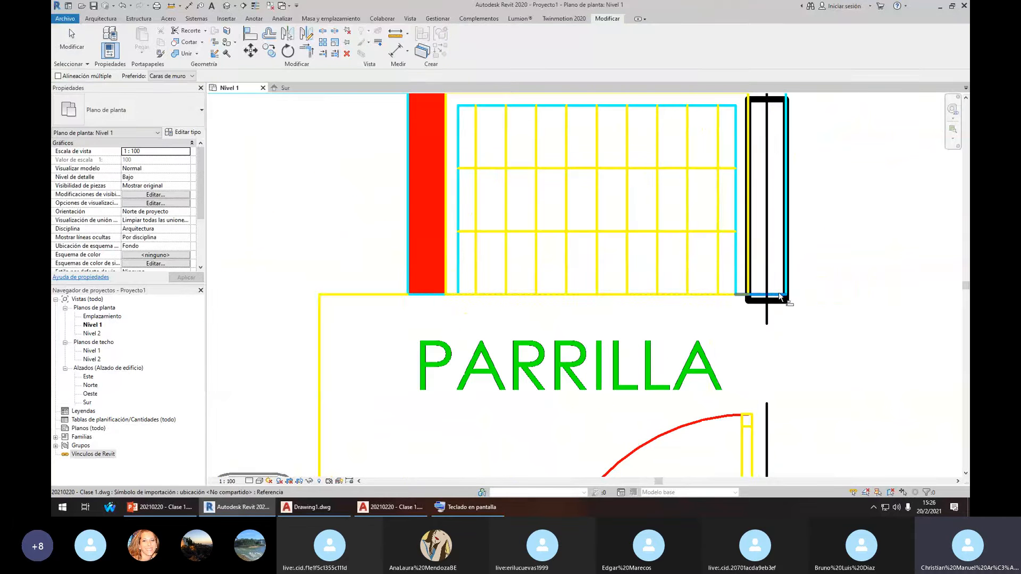
scroll(778, 303, "down", 3)
Join the grill wall and the stairs wall into a corner with TR
key("t")
key("r")
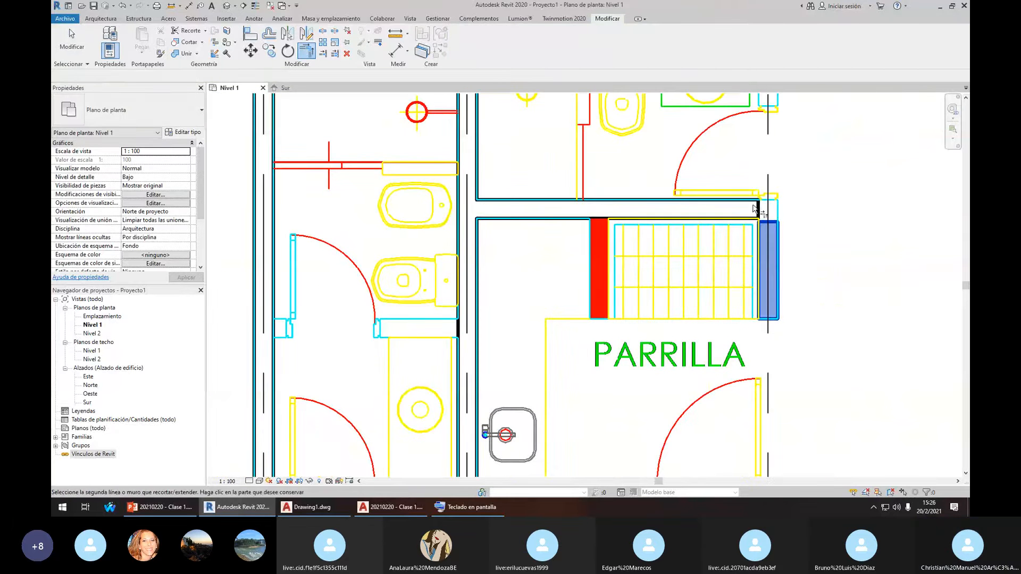
left_click(752, 215)
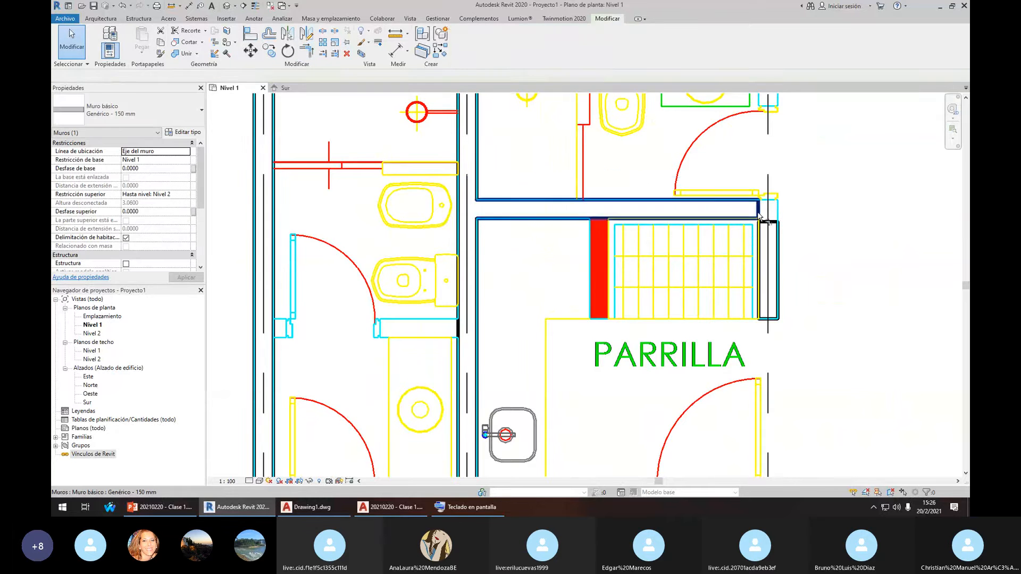
left_click(766, 225)
scroll(764, 225, "down", 3)
key("Escape")
scroll(766, 228, "down", 3)
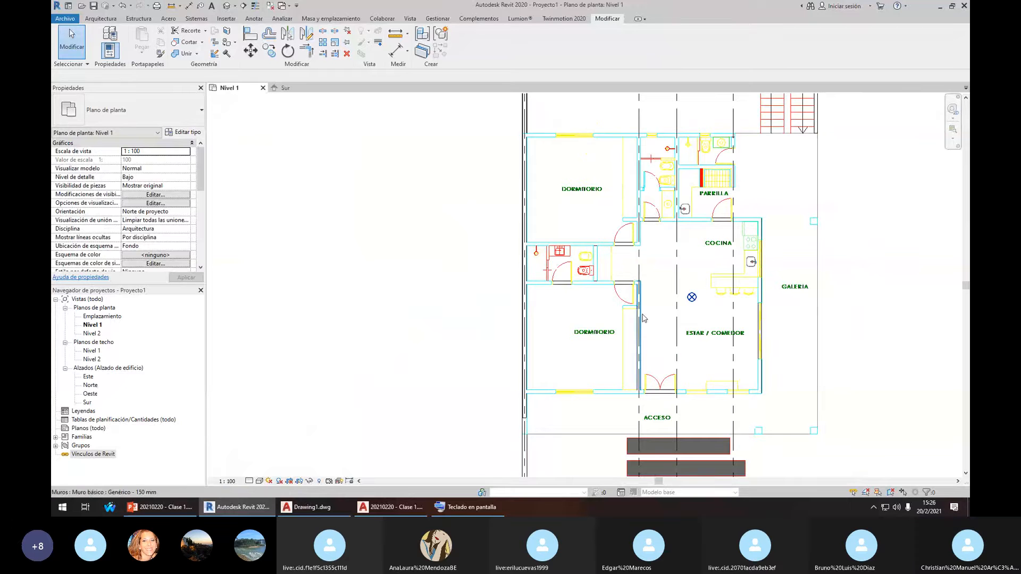
scroll(595, 236, "up", 2)
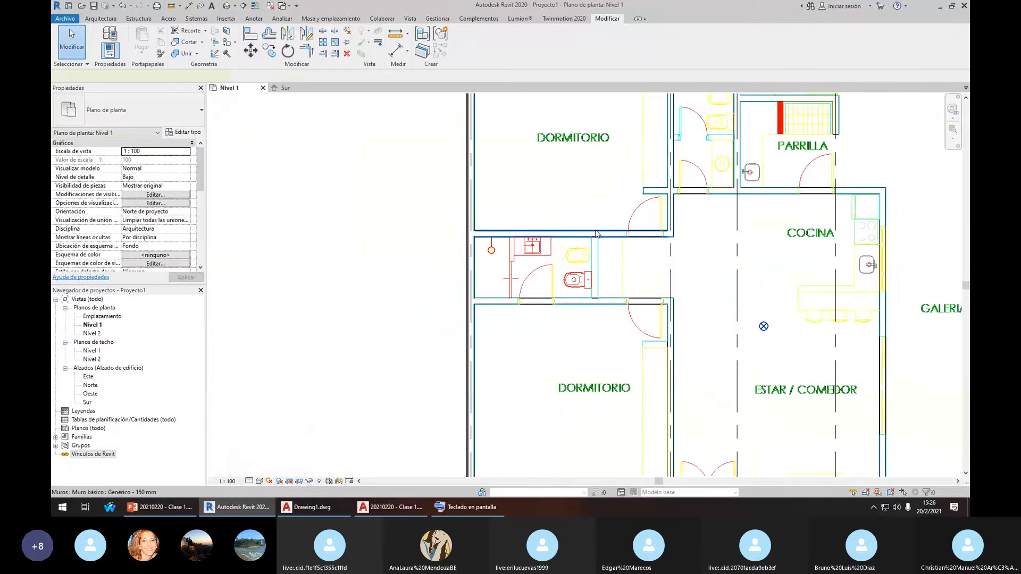
scroll(596, 234, "up", 3)
key("w")
key("a")
scroll(597, 377, "up", 2)
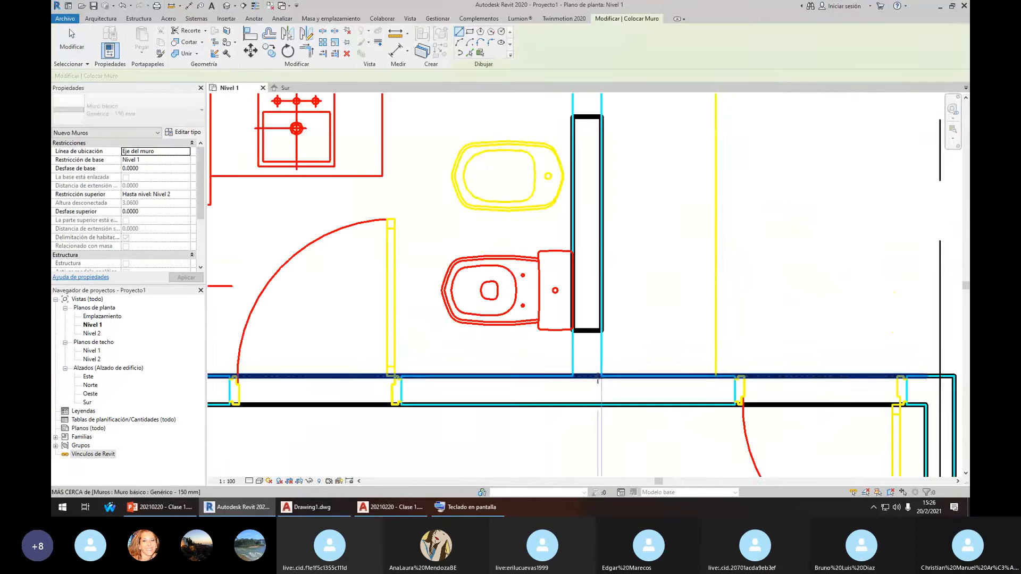
key("a")
key("l")
scroll(611, 287, "down", 3)
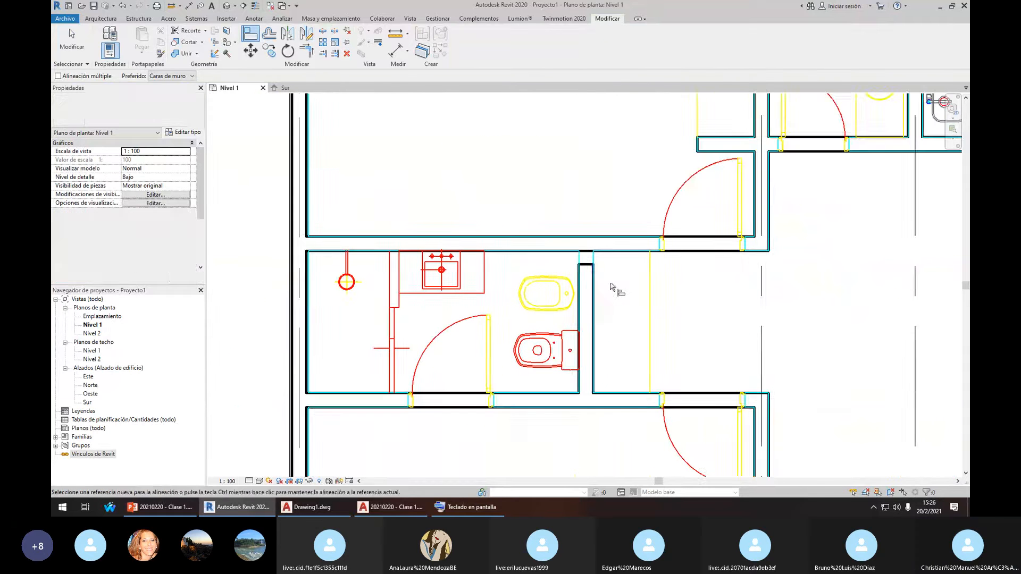
key("Escape")
scroll(600, 282, "up", 2)
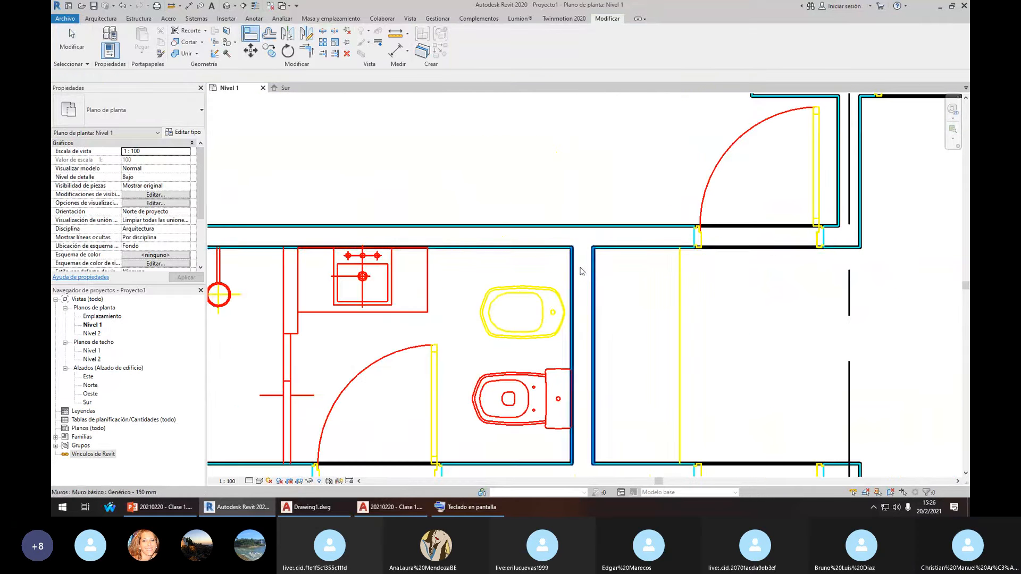
key("Escape")
scroll(582, 271, "down", 5)
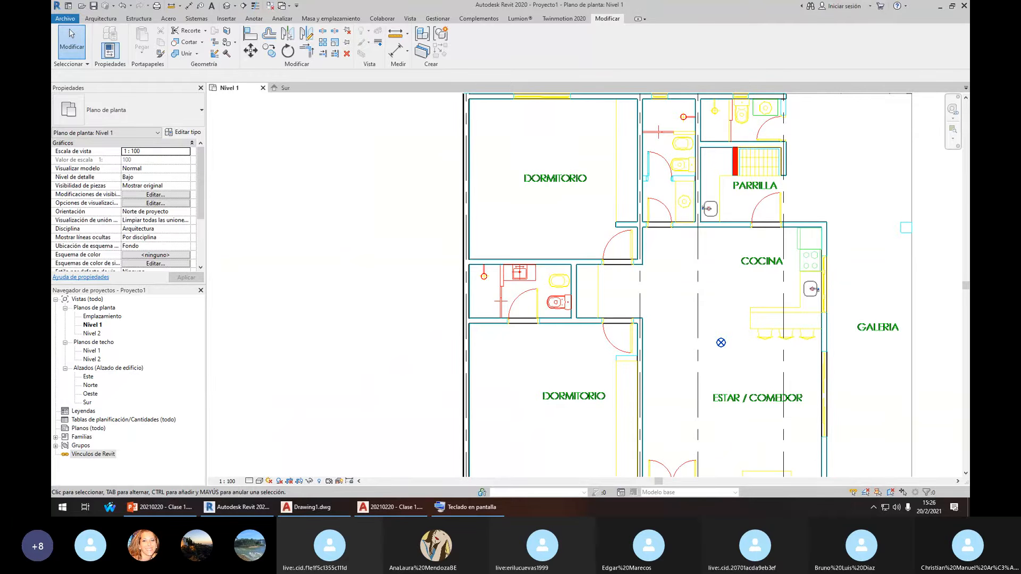
left_click(925, 190)
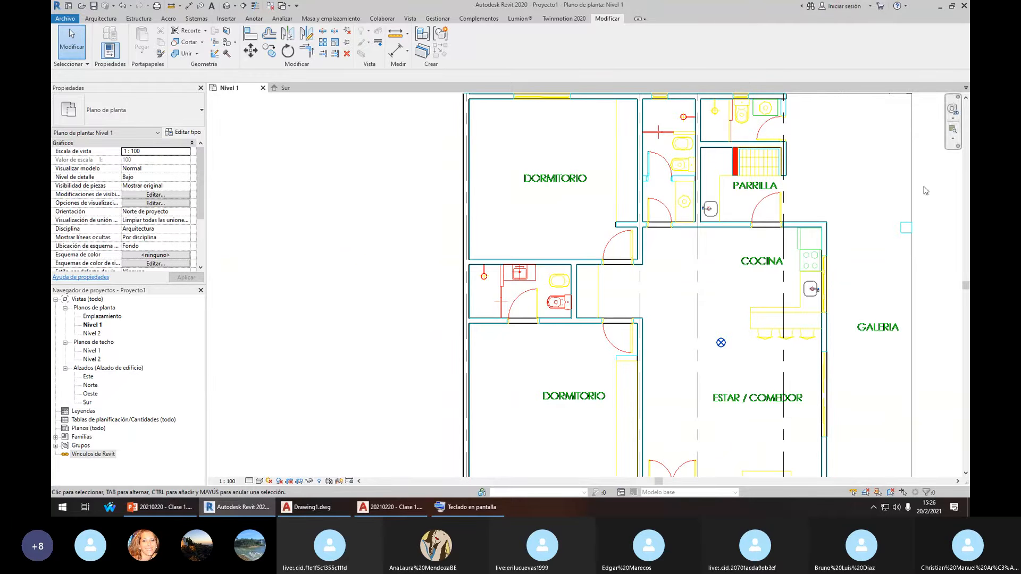
scroll(637, 240, "down", 3)
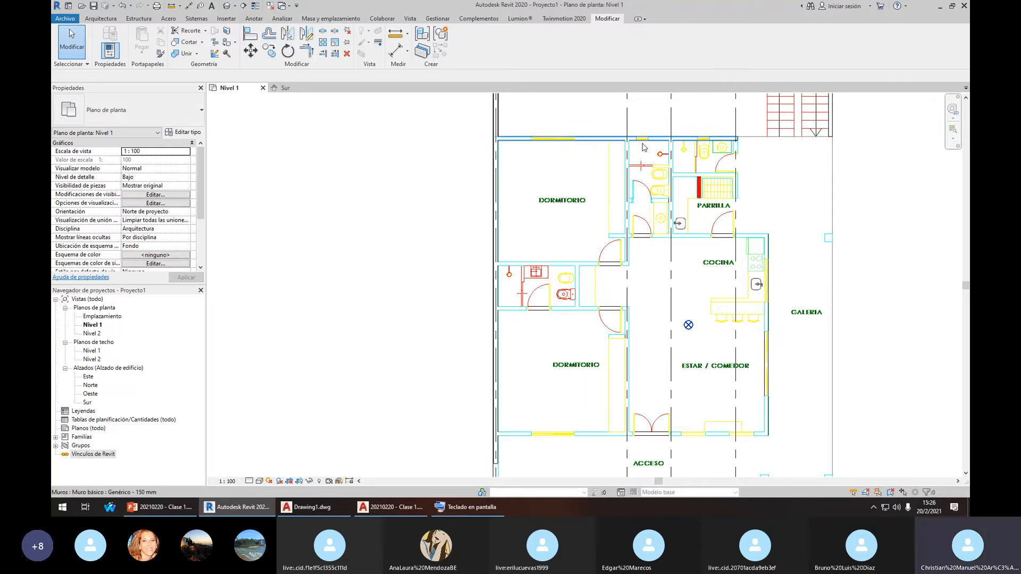
scroll(709, 191, "up", 2)
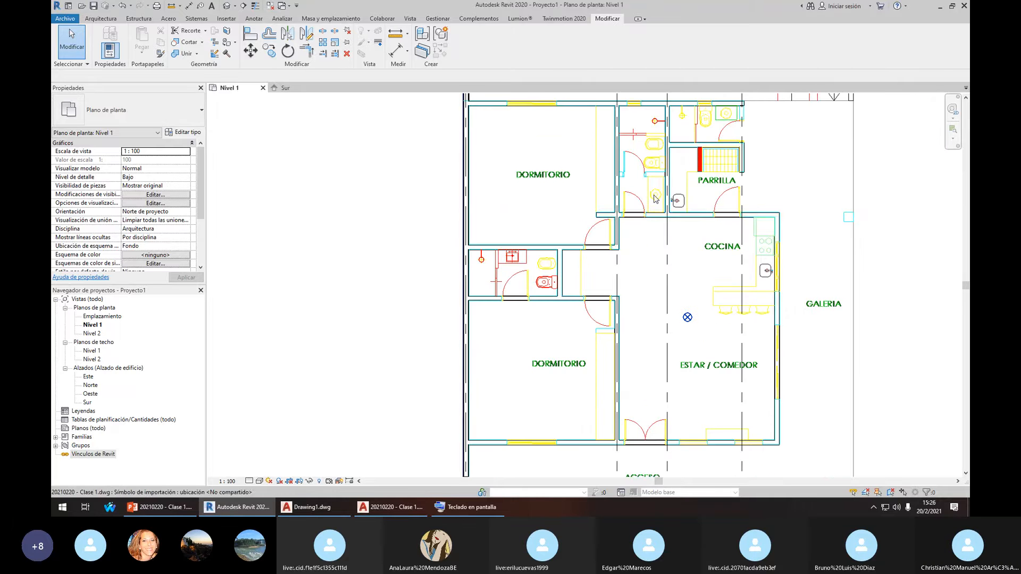
middle_click_drag(514, 297, 464, 224)
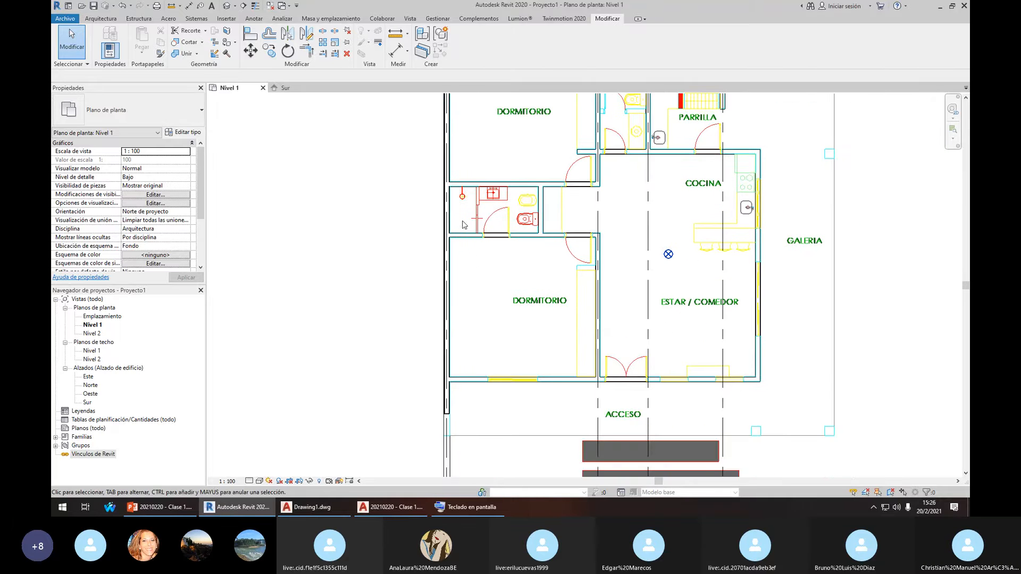
scroll(541, 349, "down", 2)
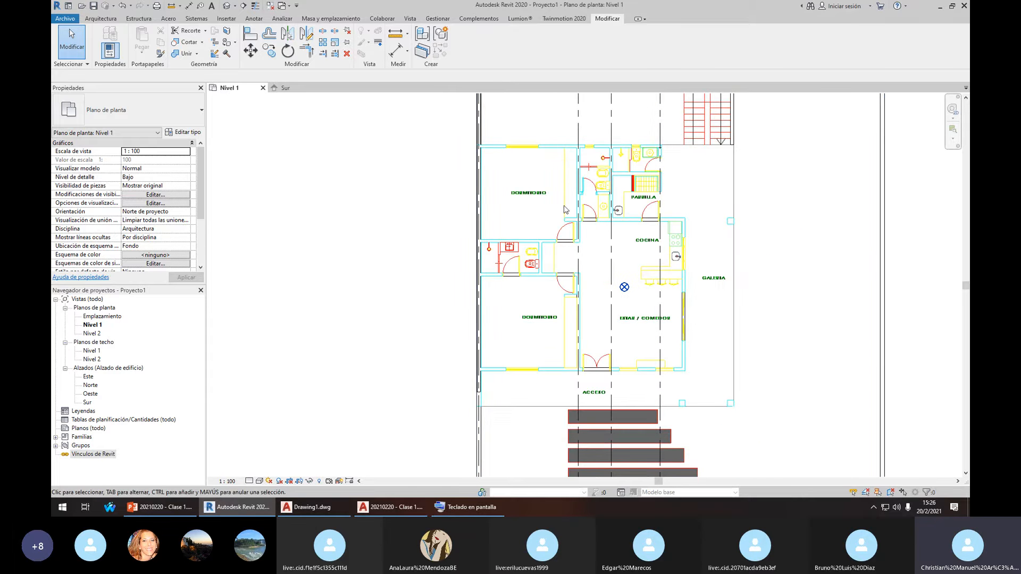
middle_click_drag(564, 209, 538, 242)
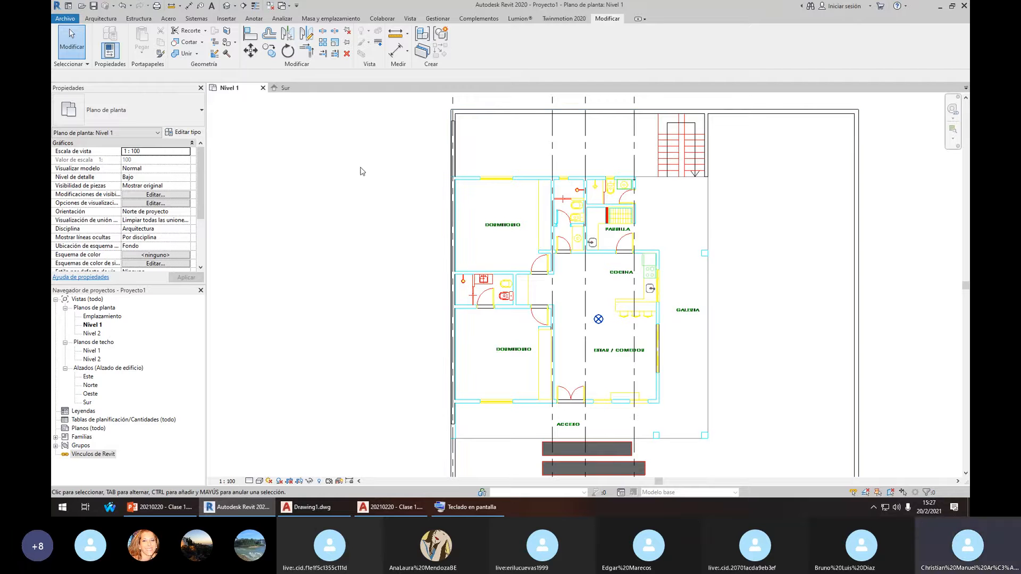
Open the default 3D view and inspect an interior wall
left_click(227, 8)
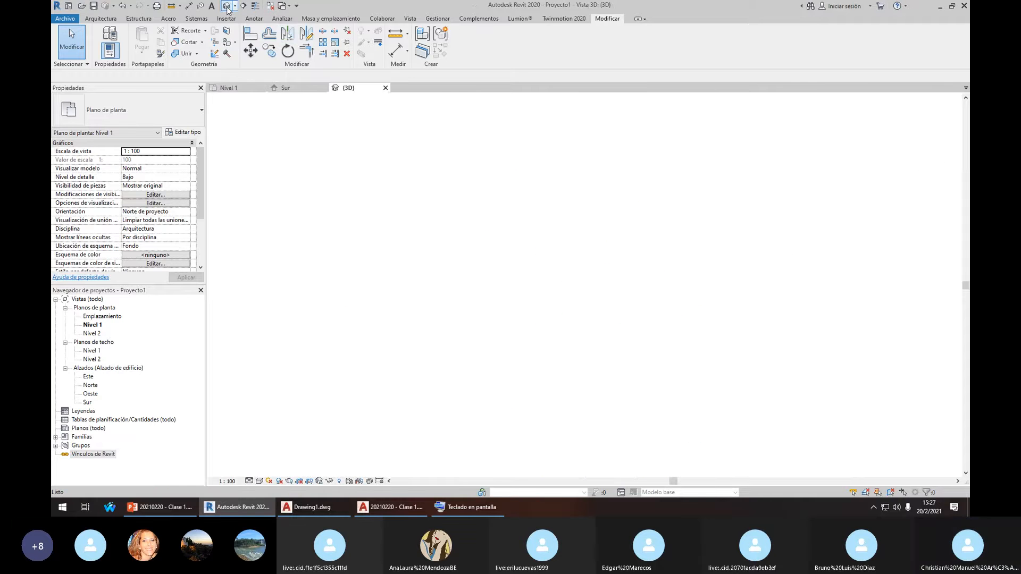
scroll(449, 185, "down", 2)
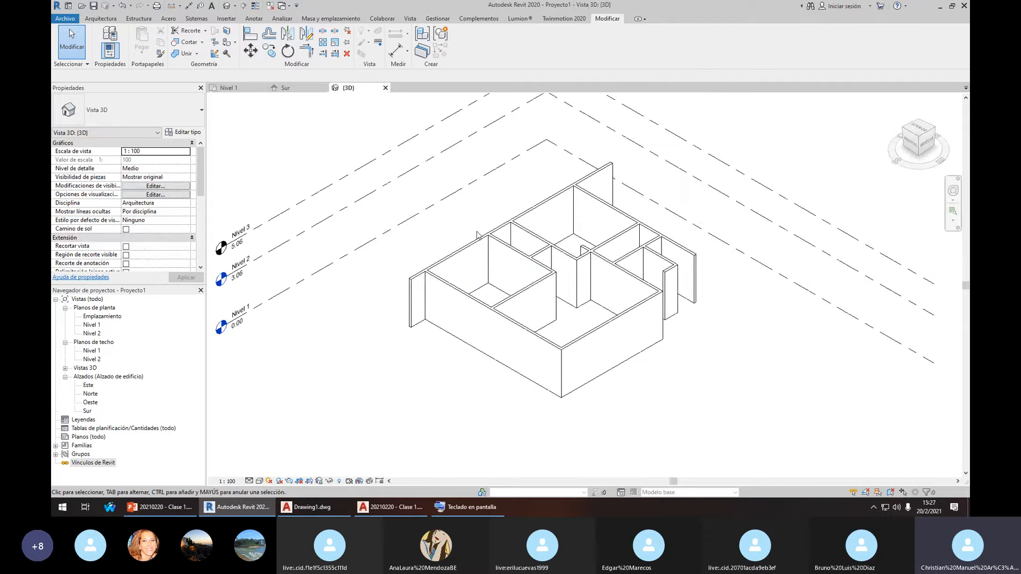
left_click(522, 299)
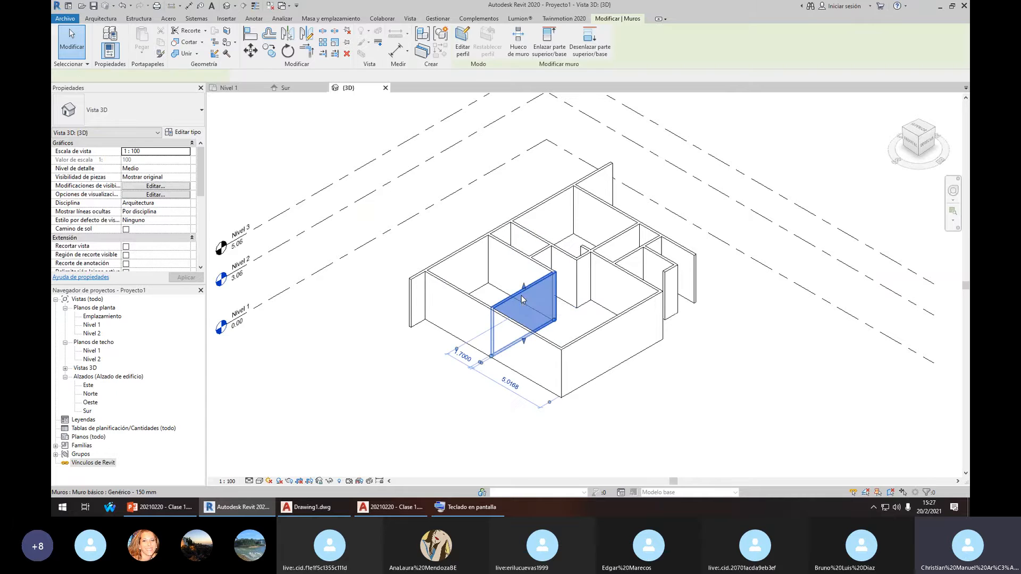
left_click(424, 230)
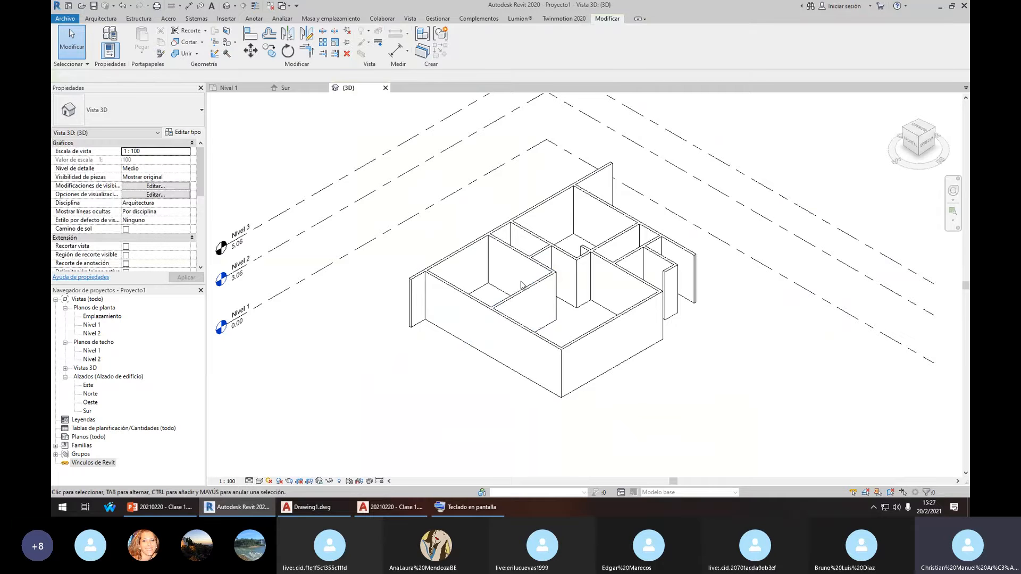
scroll(542, 292, "up", 1)
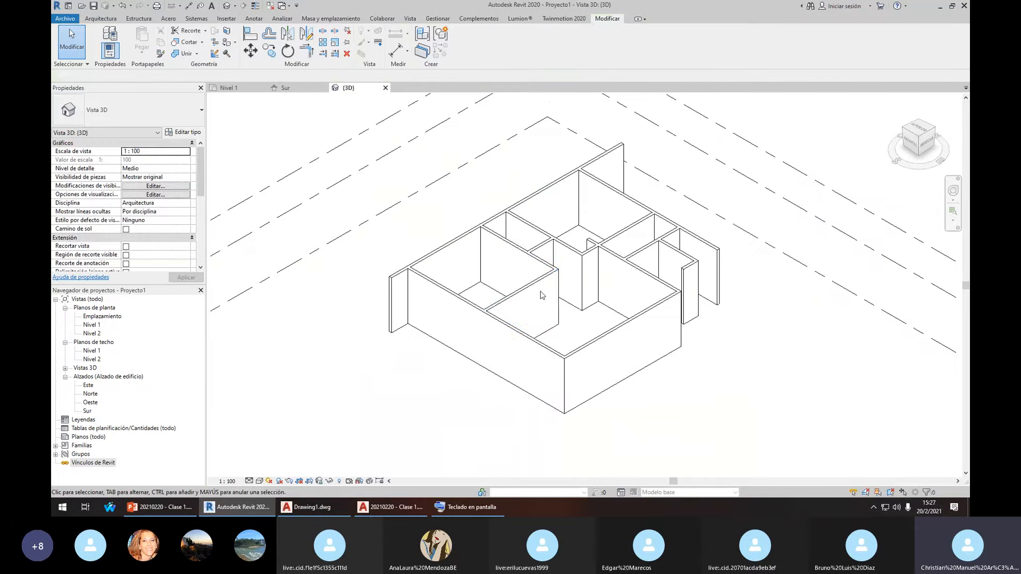
Move the front interior wall to measure 3.0000, then shift the neighbouring interior wall
left_click(543, 292)
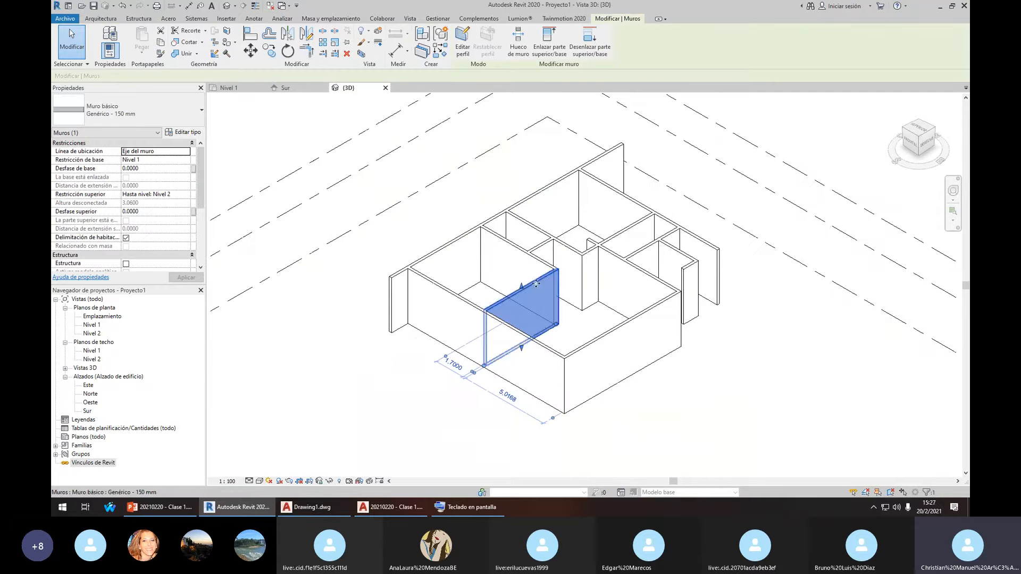
left_click_drag(539, 287, 559, 297)
left_click(391, 208)
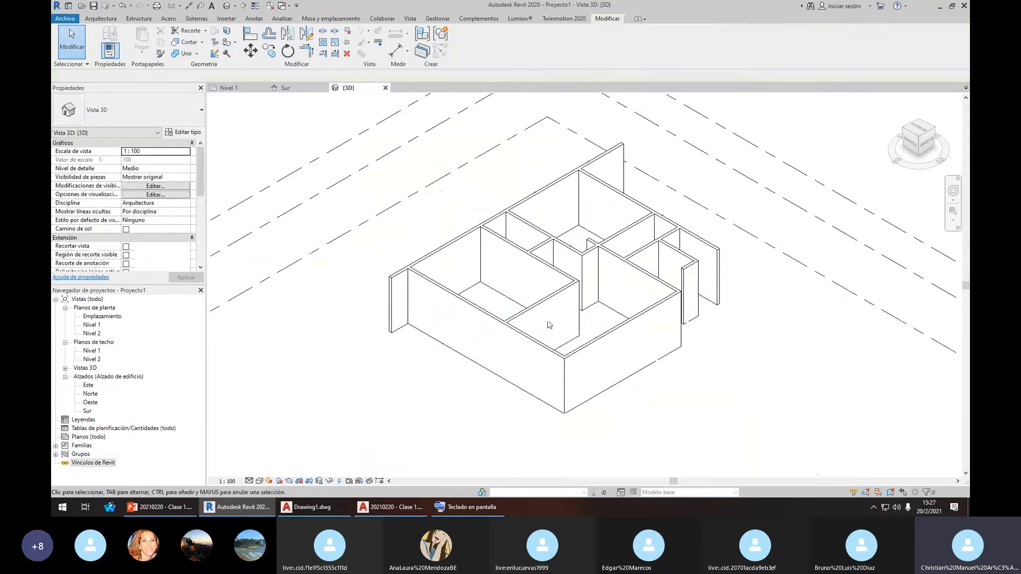
left_click(525, 295)
left_click_drag(525, 295, 551, 307)
Return to the Nivel 1 plan, clear the wall selection and zoom out to the whole plan
left_click(230, 89)
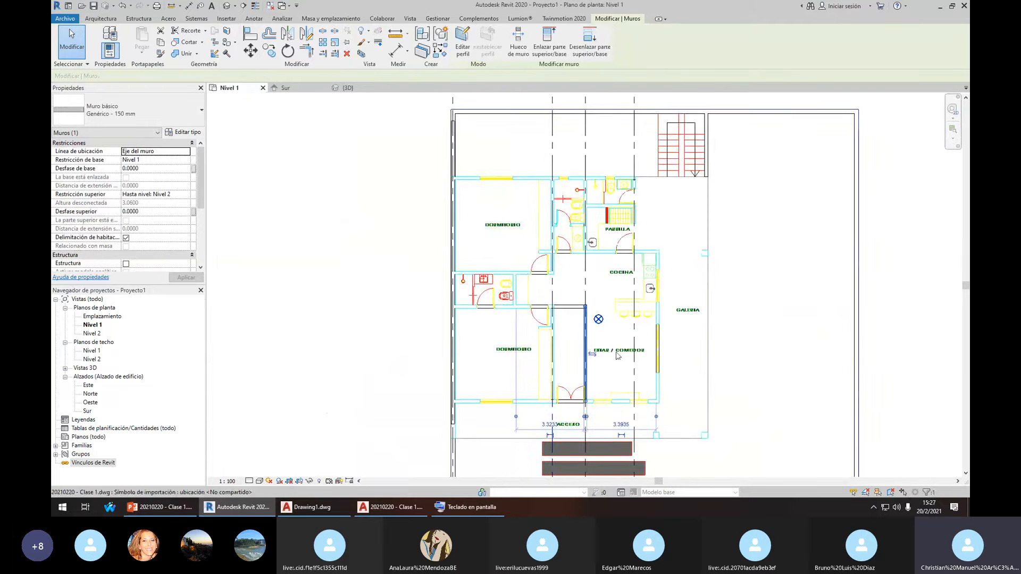
middle_click_drag(564, 266, 616, 302)
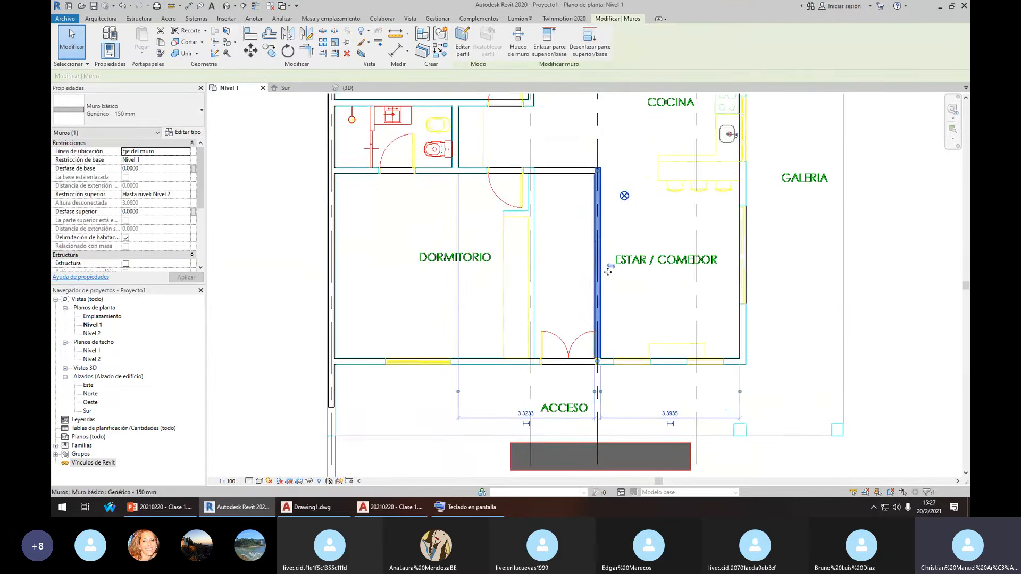
middle_click_drag(596, 253, 606, 287)
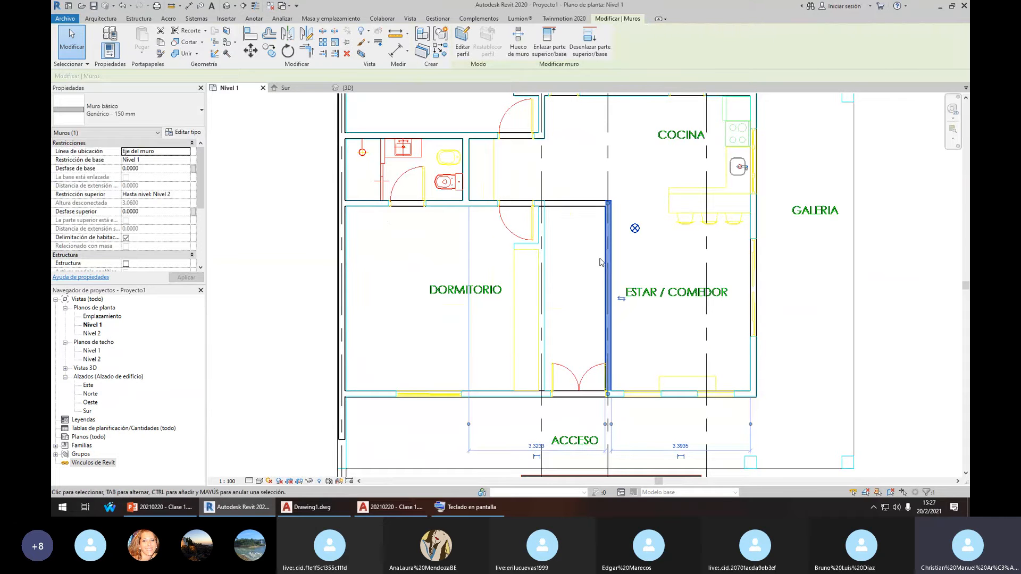
key("Delete")
scroll(569, 209, "down", 2)
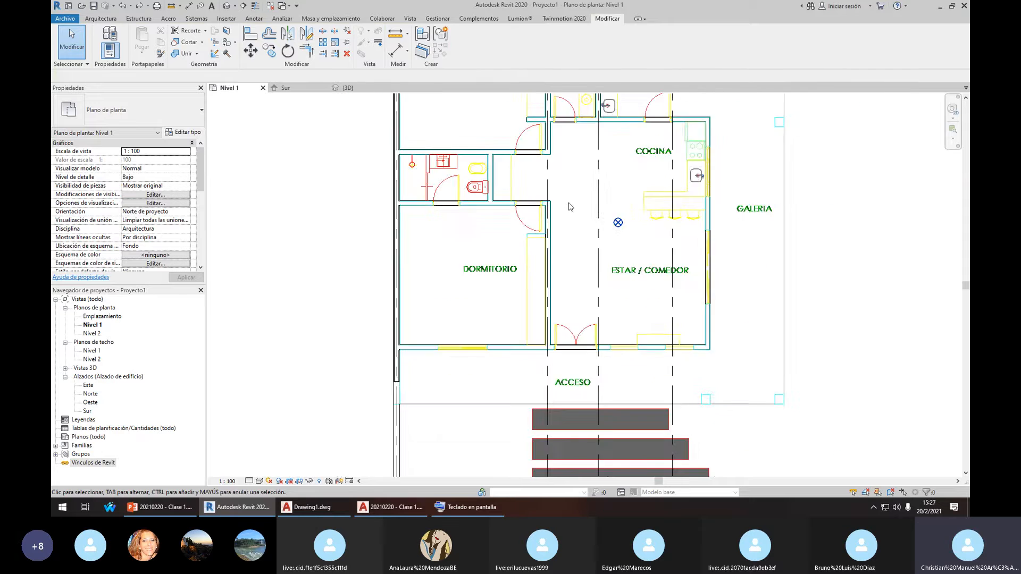
scroll(557, 237, "down", 3)
middle_click_drag(569, 208, 538, 424)
scroll(552, 275, "down", 1)
middle_click_drag(555, 290, 546, 213)
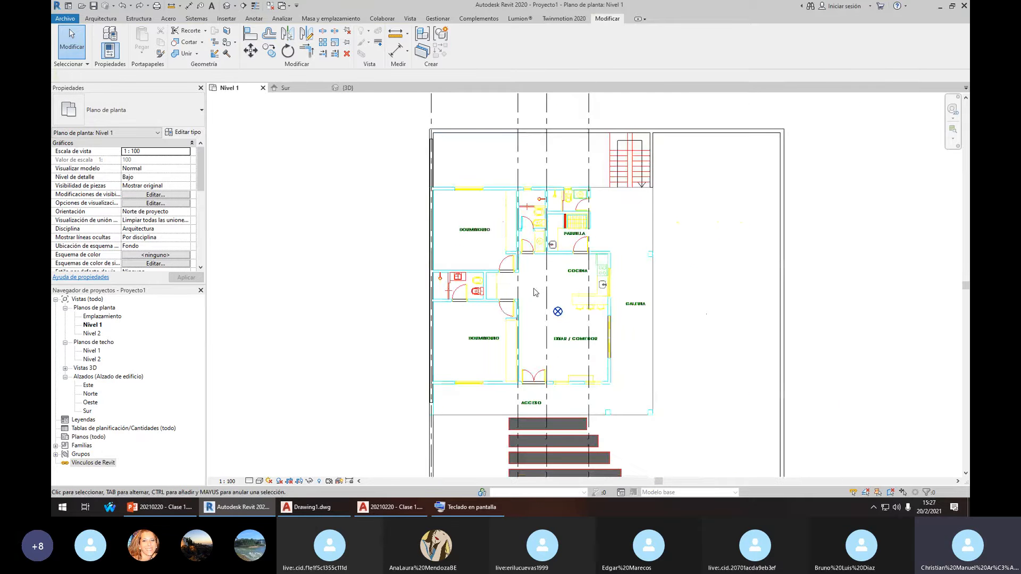
scroll(533, 288, "up", 1)
scroll(528, 324, "up", 1)
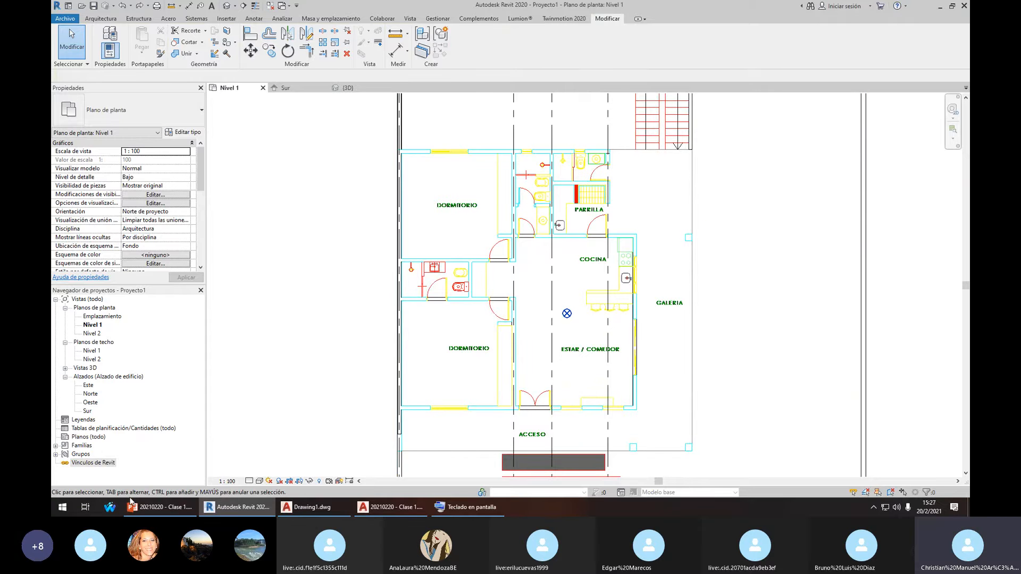
Launch a second Revit 2020 by searching 'rev' in the Start menu
left_click(63, 510)
left_click(65, 512)
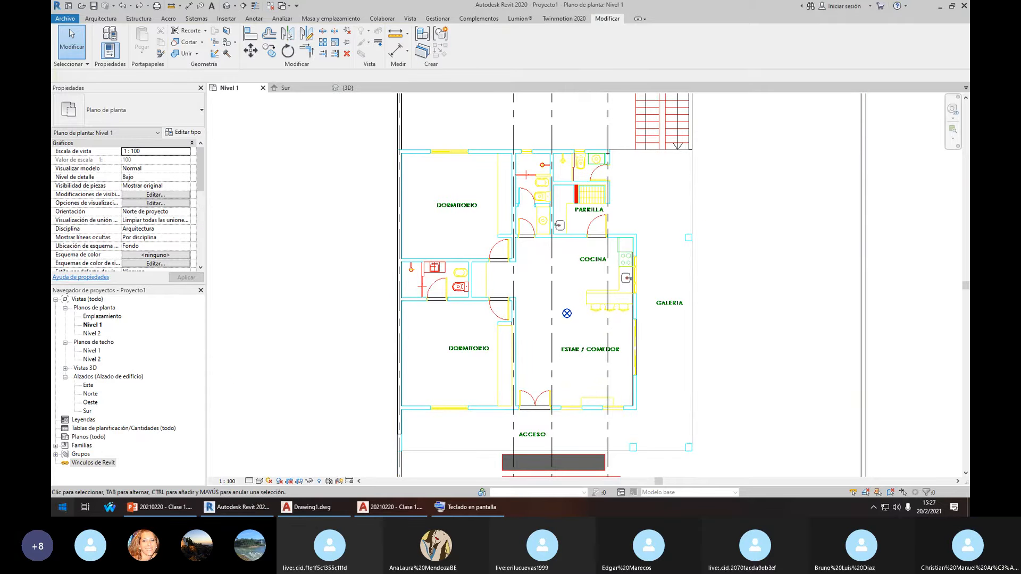
left_click(63, 508)
type("rev")
left_click(153, 288)
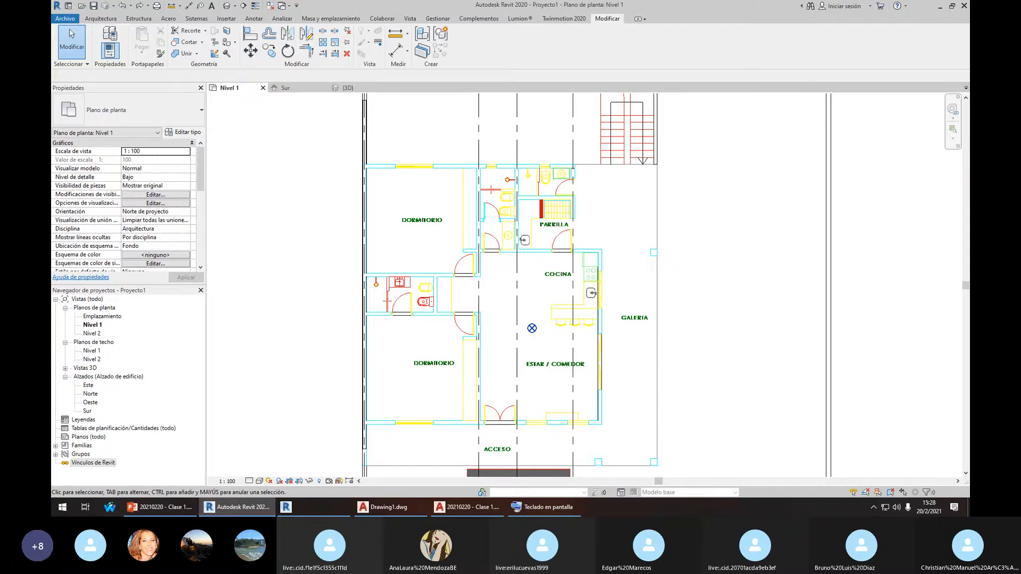
Close the on-screen keyboard and move the second Revit window off the shared screen
left_click(543, 507)
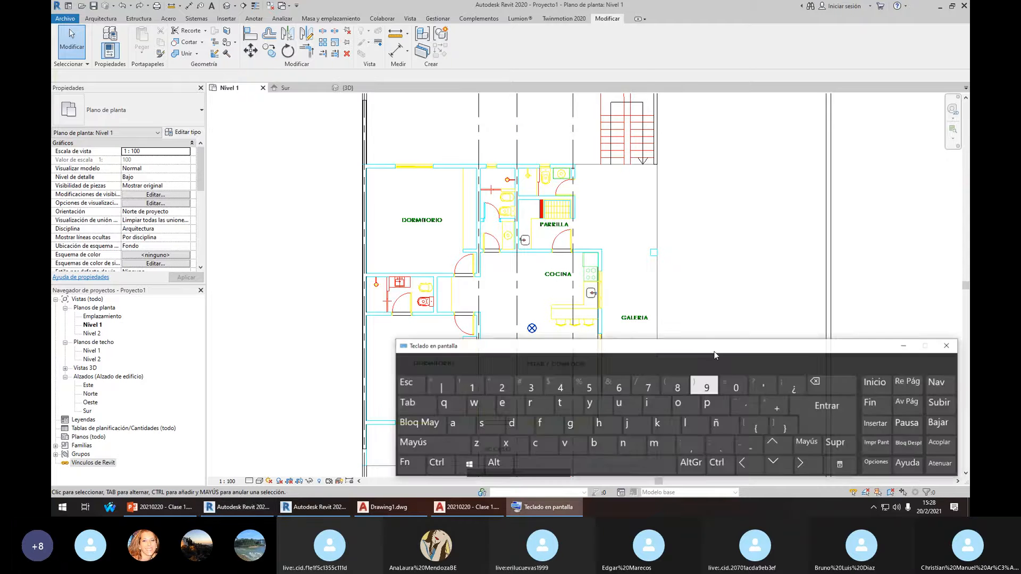
left_click(948, 342)
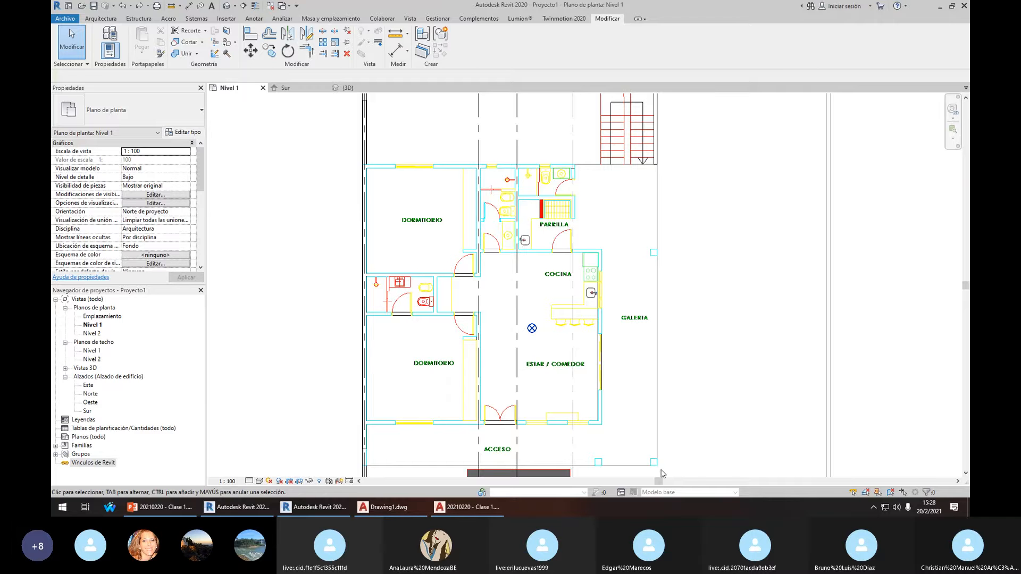
left_click(63, 507)
type("rev")
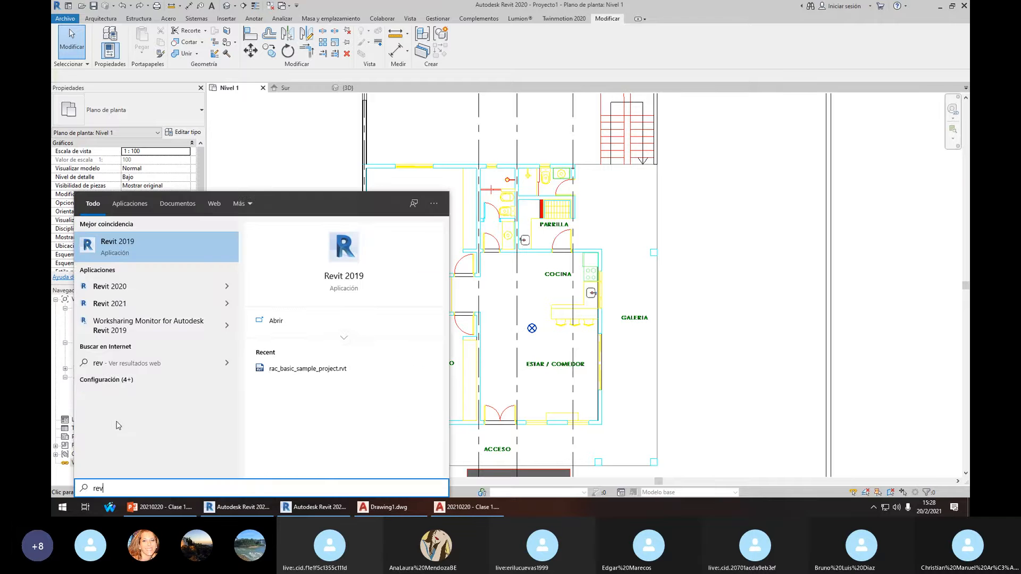
left_click(298, 507)
left_click_drag(504, 32, 969, 43)
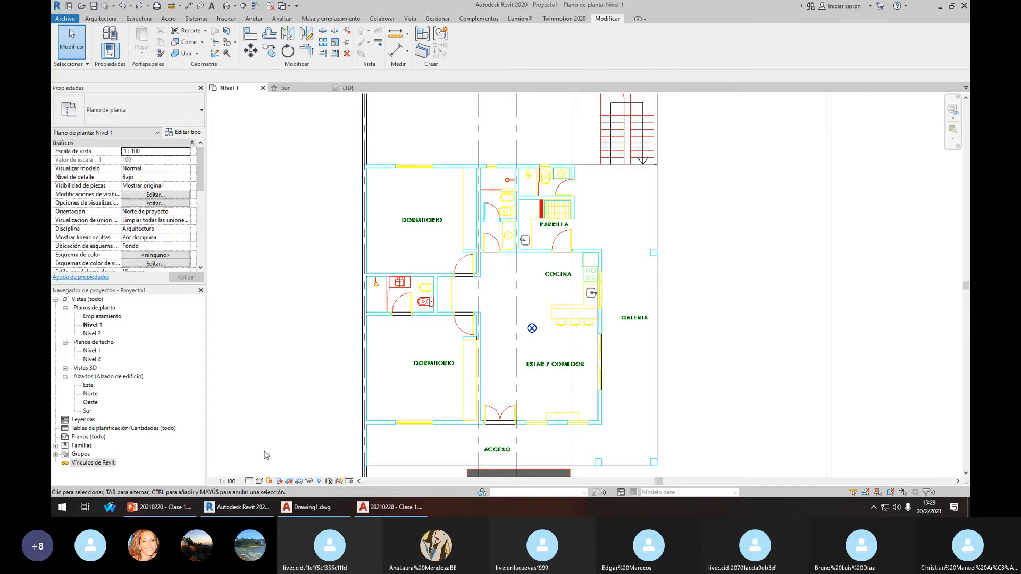
Zoom to fit (ZF), zoom and pan the Nivel 1 plan, then show the Gestionar ribbon
key("z")
key("f")
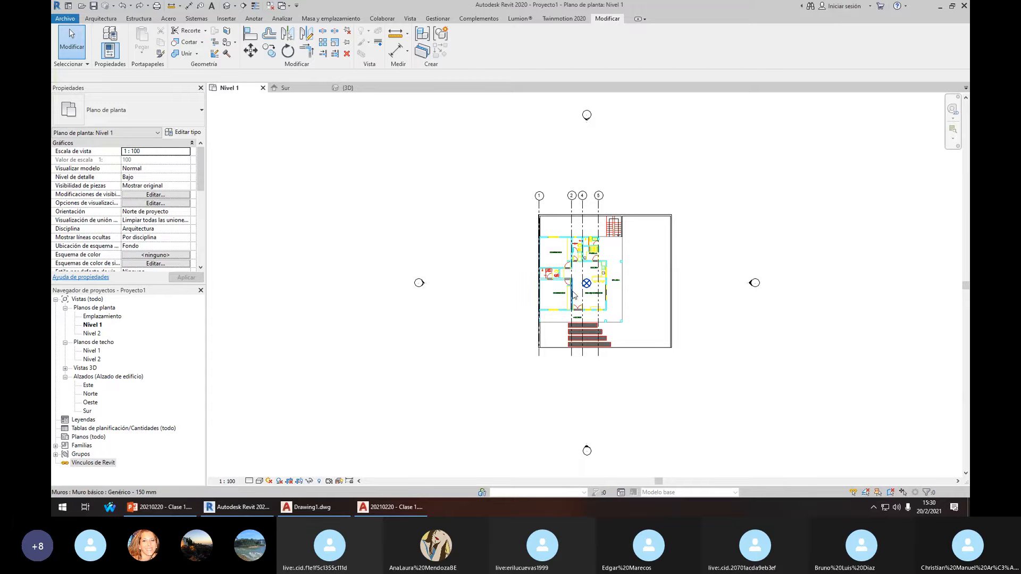
scroll(594, 277, "up", 2)
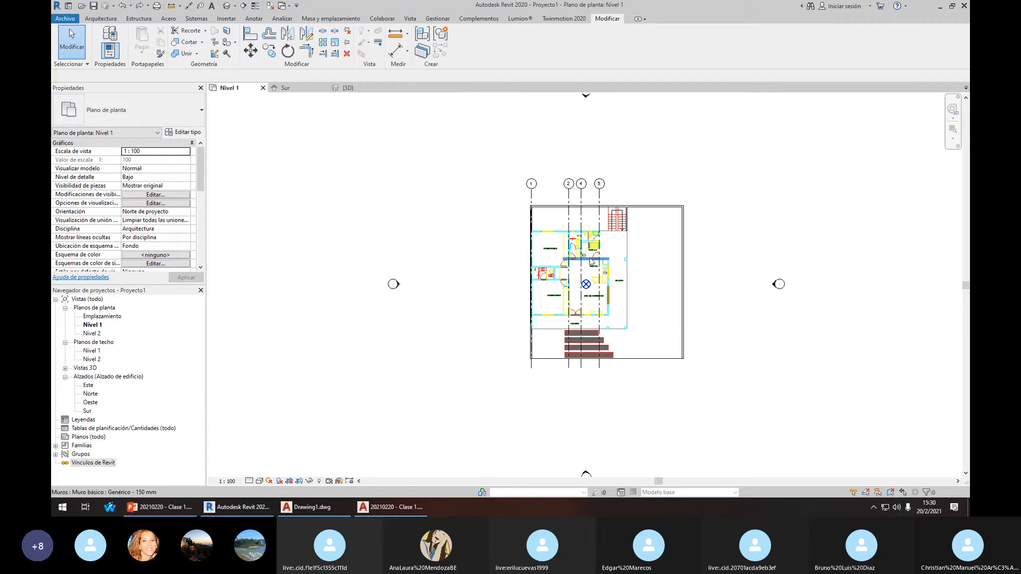
scroll(591, 260, "up", 3)
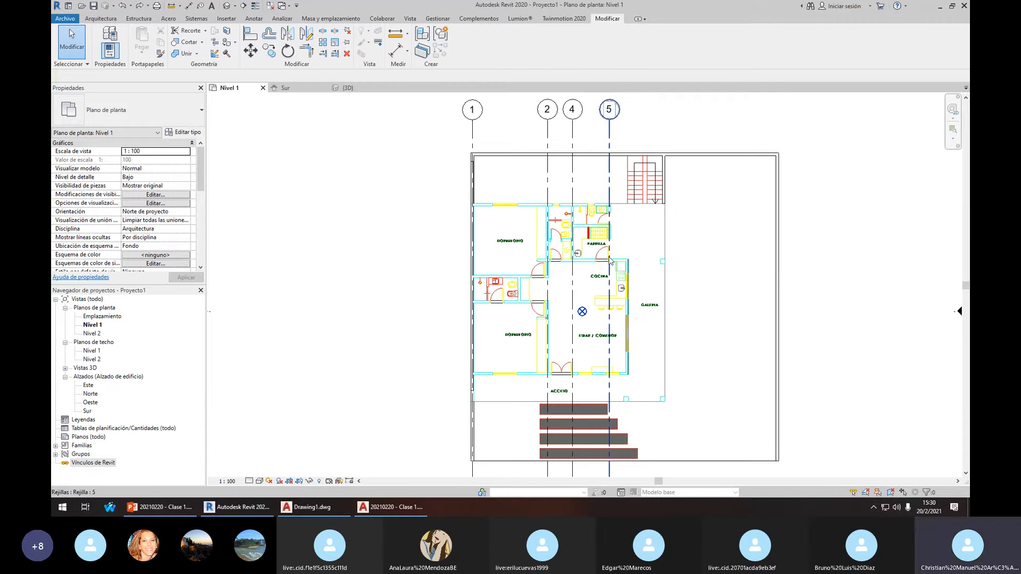
middle_click_drag(610, 262, 583, 259)
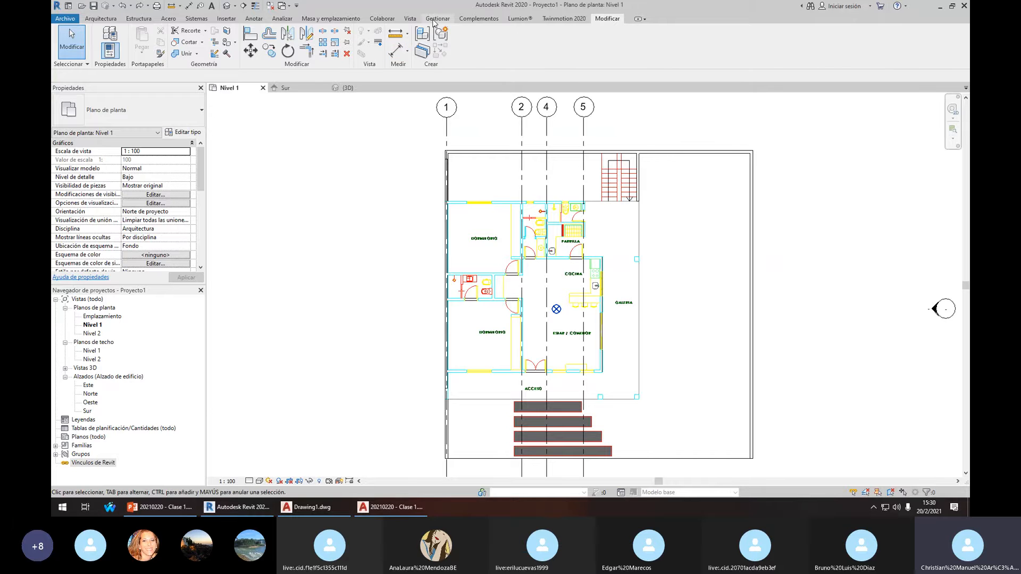
left_click(435, 19)
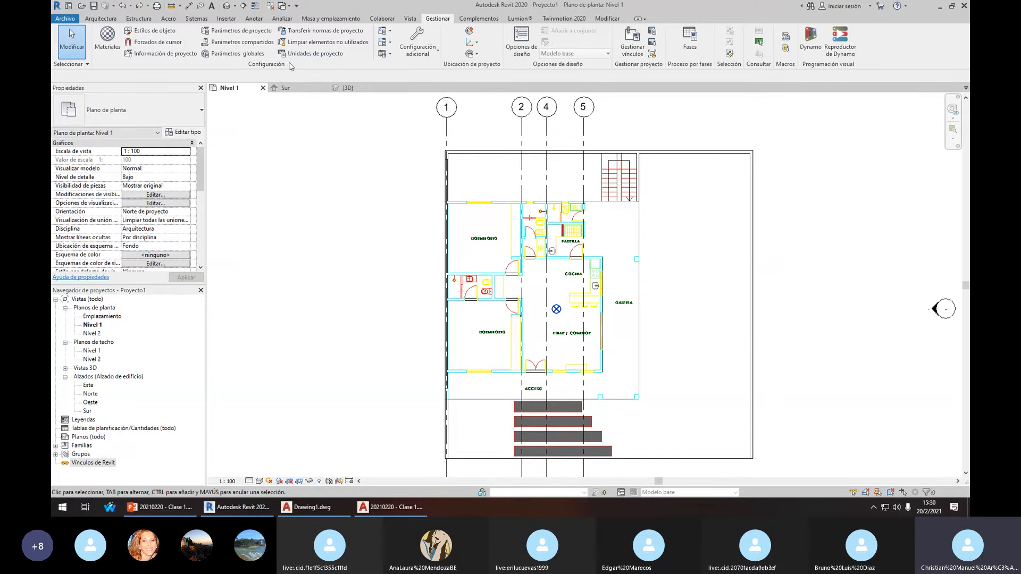
left_click(315, 53)
left_click(619, 218)
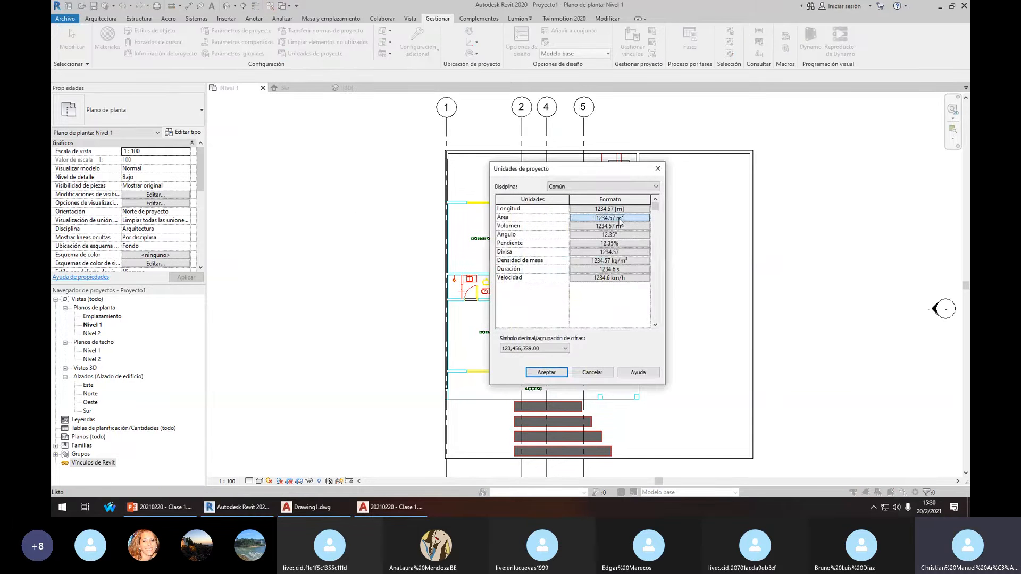
key("Escape")
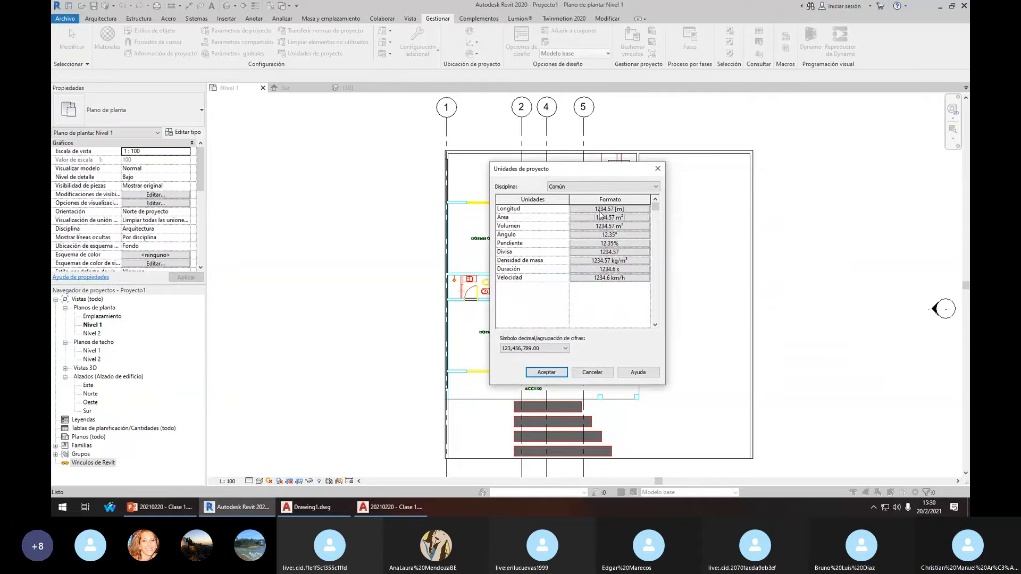
left_click(604, 211)
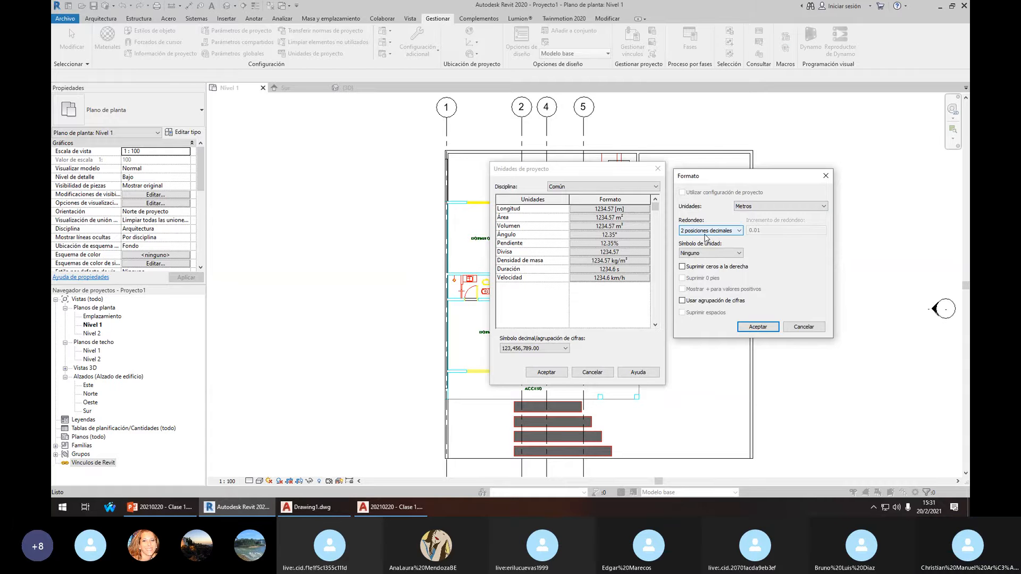
key("Escape")
key("Escape")
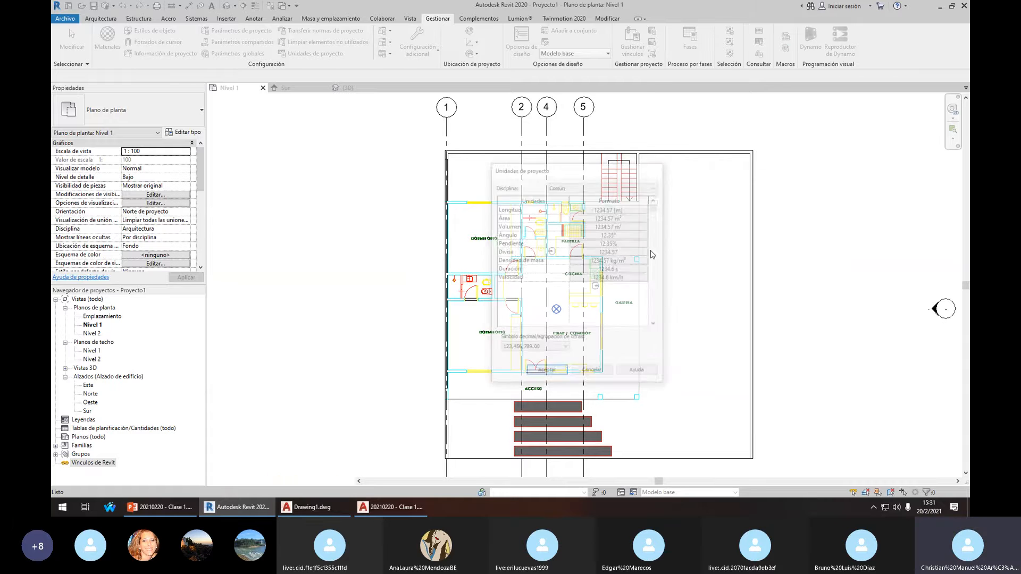
Delete the imported DWG underlay from Nivel 1 and zoom to fit (ZF)
scroll(619, 207, "up", 4)
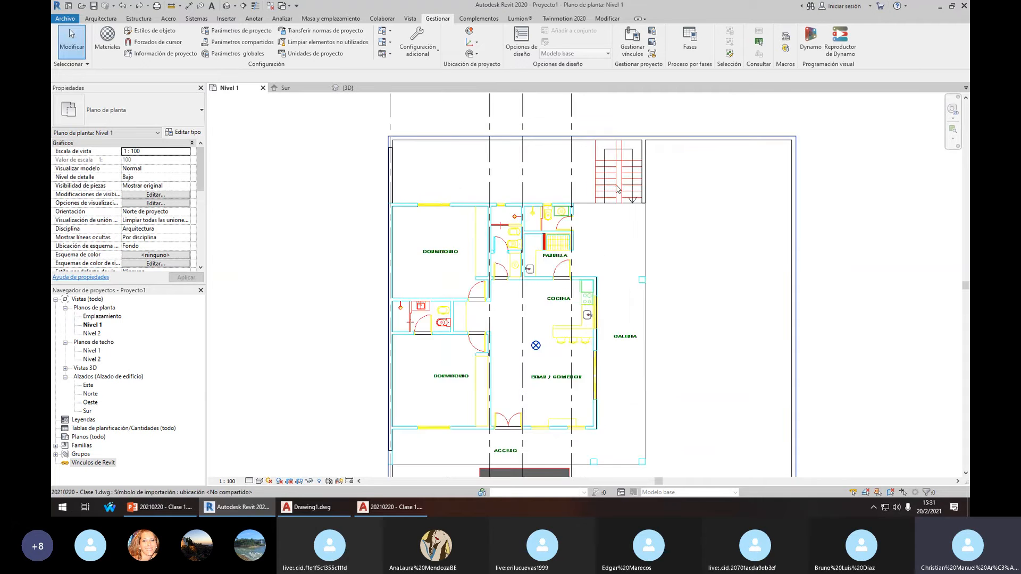
left_click(610, 197)
key("Delete")
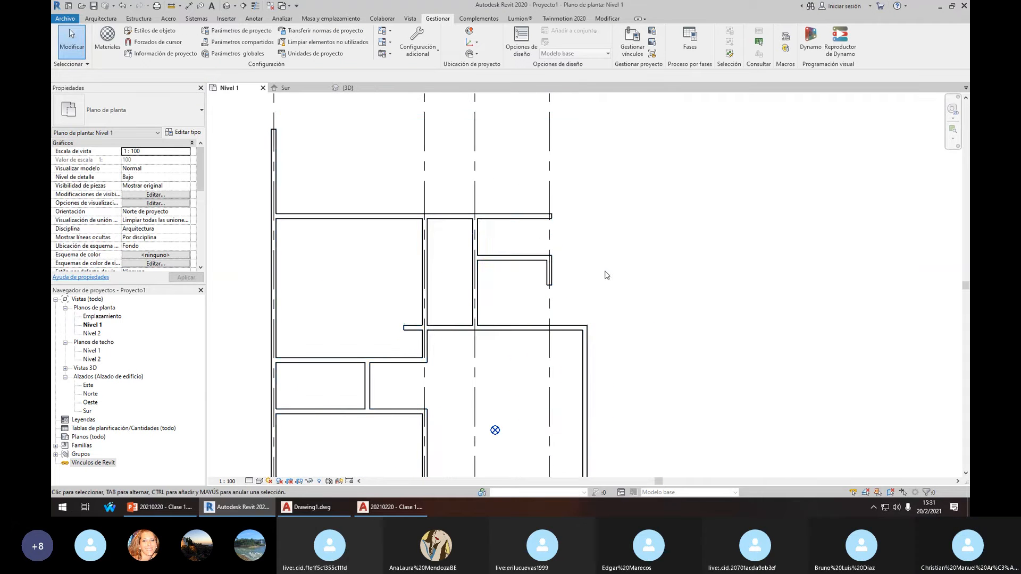
key("z")
key("f")
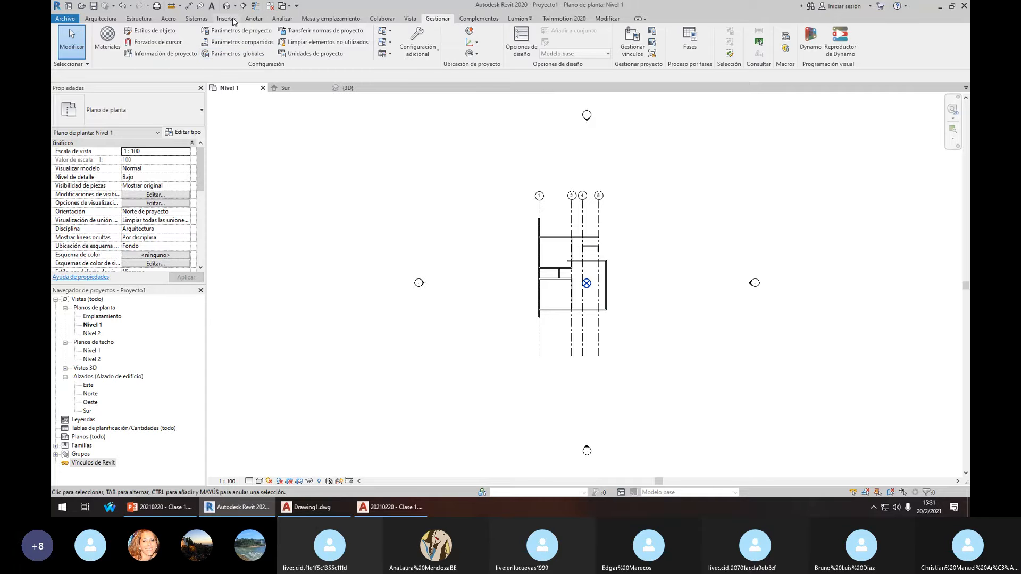
Show the Insertar ribbon and pan the plan slightly left and down
left_click(222, 23)
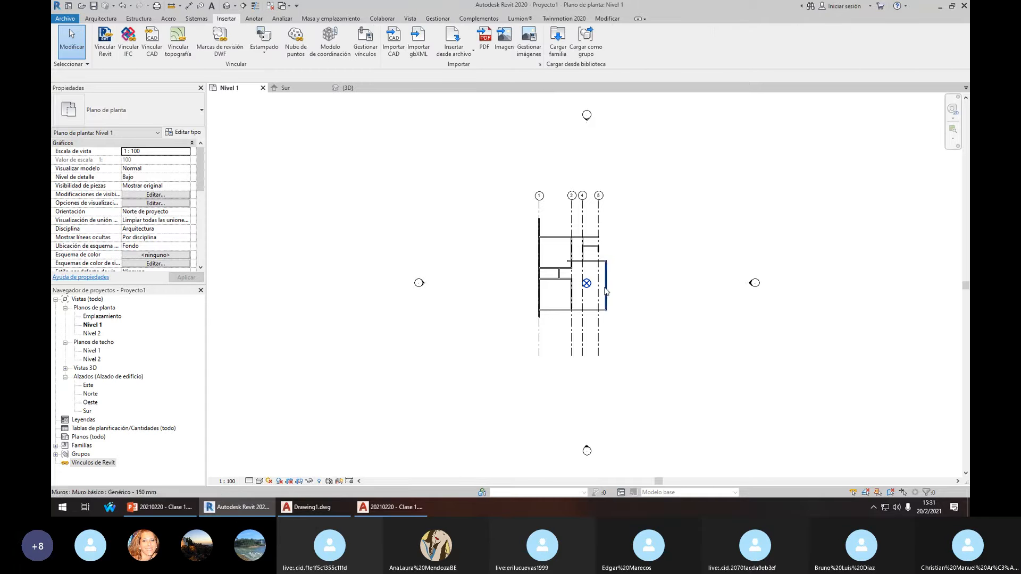
scroll(574, 255, "up", 4)
middle_click_drag(546, 190, 536, 200)
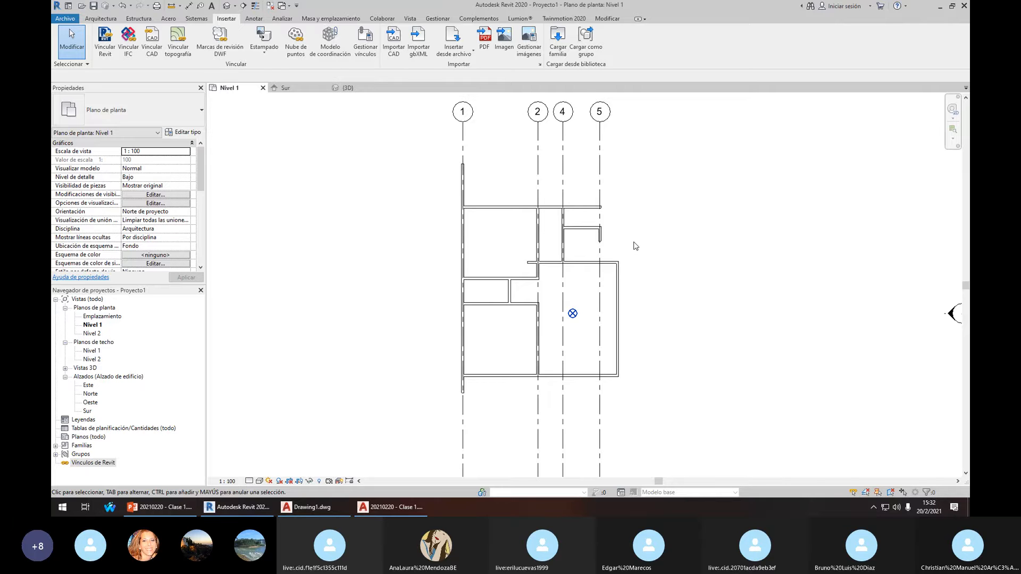
scroll(635, 246, "up", 1)
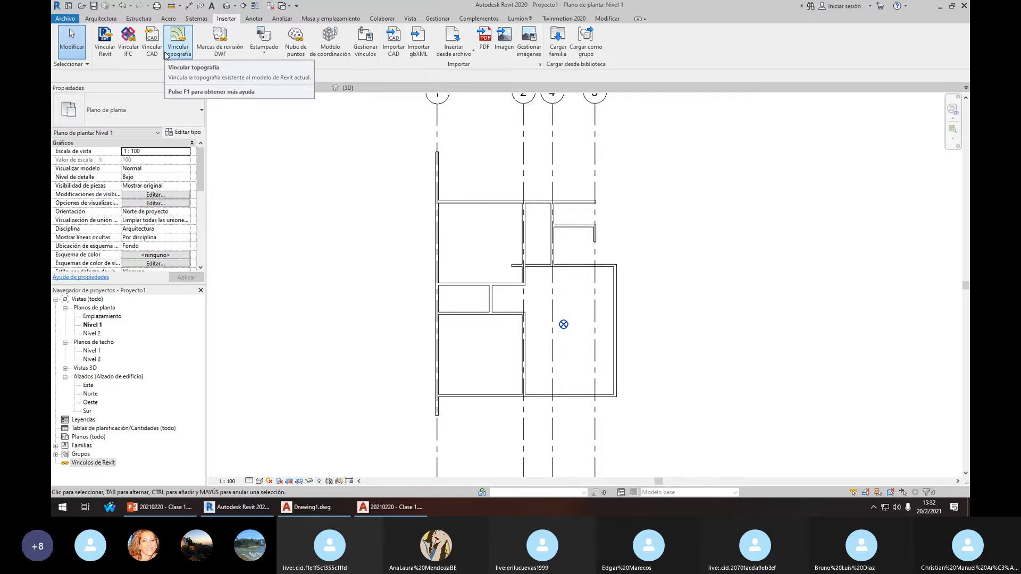
Choose 20210220 - Clase 1.dwg for Vincular CAD, keeping import units as metro
left_click(150, 45)
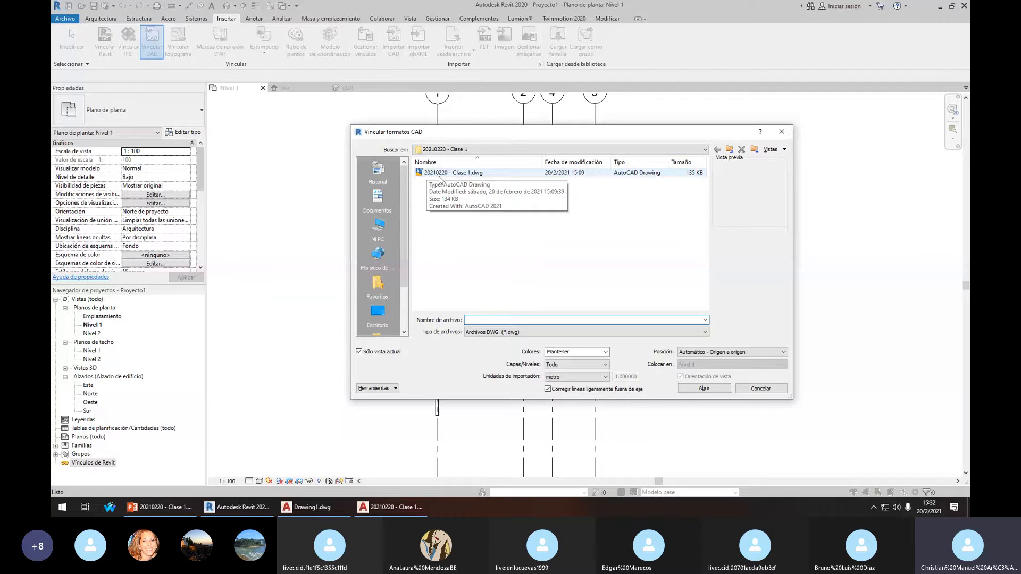
left_click(439, 175)
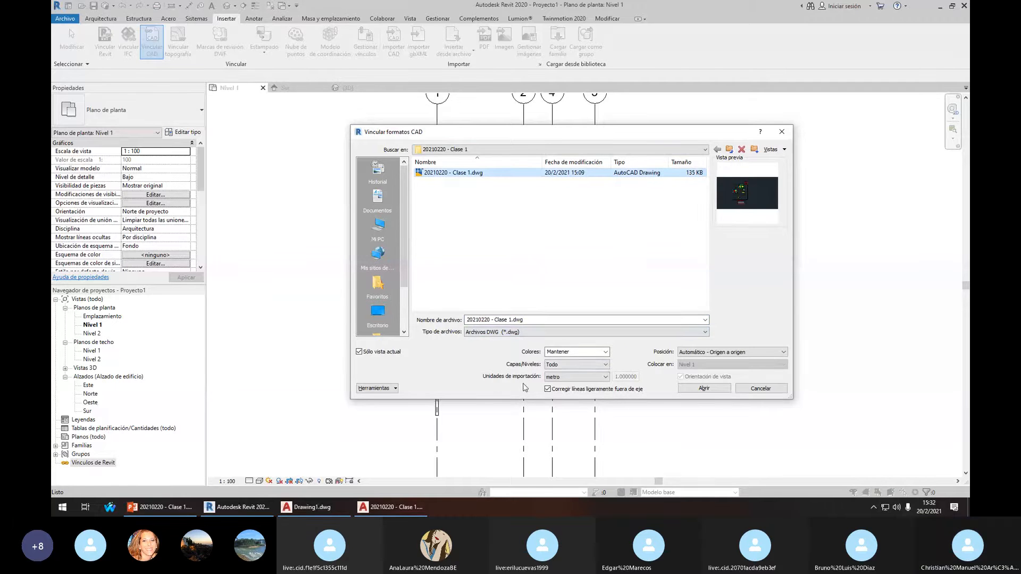
left_click(565, 377)
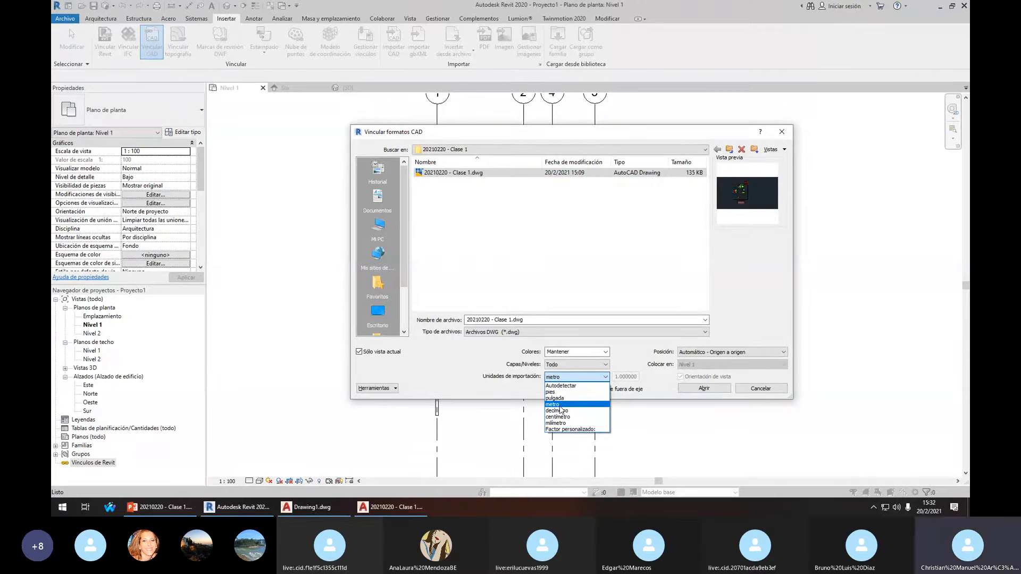
left_click(559, 405)
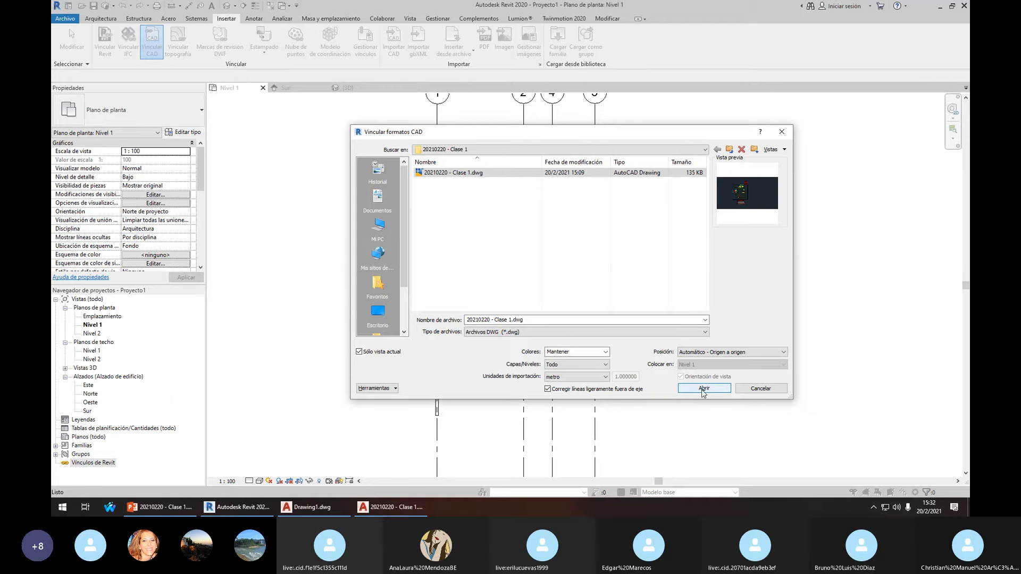
Link 20210220 - Clase 1.dwg into Nivel 1 and zoom to locate it
left_click(703, 389)
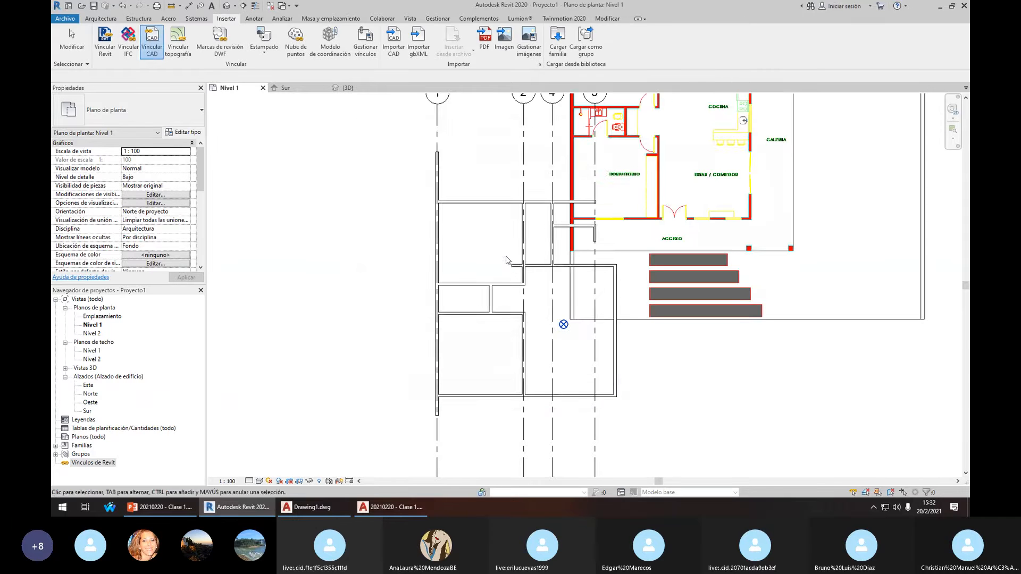
scroll(552, 288, "down", 2)
scroll(597, 213, "up", 1)
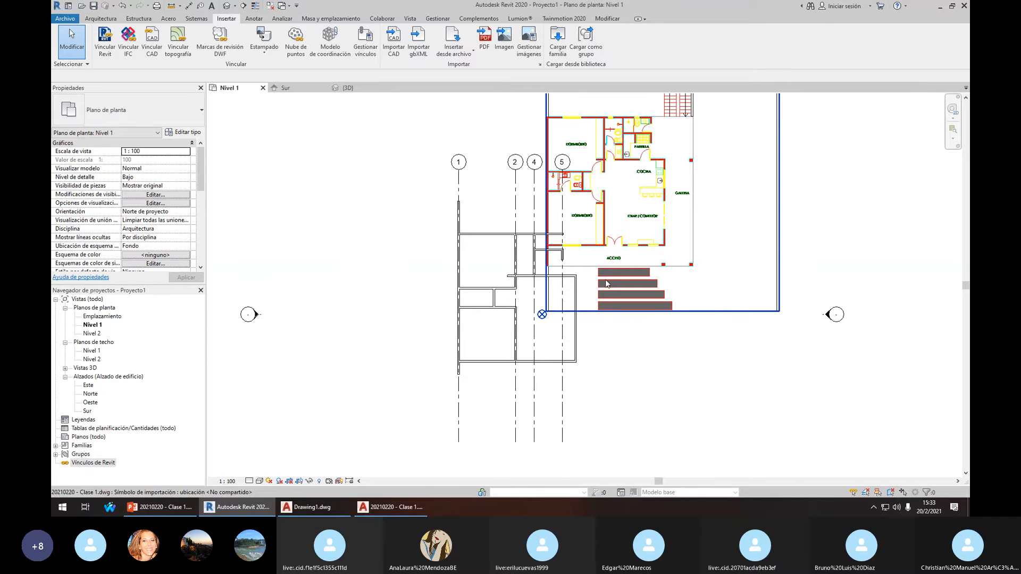
Start the Align (AL) command, then cancel it
left_click(475, 214)
scroll(475, 213, "up", 3)
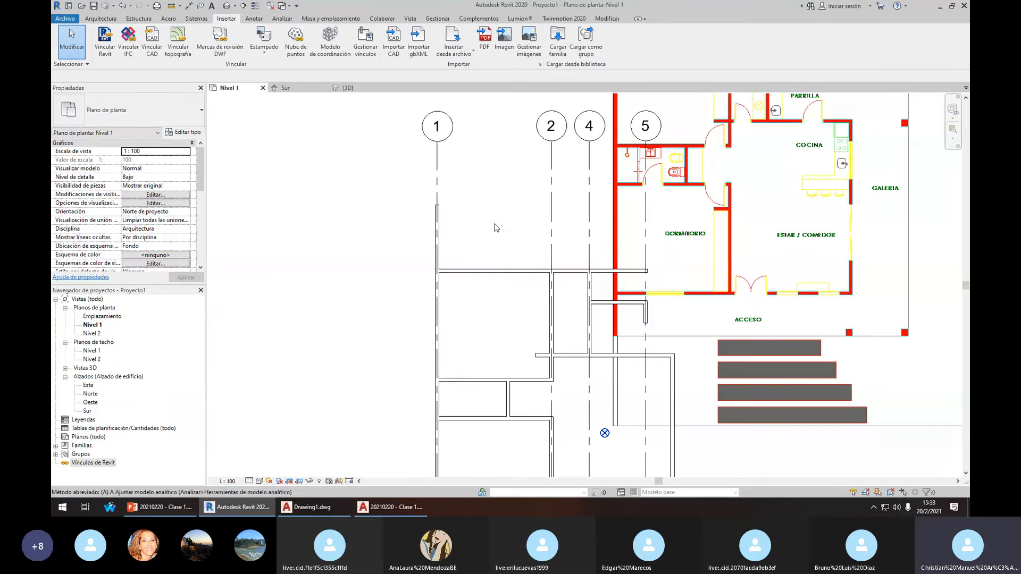
key("a")
key("l")
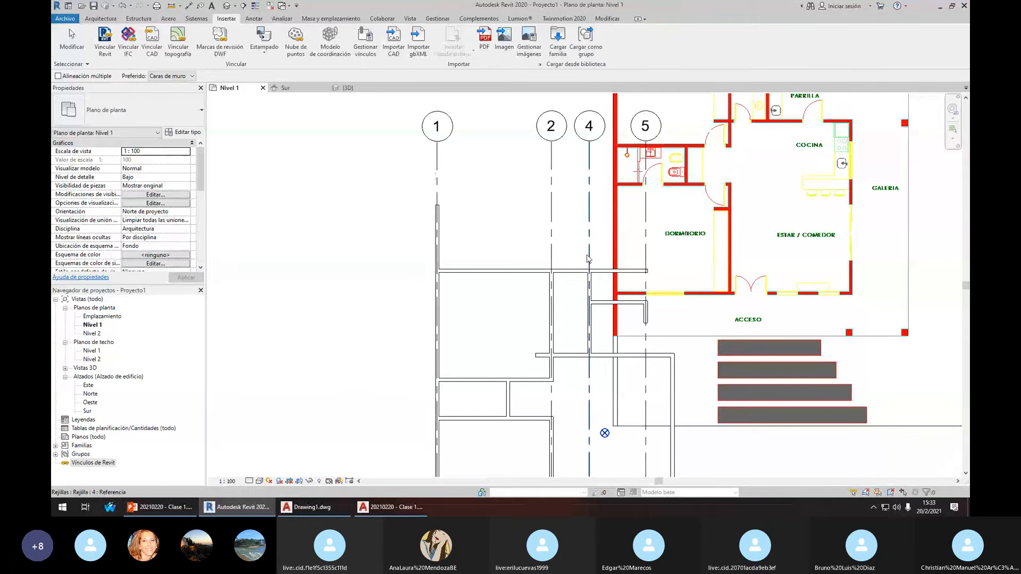
key("Escape")
scroll(589, 259, "down", 3)
scroll(529, 255, "up", 3)
scroll(764, 232, "down", 1)
Move (MV) the linked DWG from its corner onto the traced wall corner
left_click(745, 190)
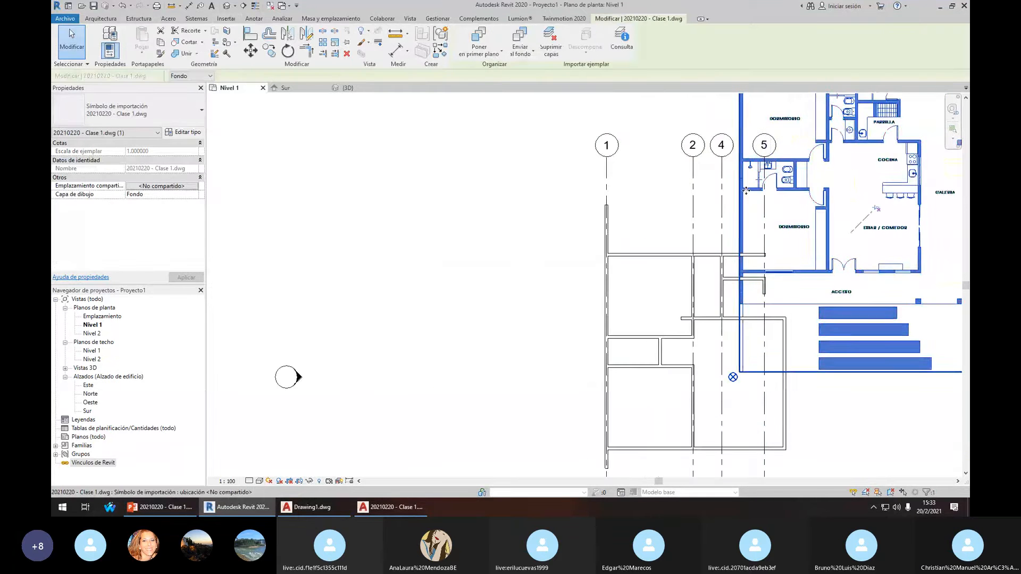
scroll(746, 191, "up", 4)
key("m")
key("v")
left_click(736, 188)
scroll(562, 268, "down", 2)
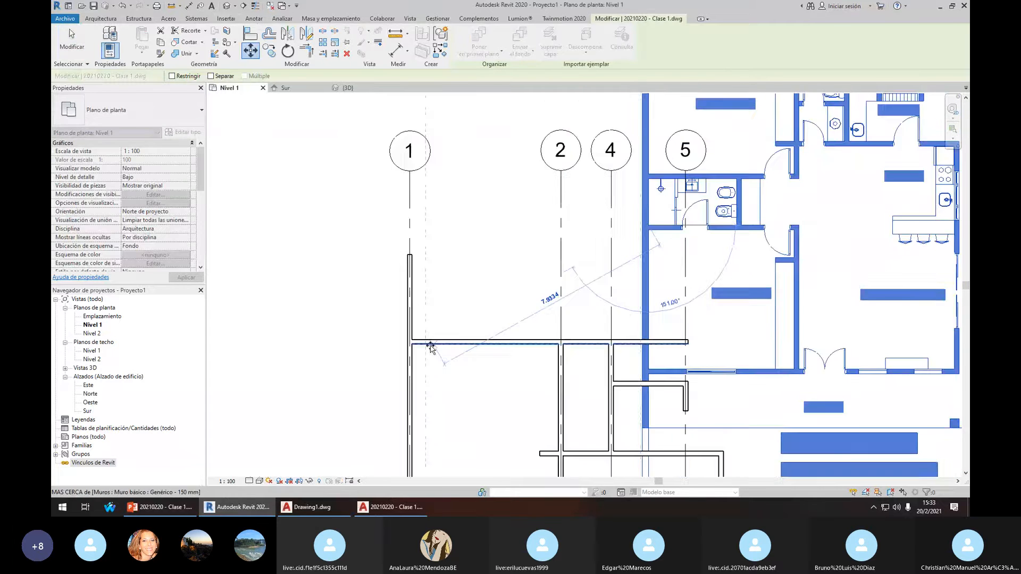
scroll(513, 373, "up", 4)
left_click(518, 401)
scroll(635, 289, "down", 4)
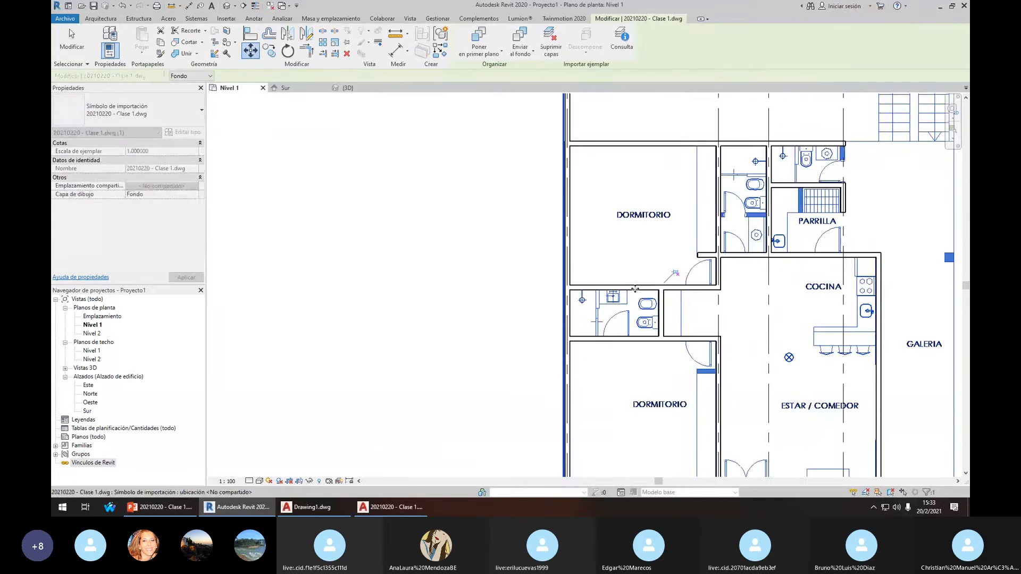
Deselect the DWG, pan the plan left, and reopen the Vincular CAD dialog
middle_click_drag(634, 289, 556, 278)
left_click(896, 248)
middle_click_drag(804, 251, 731, 270)
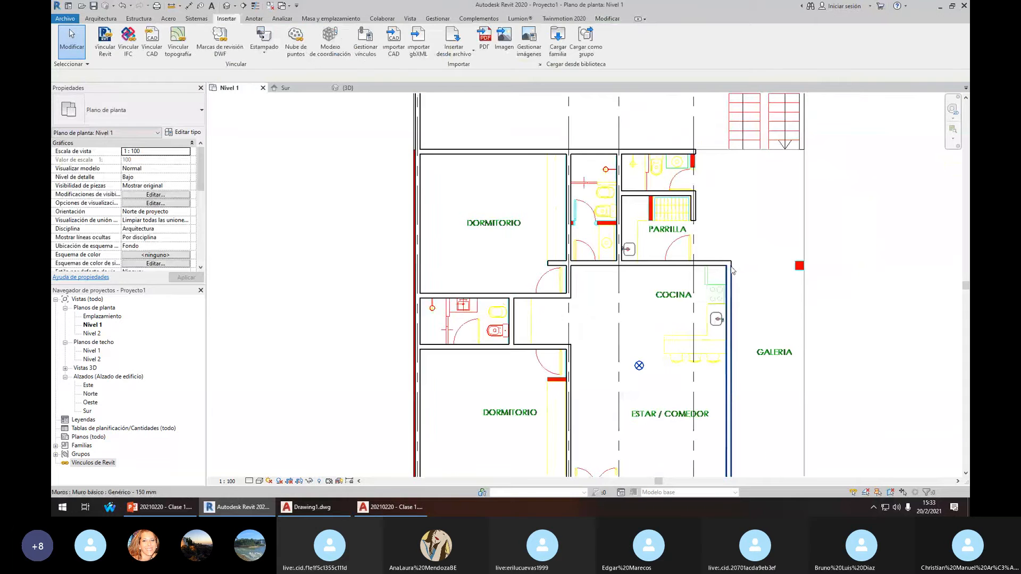
scroll(731, 270, "down", 2)
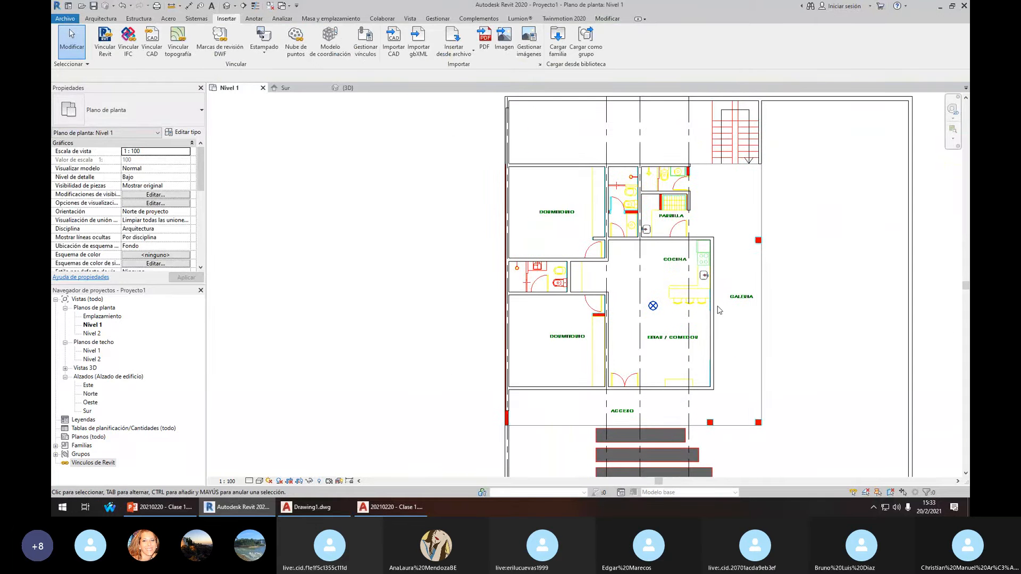
scroll(401, 141, "down", 3)
scroll(401, 141, "up", 1)
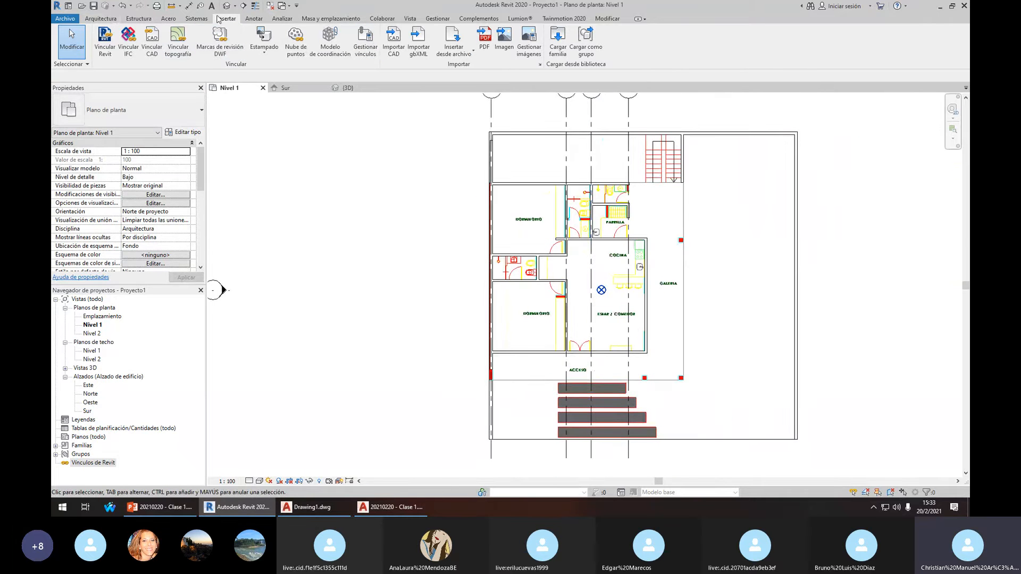
left_click(152, 43)
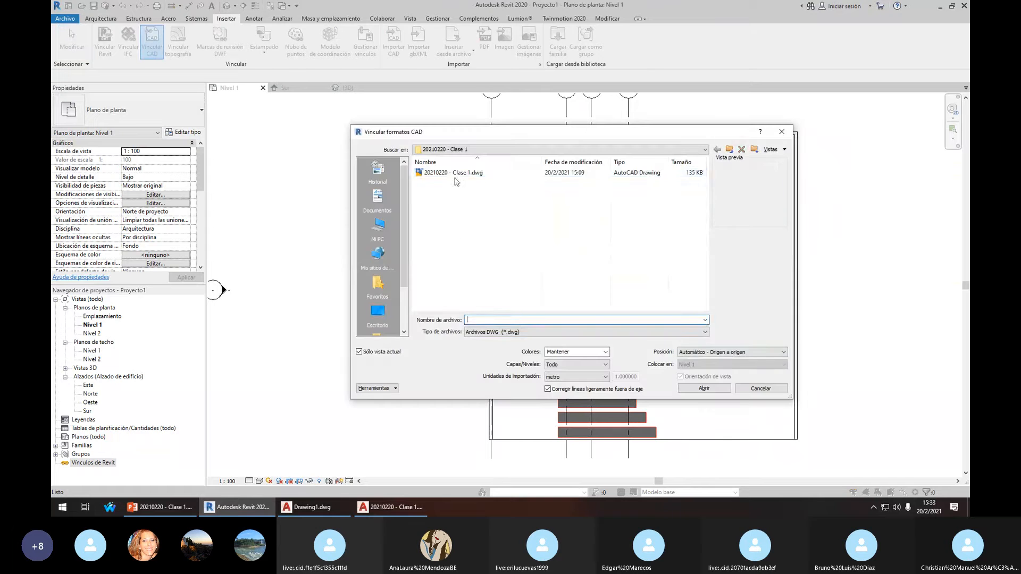
Select 20210220 - Clase 1.dwg, confirm Automático - Origen a origen position, then cancel linking
left_click(454, 175)
left_click(723, 352)
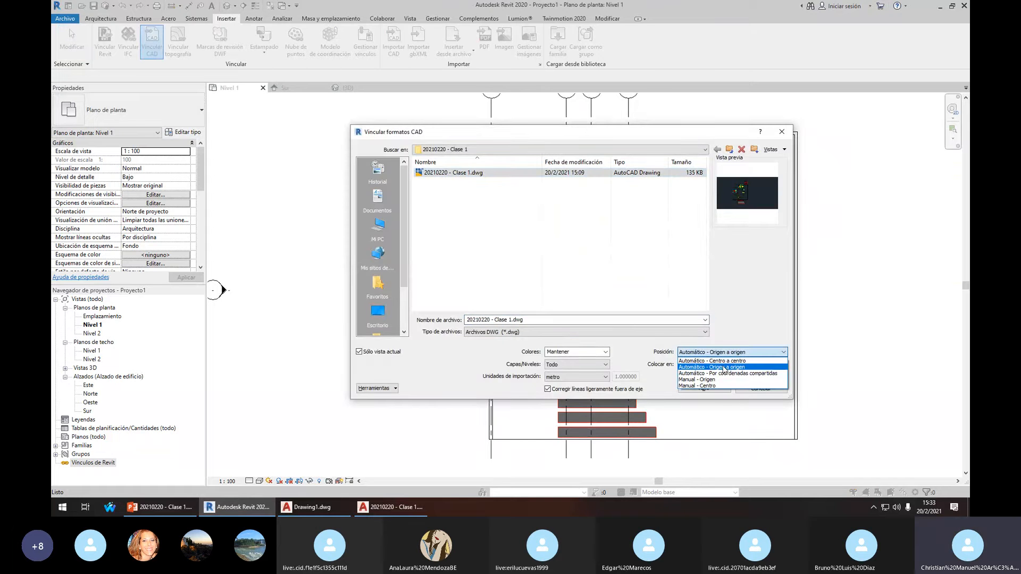
left_click(758, 338)
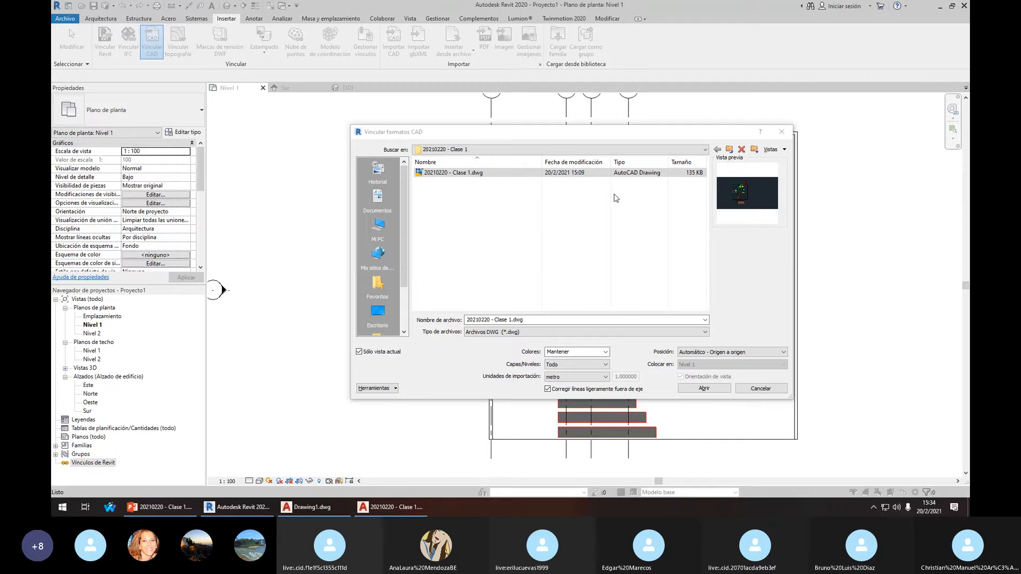
left_click(781, 131)
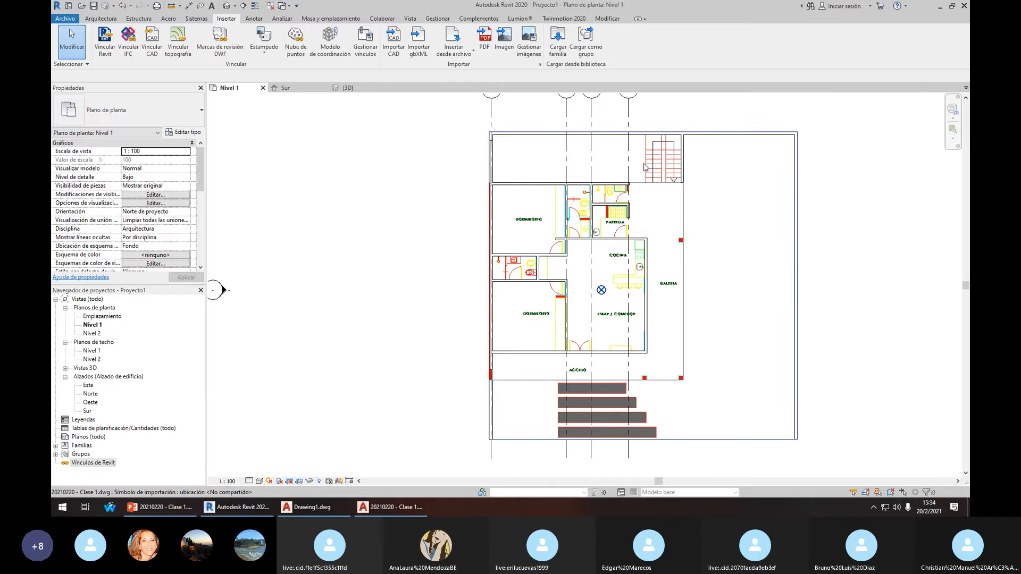
middle_click_drag(645, 167, 640, 186)
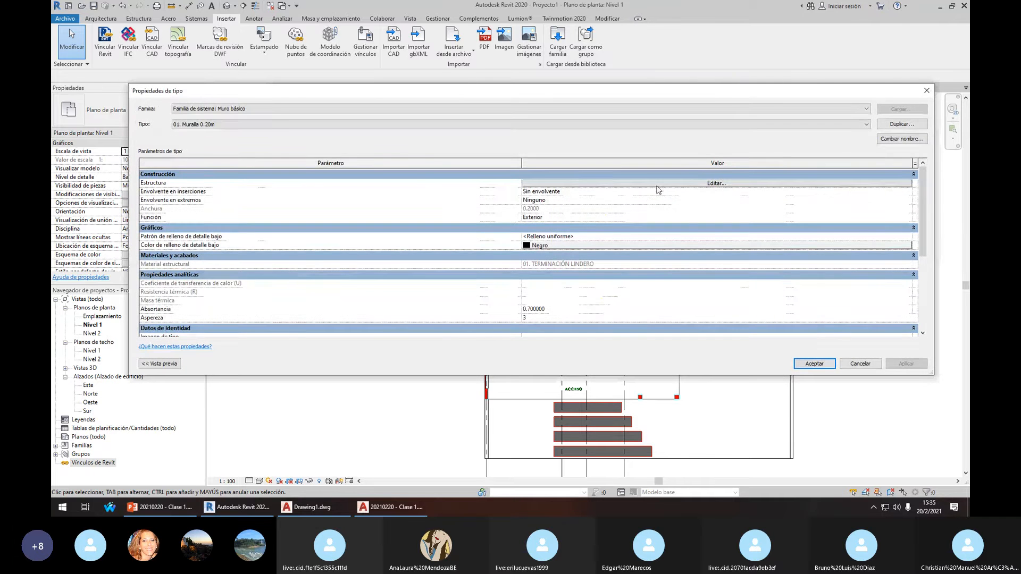
left_click(651, 191)
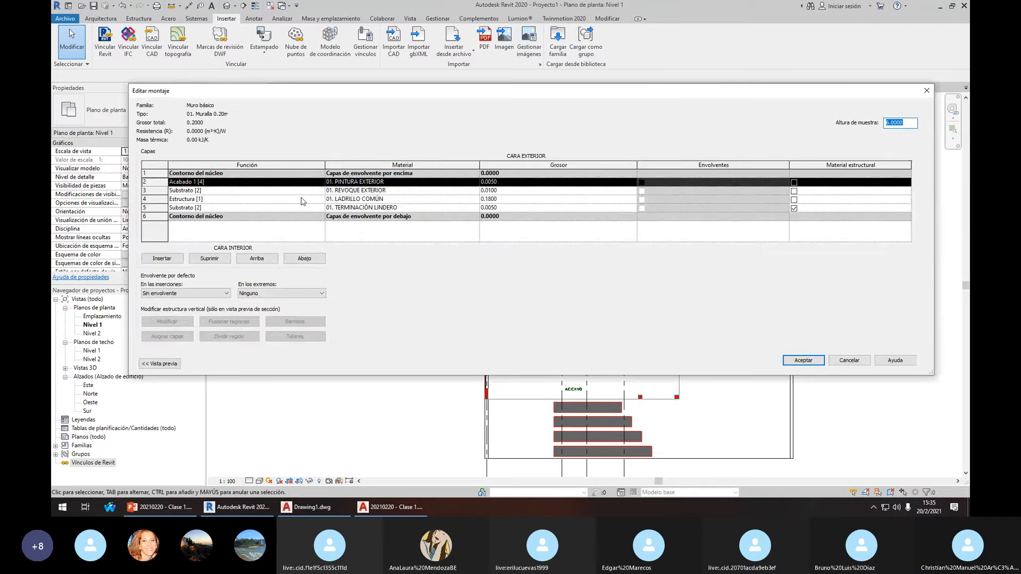
left_click(471, 183)
left_click(475, 182)
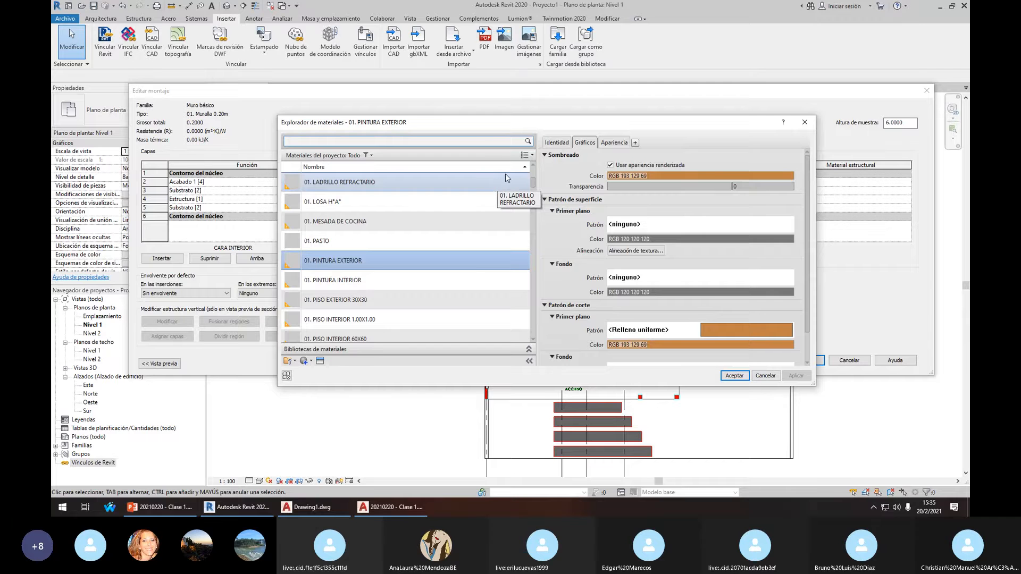
left_click(612, 143)
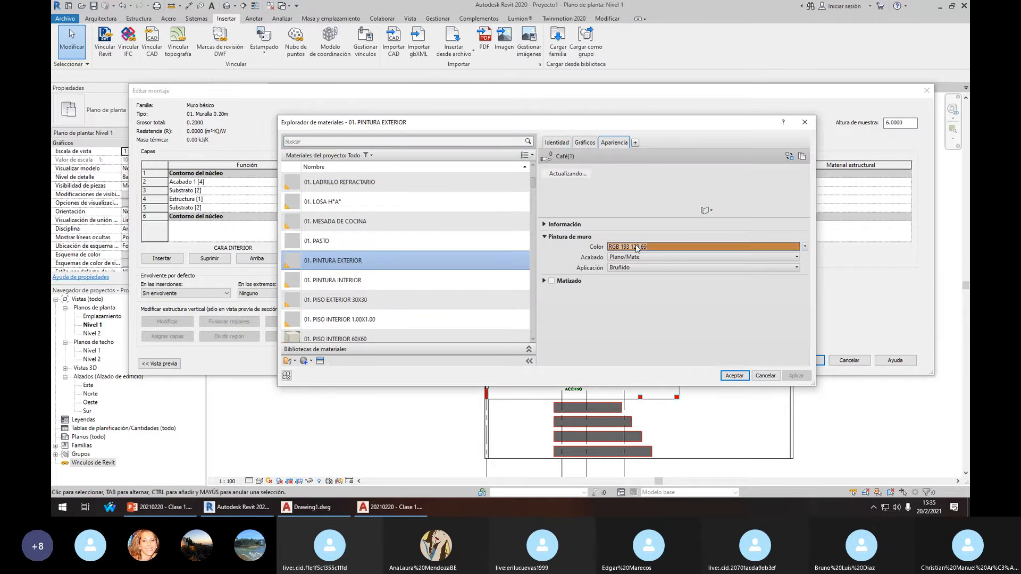
left_click(585, 142)
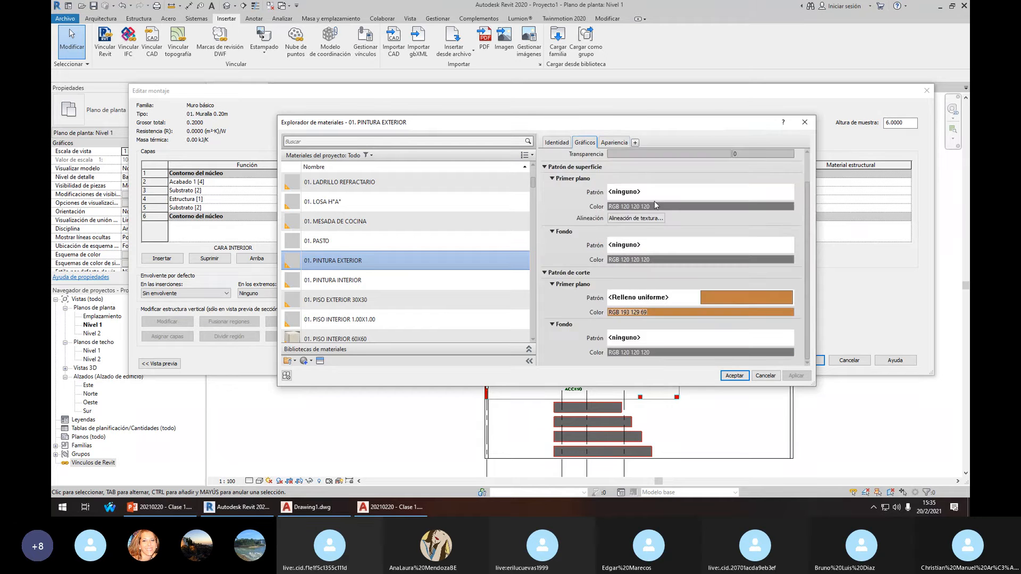
left_click(614, 142)
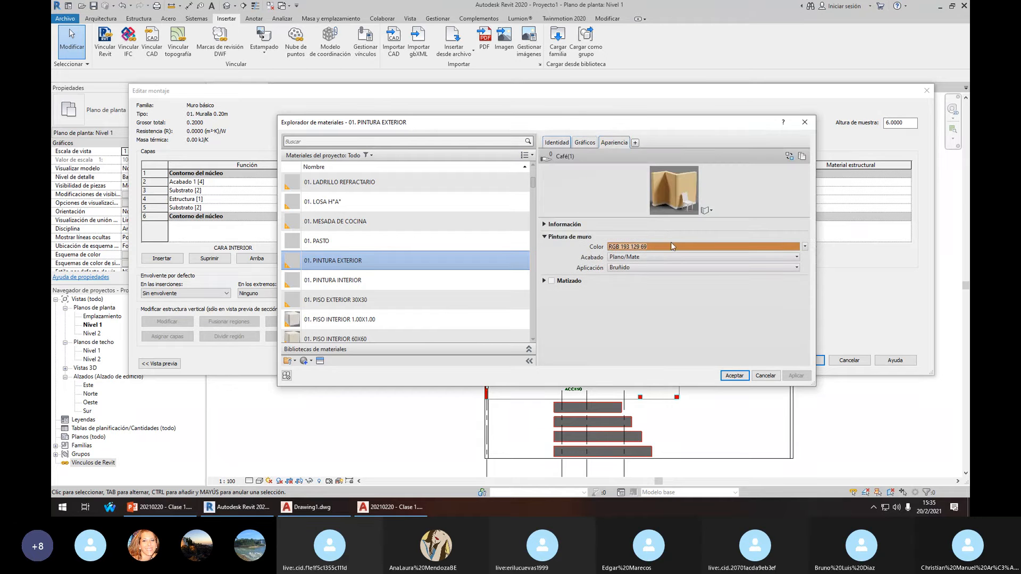
left_click(546, 225)
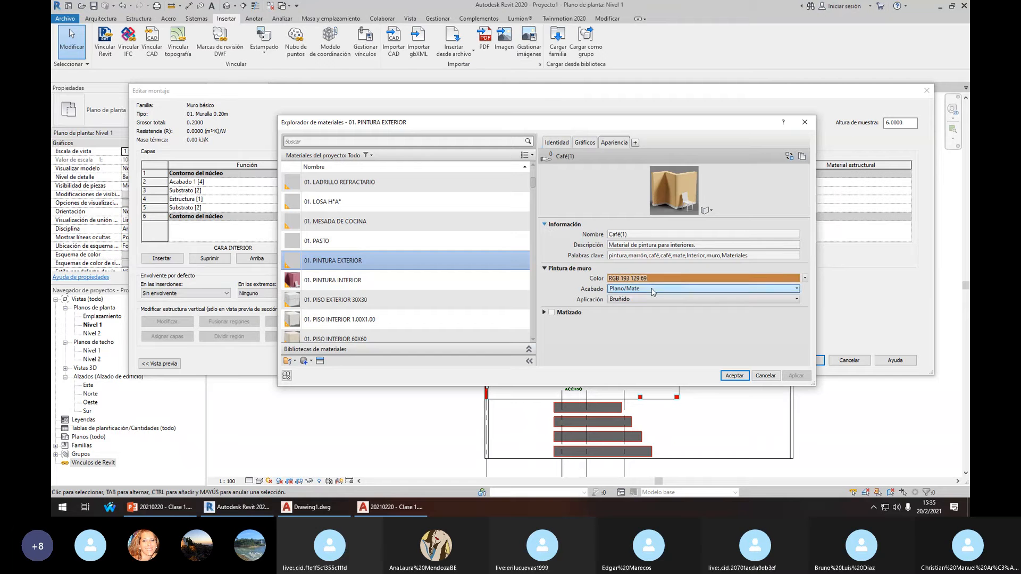
left_click(705, 210)
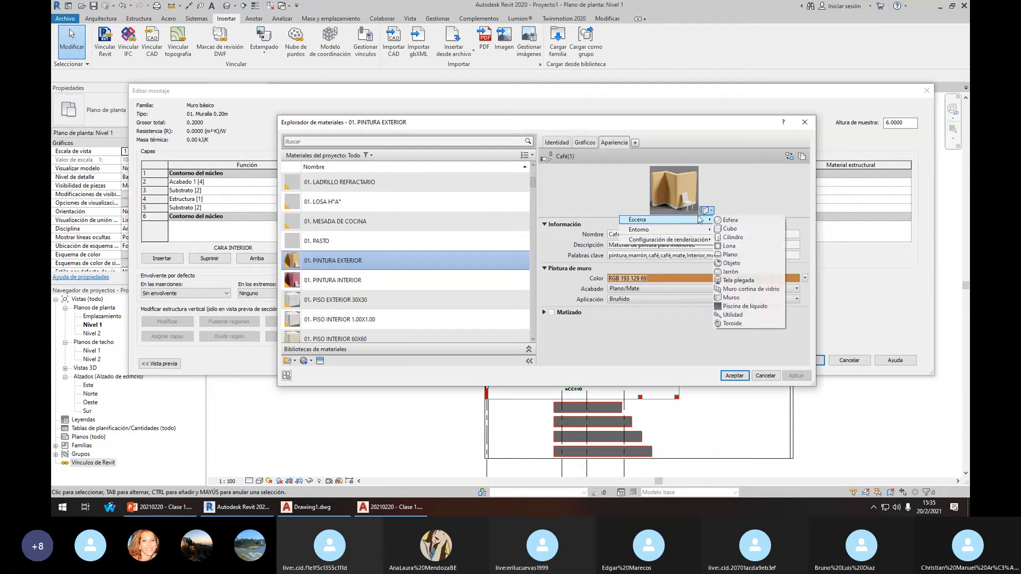
left_click(760, 199)
key("Escape")
key("Escape")
key("Escape")
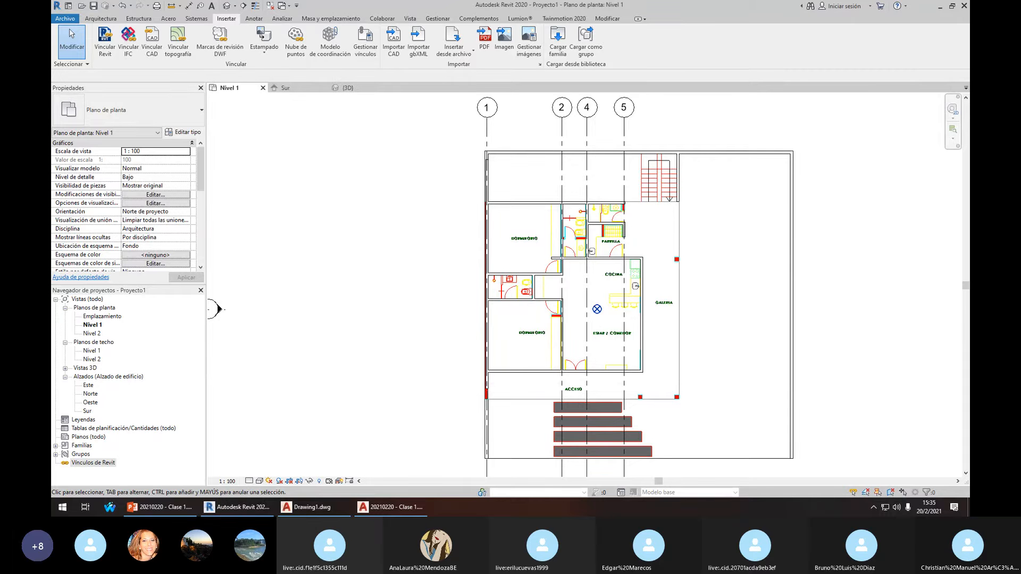
Shift the plan lower in the view and show the Arquitectura ribbon
scroll(659, 296, "down", 4)
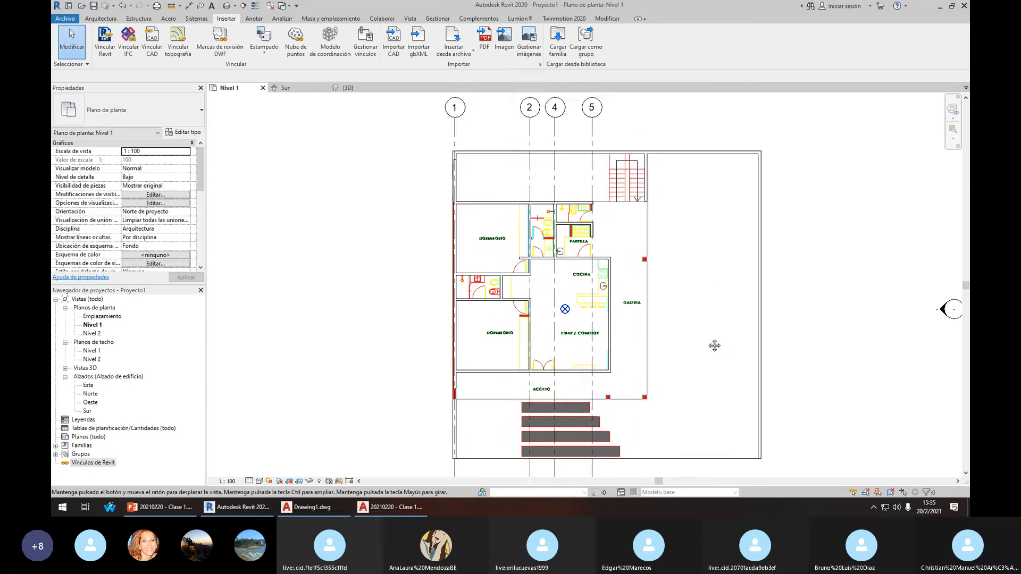
scroll(620, 280, "up", 4)
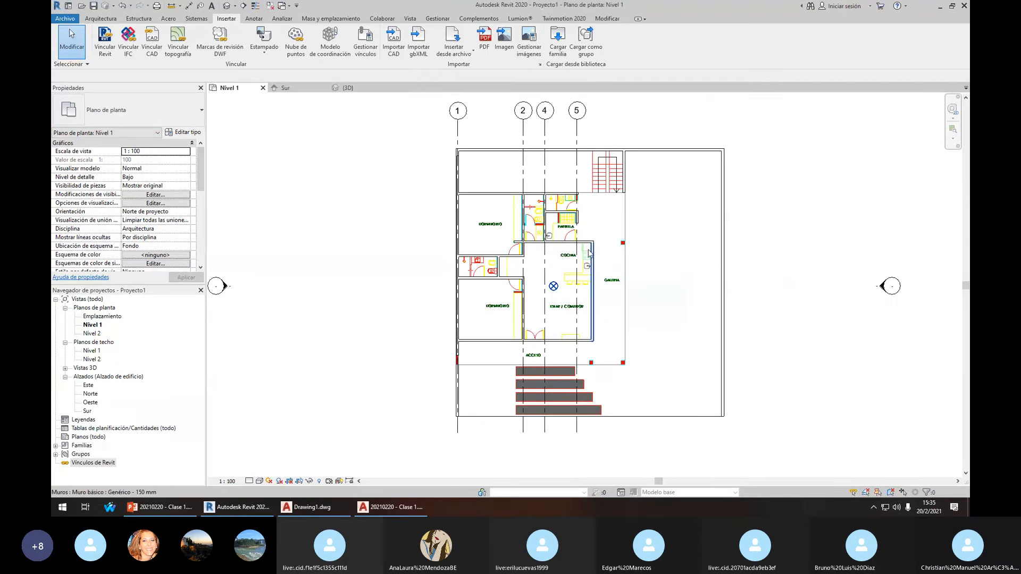
middle_click_drag(595, 260, 598, 282)
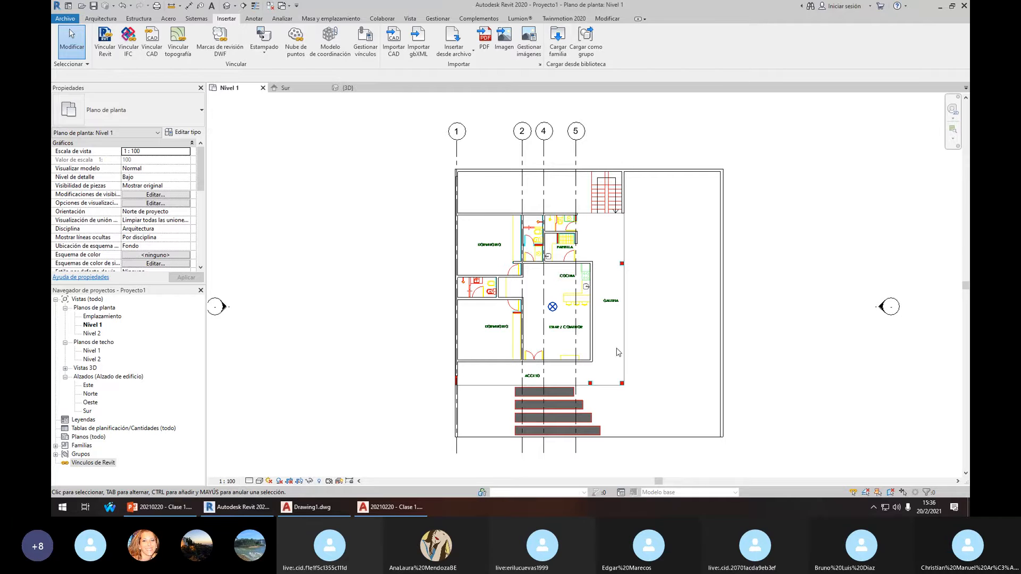
left_click(101, 21)
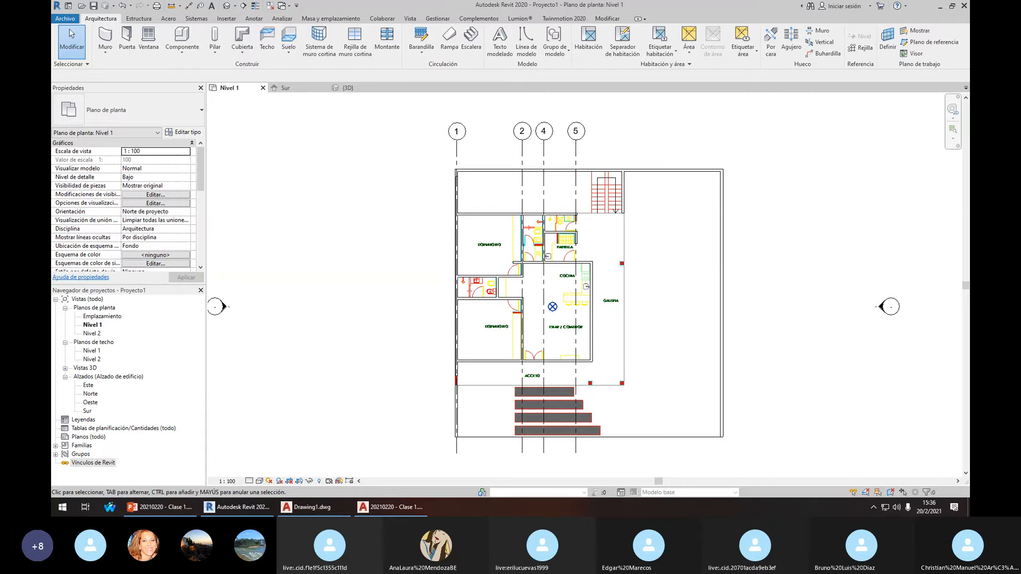
Pan the plan left and up, then bring the AutoCAD window forward
middle_click_drag(707, 343, 680, 322)
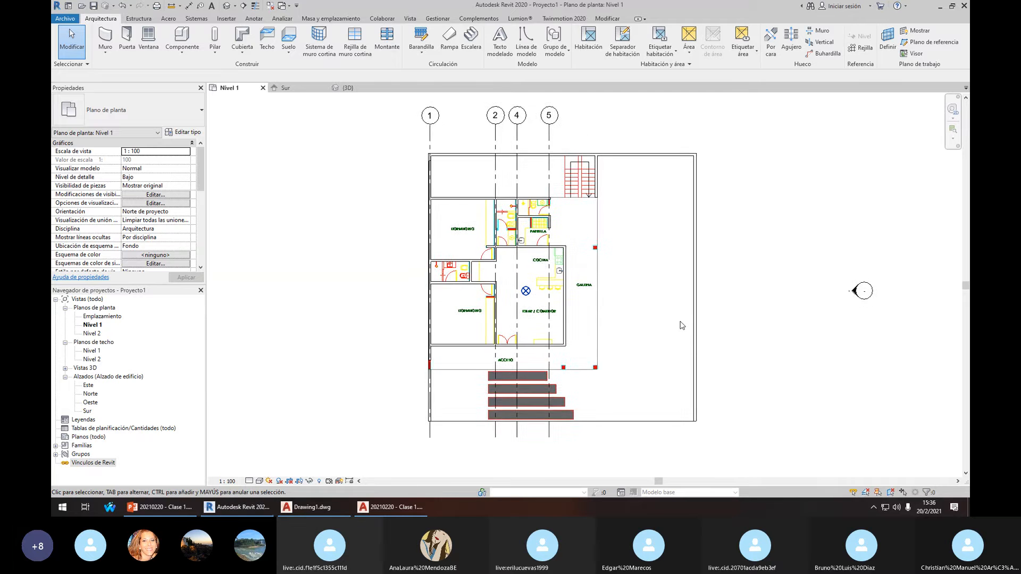
scroll(679, 321, "down", 3)
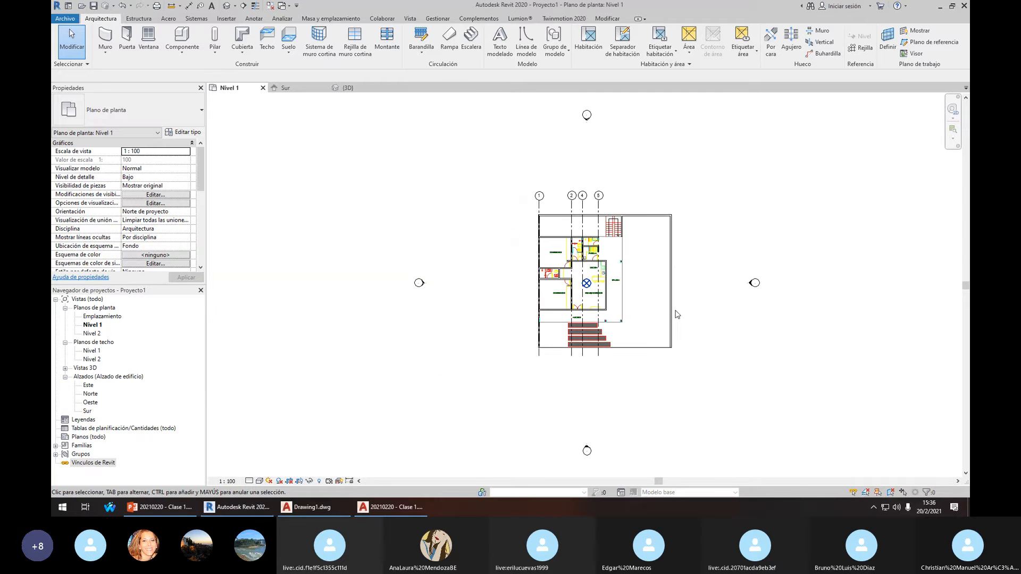
scroll(651, 306, "up", 4)
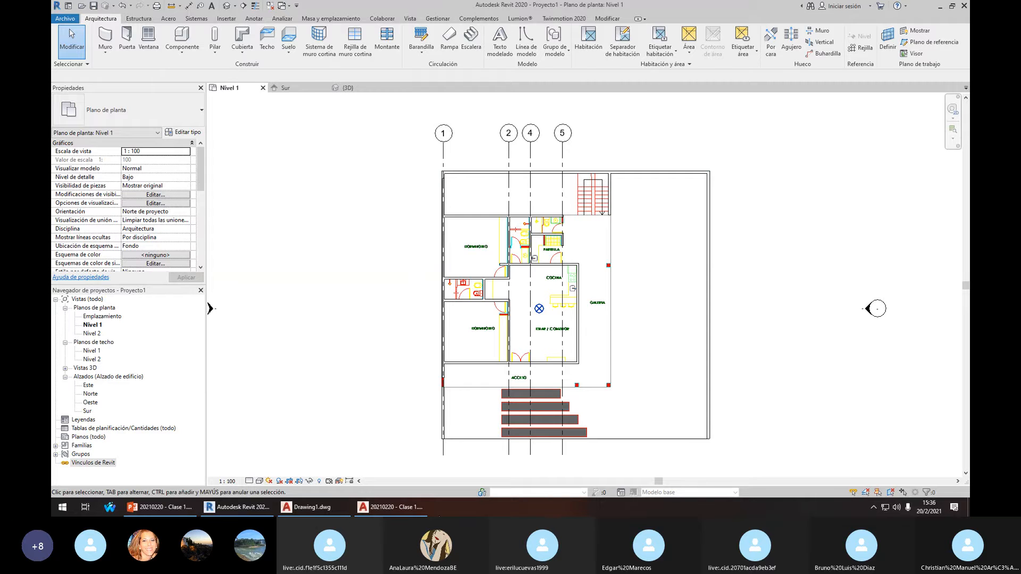
left_click(312, 506)
Close AutoCAD's blank Drawing1 without saving, cancel the Clase 1.dwg prompt, and return to Revit
left_click(731, 35)
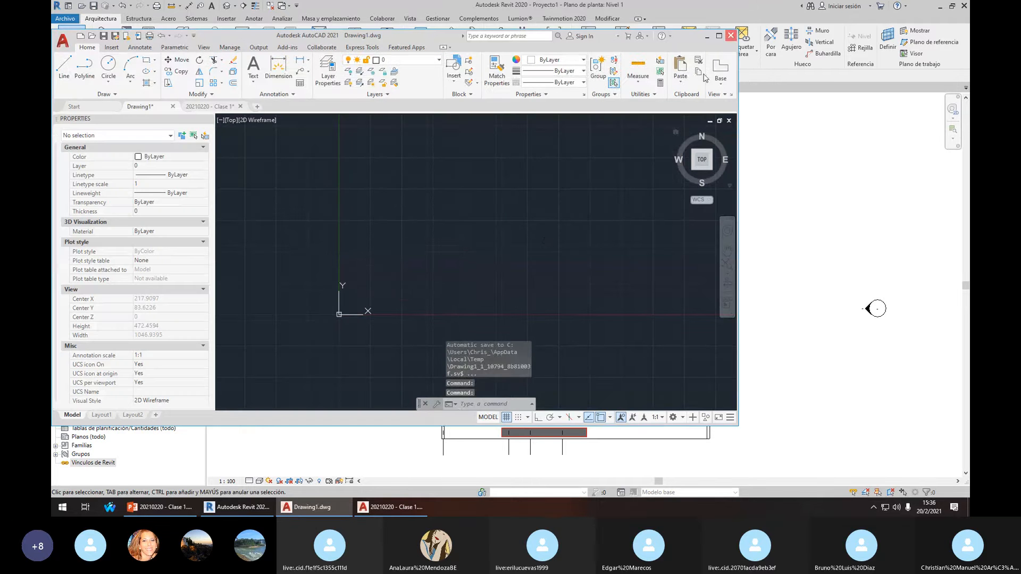
left_click(397, 253)
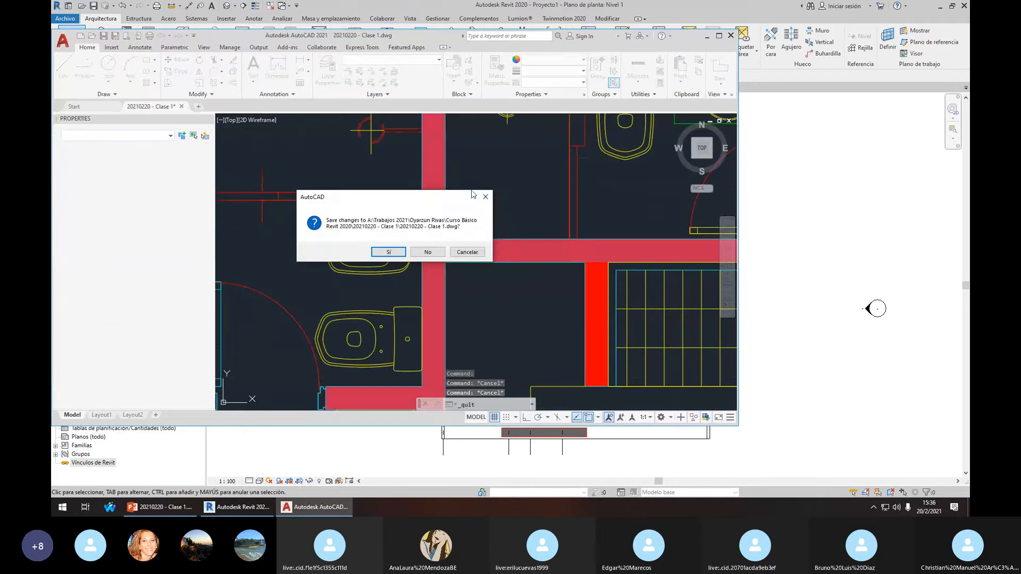
left_click(485, 197)
left_click(718, 35)
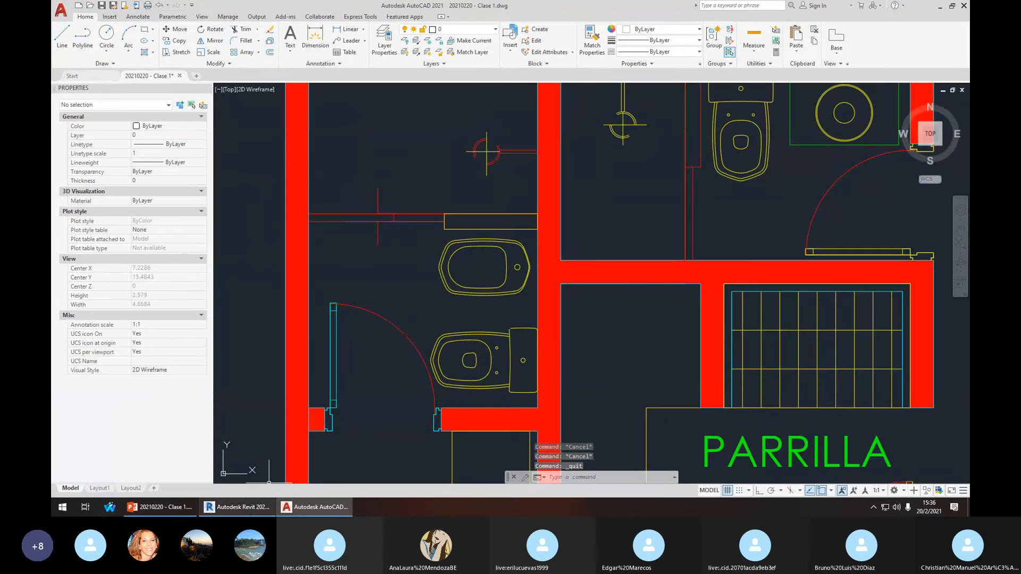
left_click(234, 507)
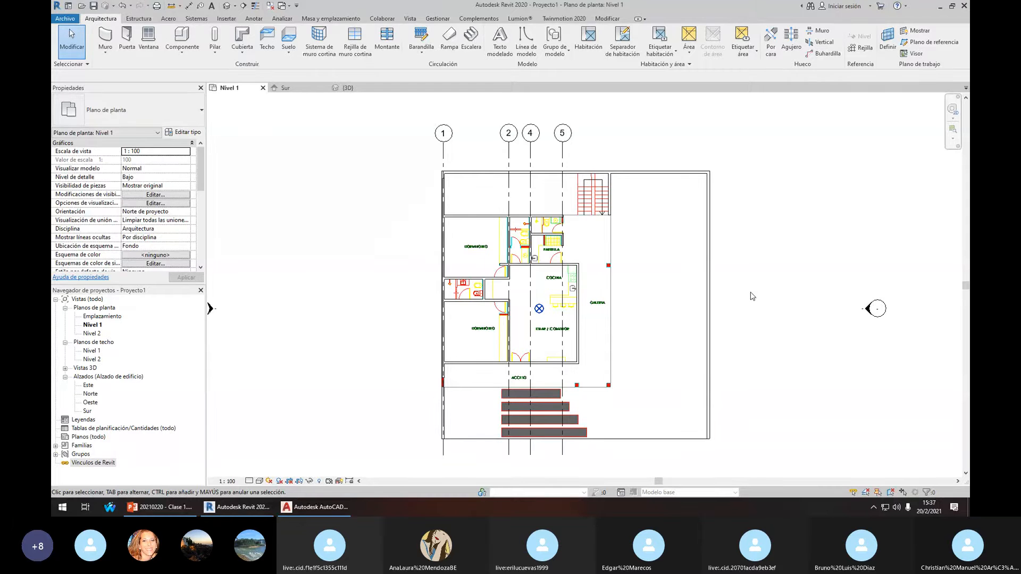
Change the left exterior wall's type to Genérico - 200 mm
scroll(442, 185, "up", 5)
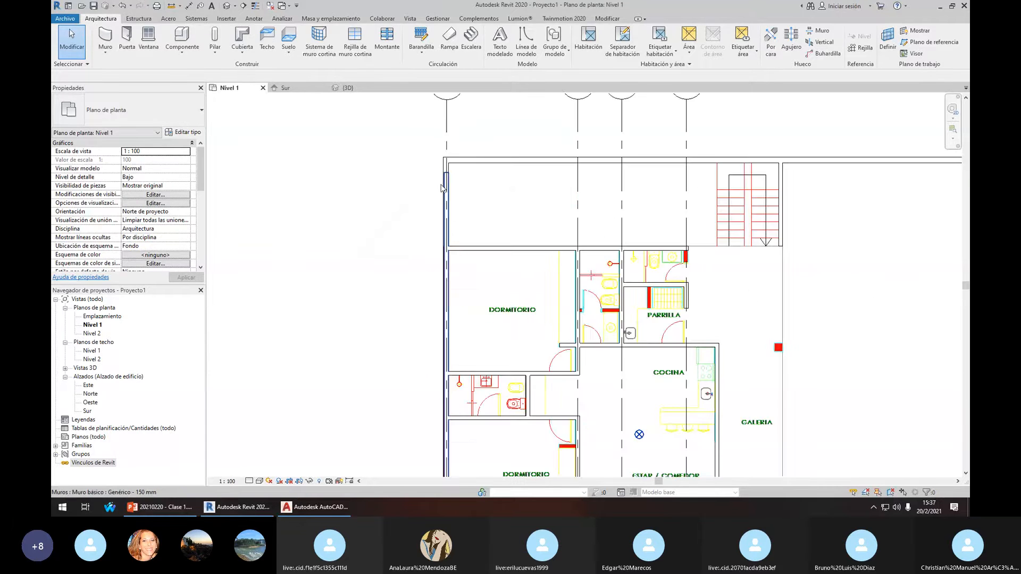
scroll(487, 174, "down", 2)
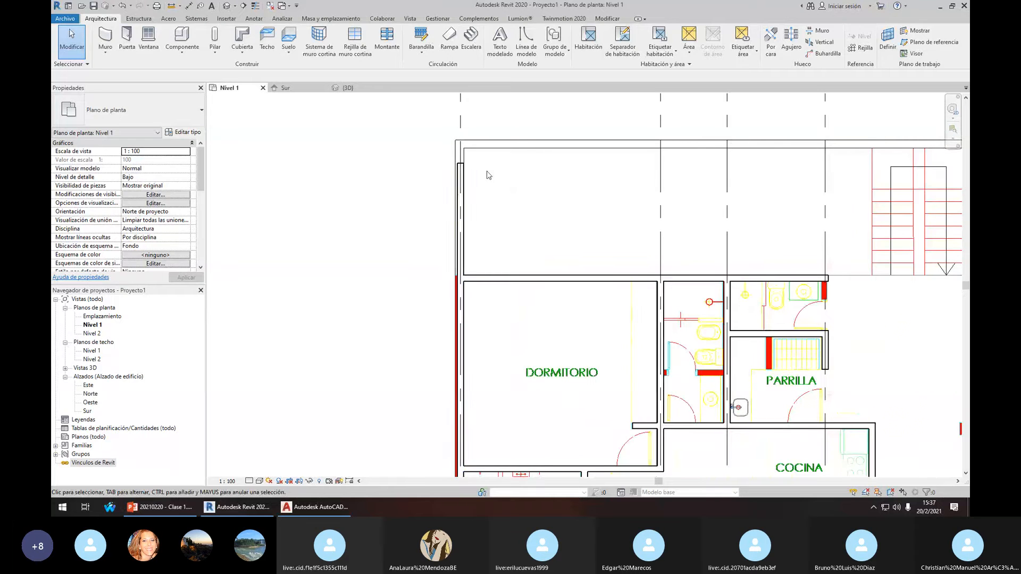
left_click(466, 187)
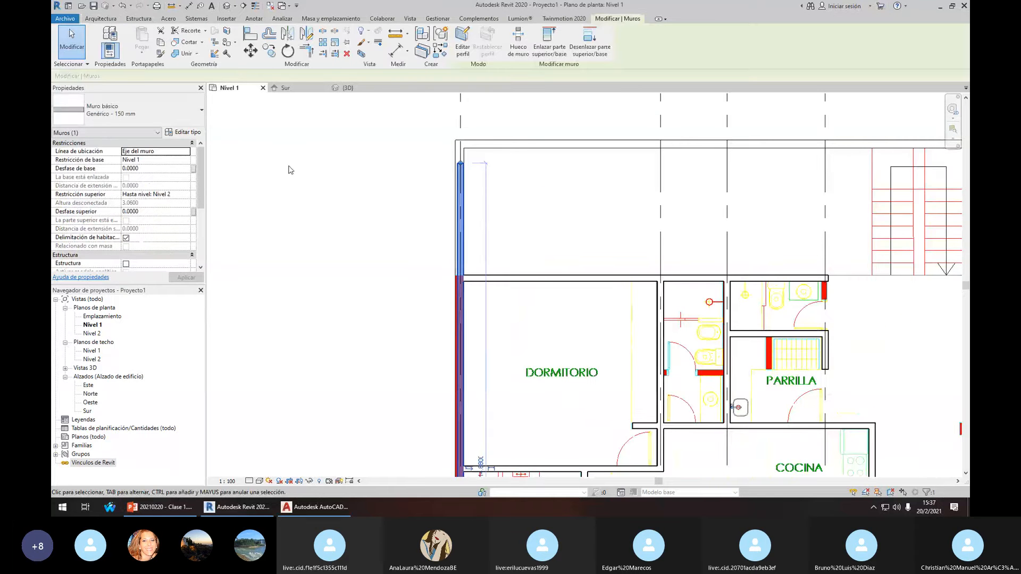
left_click(167, 121)
left_click(142, 177)
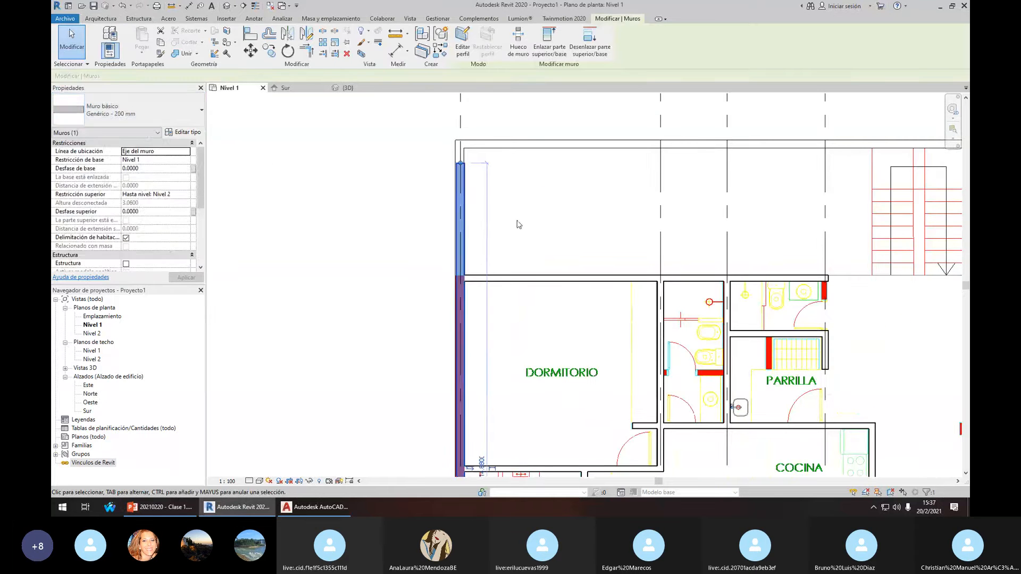
left_click(515, 220)
Start the Align (AL) tool for matching walls to the linked drawing
scroll(434, 171, "up", 2)
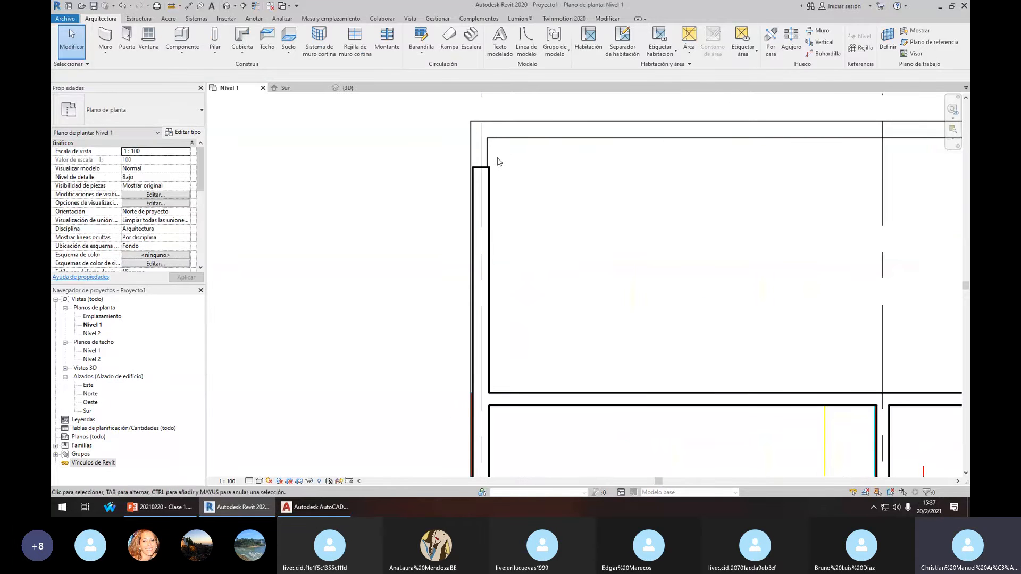
scroll(601, 199, "down", 2)
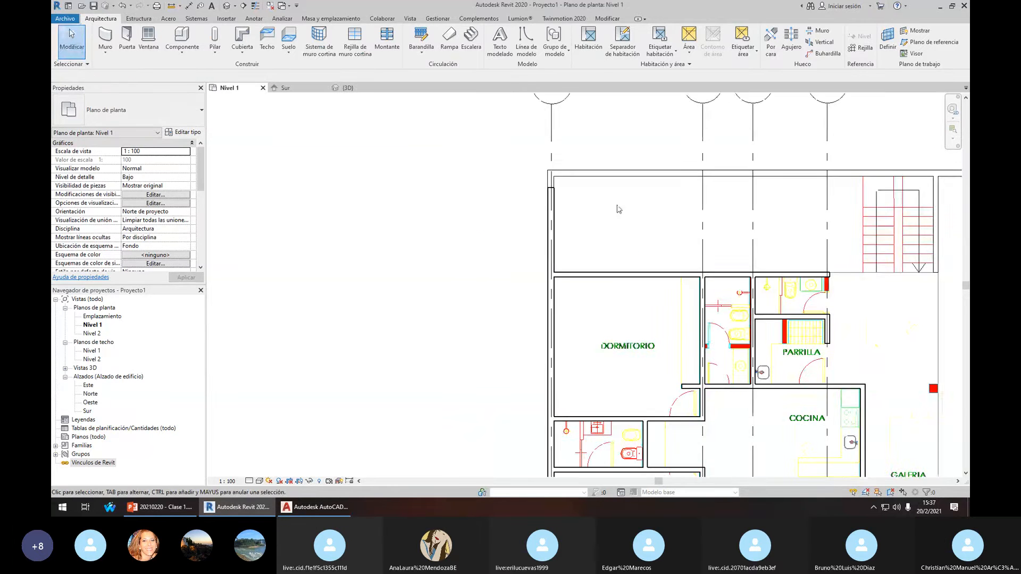
key("a")
key("l")
scroll(603, 173, "up", 2)
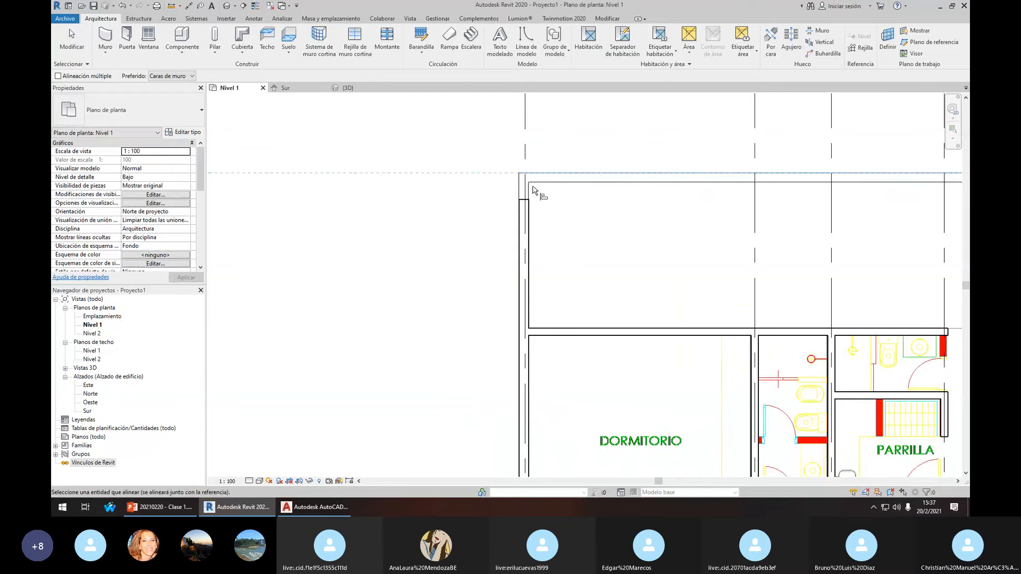
Cancel Align and pan to show the whole Nivel 1 plan with its grids
scroll(652, 239, "down", 4)
key("Escape")
key("Escape")
middle_click_drag(742, 279, 596, 215)
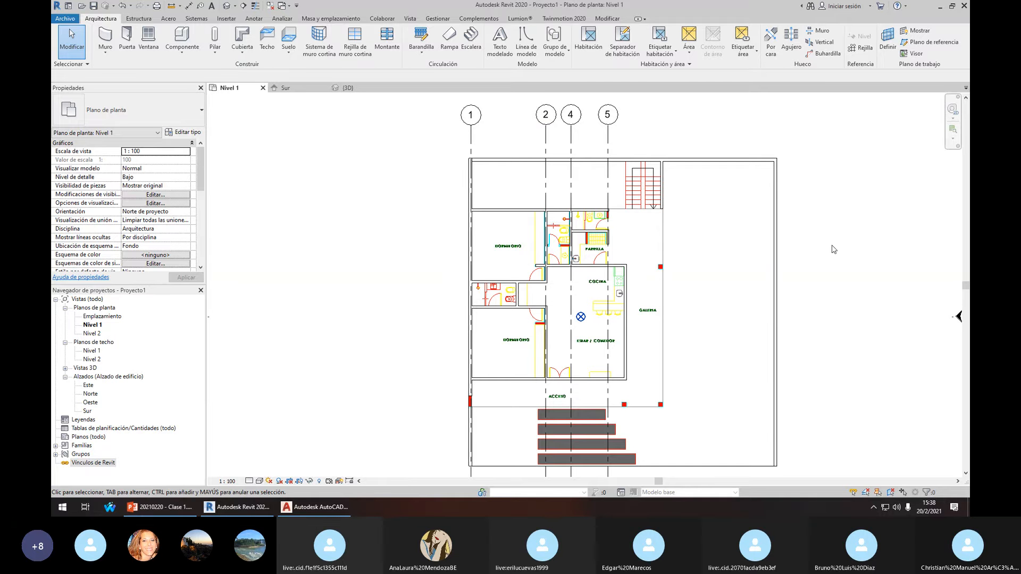
scroll(715, 230, "up", 3)
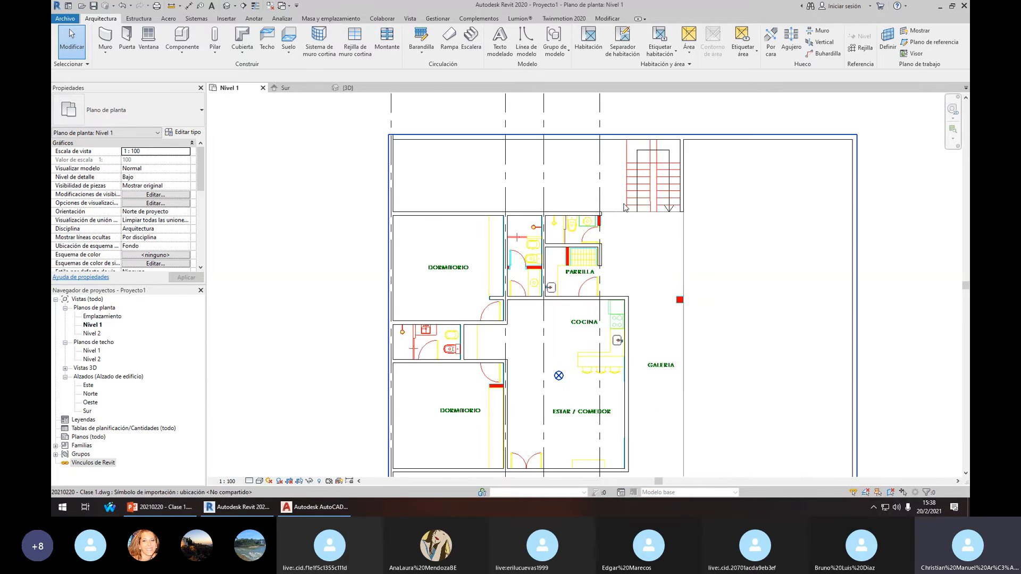
scroll(691, 223, "down", 3)
scroll(659, 212, "up", 1)
left_click(656, 206)
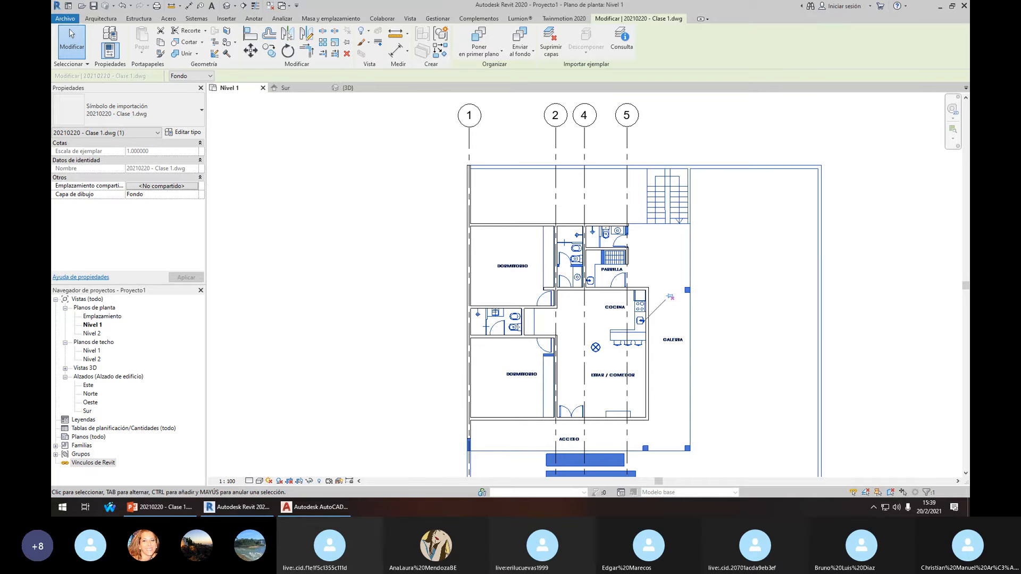
left_click(855, 294)
scroll(866, 304, "down", 1)
middle_click_drag(870, 307, 821, 282)
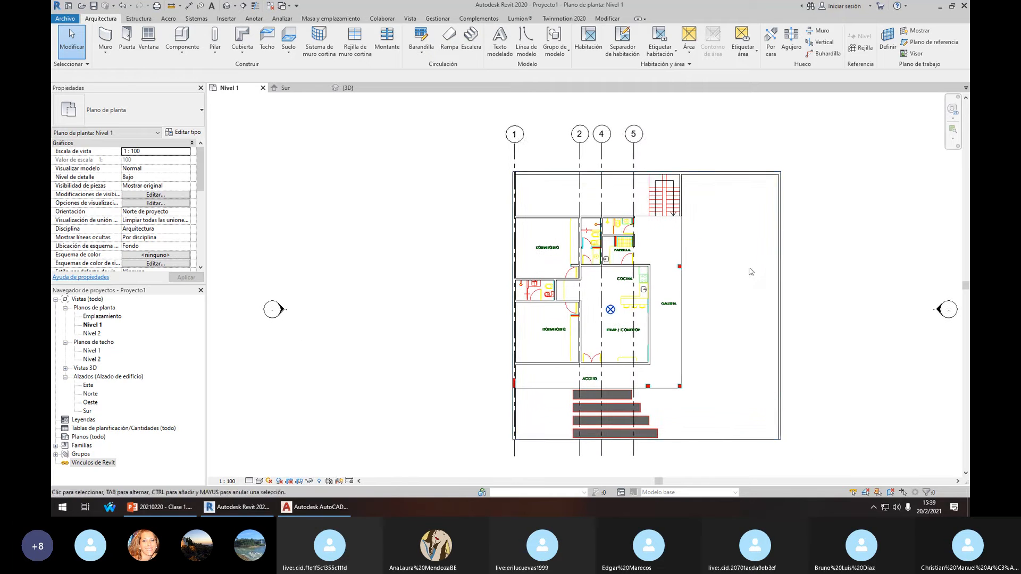
middle_click_drag(744, 261, 721, 252)
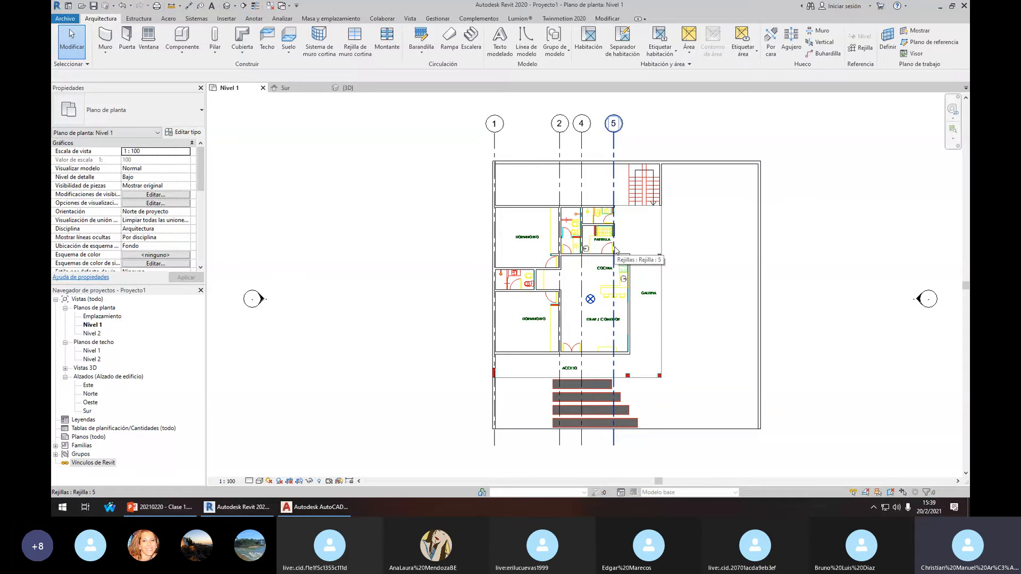
Show the Insertar ribbon and pan the plan slightly left and down
left_click(226, 19)
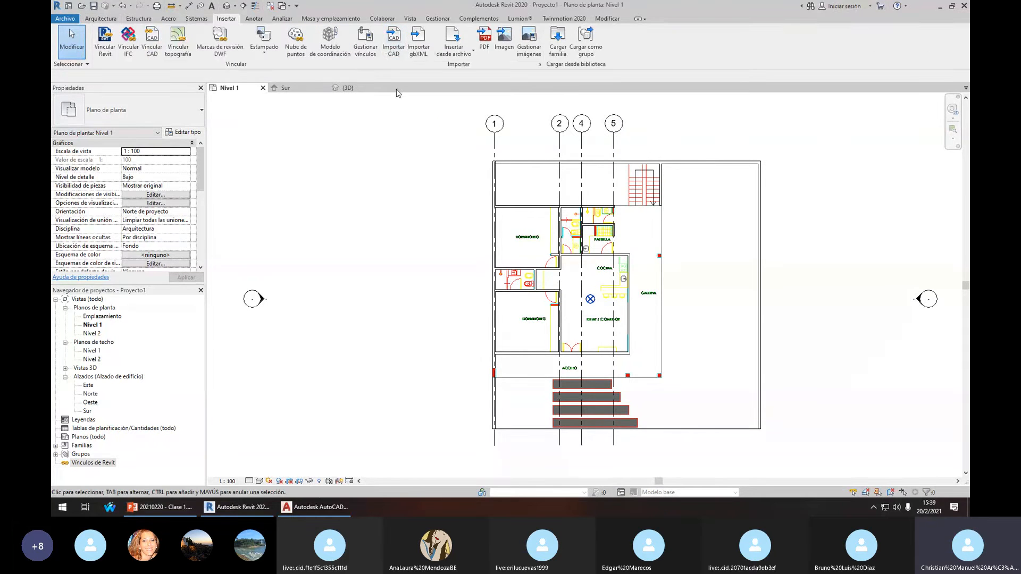
middle_click_drag(397, 130, 387, 135)
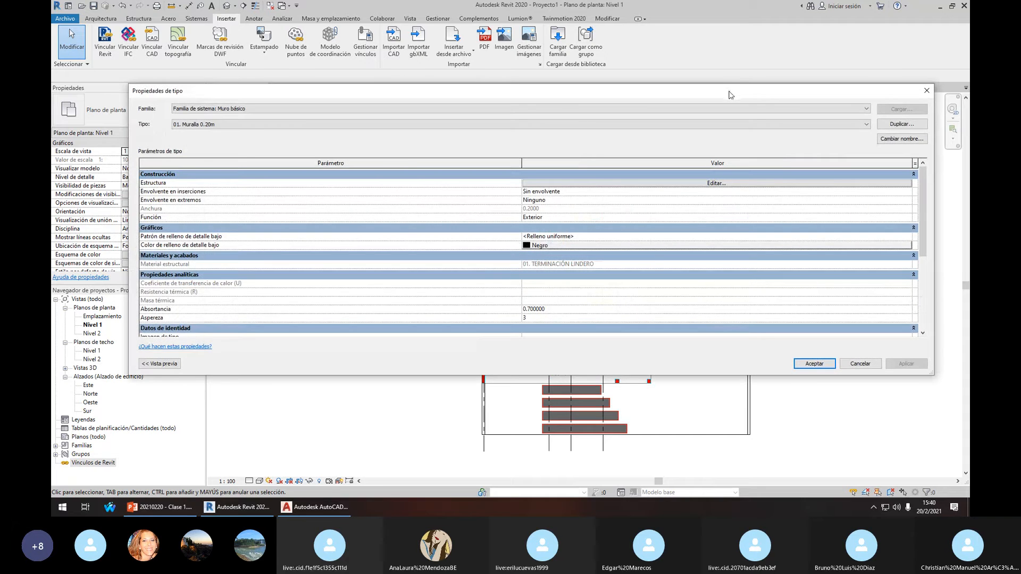
Drag the wall Propiedades de tipo dialog and the Material Browser onto the other monitor
left_click_drag(731, 94, 1020, 100)
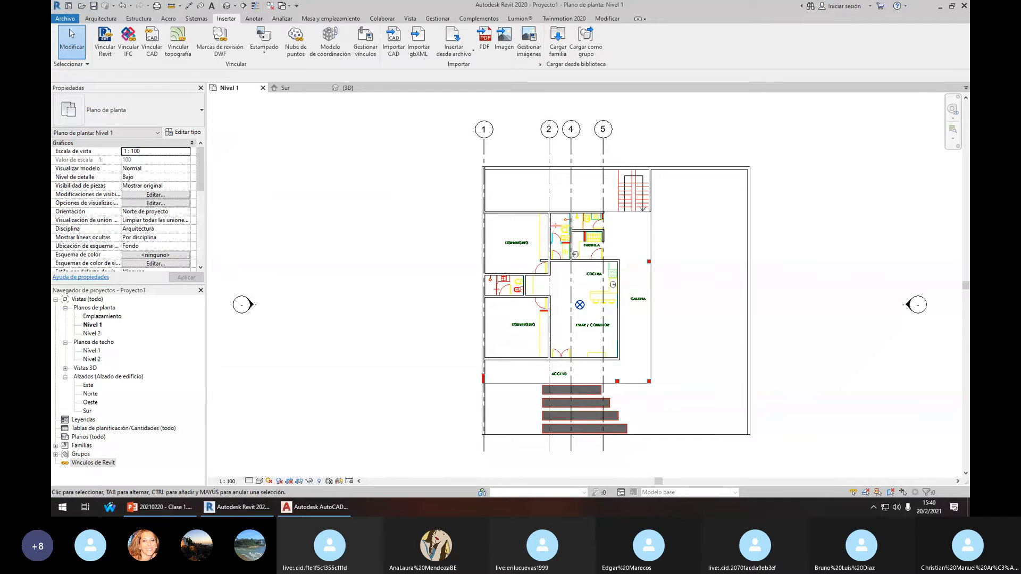
left_click_drag(750, 127, 1020, 127)
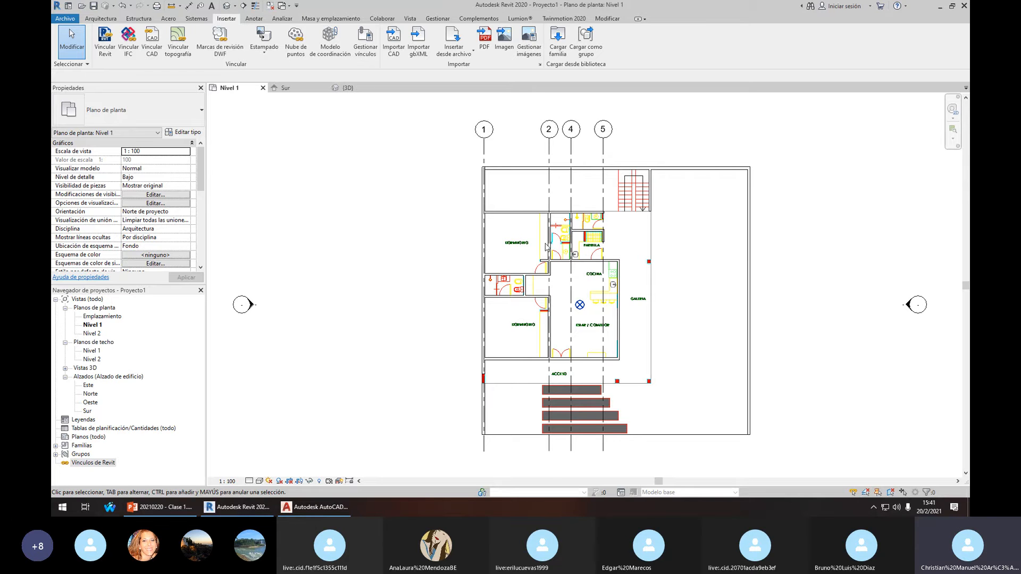
scroll(570, 243, "up", 3)
scroll(532, 298, "down", 1)
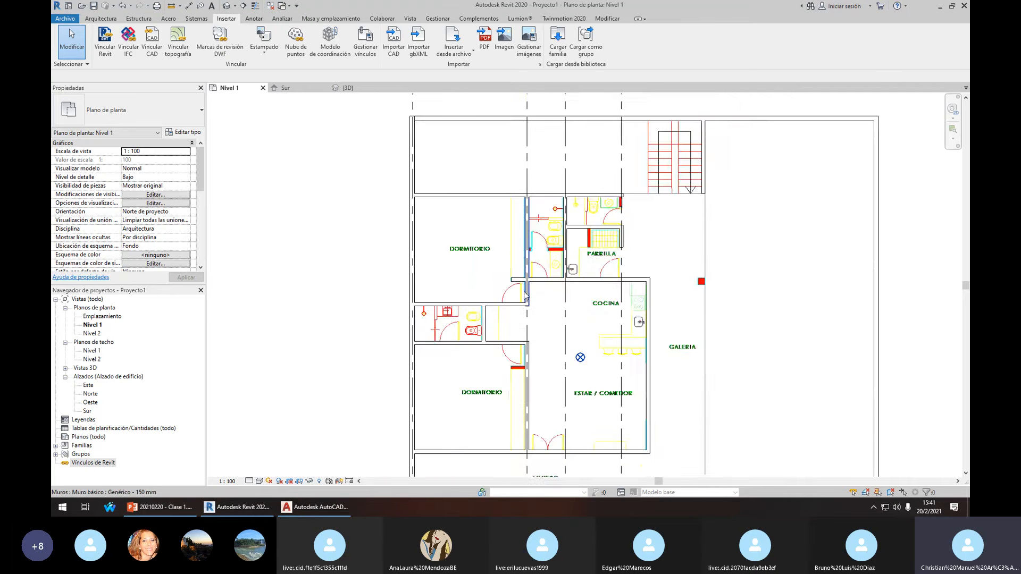
scroll(508, 328, "up", 2)
scroll(507, 328, "up", 1)
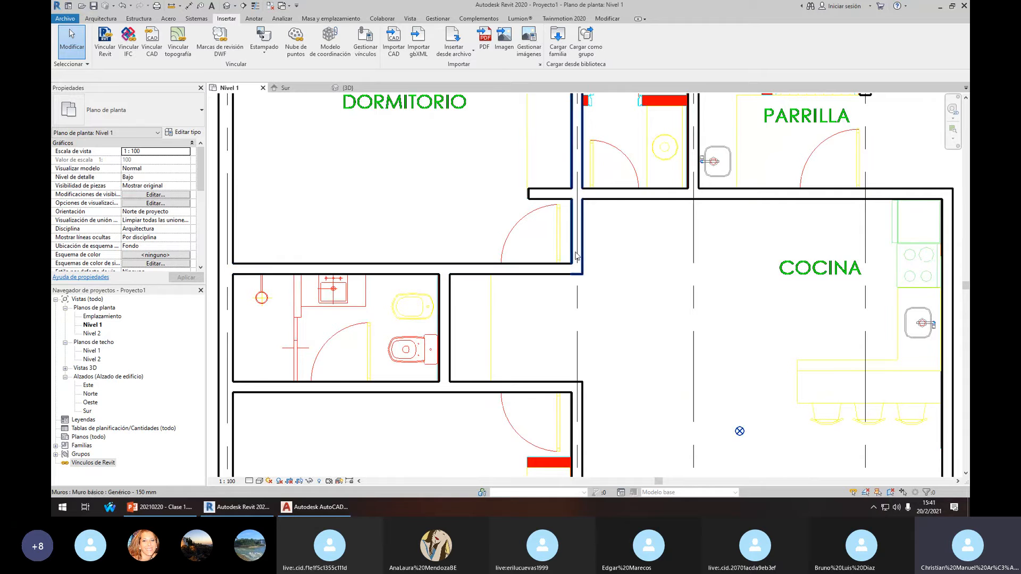
scroll(558, 258, "down", 1)
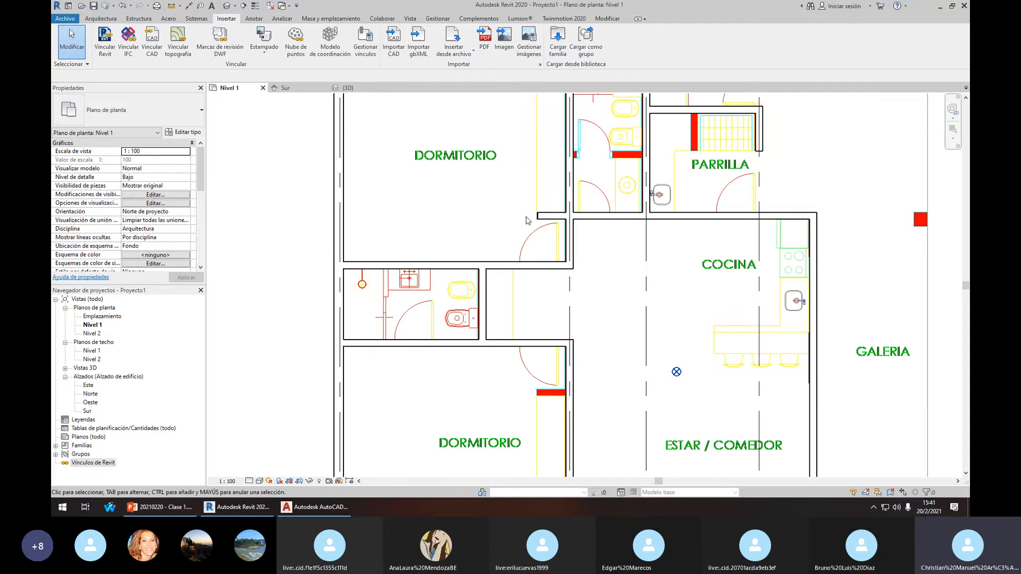
scroll(526, 272, "up", 1)
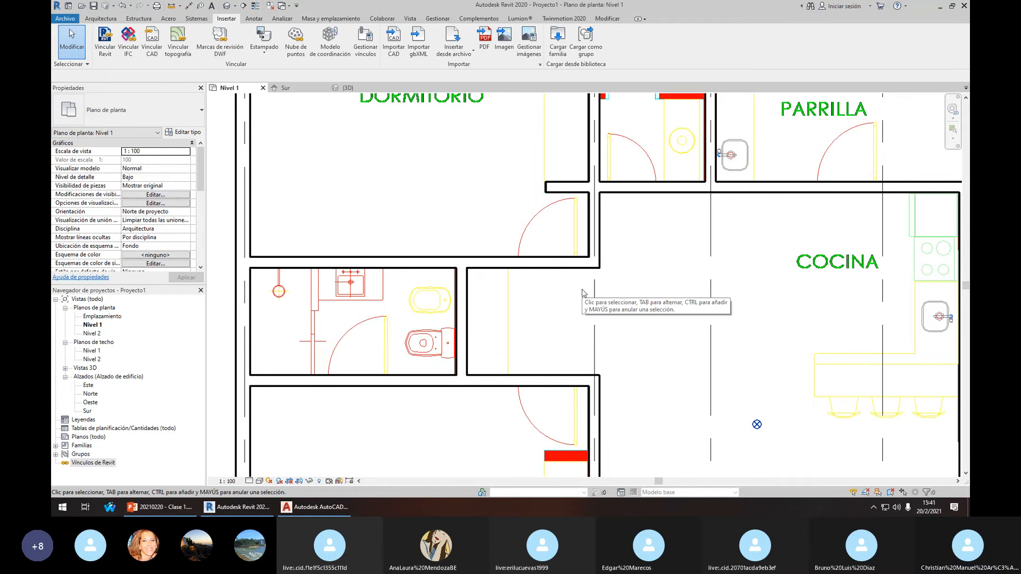
scroll(596, 285, "down", 8)
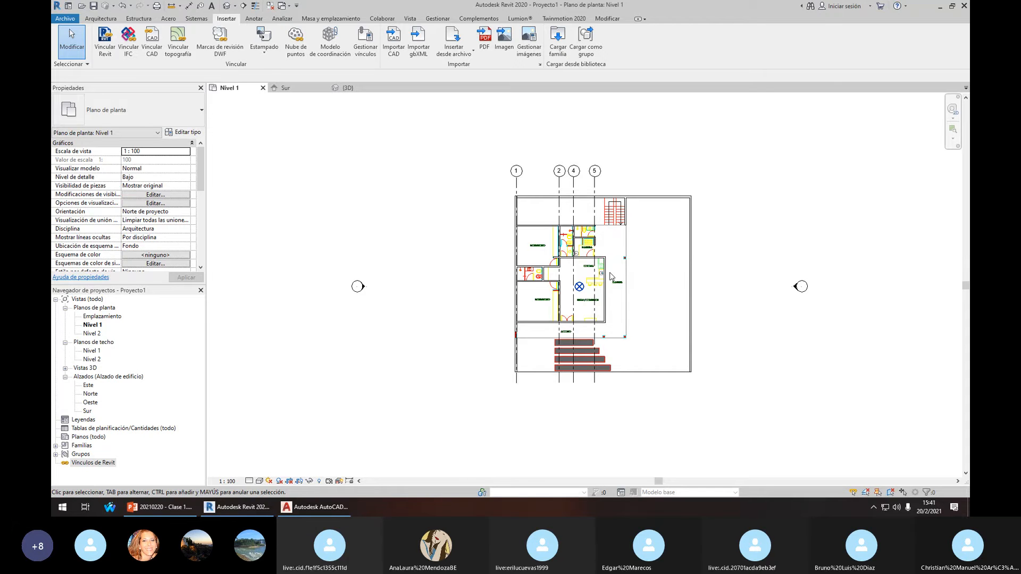
scroll(590, 273, "up", 3)
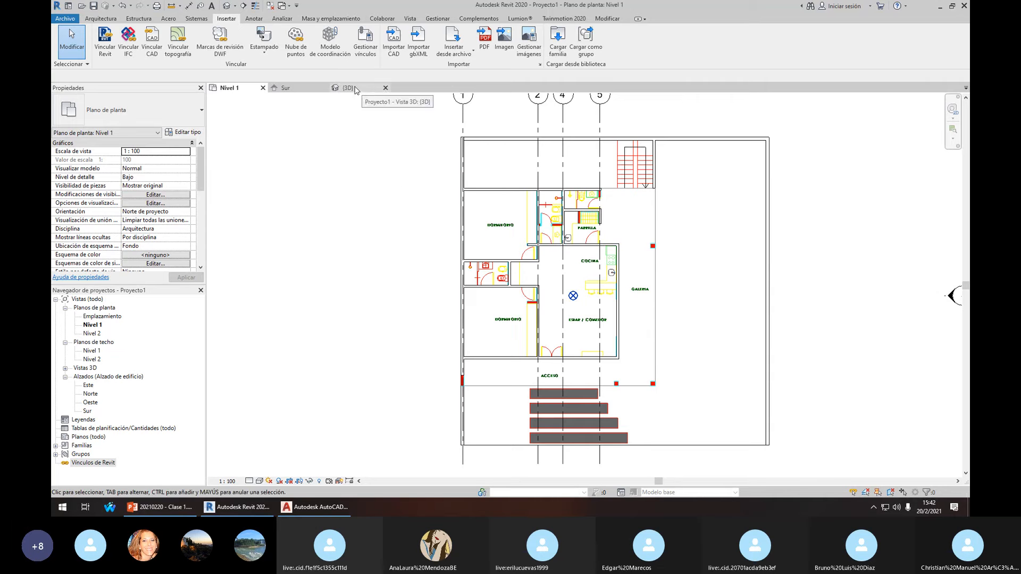
Hide the linked DWG's category in the Nivel 1 view with Ocultar en vista > Categoría
scroll(424, 267, "down", 1)
left_click(625, 171)
right_click(624, 170)
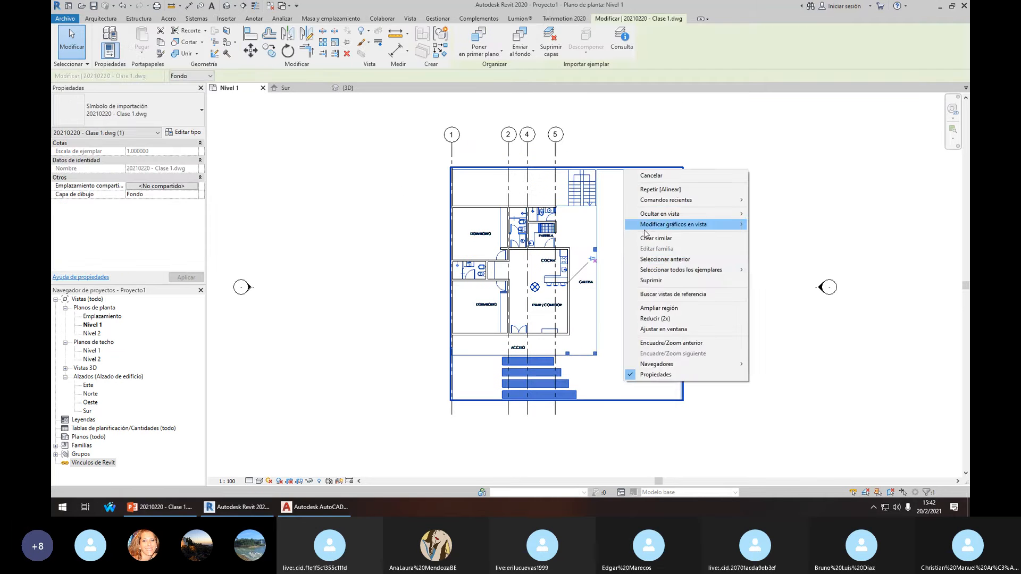
mouse_move(692, 216)
left_click(774, 224)
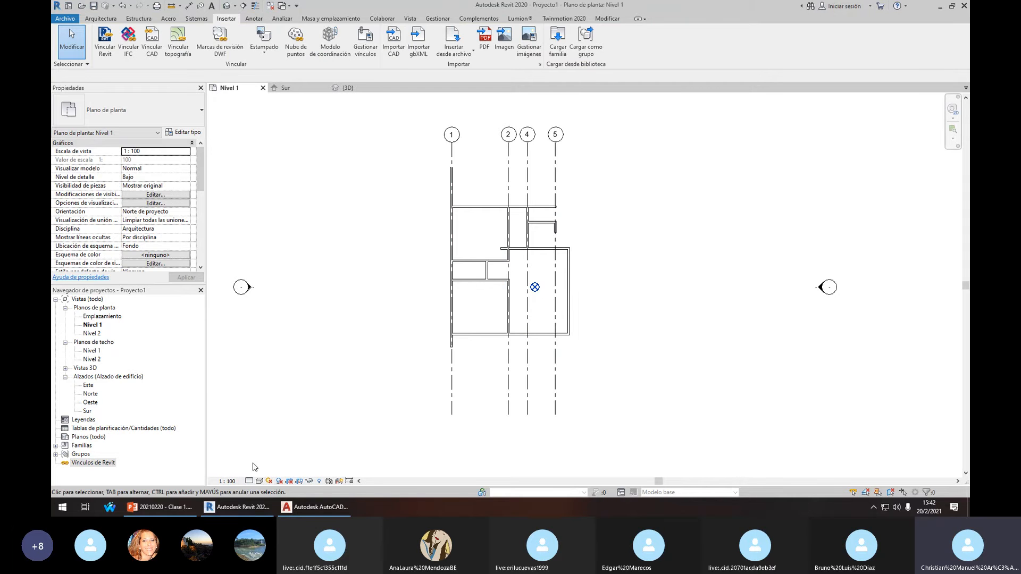
Check the view scale and detail level options, then turn on Mostrar elementos ocultos
left_click(227, 484)
left_click(249, 481)
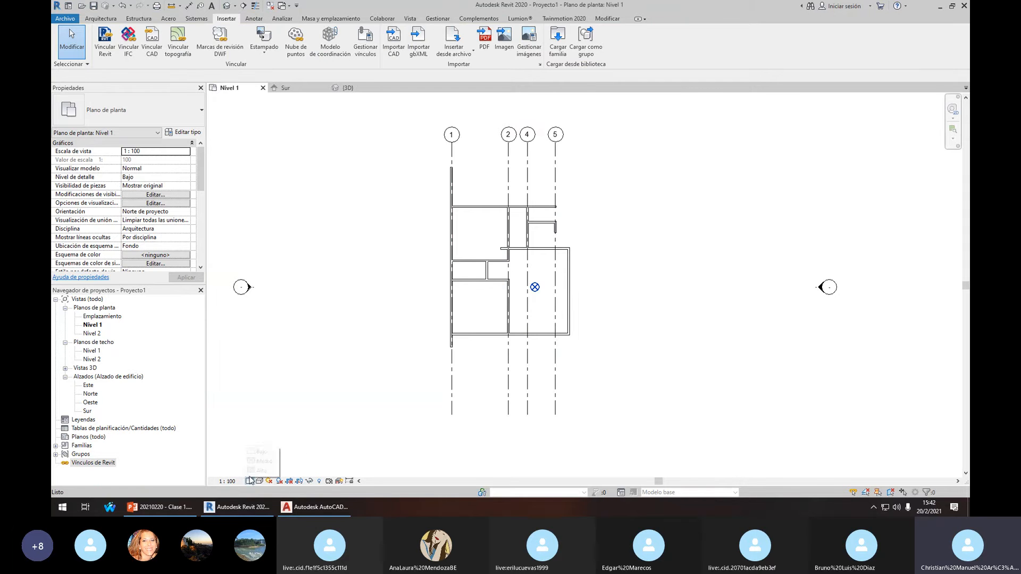
left_click(320, 481)
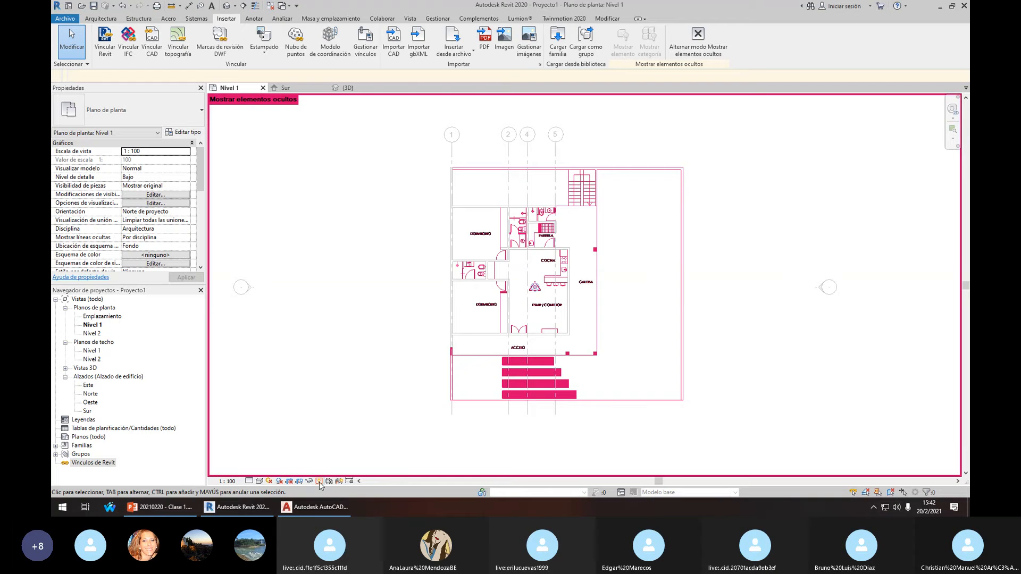
Unhide the DWG category via Mostrar en vista > Categoría, exit reveal-hidden mode, and deselect it
left_click(606, 298)
right_click(606, 298)
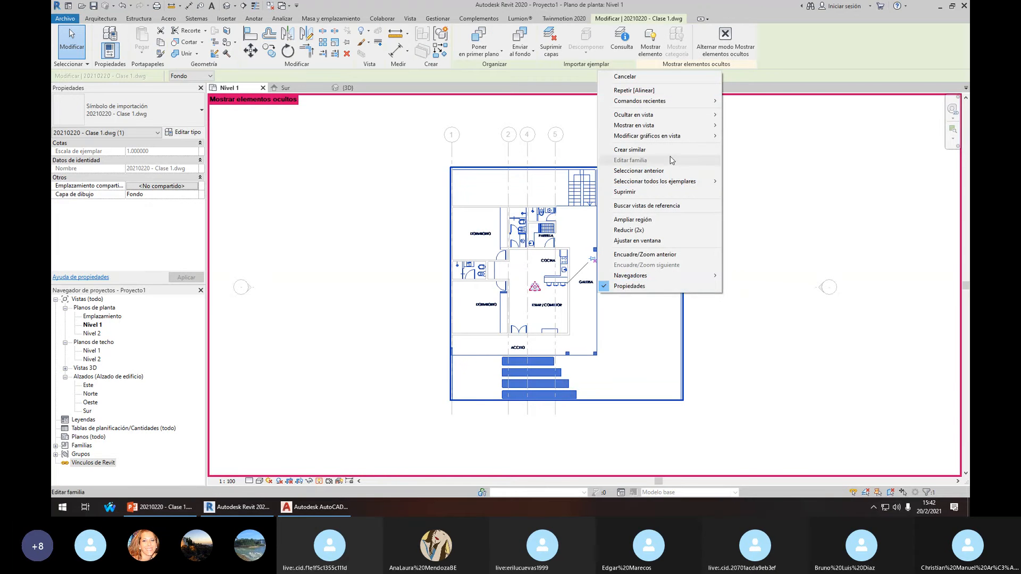
mouse_move(681, 125)
left_click(744, 125)
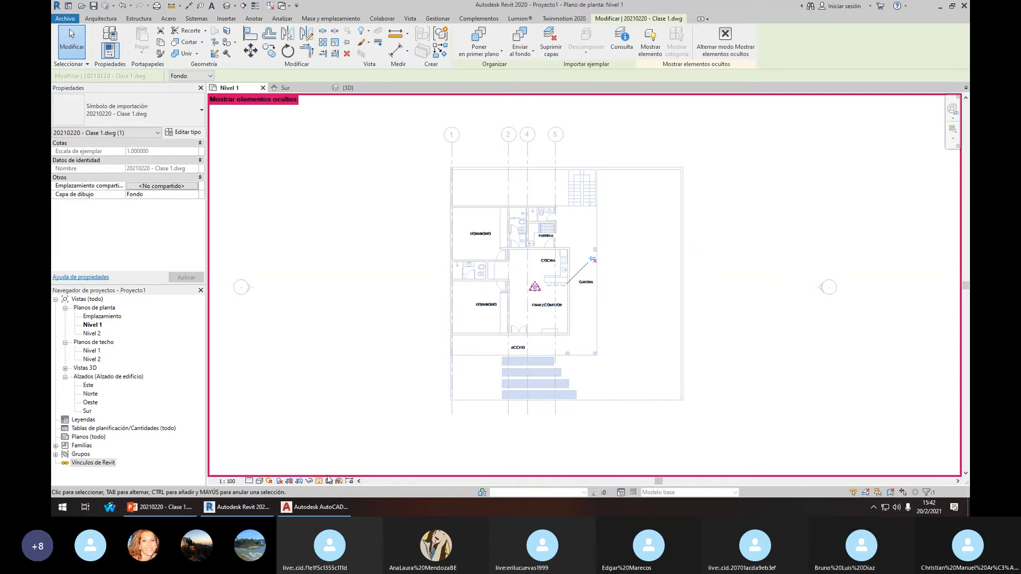
left_click(319, 481)
left_click(675, 308)
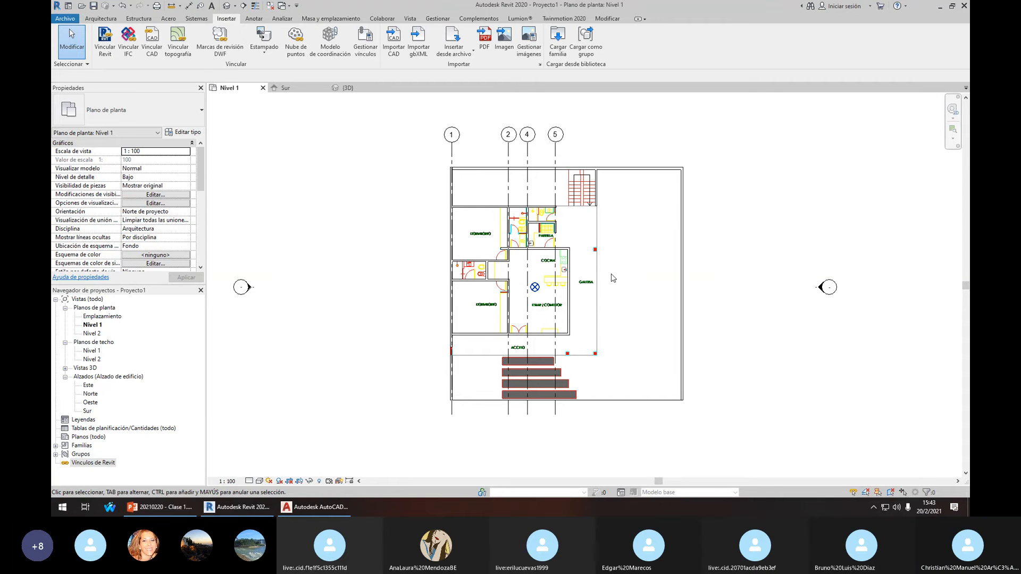
scroll(532, 234, "up", 1)
scroll(534, 232, "down", 1)
scroll(537, 229, "up", 1)
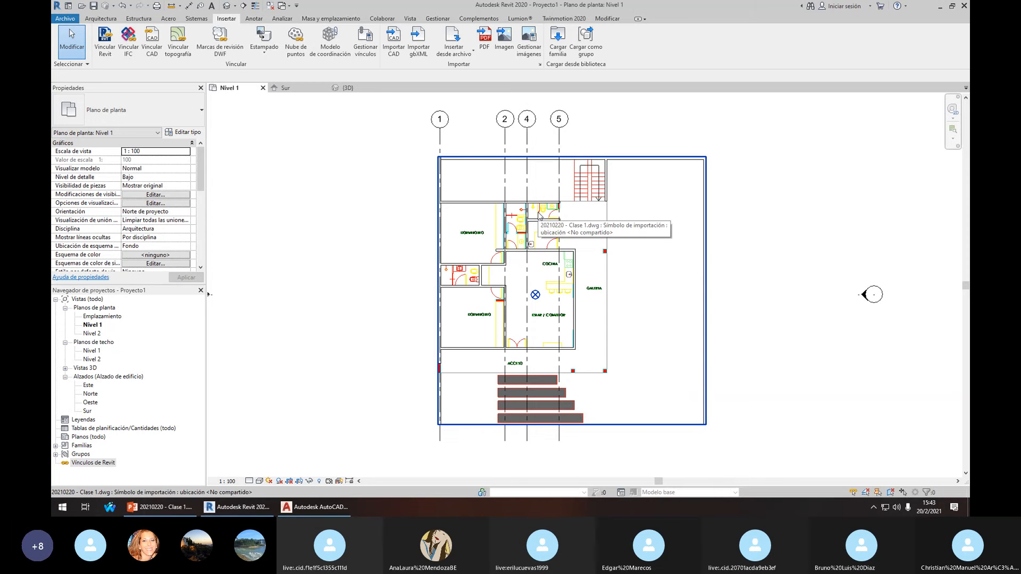
scroll(538, 215, "up", 1)
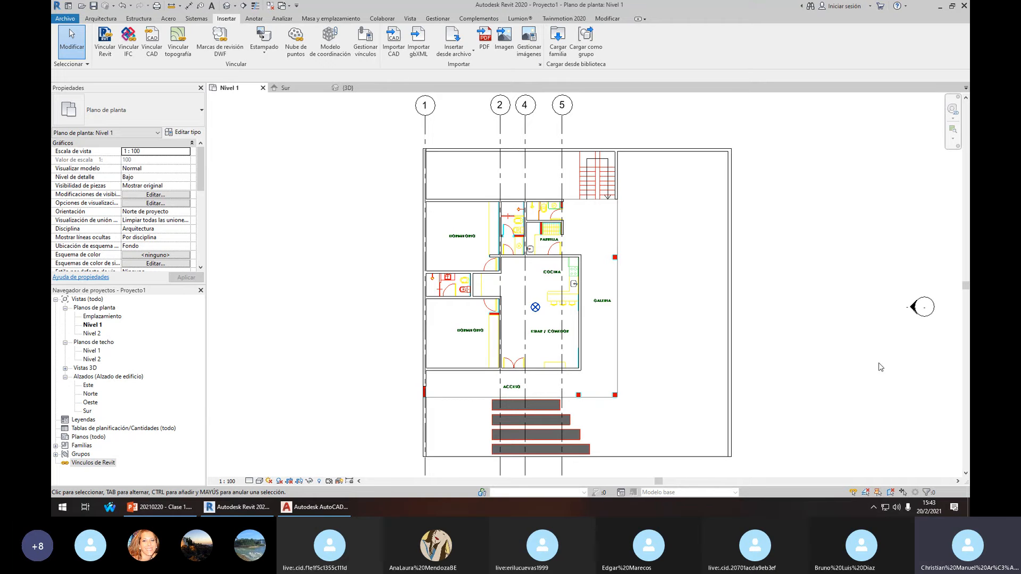
scroll(640, 284, "down", 2)
scroll(640, 283, "up", 2)
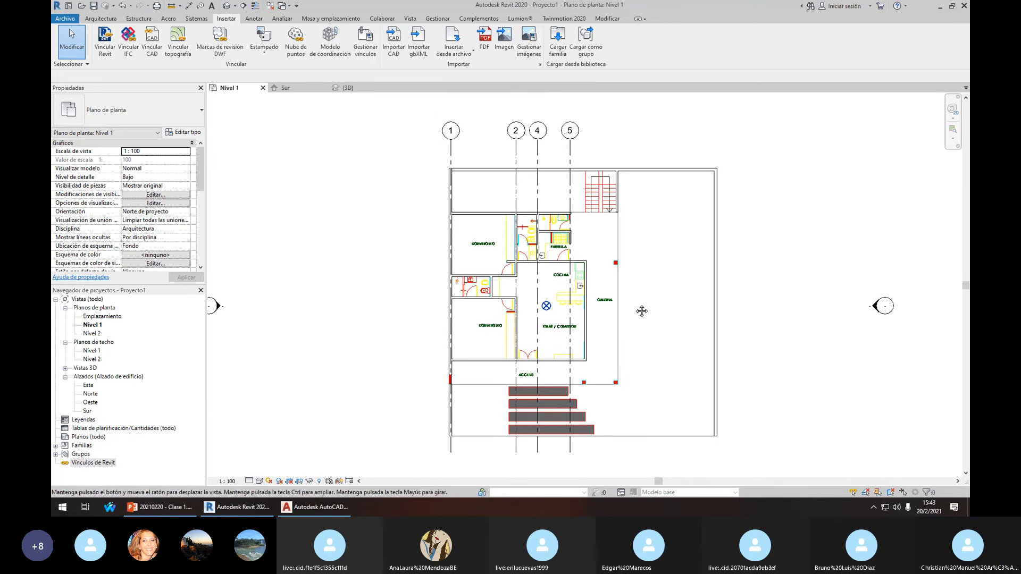
scroll(629, 288, "down", 2)
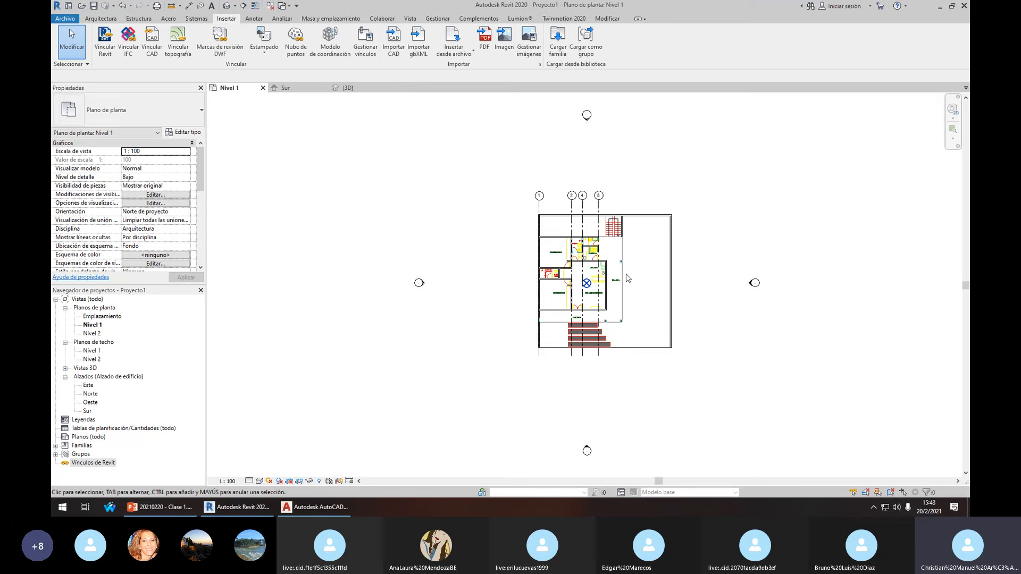
scroll(627, 268, "up", 2)
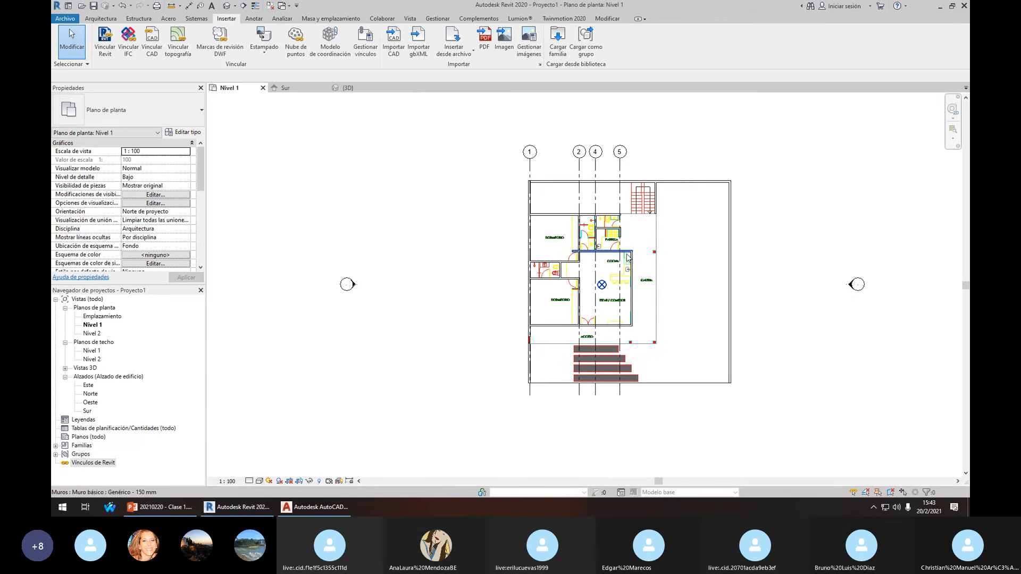
scroll(590, 193, "up", 1)
middle_click_drag(627, 255, 603, 234)
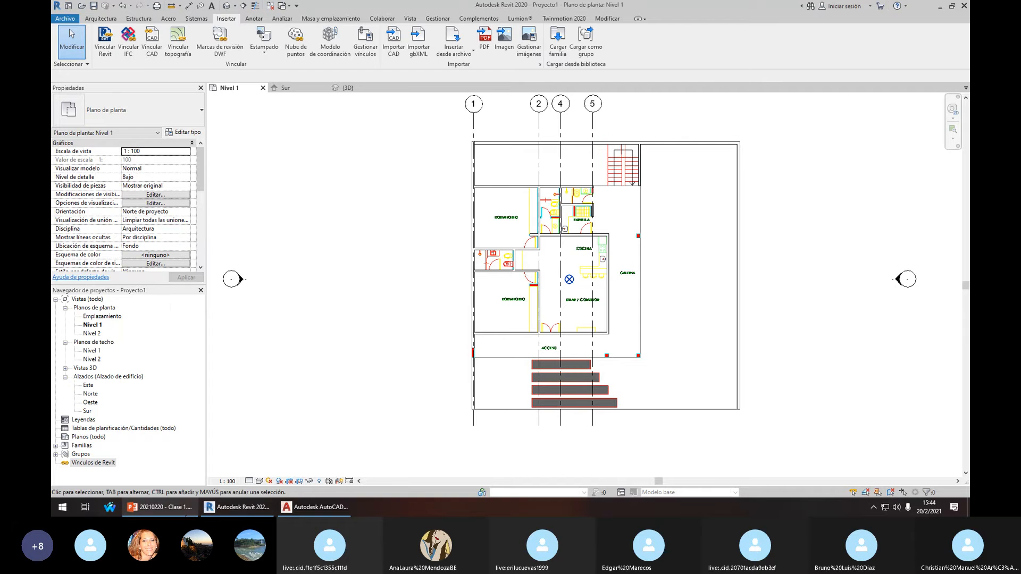
left_click(186, 513)
left_click(914, 6)
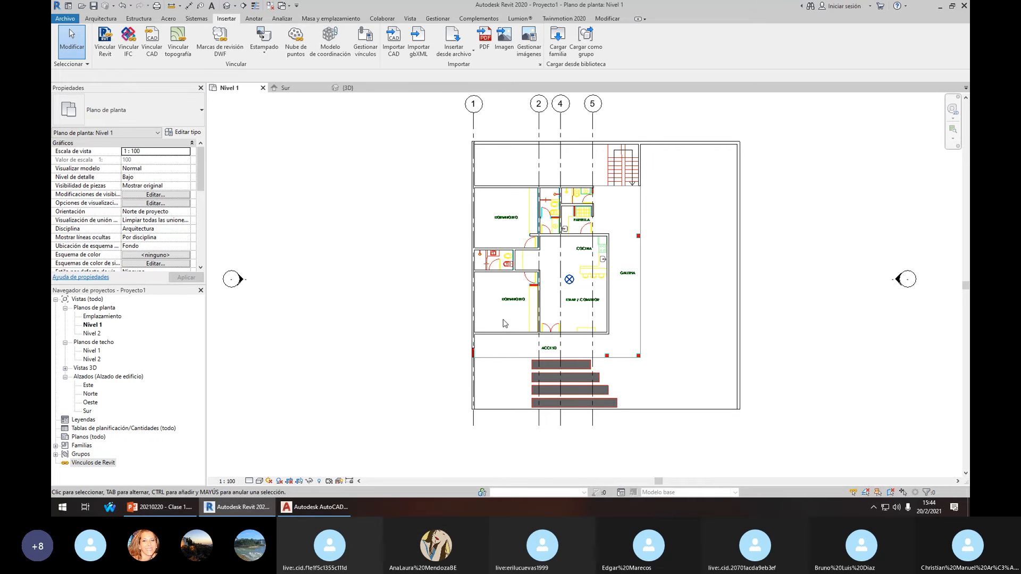
middle_click_drag(602, 308, 594, 315)
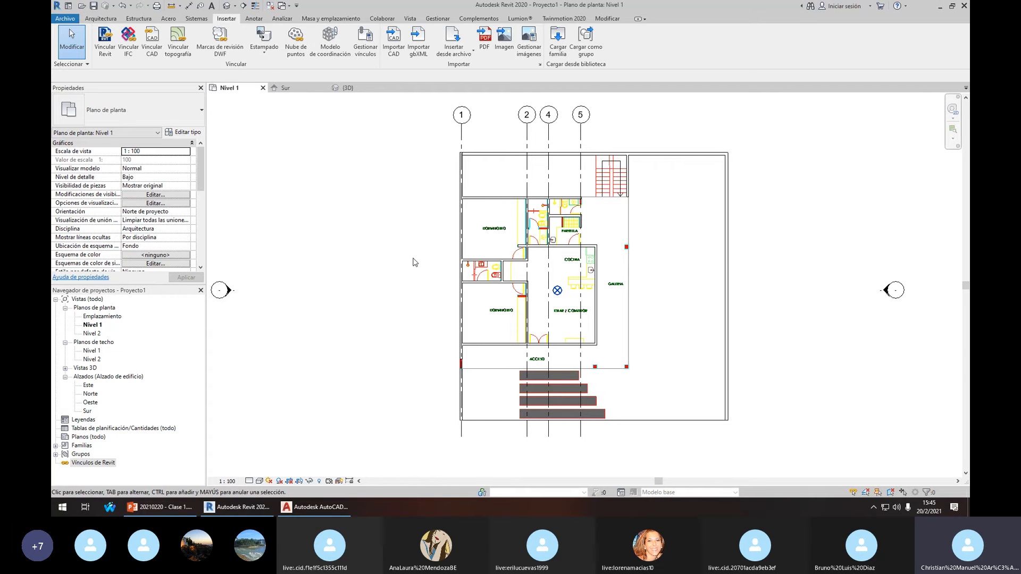
Review the Unidades de proyecto formats on the Gestionar tab and close them unchanged
left_click(438, 18)
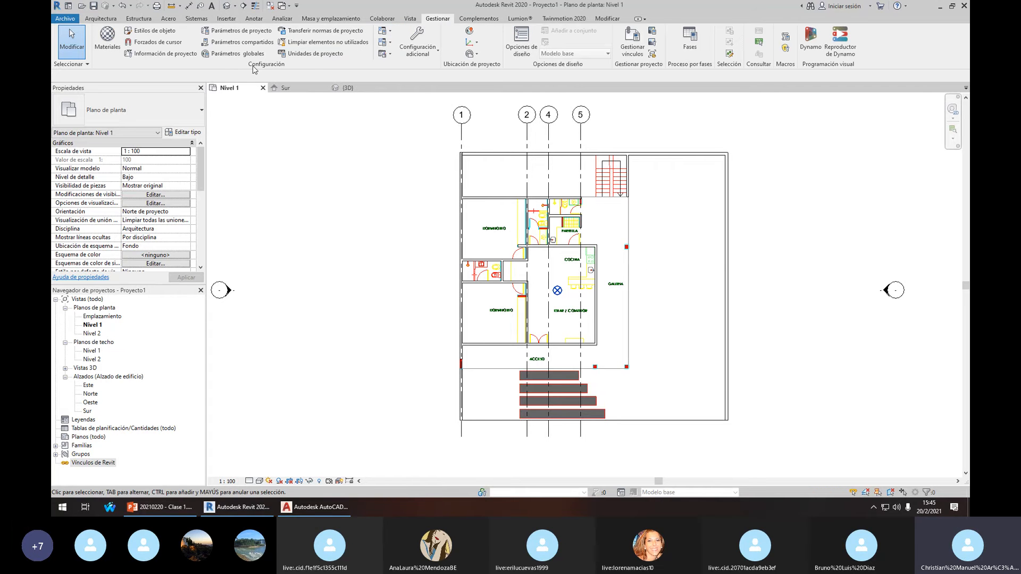
left_click(312, 54)
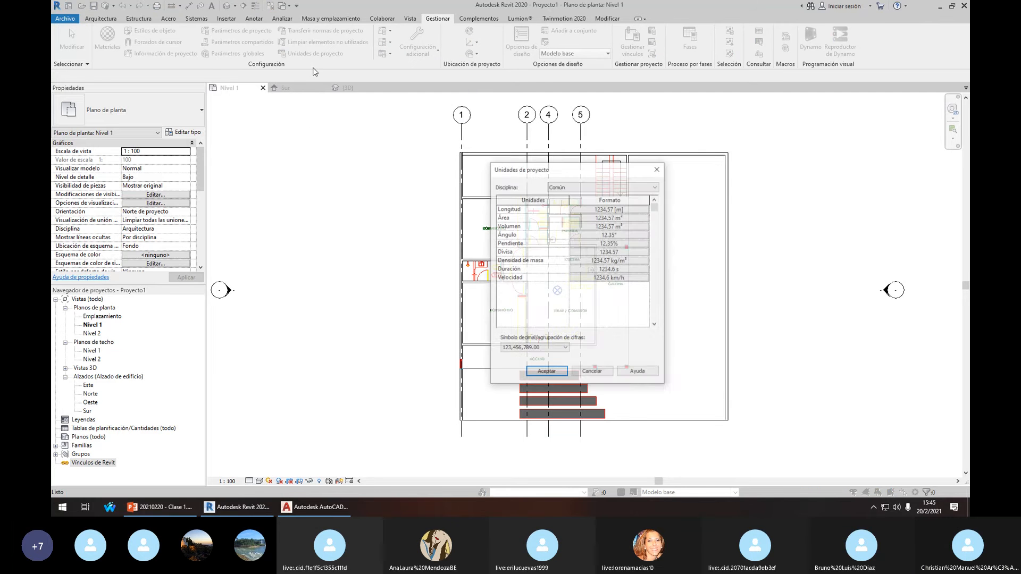
left_click_drag(528, 171, 525, 173)
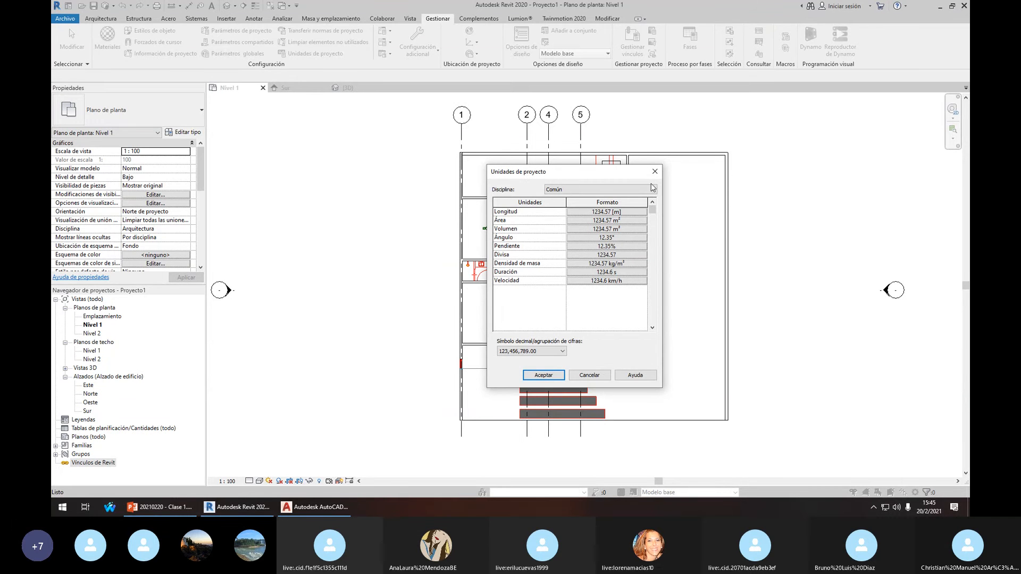
key("Escape")
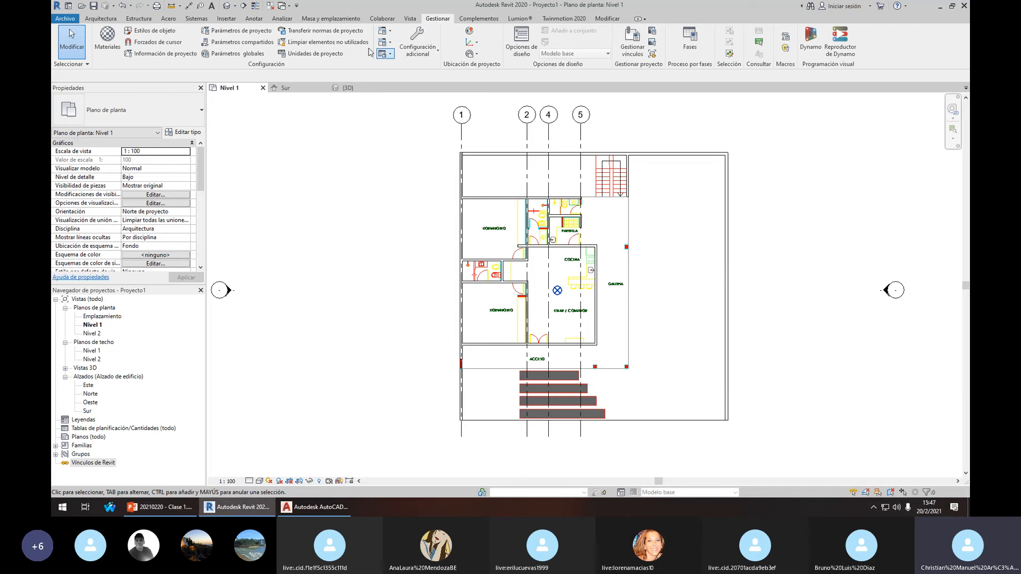
Review the Interfaz de usuario panel checkboxes on the Vista tab without changing any
left_click(410, 20)
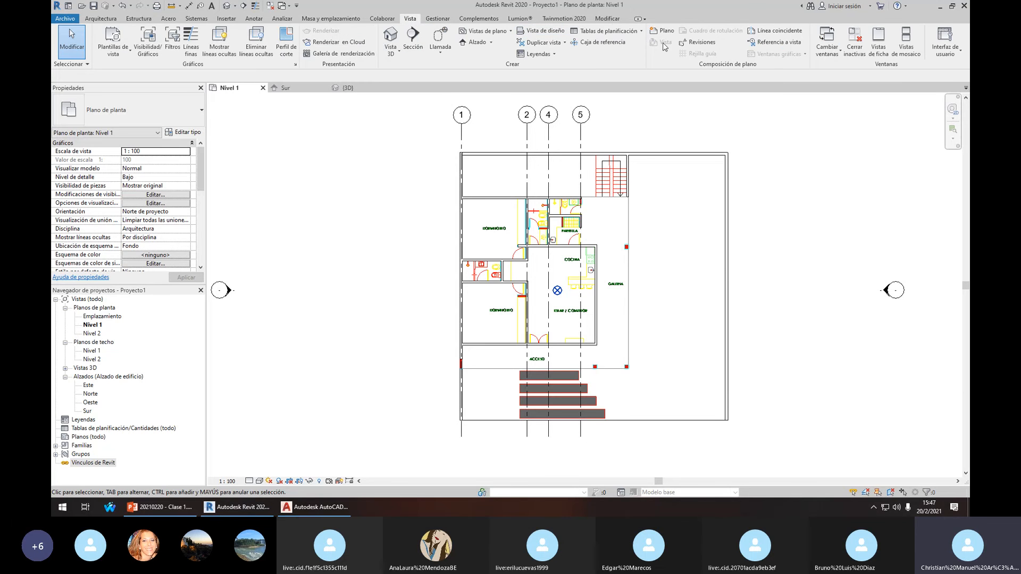
left_click(955, 55)
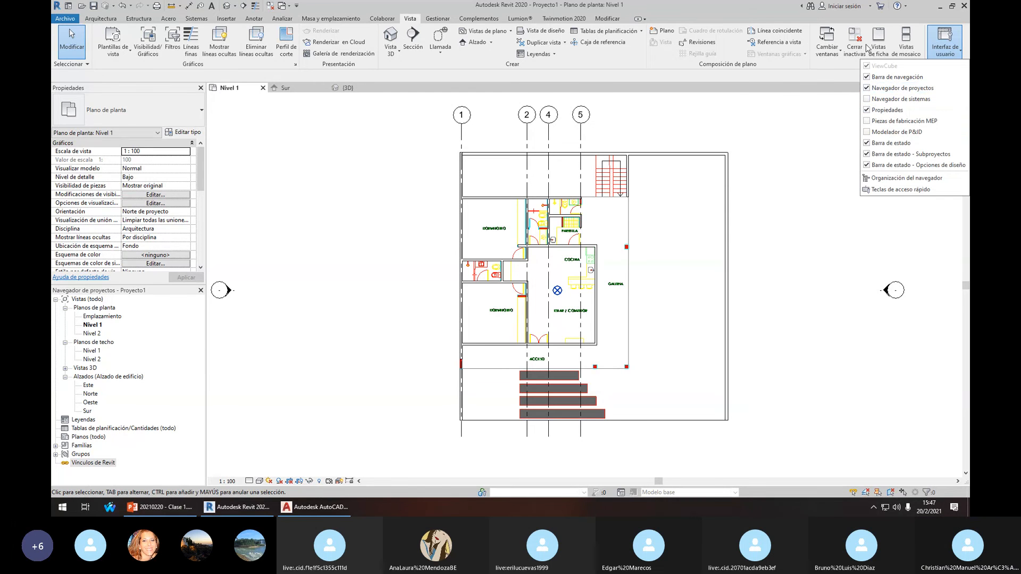
key("Escape")
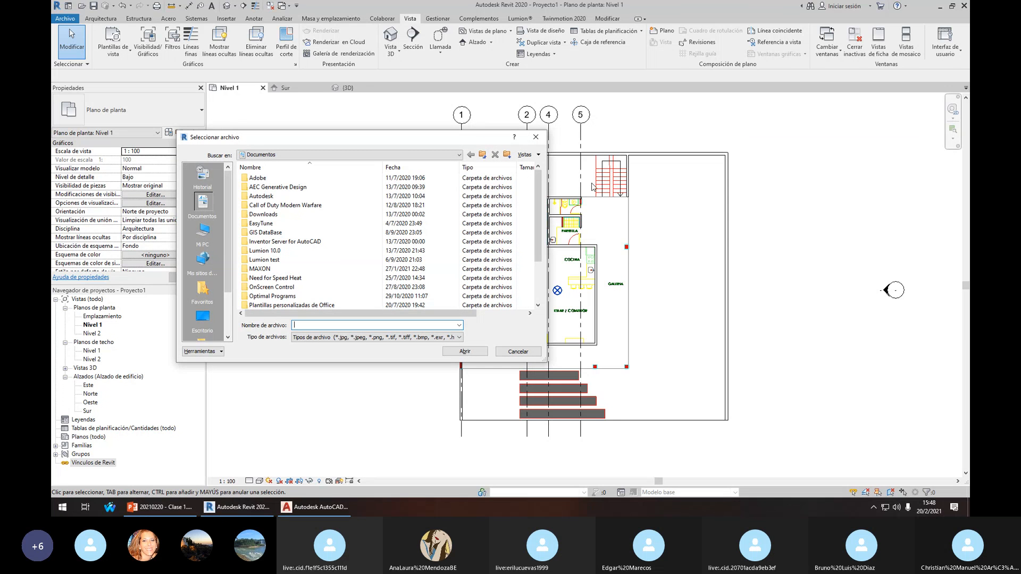
Close the Seleccionar archivo dialog without choosing a file
left_click(536, 136)
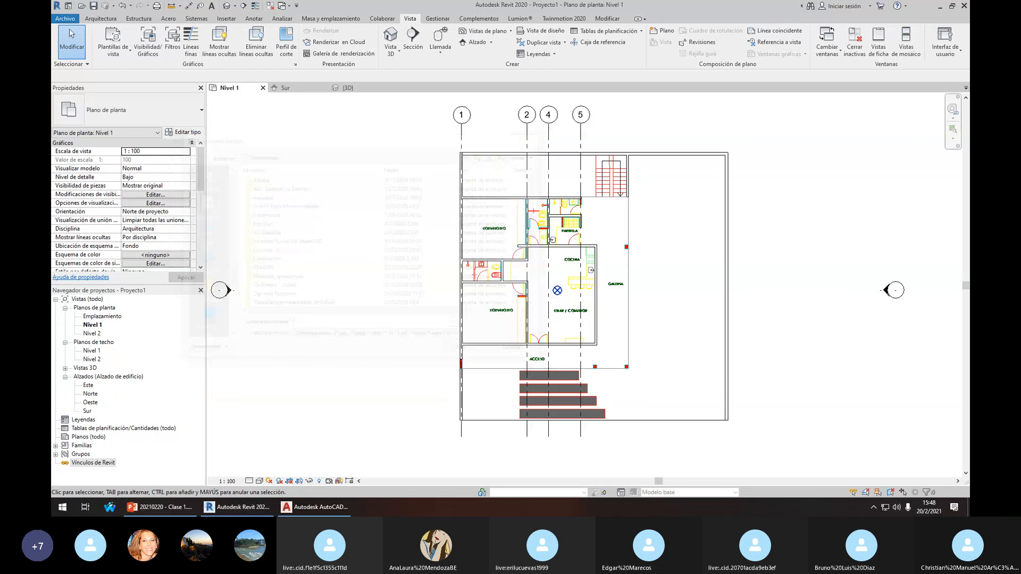